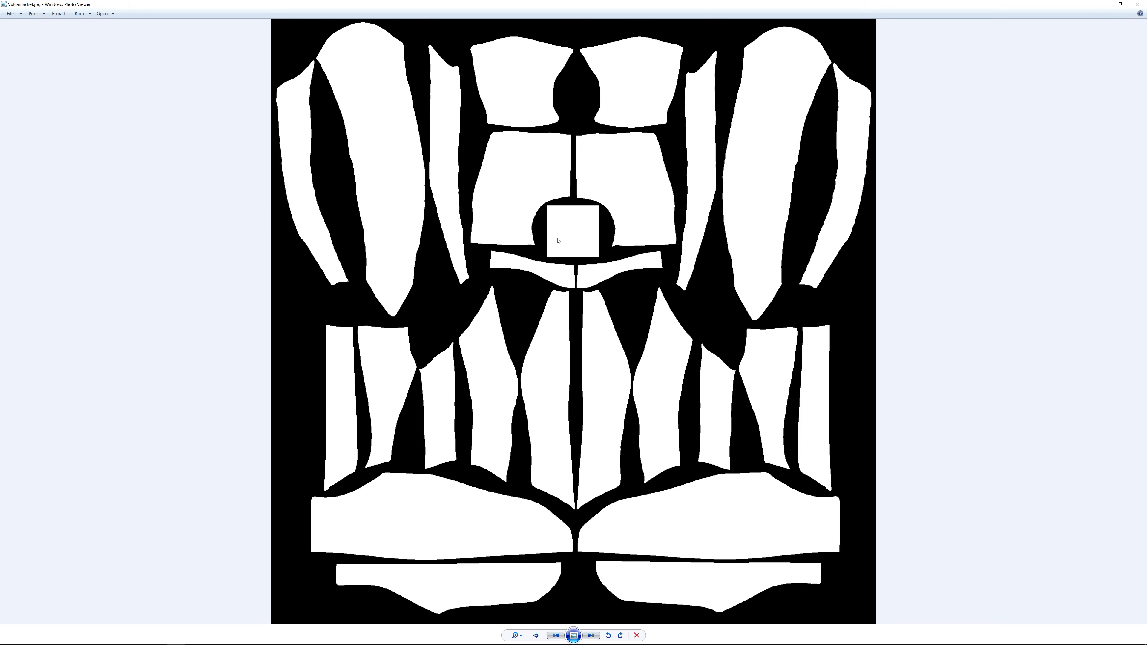
- Zoom in and out on the jacket pattern image to examine the square chest patch, then close the viewer
scroll(568, 218, up, 5)
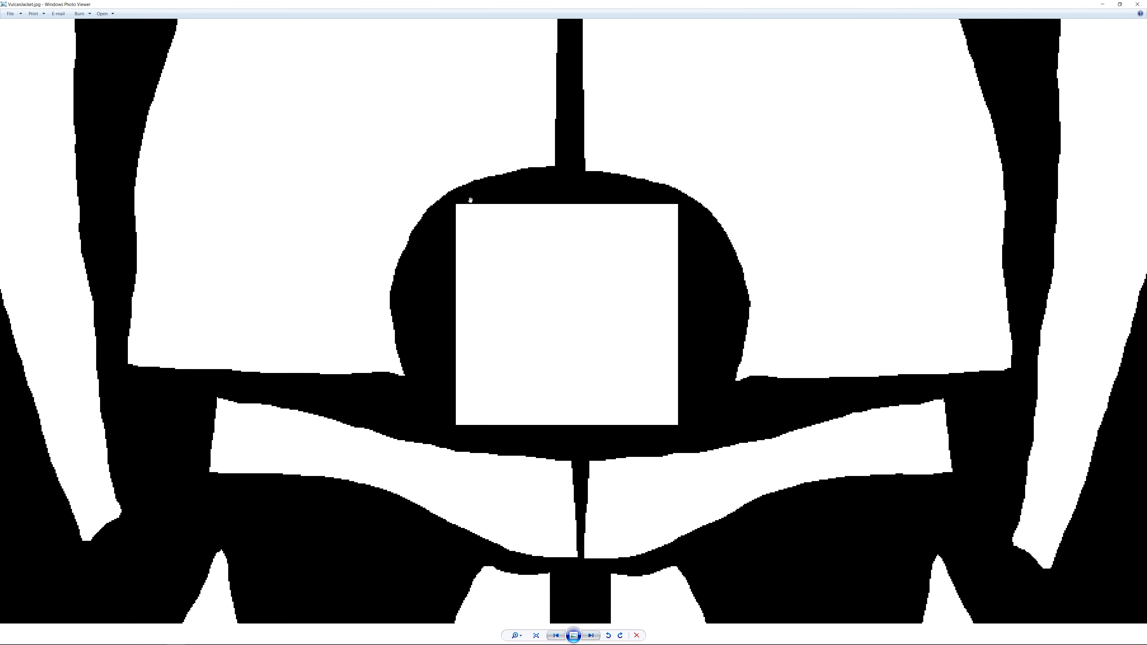
scroll(571, 262, down, 5)
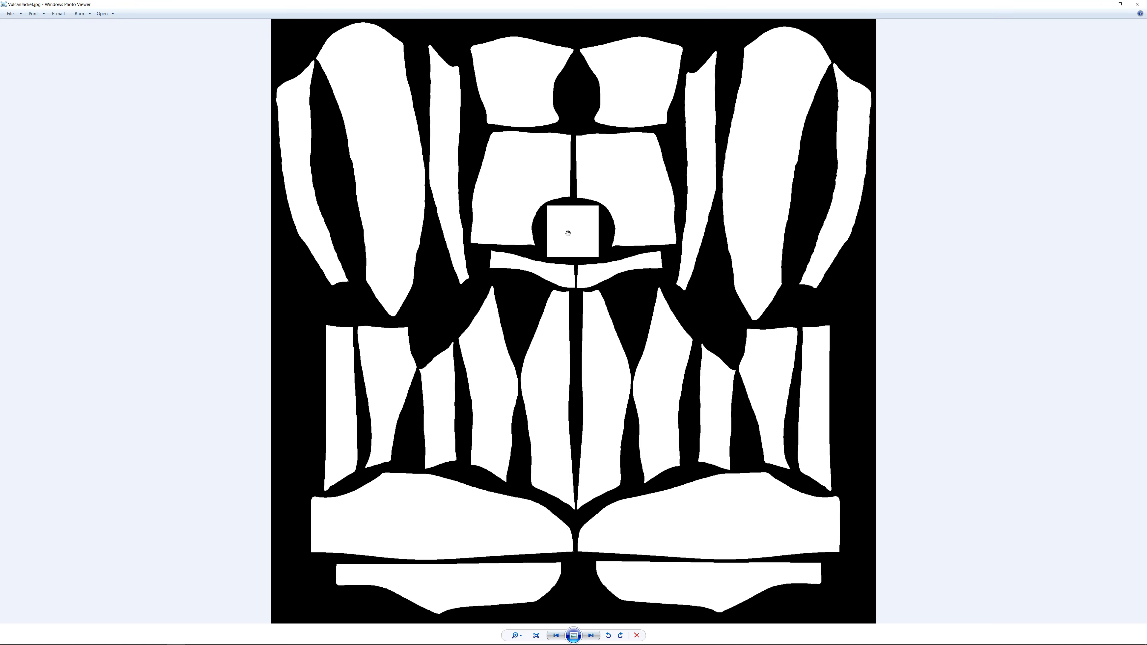
scroll(568, 233, up, 1)
scroll(568, 233, down, 1)
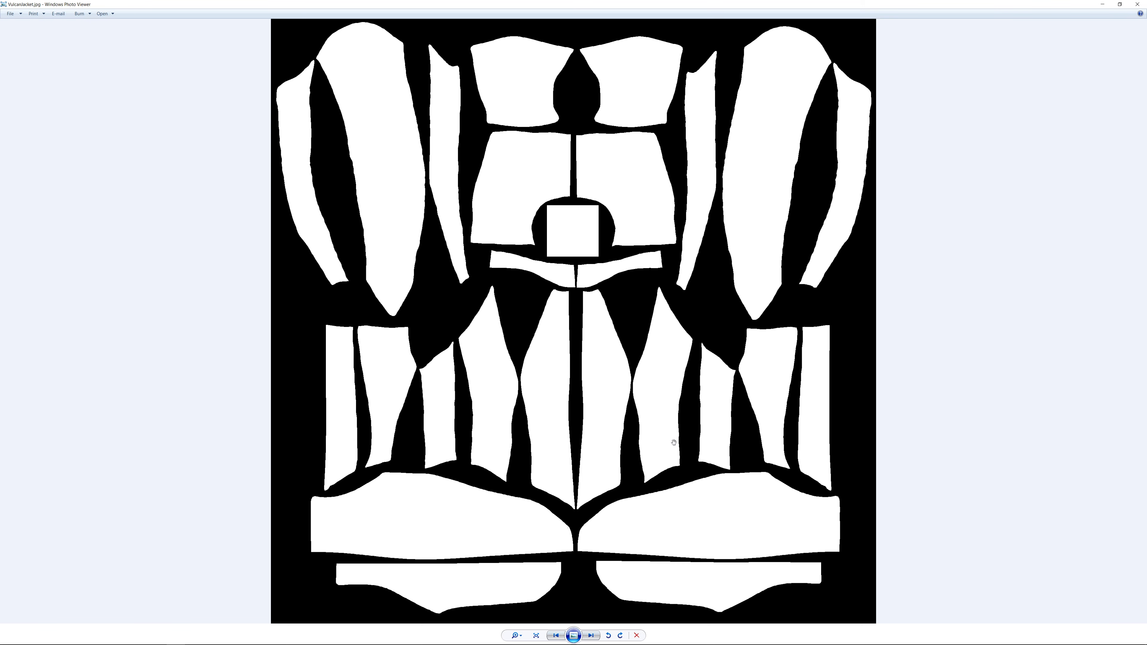
scroll(564, 310, up, 5)
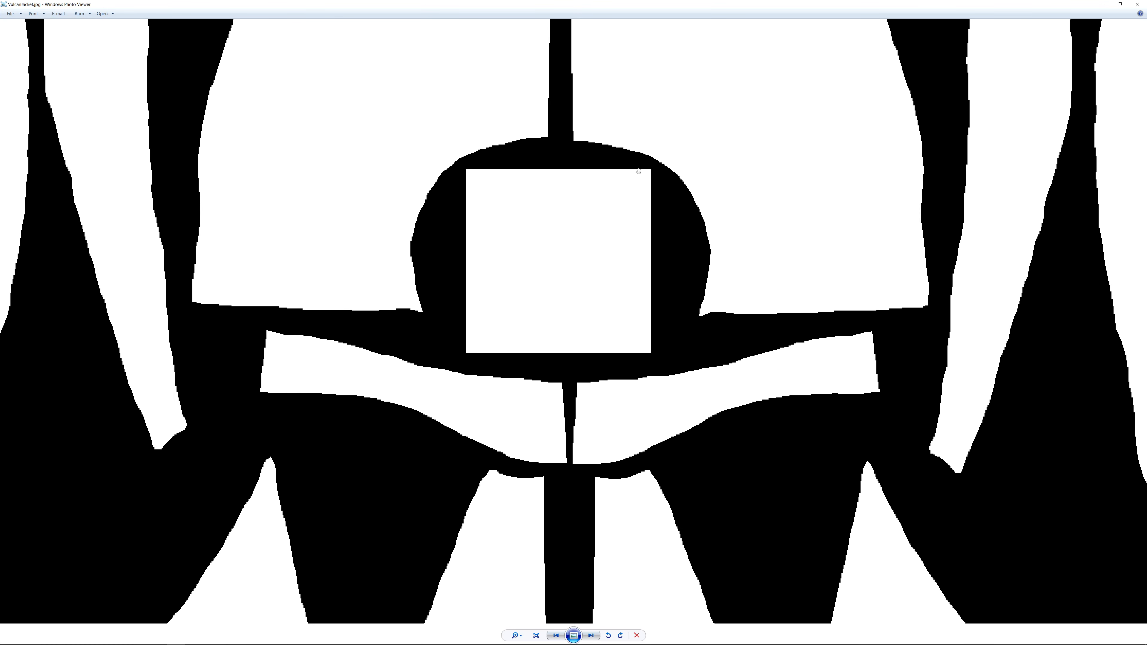
scroll(651, 361, down, 5)
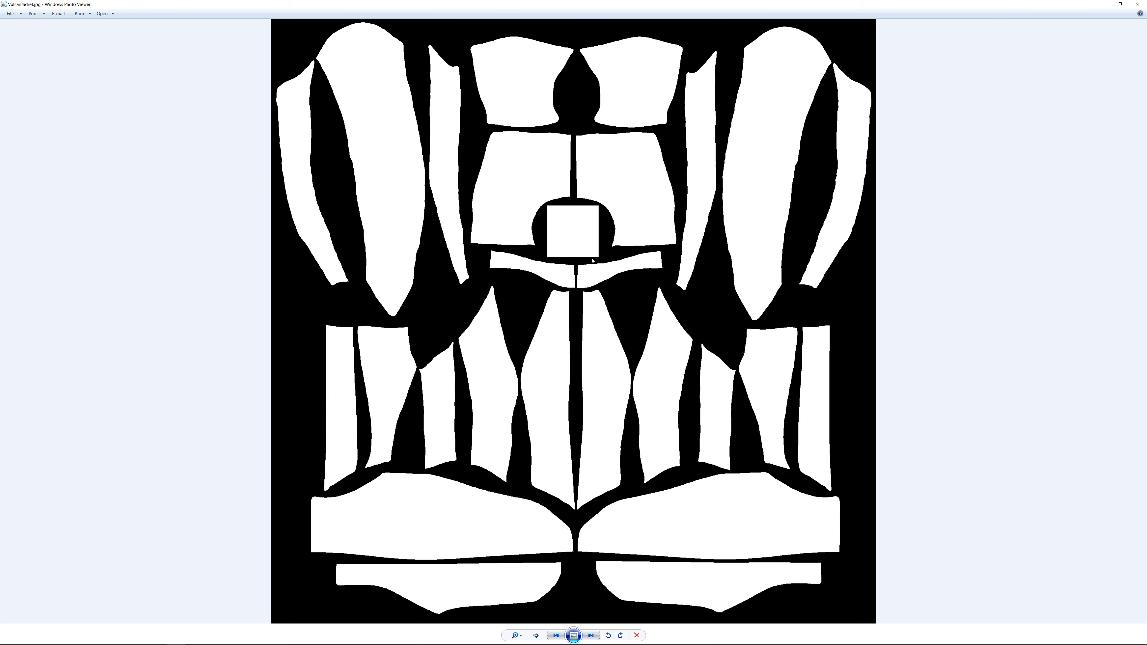
click(1138, 5)
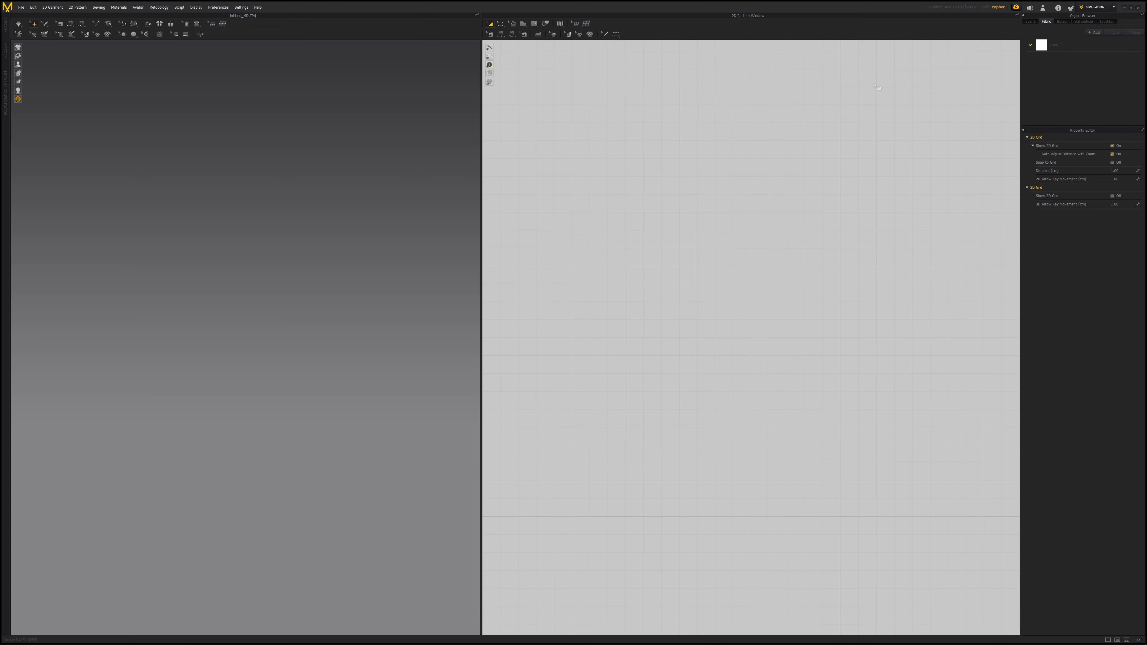
- Set the 2D grid distance to 10 cm in the grid properties
click(216, 9)
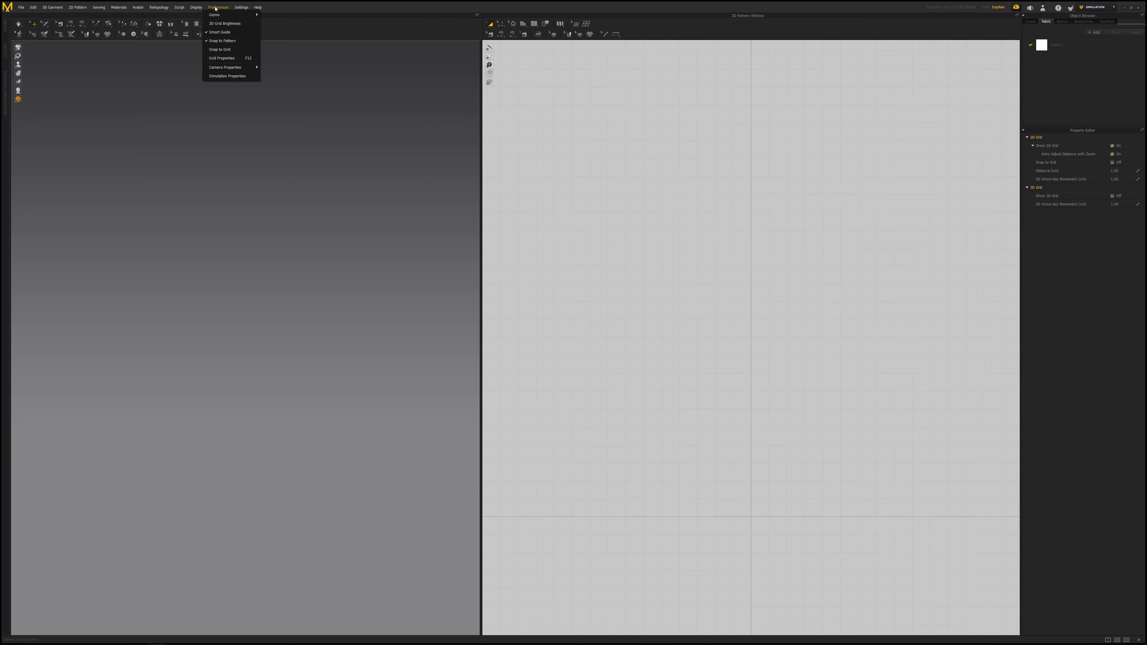
click(223, 58)
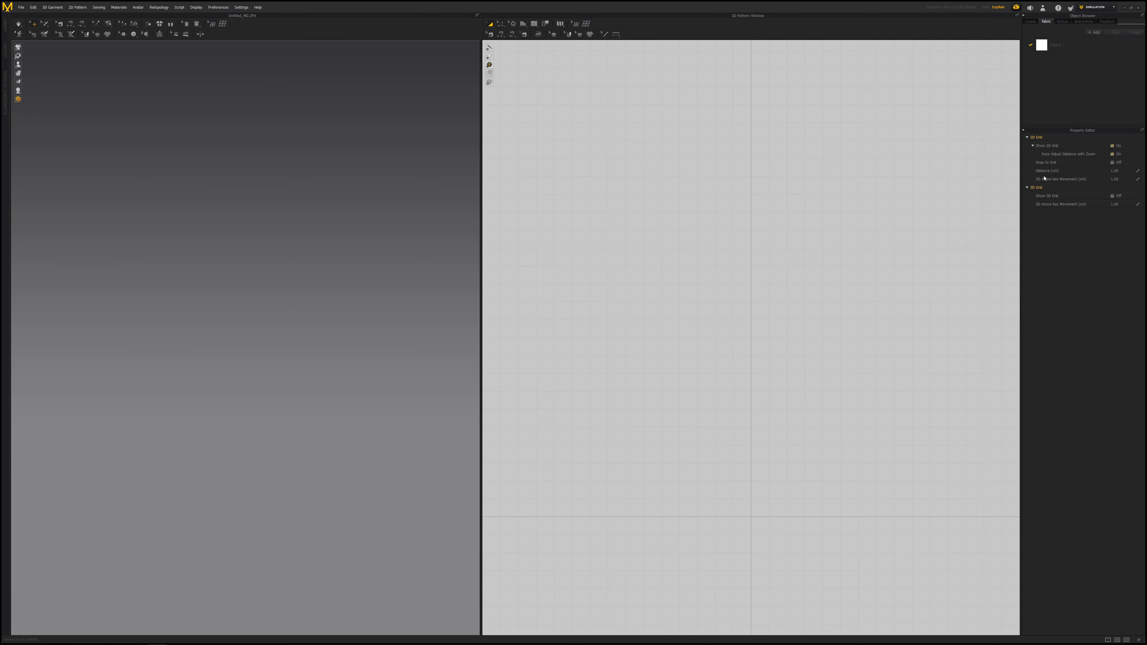
double_click(1115, 171)
key(Return)
middle_drag(756, 362, 760, 272)
scroll(760, 272, down, 2)
middle_drag(797, 181, 788, 286)
scroll(788, 286, up, 2)
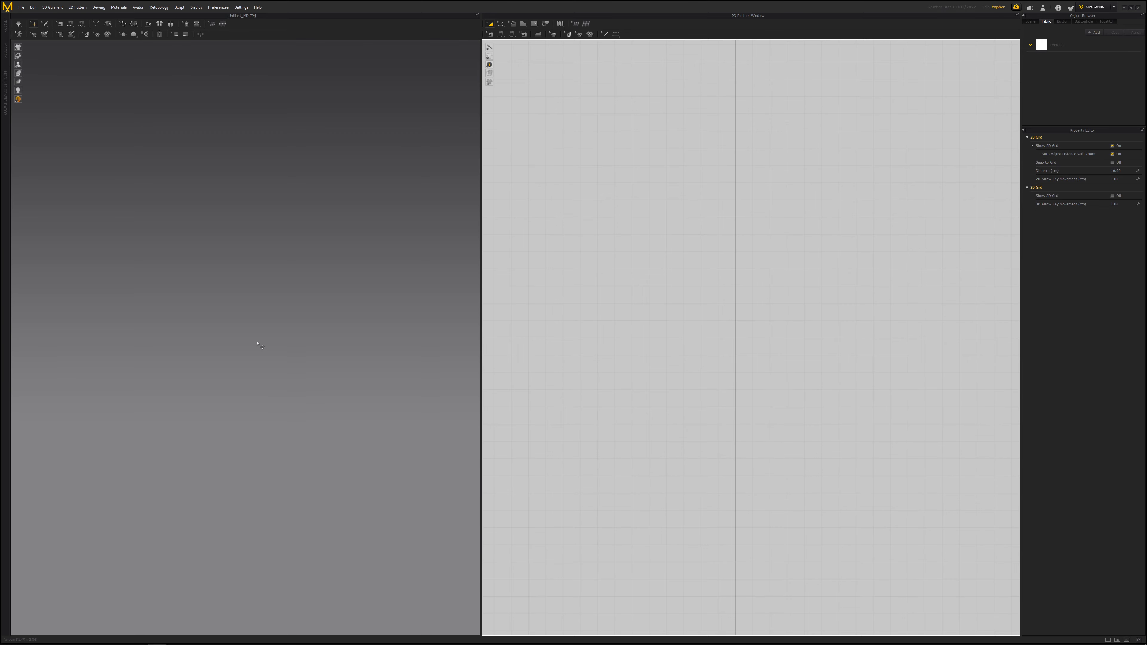
- Import the avatar OBJ from the Star Trek project's OBJ folder
click(21, 8)
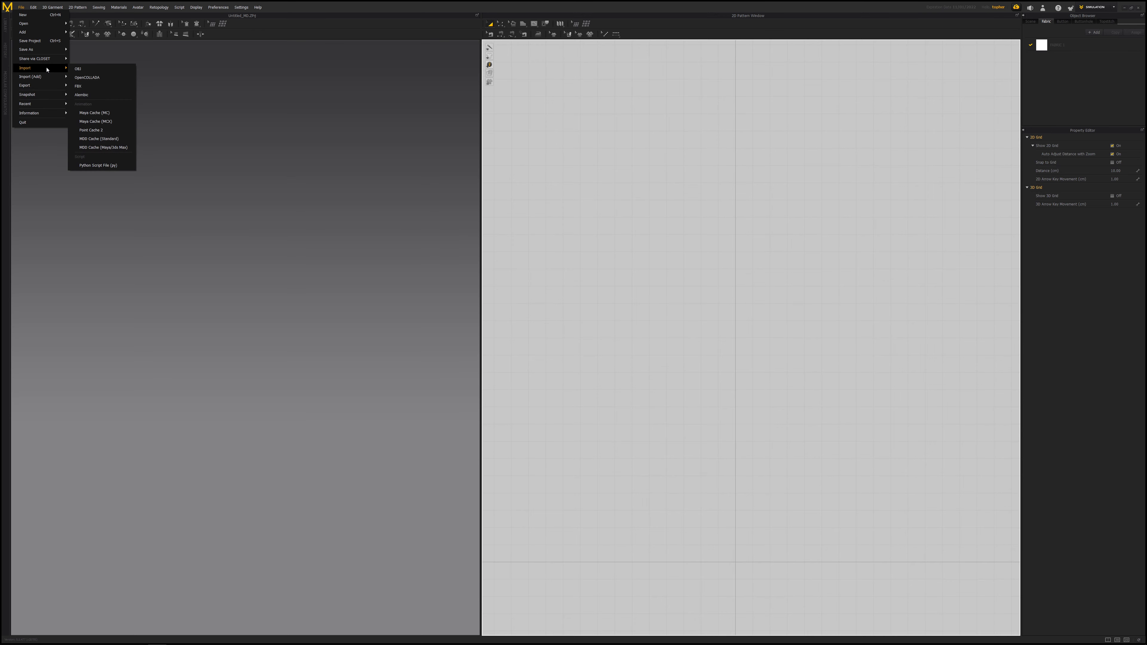
click(78, 69)
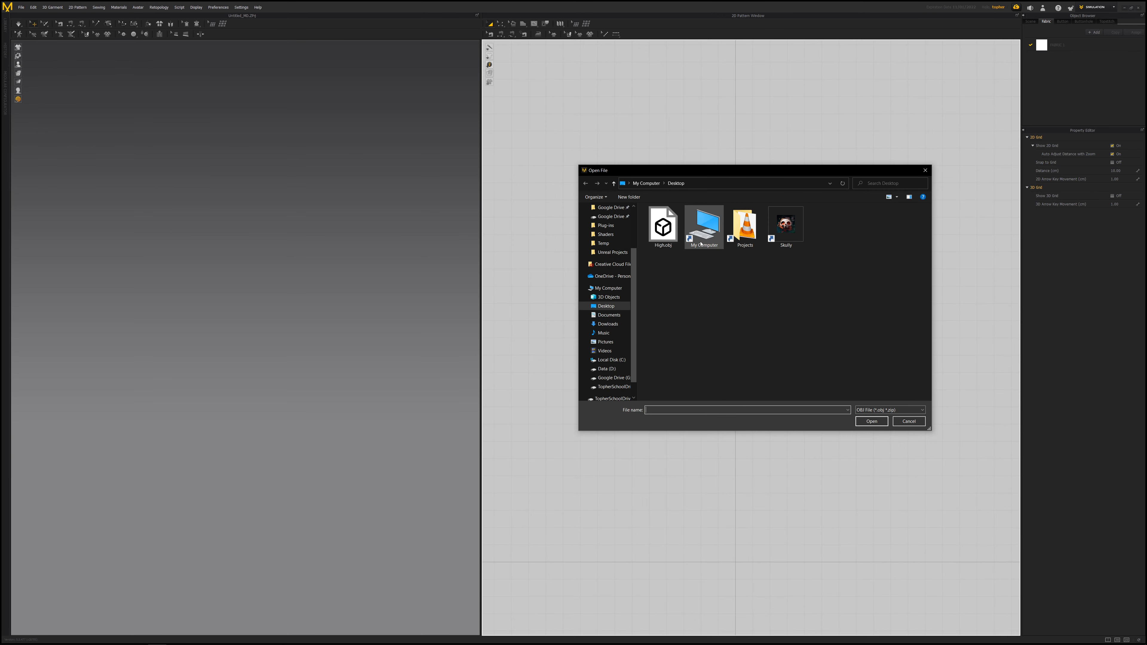
double_click(745, 225)
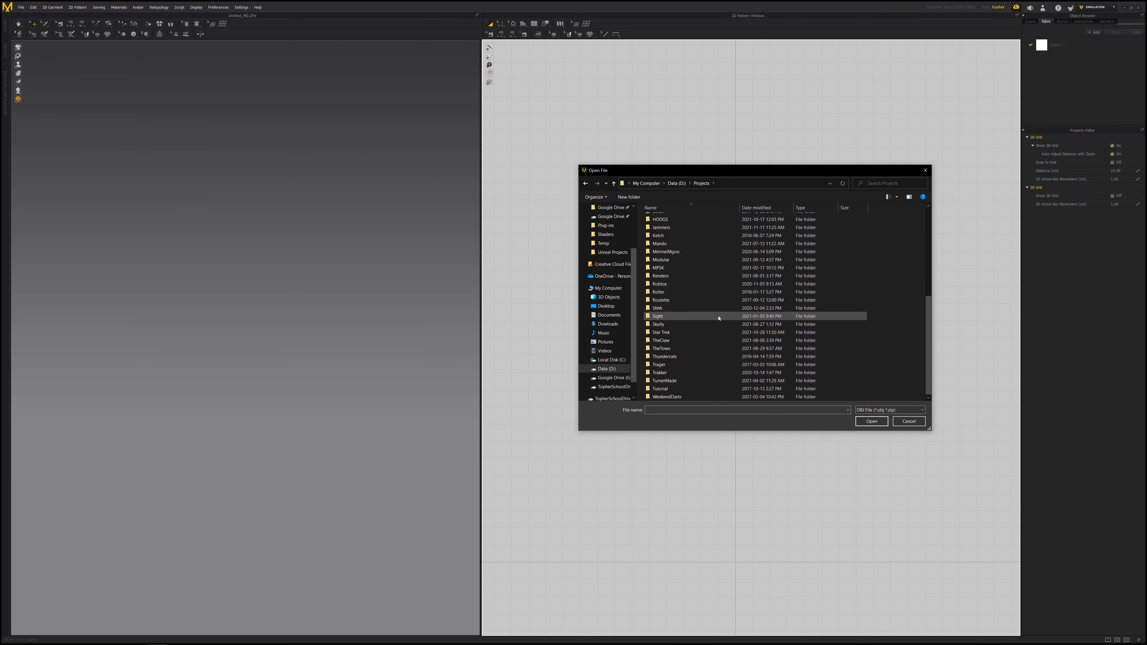
click(676, 335)
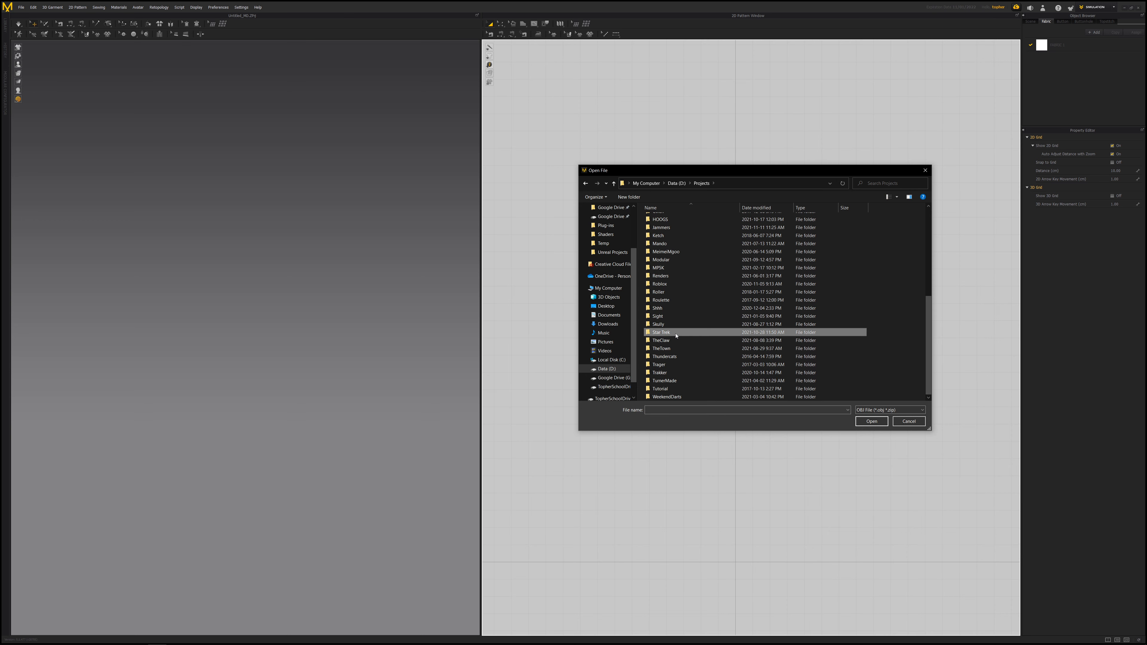
double_click(676, 333)
double_click(664, 268)
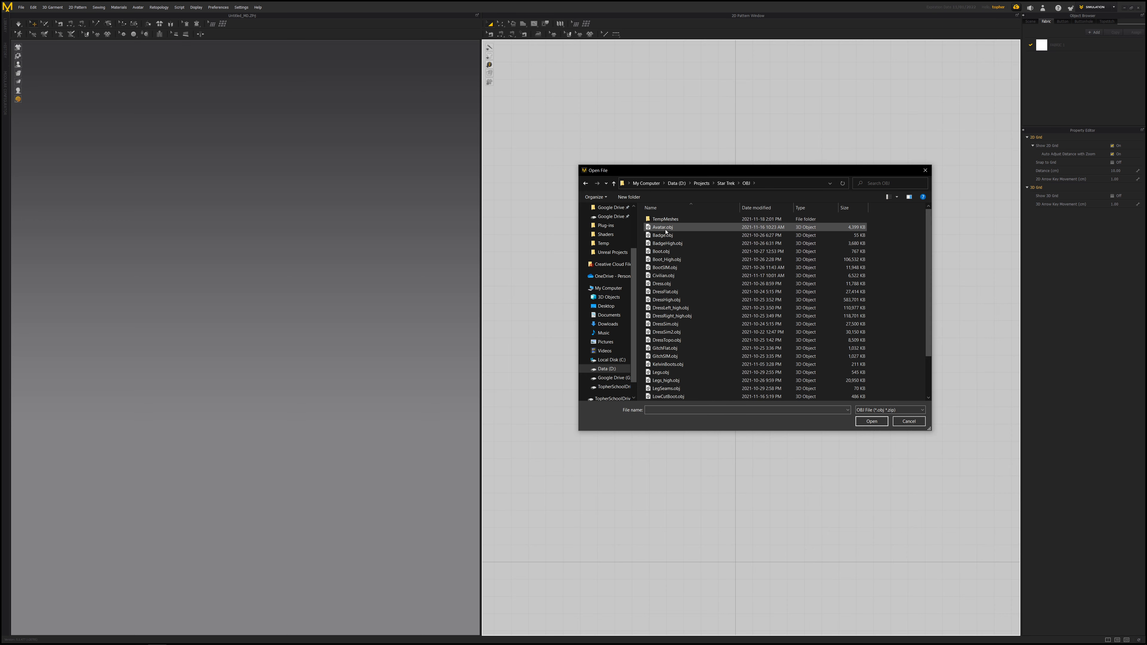
double_click(666, 229)
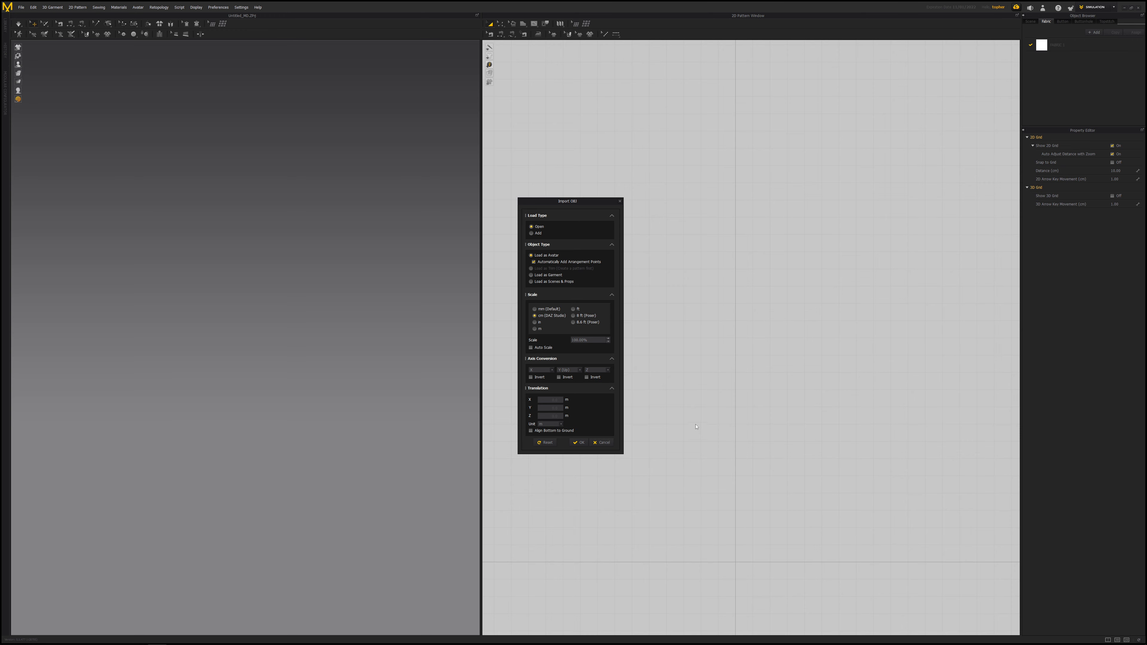
- Confirm the OBJ import options to load the avatar
drag(578, 207, 596, 123)
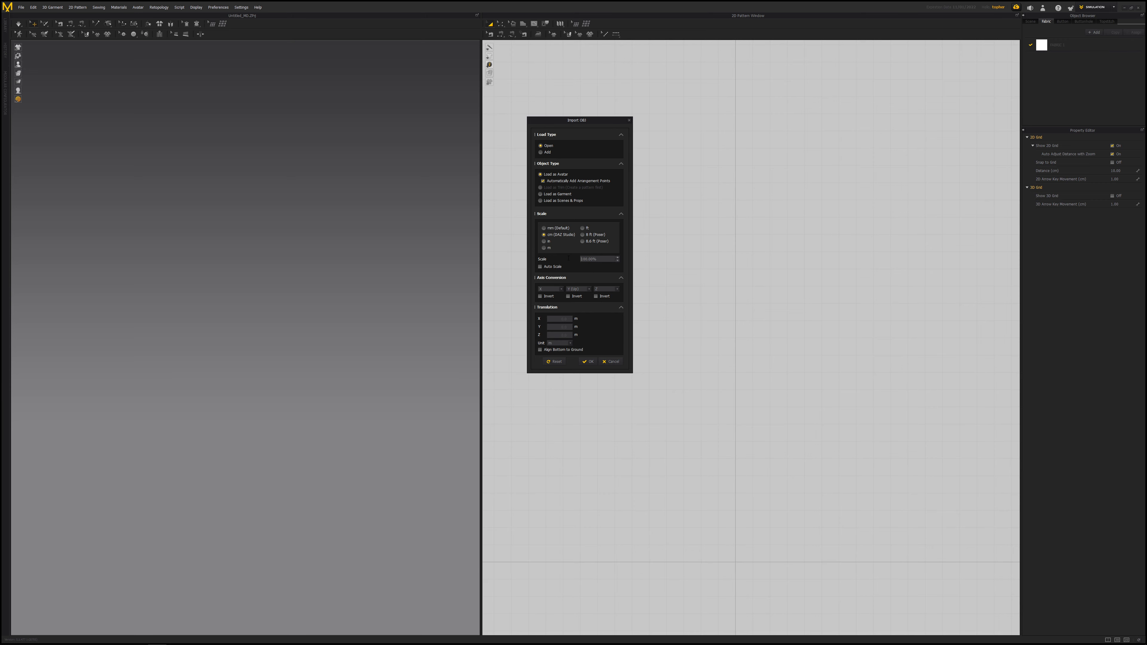
click(603, 258)
click(590, 362)
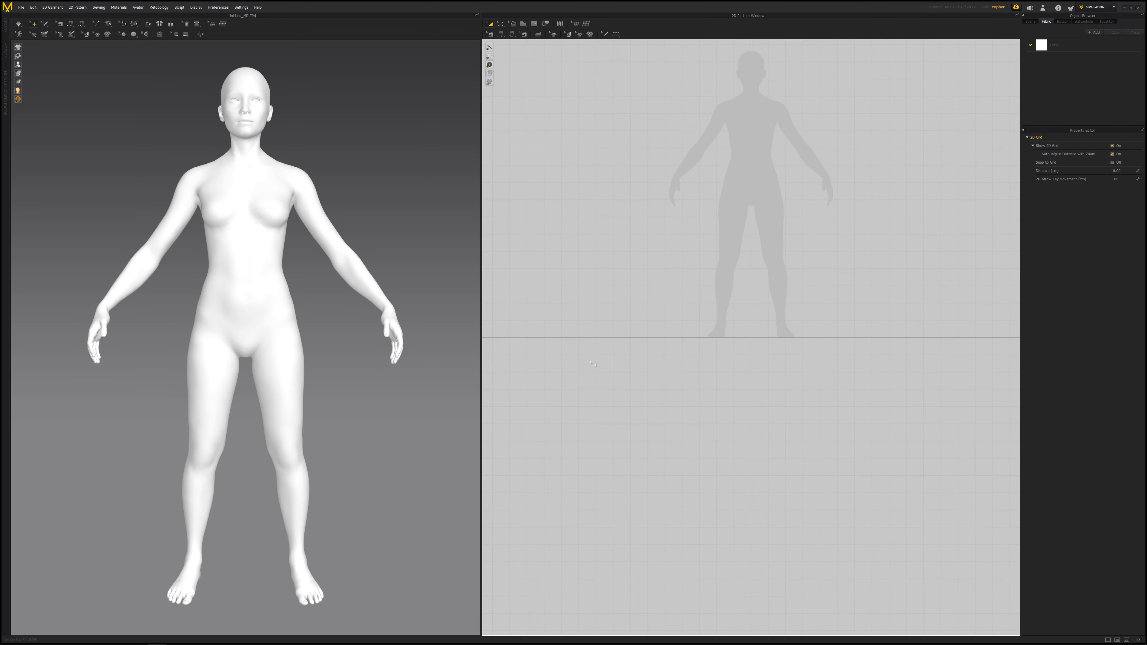
- Change the avatar's material color to near-black
middle_drag(821, 164, 802, 295)
right_drag(315, 257, 370, 277)
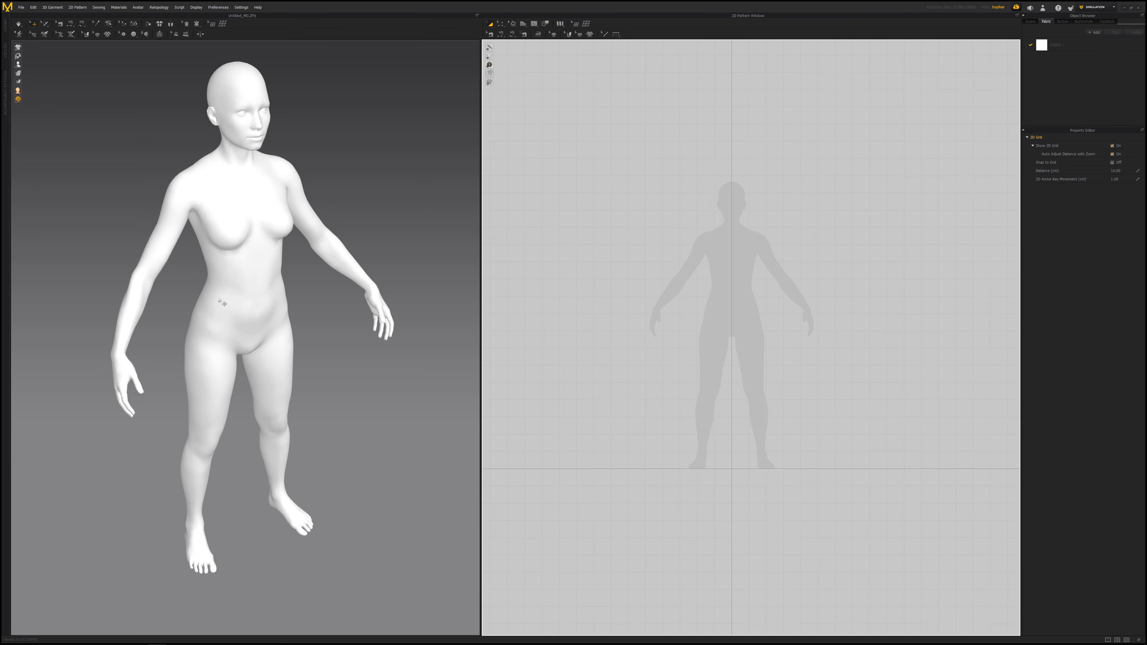
click(249, 268)
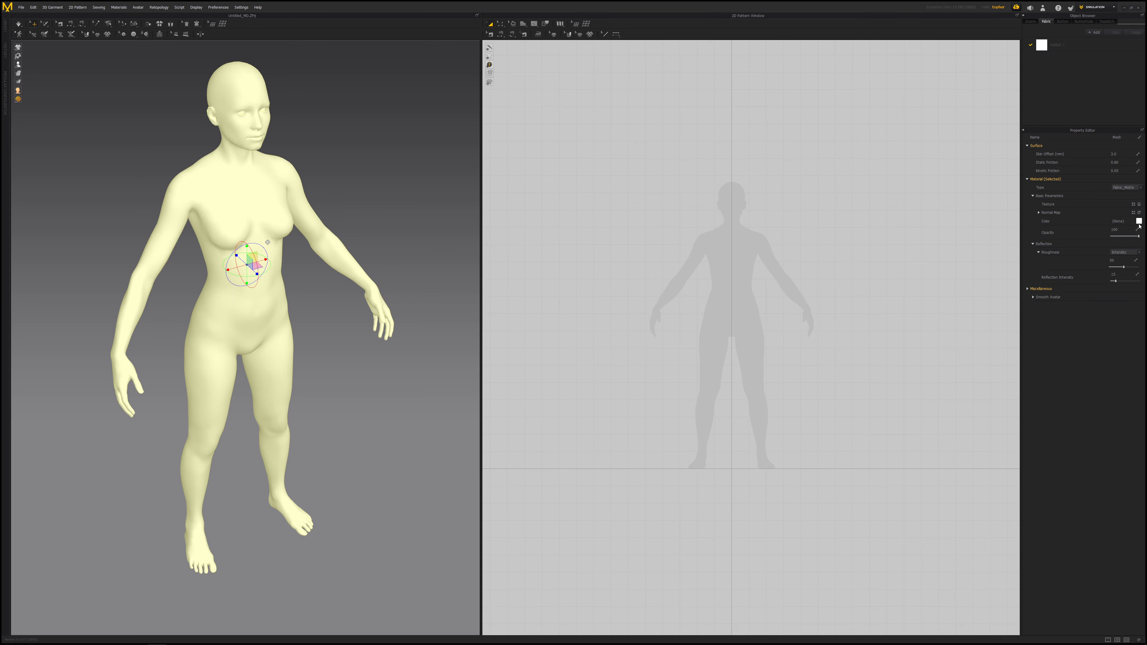
click(1139, 221)
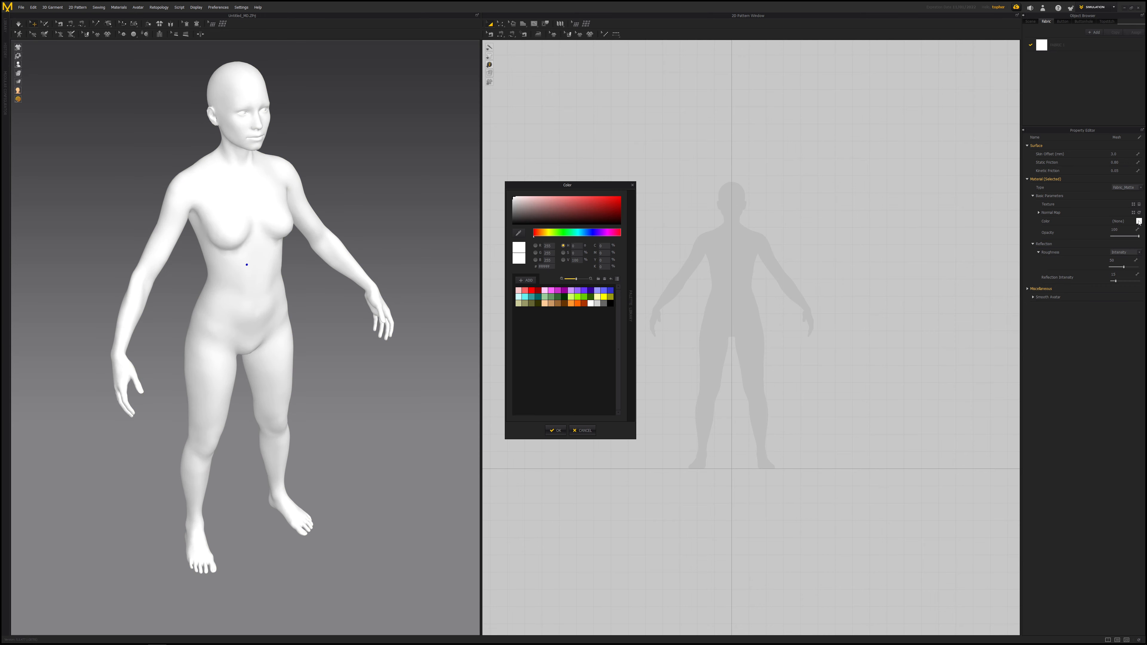
drag(514, 220, 503, 223)
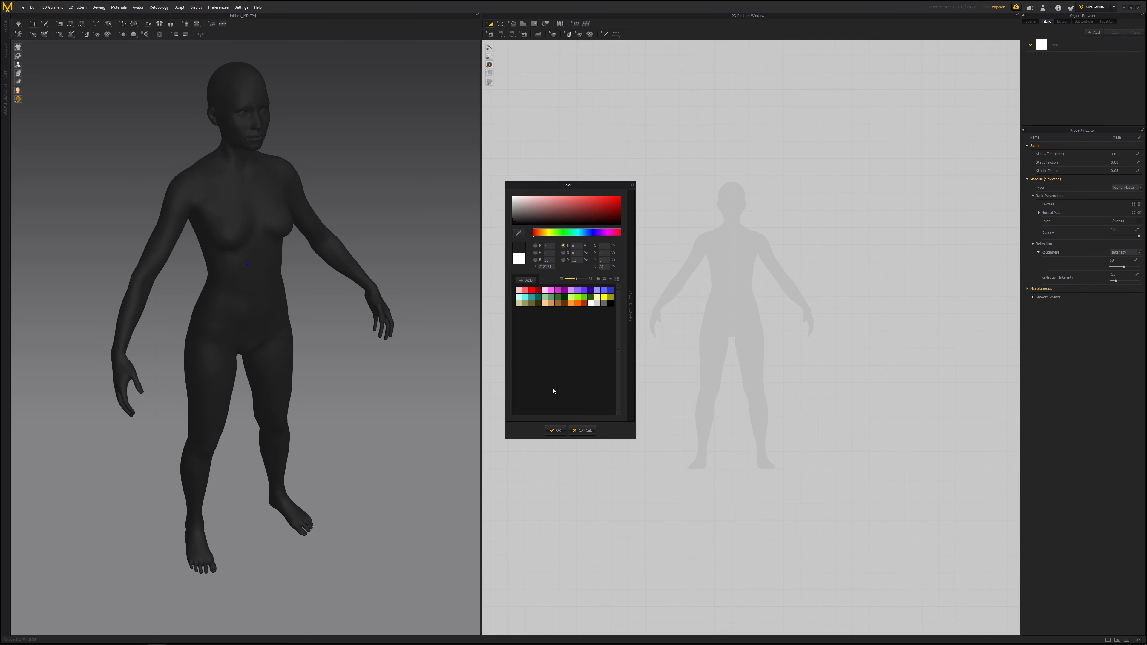
click(555, 430)
click(387, 205)
right_drag(386, 205, 340, 244)
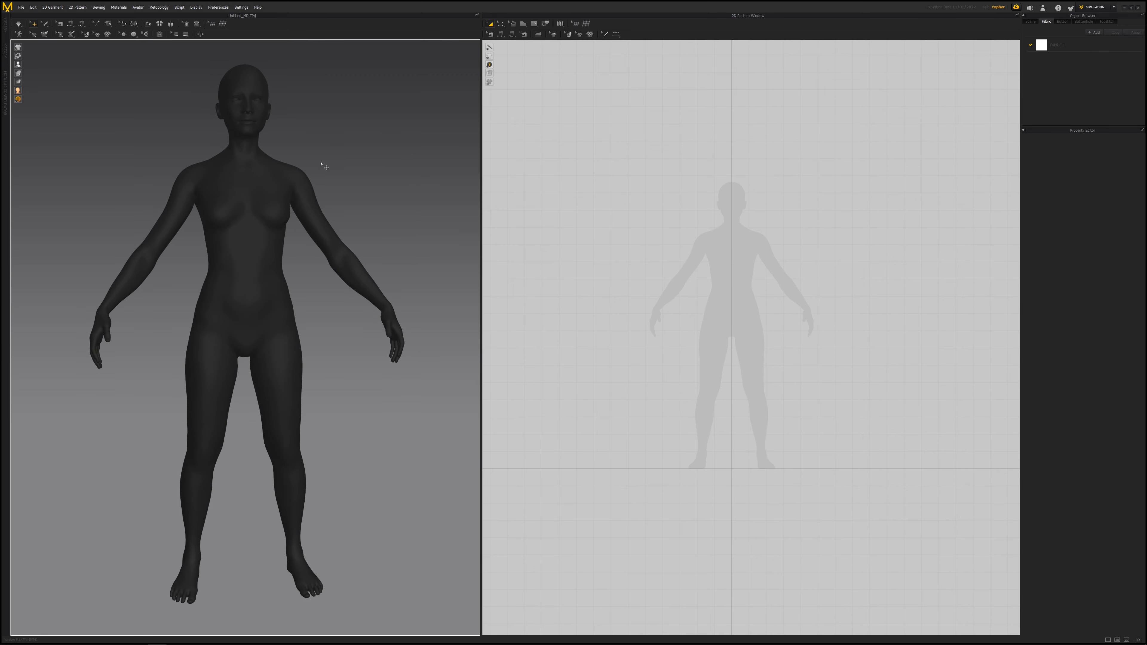
click(271, 177)
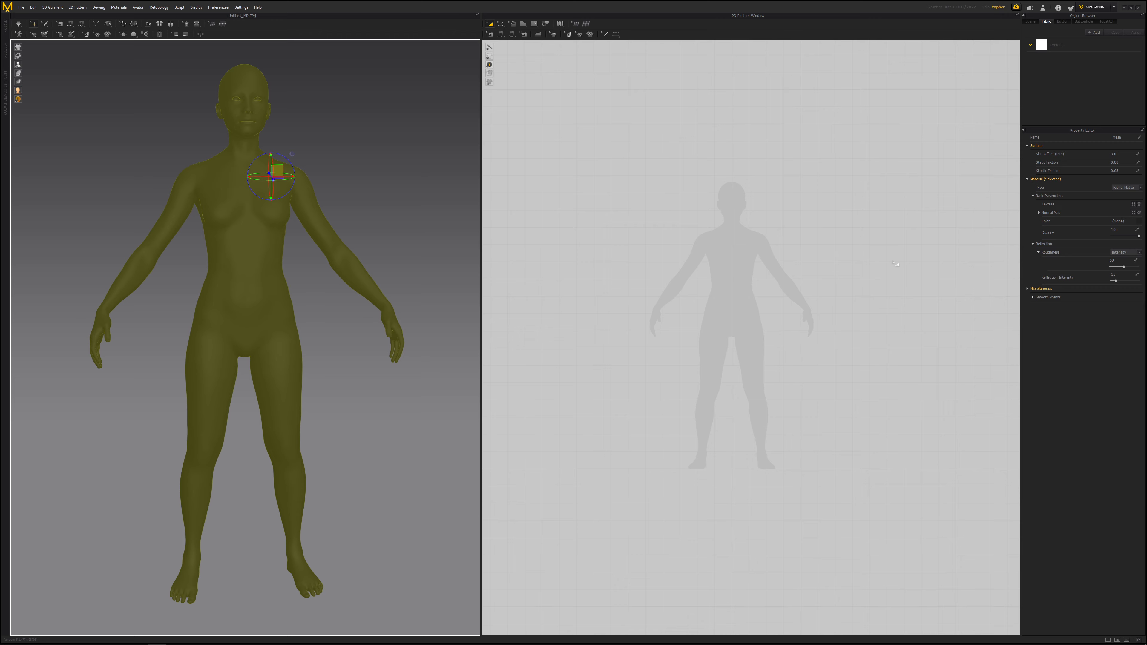
click(298, 164)
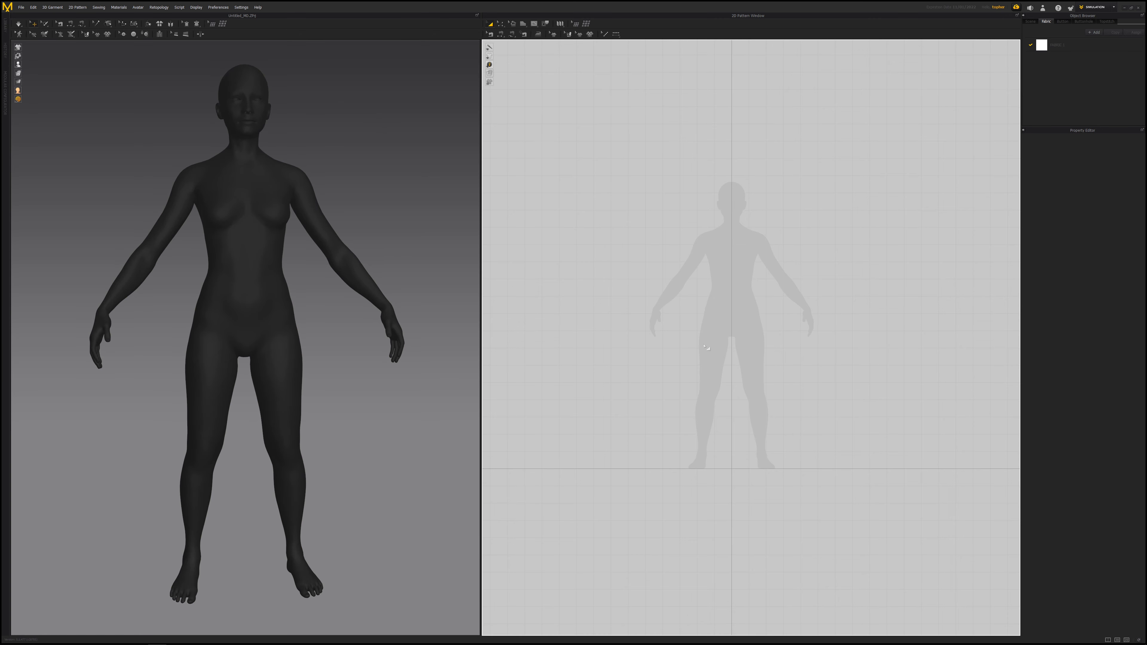
- Add VulcanJacket.jpg as the background image of the 2D pattern window
scroll(748, 331, up, 2)
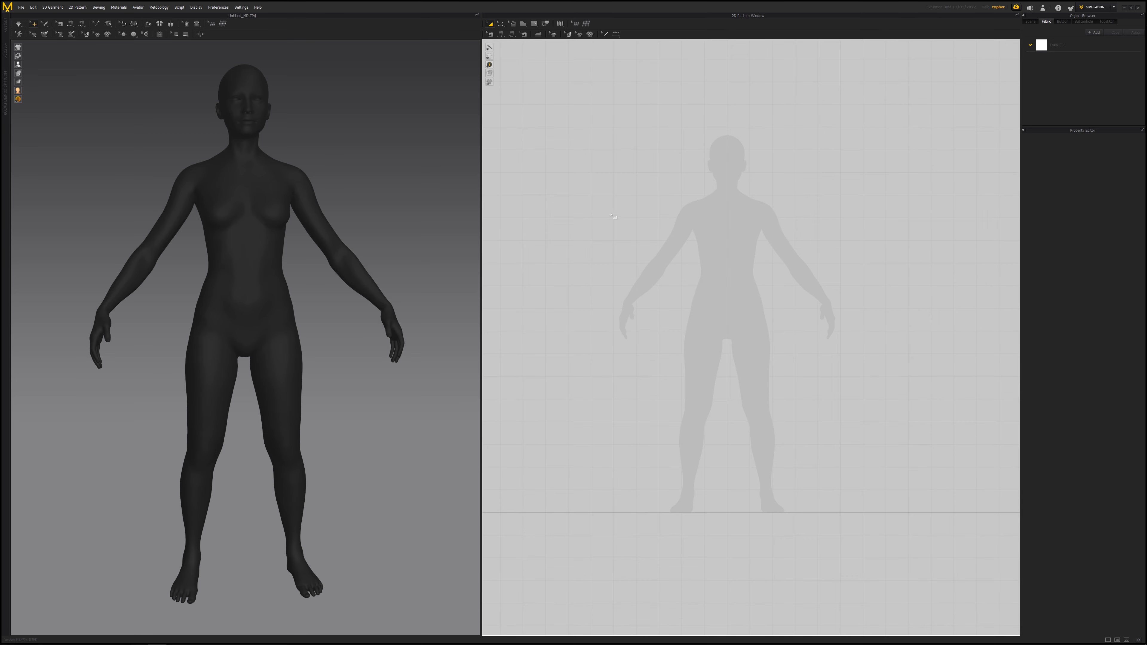
right_click(632, 197)
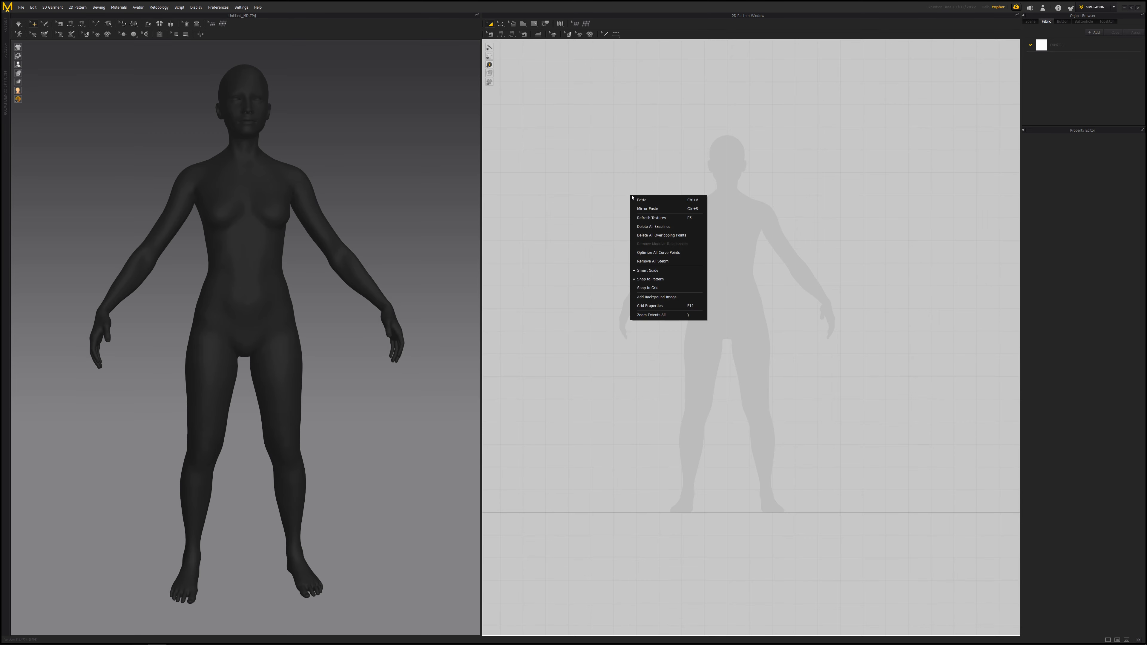
right_click(649, 160)
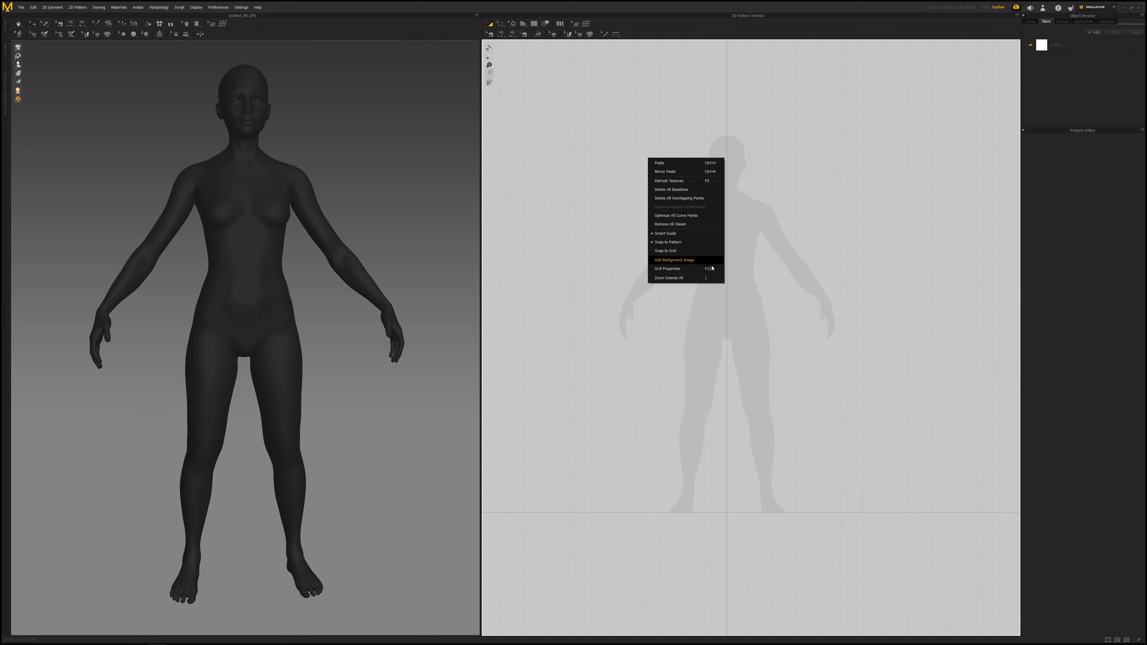
click(676, 260)
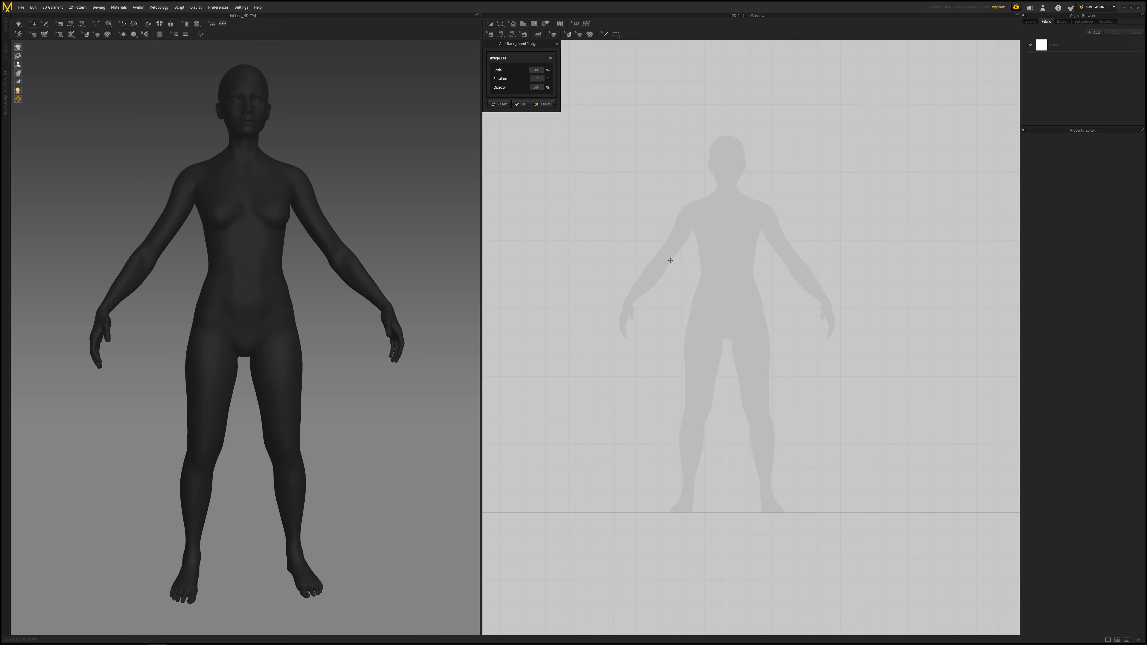
click(550, 58)
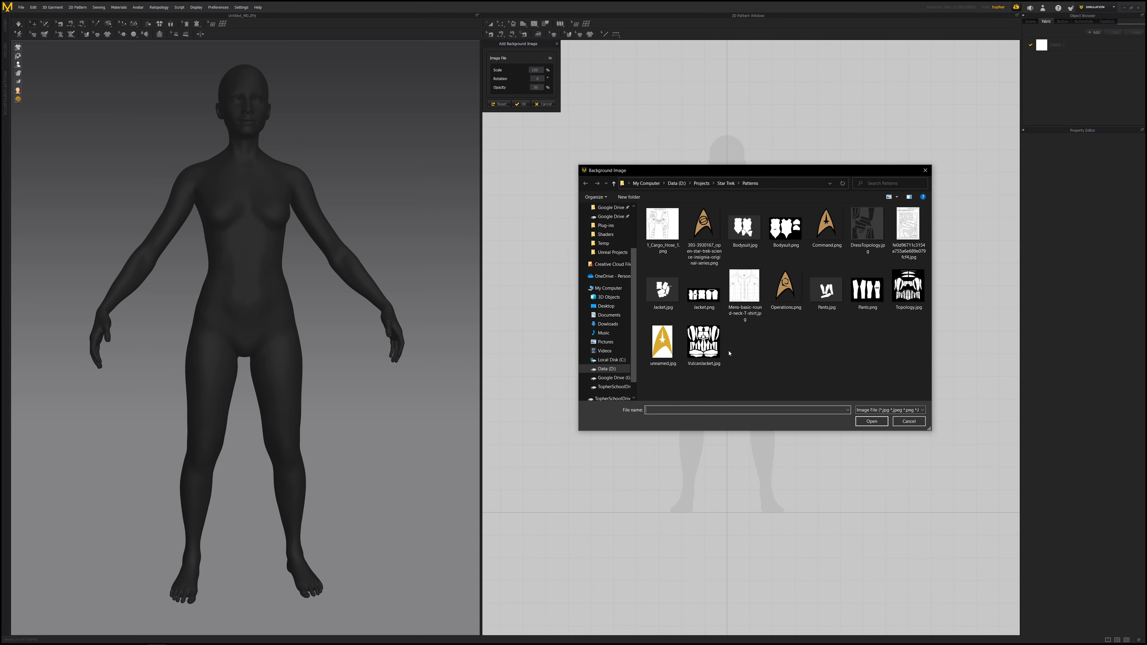
double_click(706, 343)
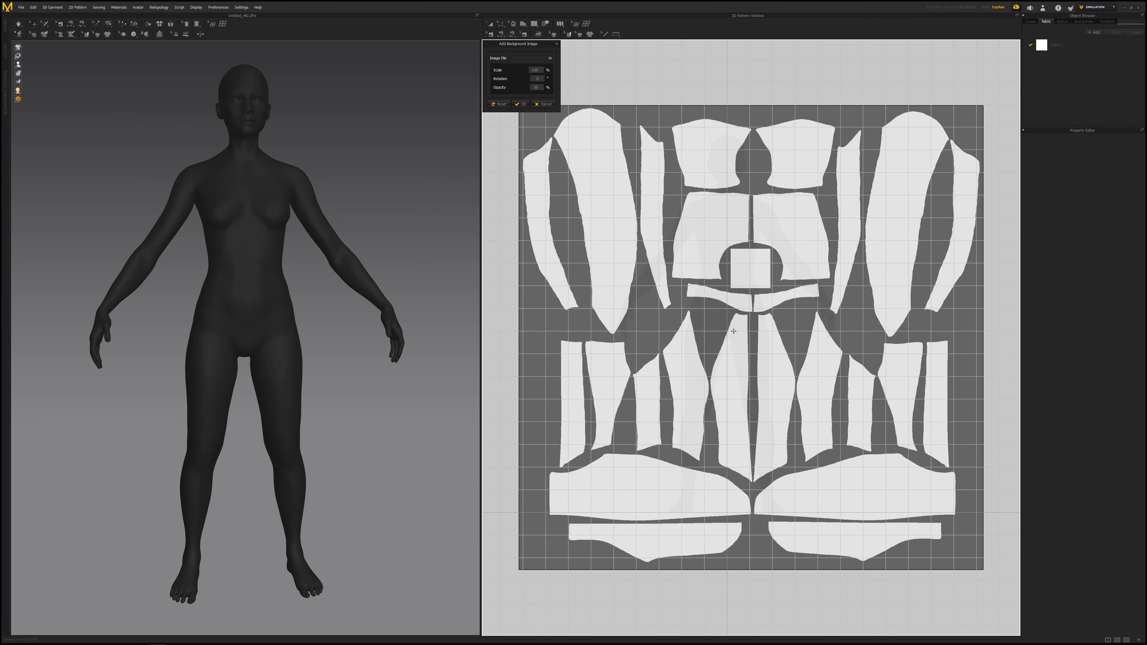
- Set the background image scale to 62%
drag(734, 272, 662, 294)
scroll(662, 293, up, 10)
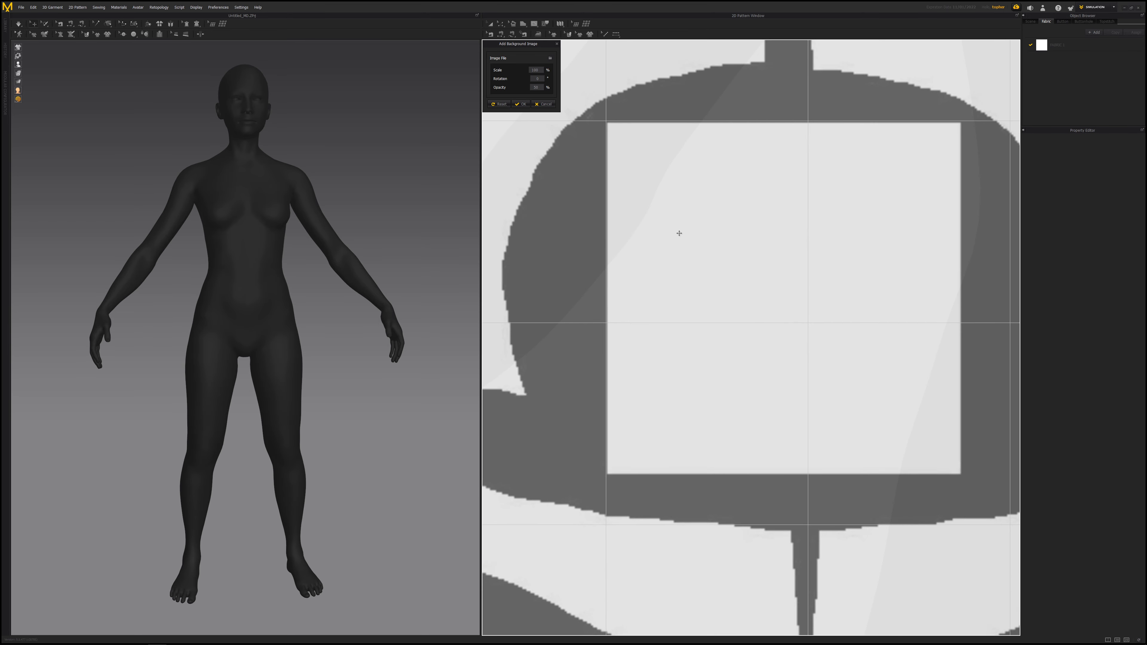
drag(680, 231, 678, 231)
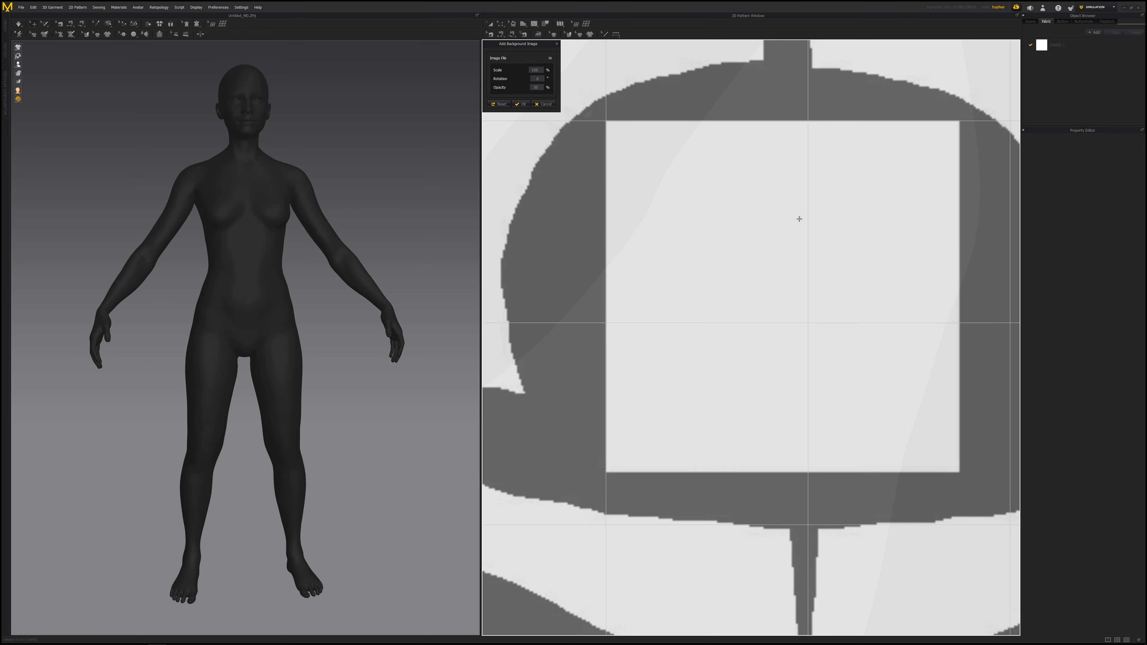
click(539, 71)
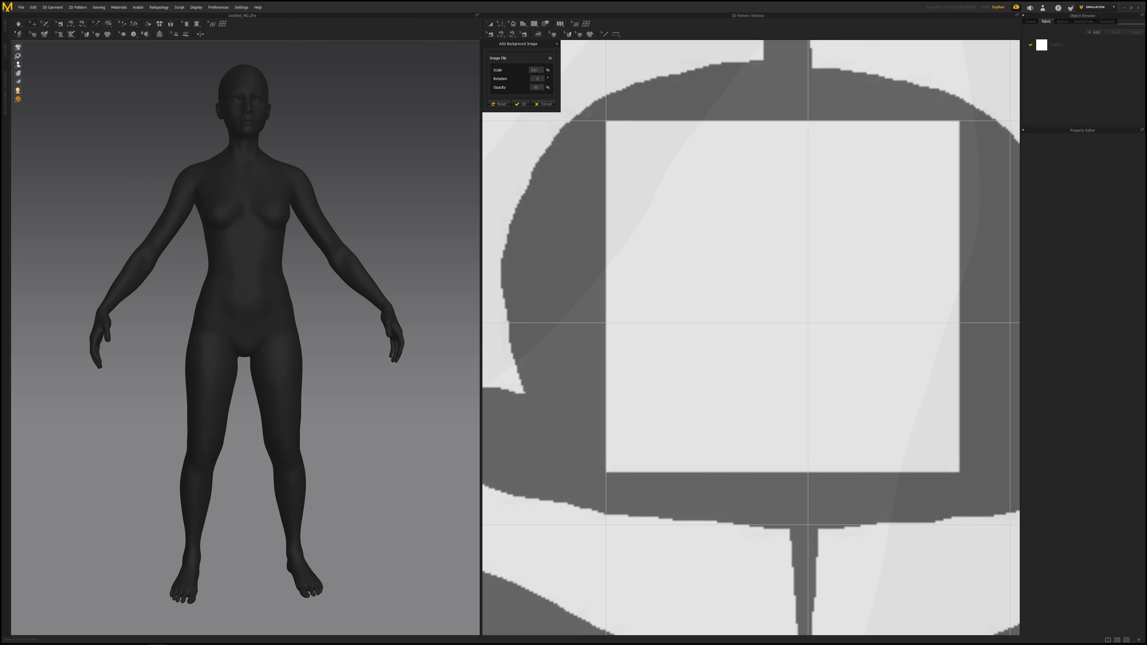
text(62)
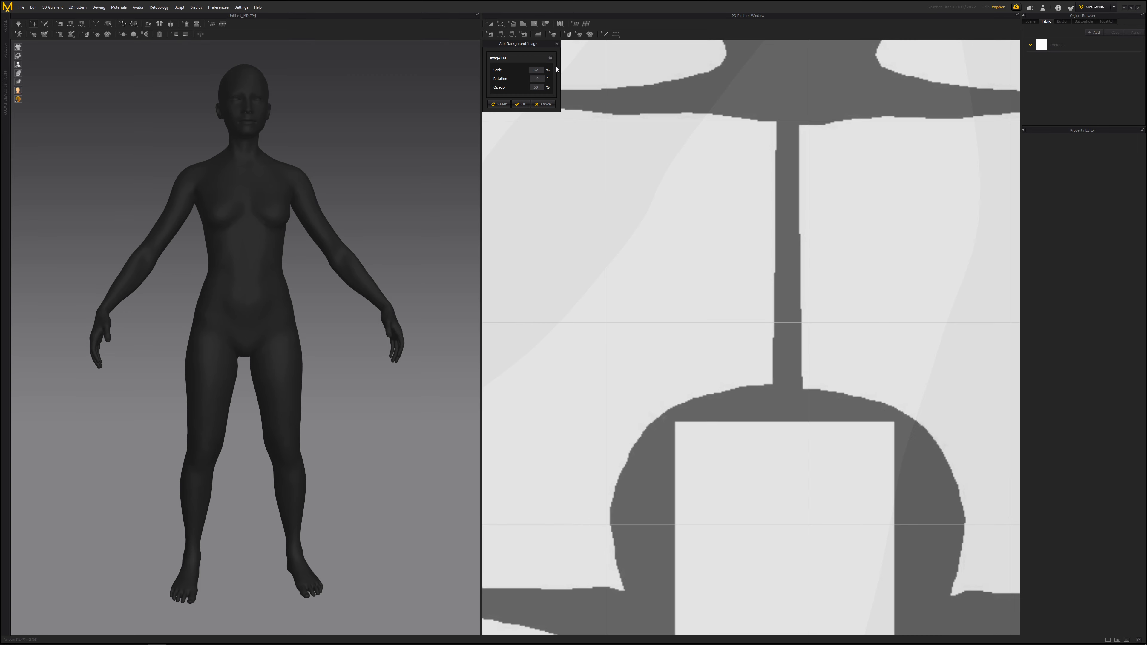
drag(741, 453, 681, 371)
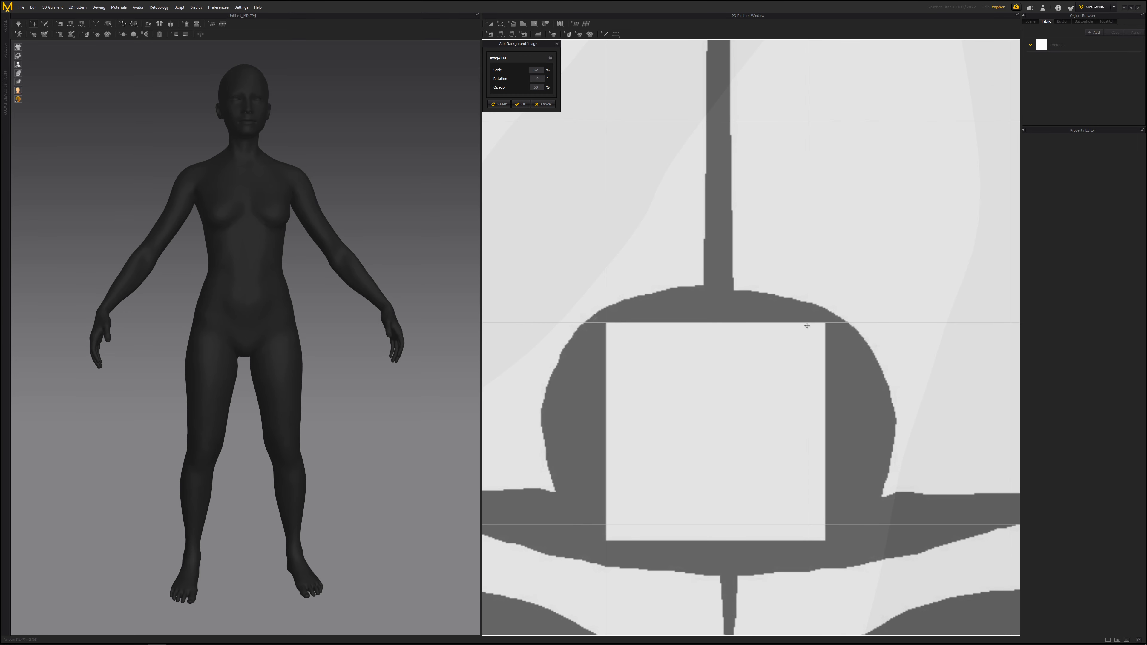
- Try background image scales of 58% and 56%, nudging the image's position after each
click(535, 70)
text(58)
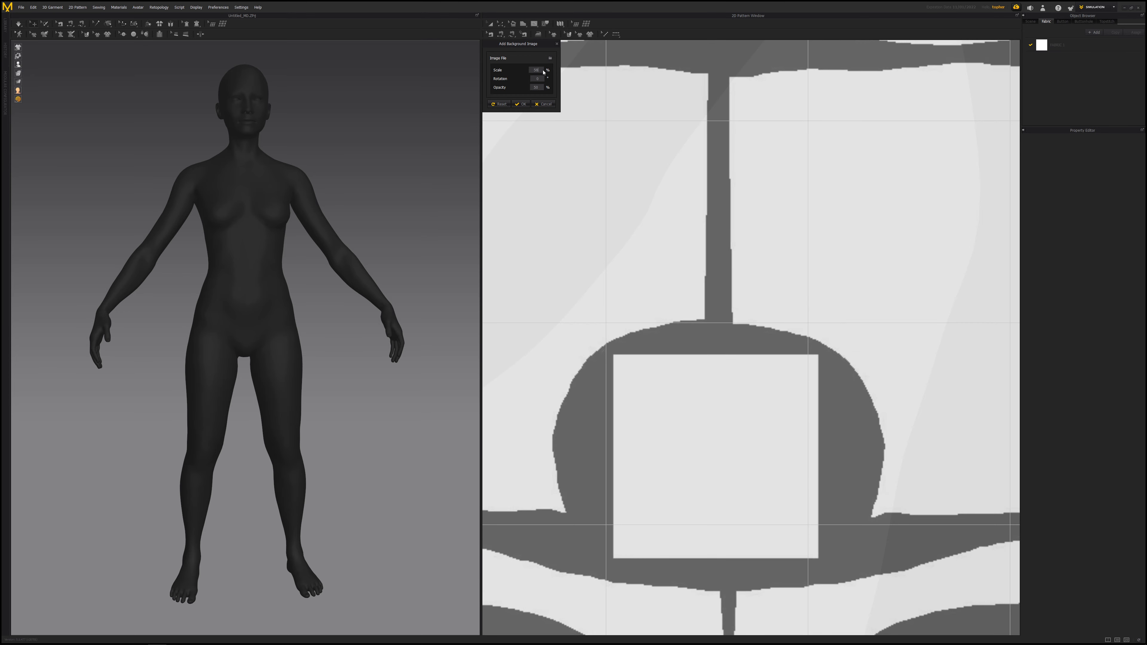
drag(667, 395, 660, 363)
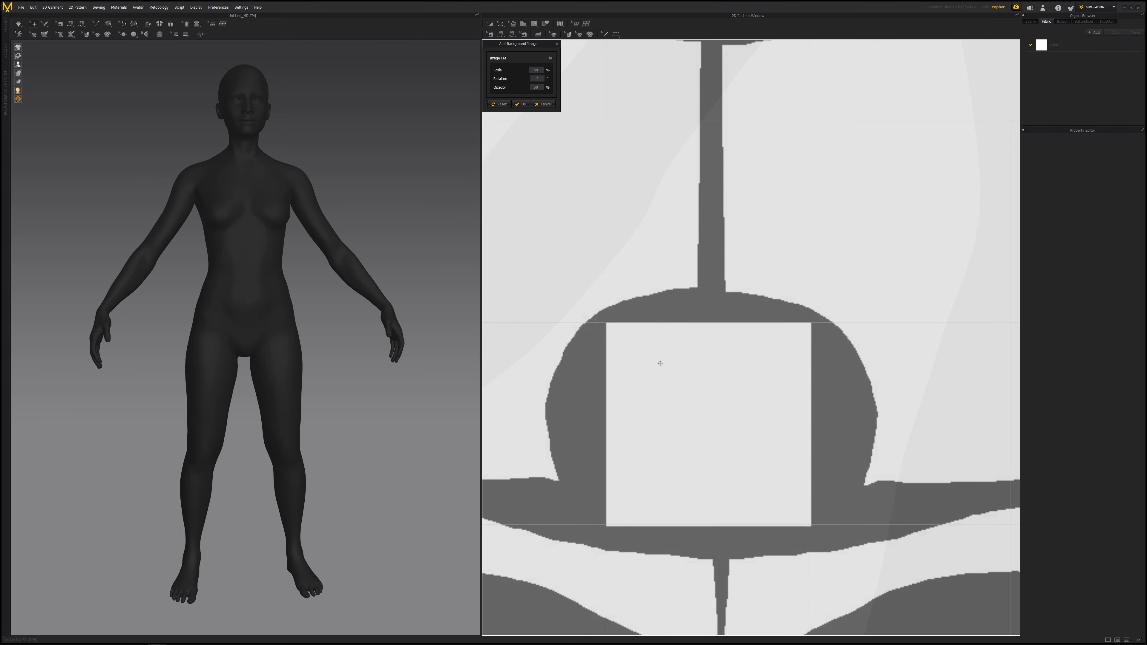
click(536, 70)
text(56)
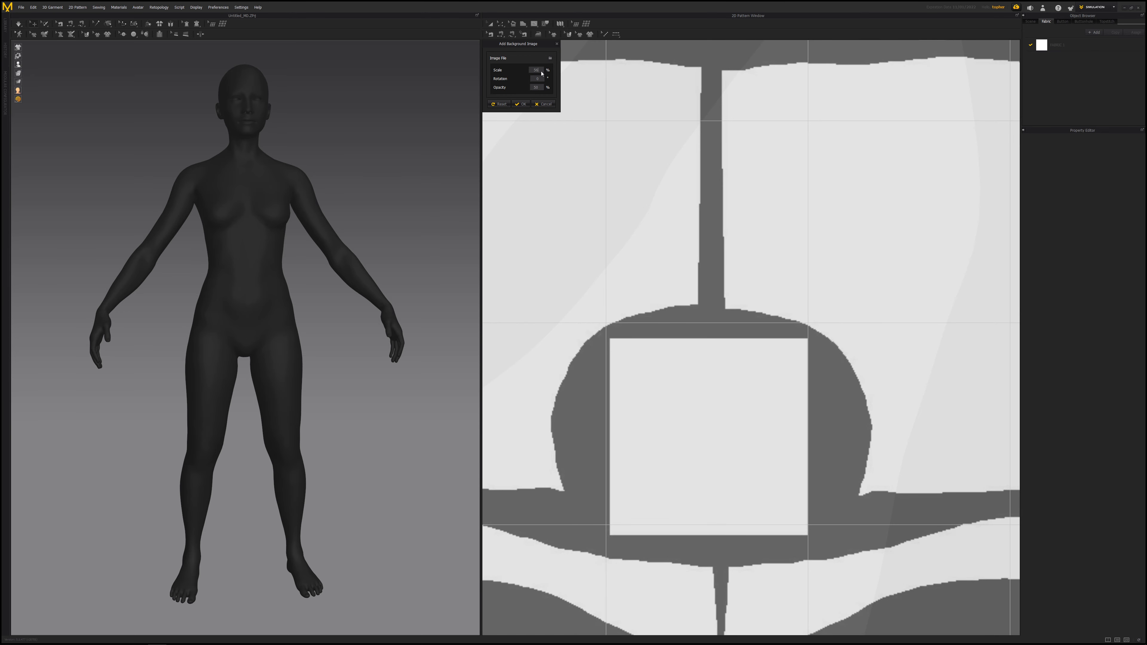
drag(660, 387, 661, 375)
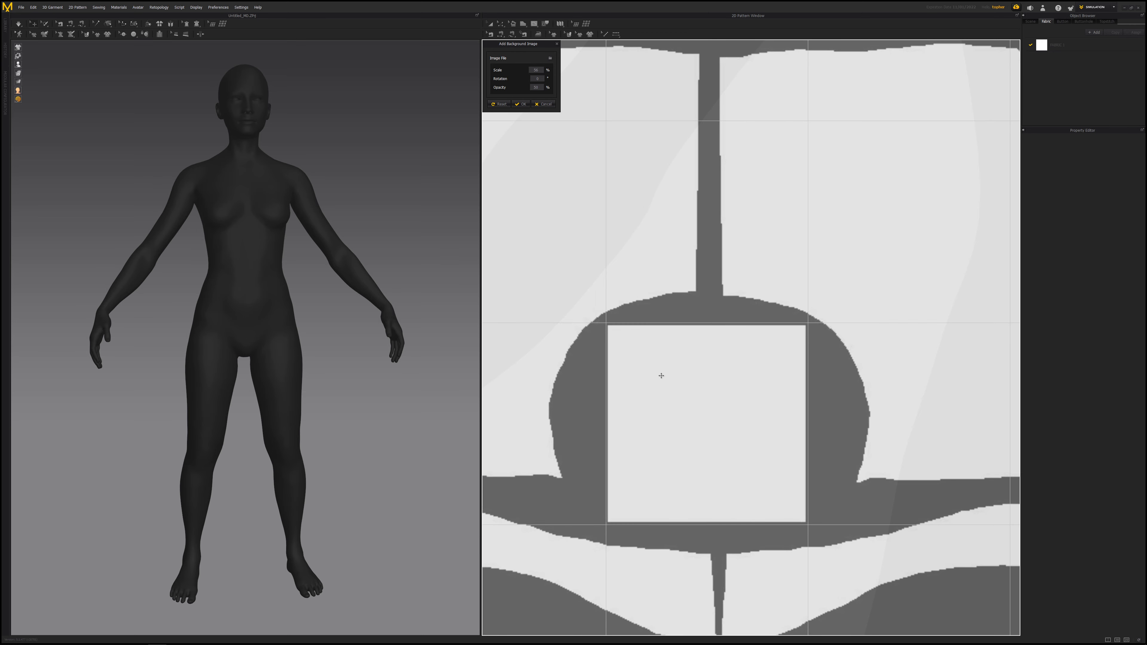
- Set the background image scale to 57% and nudge the image into place
click(536, 70)
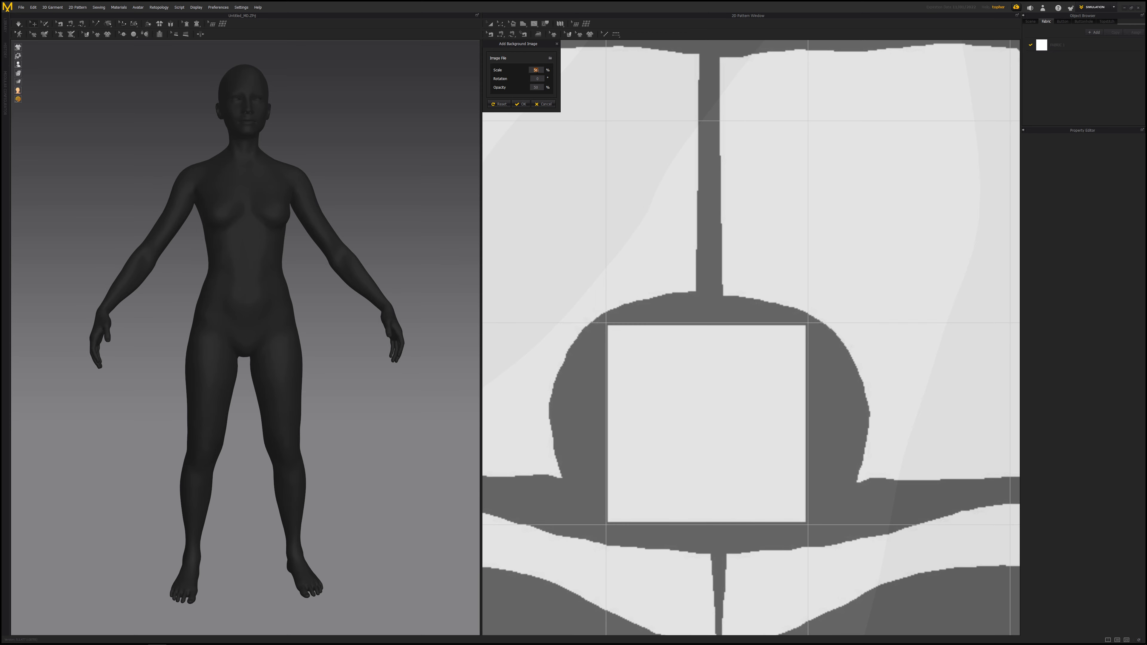
text(57)
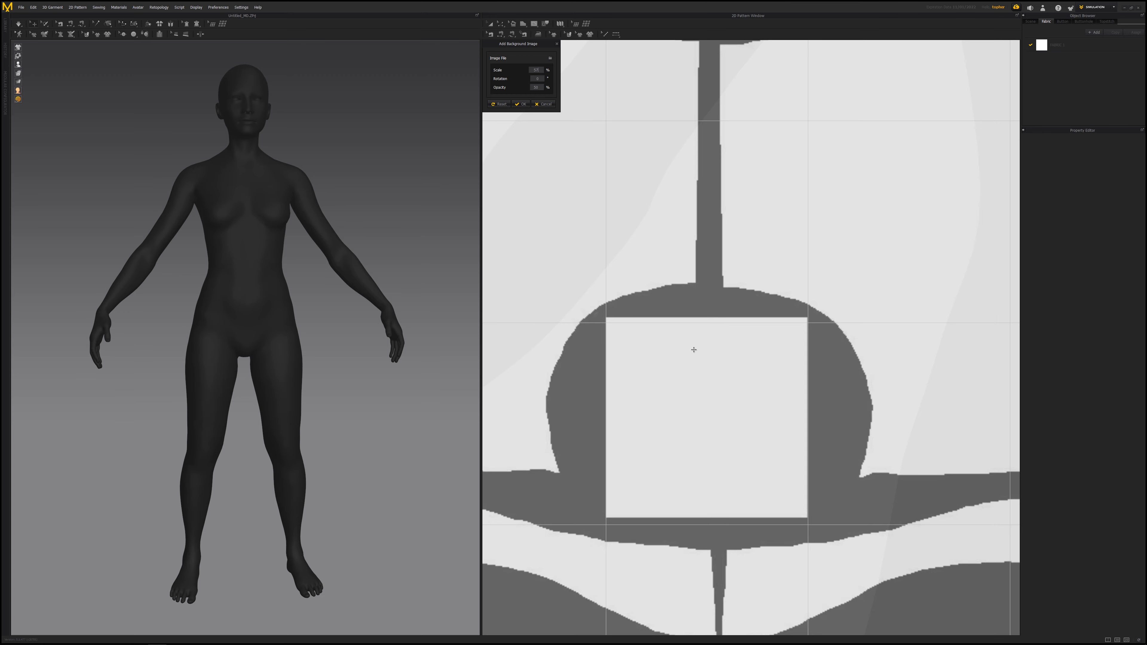
drag(701, 355, 702, 360)
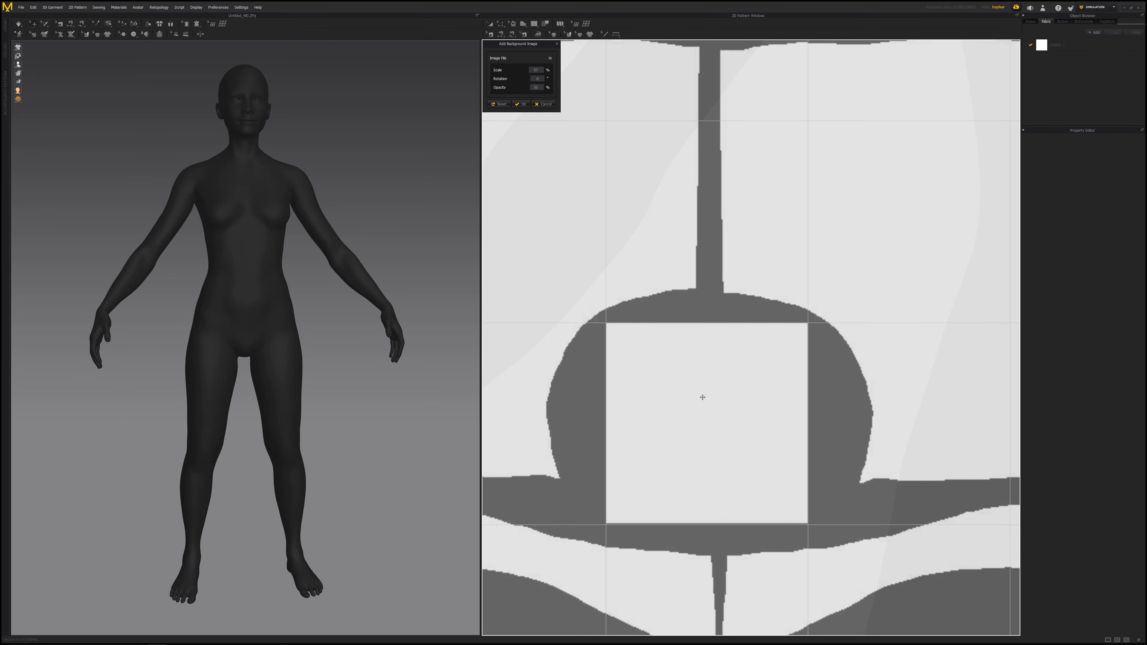
- Move the background image so the jacket UV layout sits over the avatar silhouette, then confirm the background settings
scroll(702, 397, down, 6)
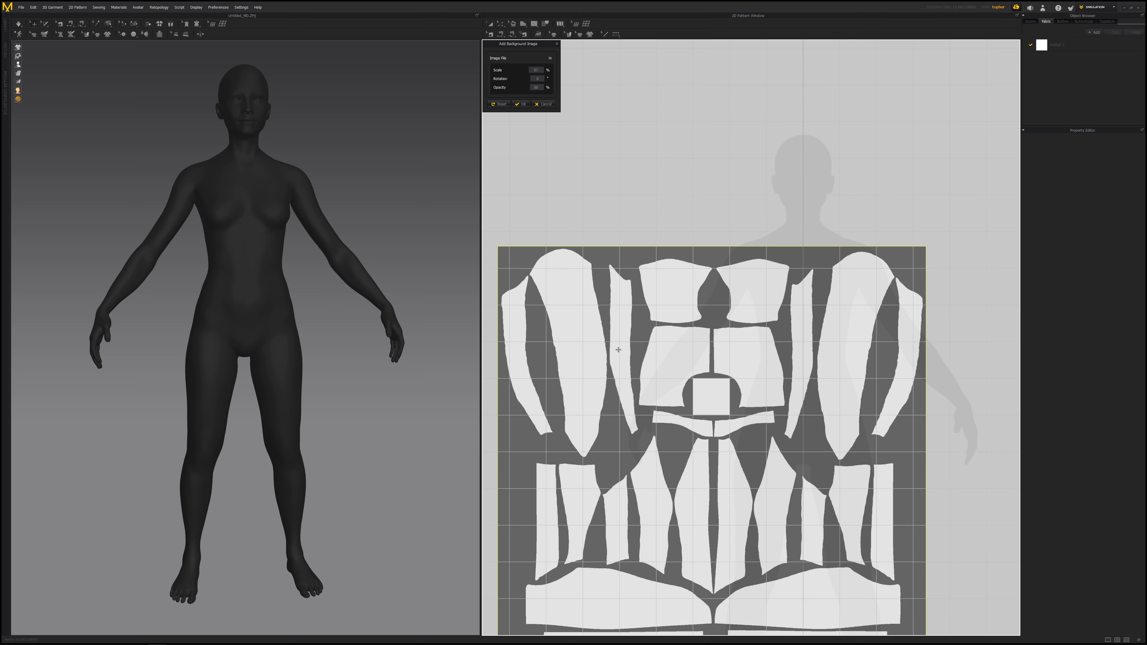
drag(759, 342, 854, 288)
scroll(853, 289, up, 5)
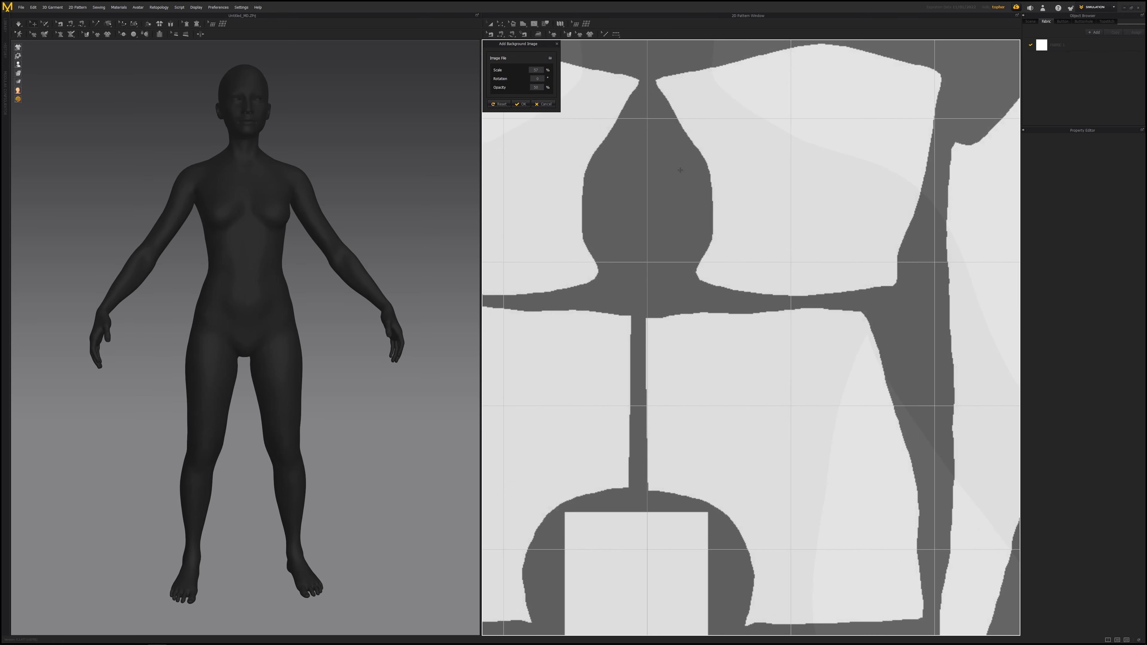
drag(675, 299, 678, 295)
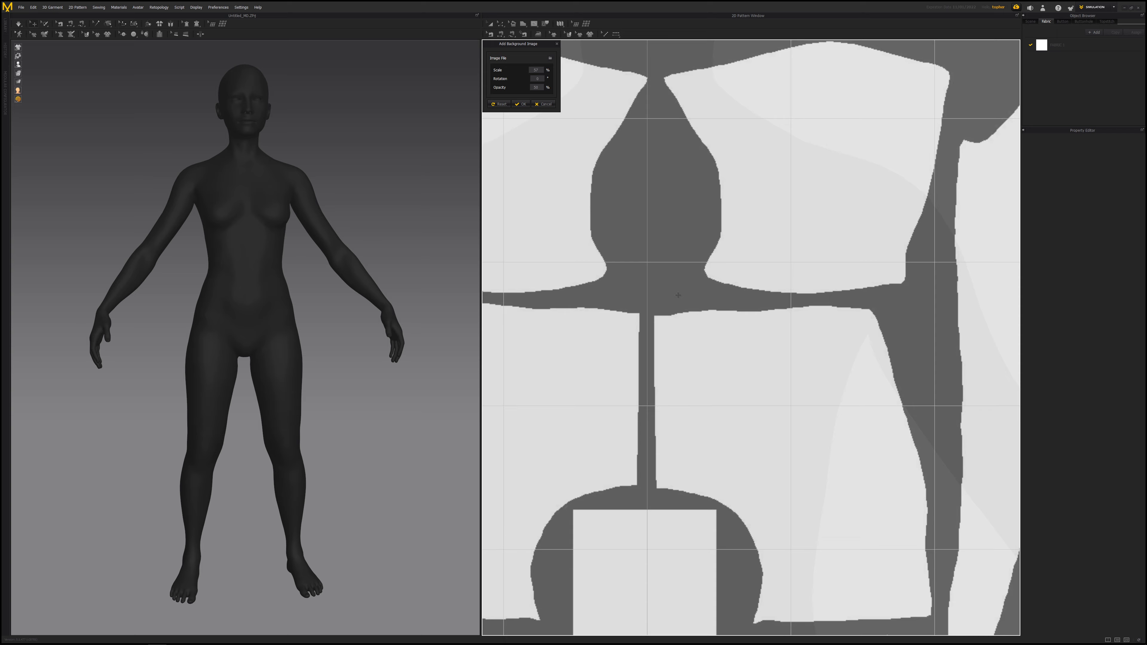
scroll(678, 295, down, 5)
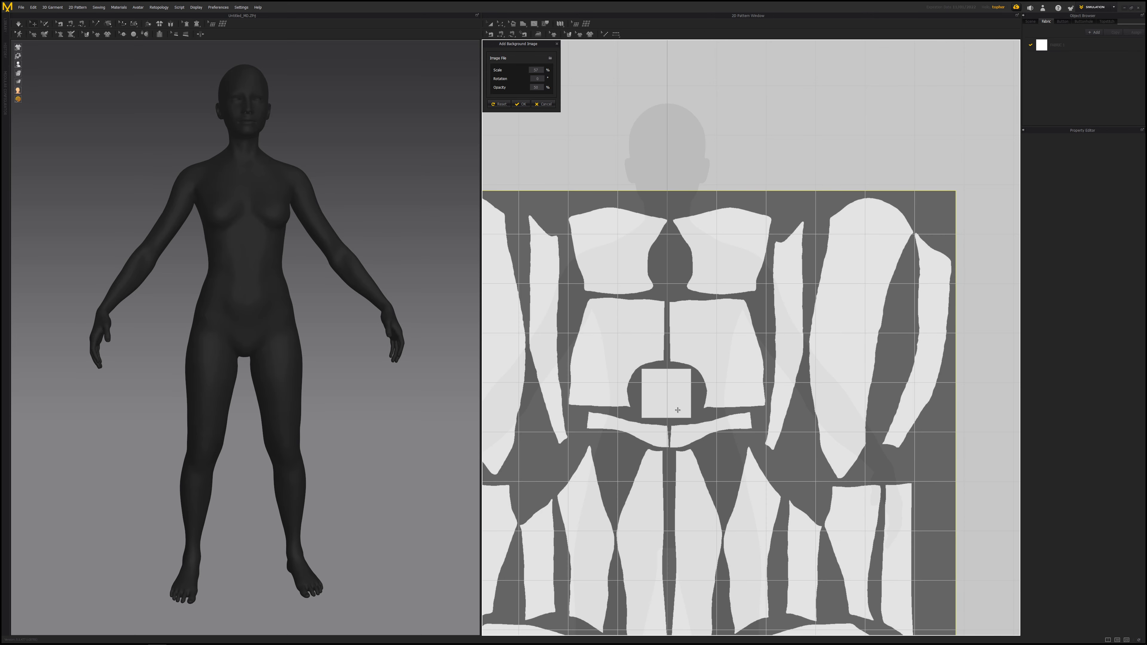
drag(680, 315, 707, 288)
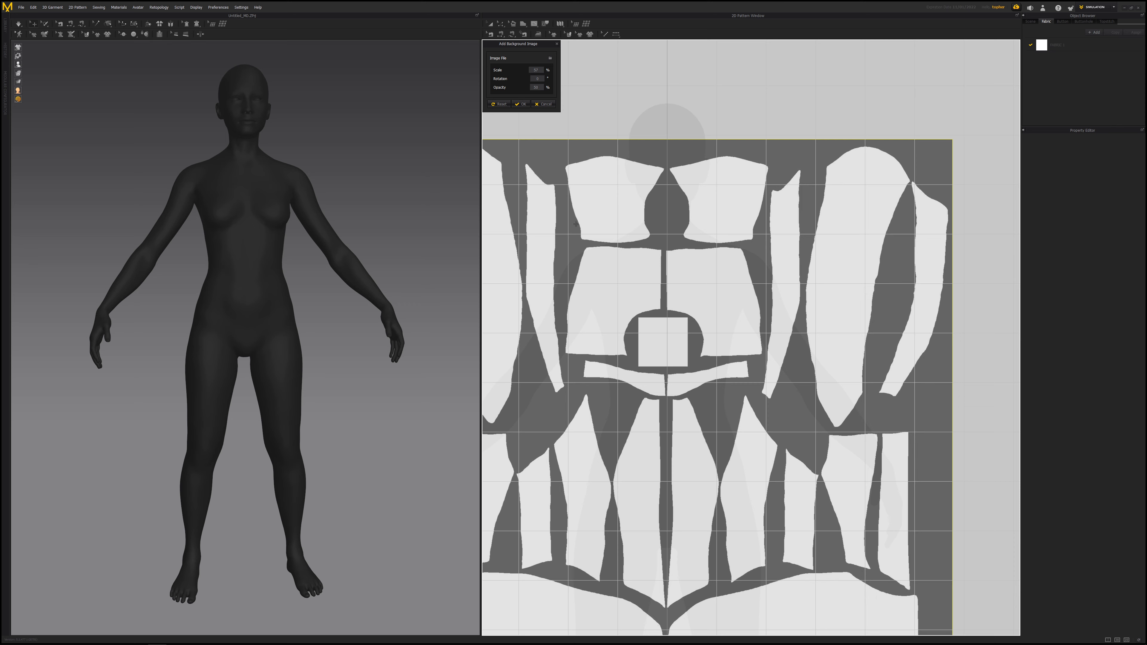
click(521, 104)
- Hide the 2D grid in the pattern window
scroll(685, 356, down, 5)
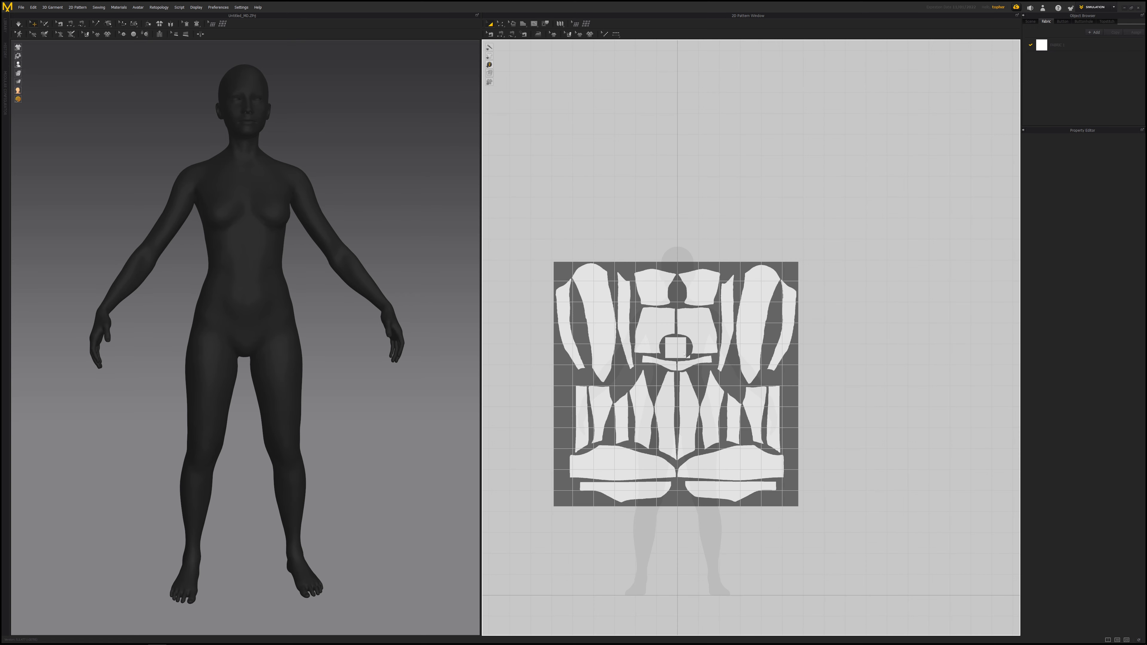
middle_drag(684, 352, 707, 314)
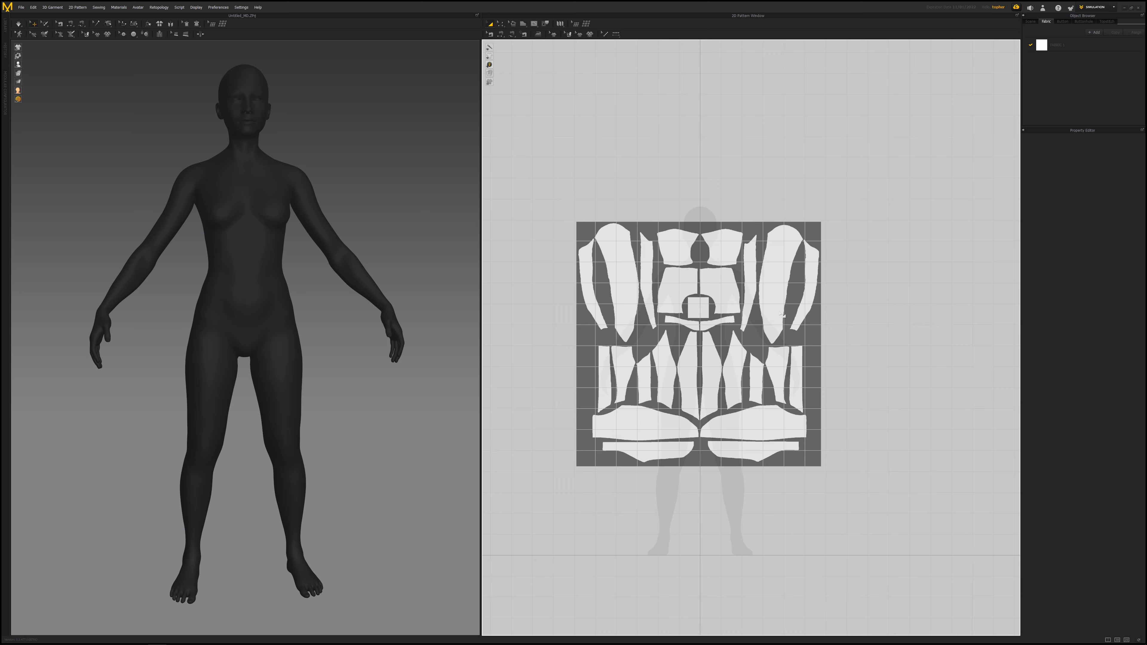
click(197, 7)
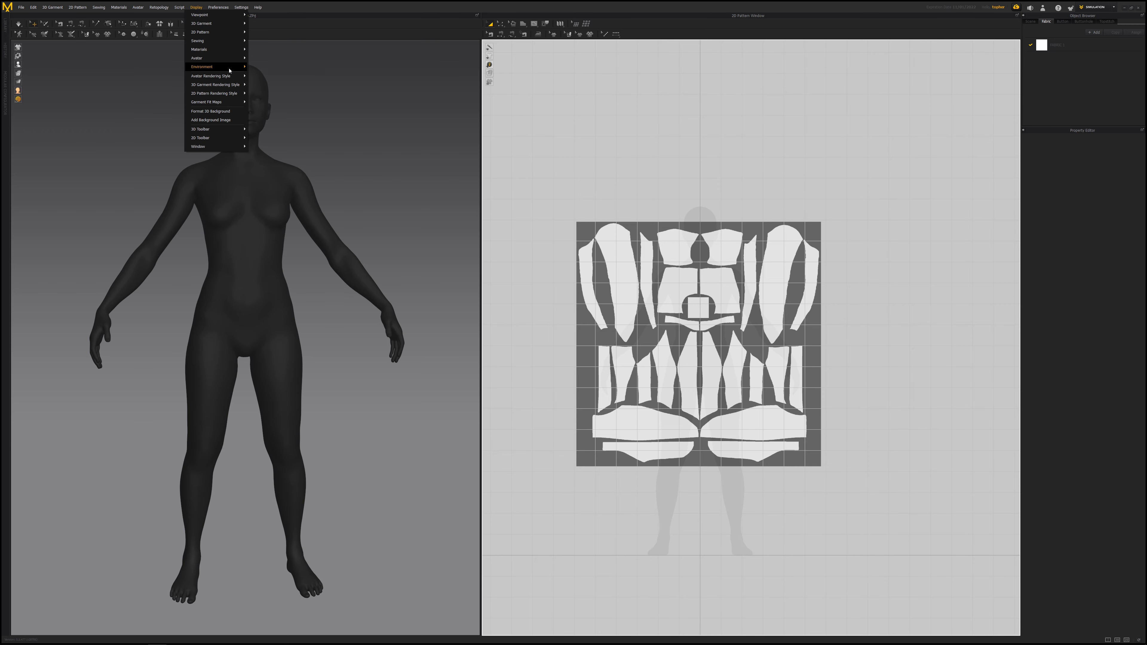
mouse_move(227, 70)
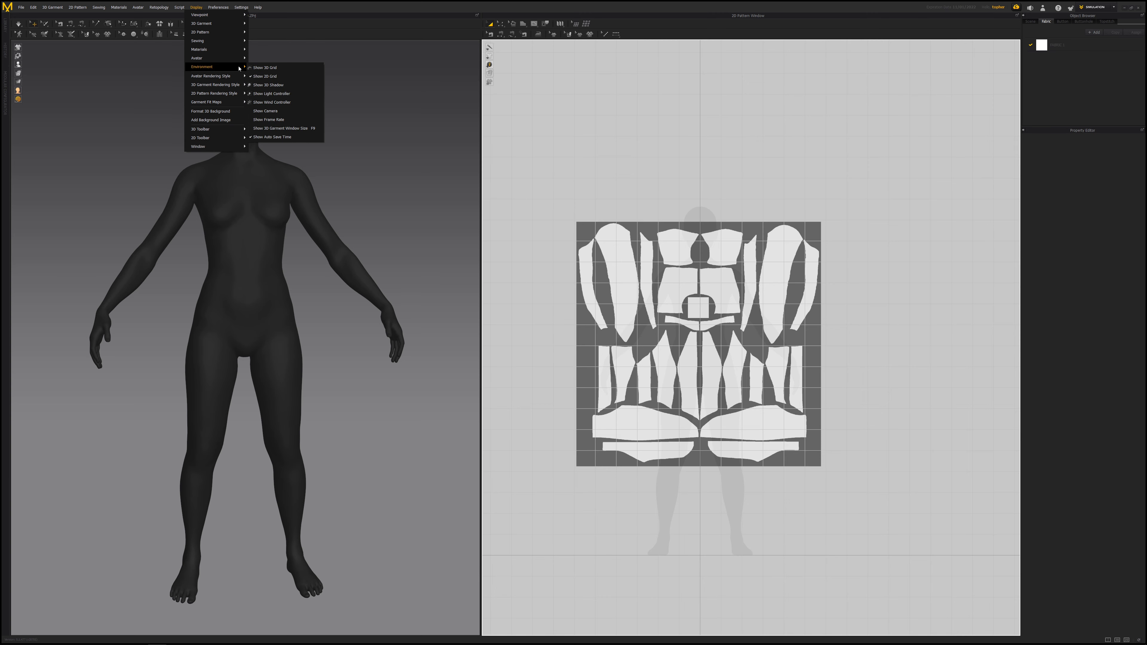
click(265, 77)
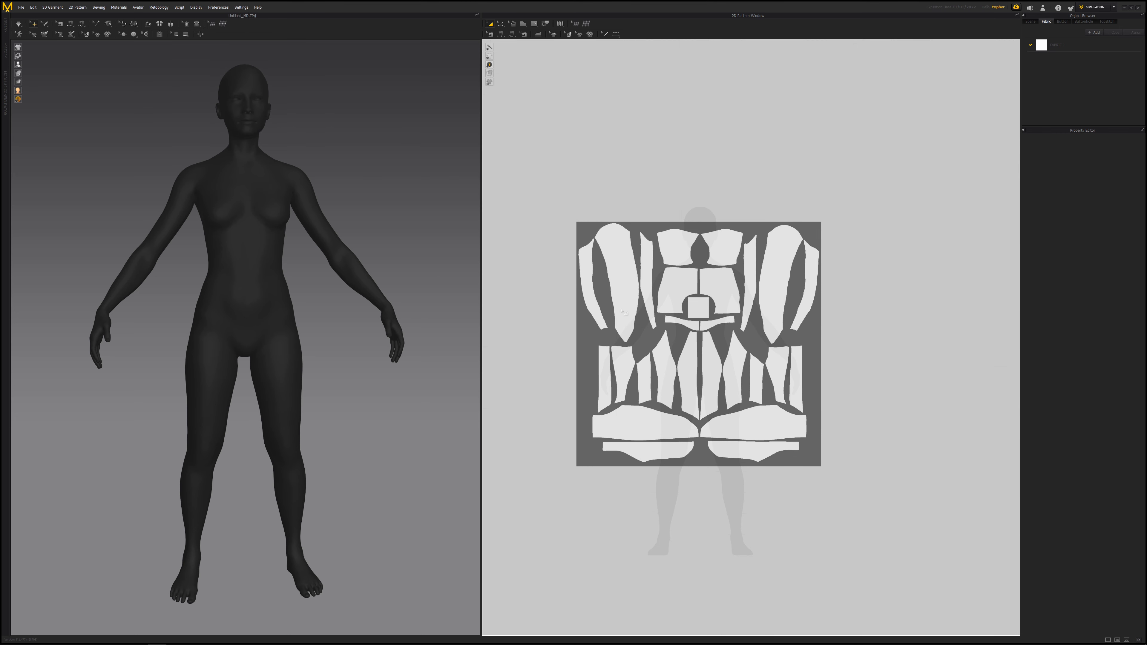
right_drag(730, 348, 745, 316)
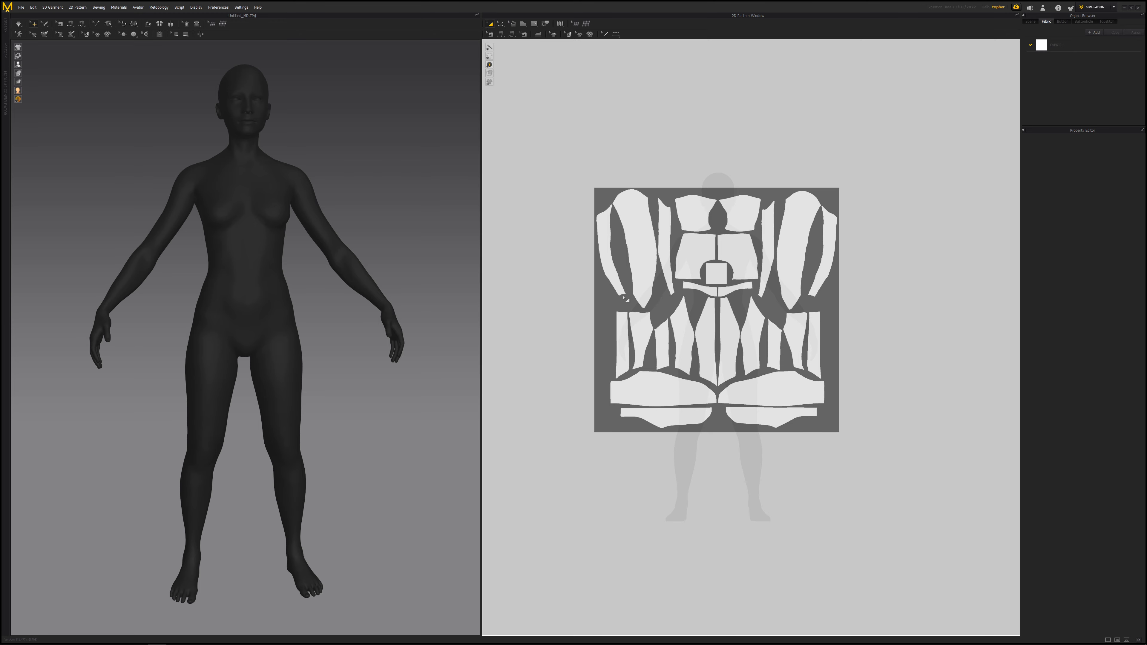
scroll(704, 281, up, 3)
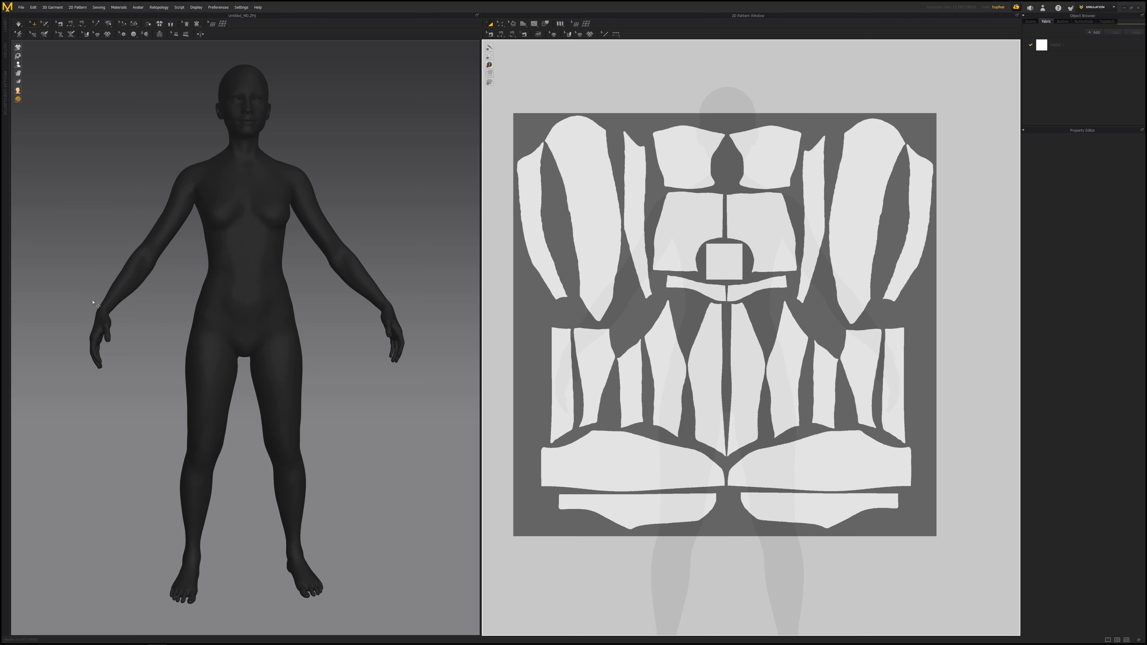
right_drag(343, 316, 329, 307)
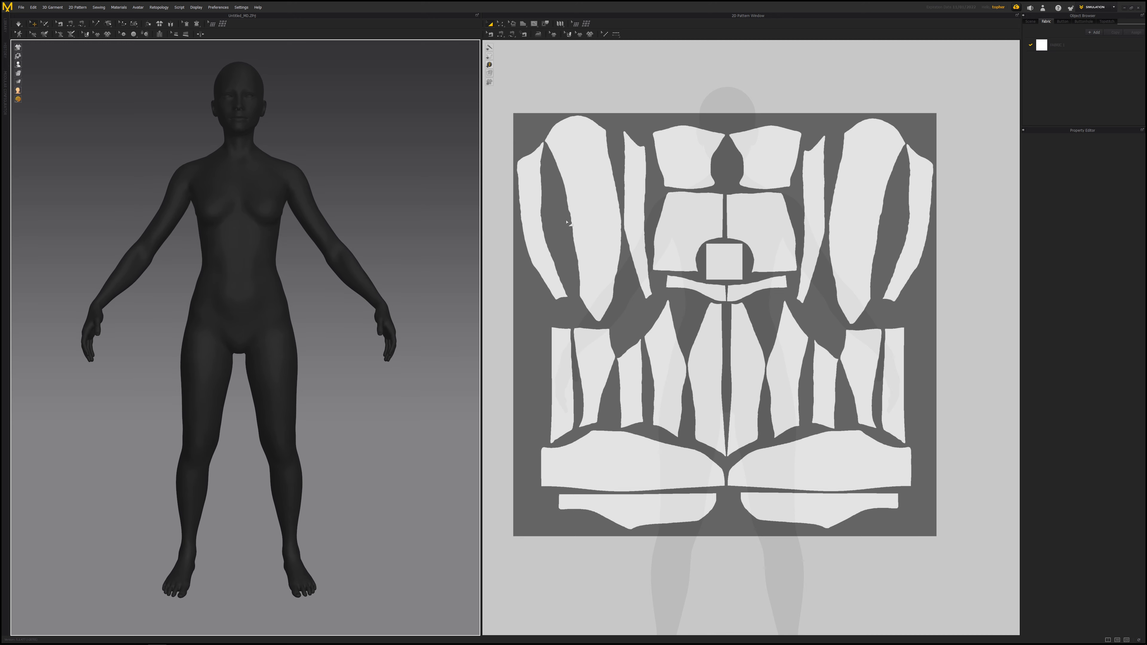
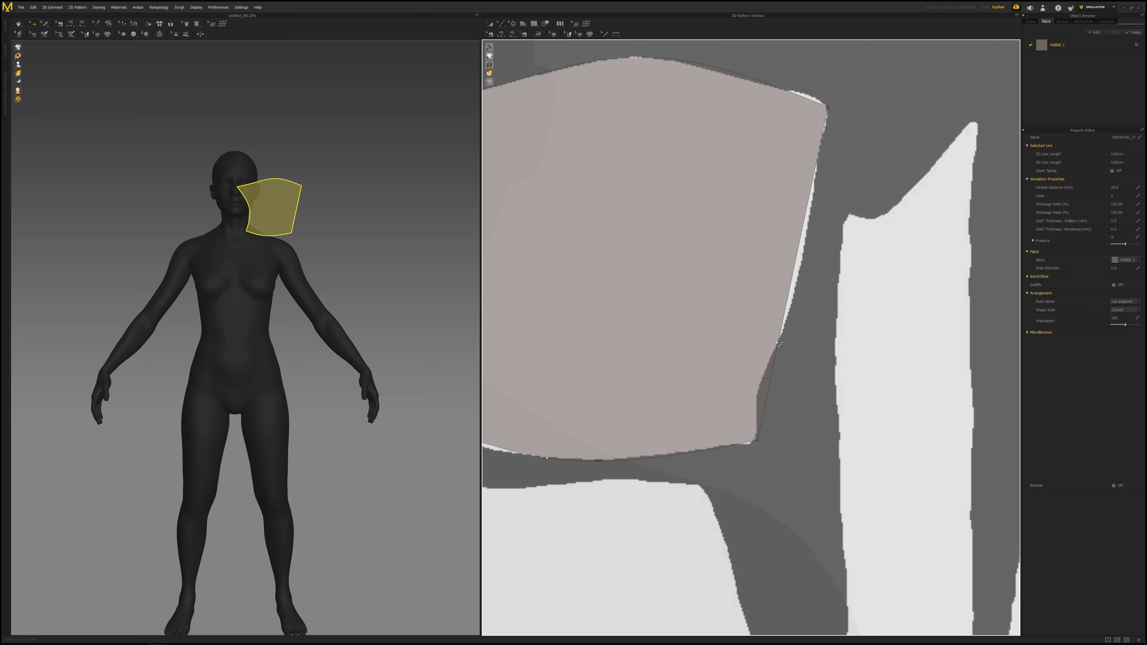
- Adjust points on the traced pattern's right edge so it follows the jacket UV piece's outline
click(778, 341)
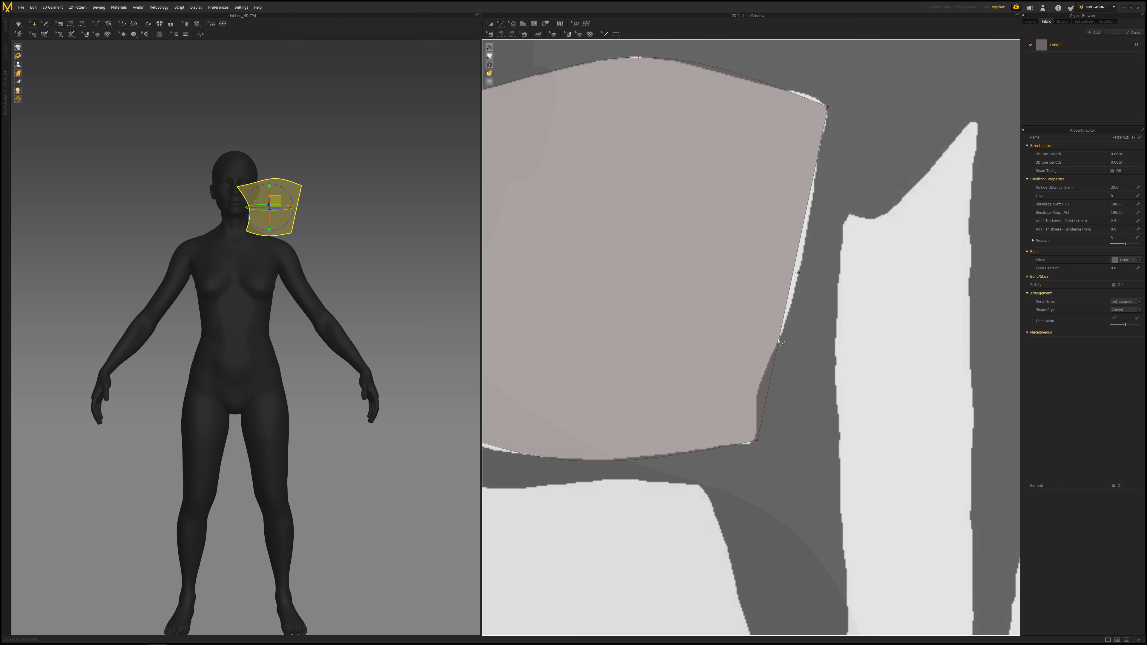
click(804, 243)
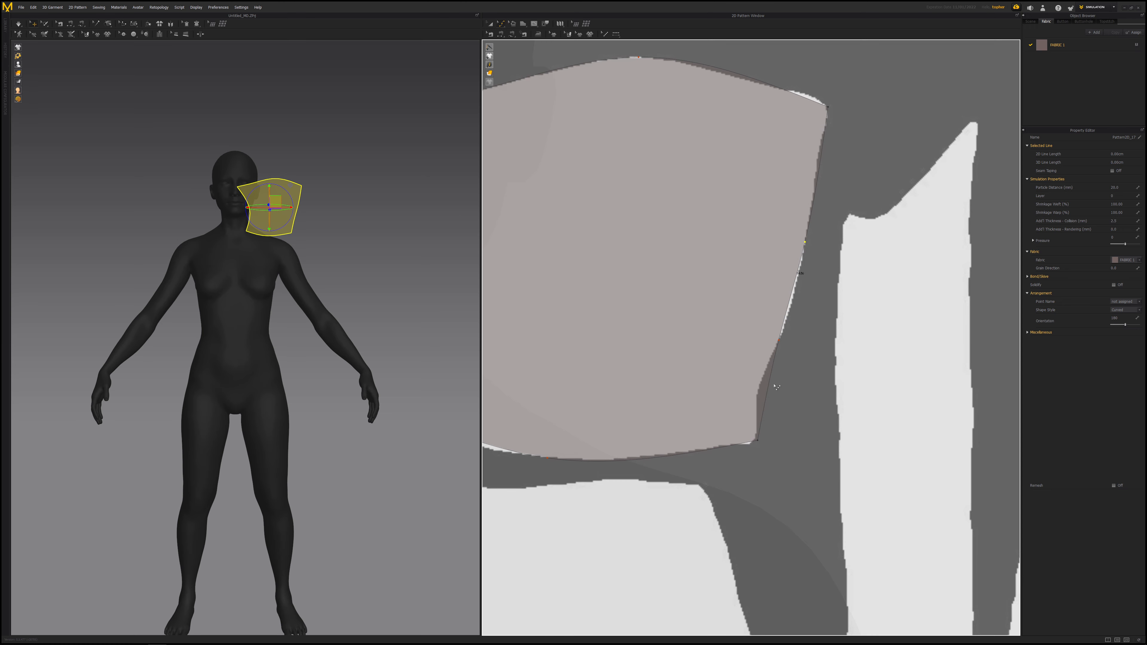
click(761, 388)
scroll(763, 389, down, 5)
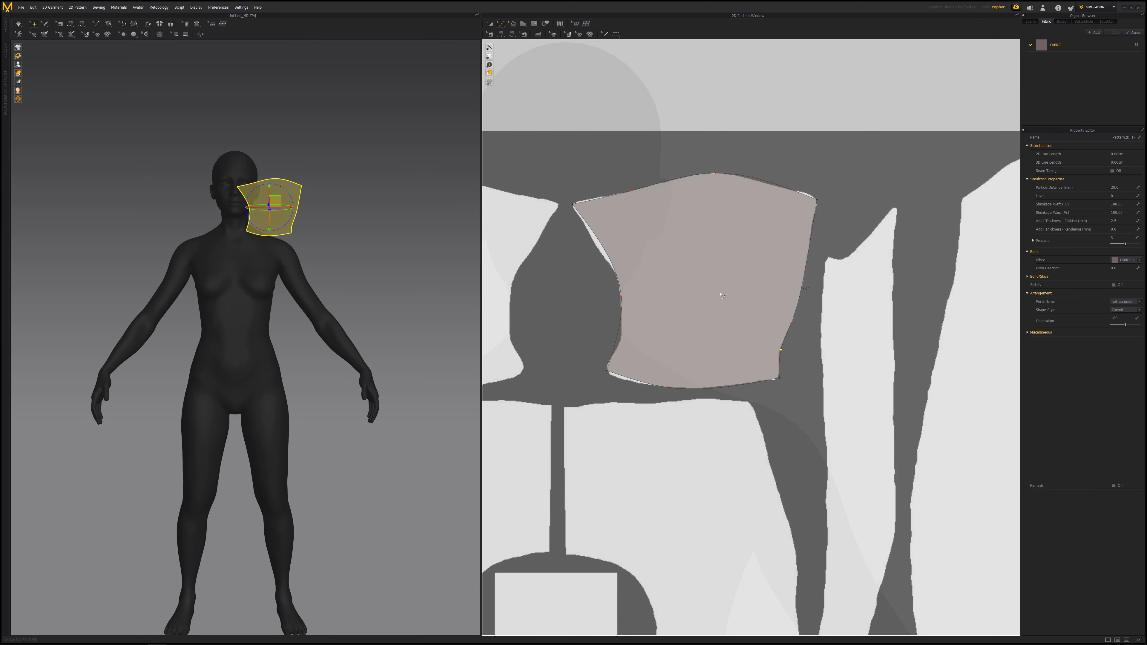
scroll(753, 322, down, 8)
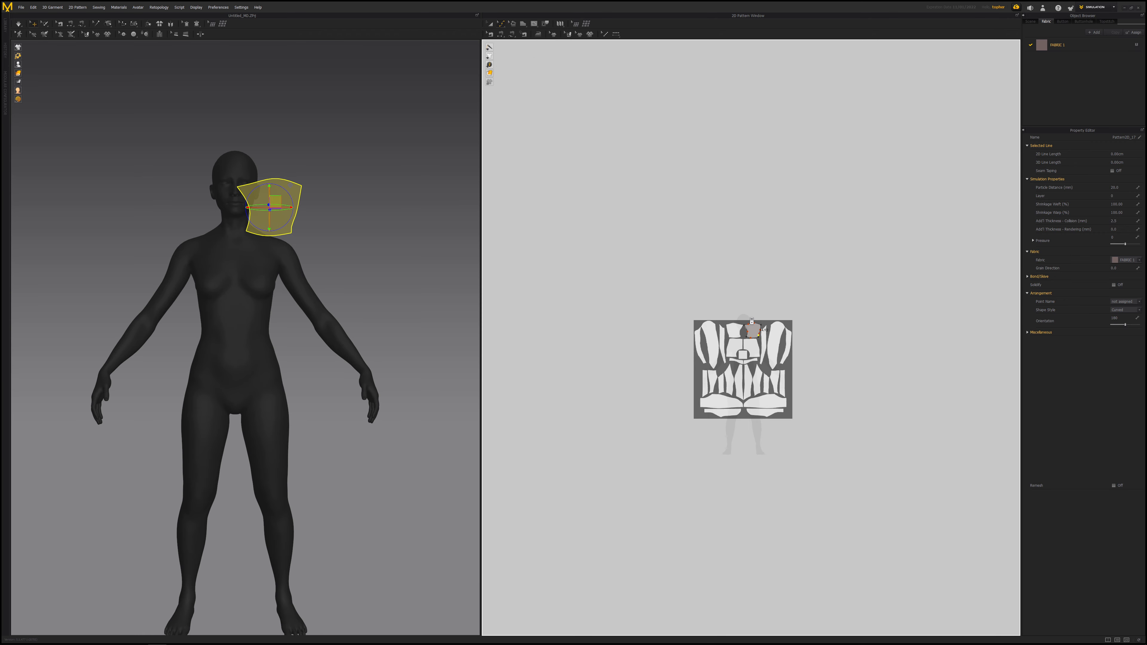
scroll(695, 259, up, 3)
- Select the traced pattern and create a symmetric copy with sewing, placing it over the mirrored UV piece
click(490, 23)
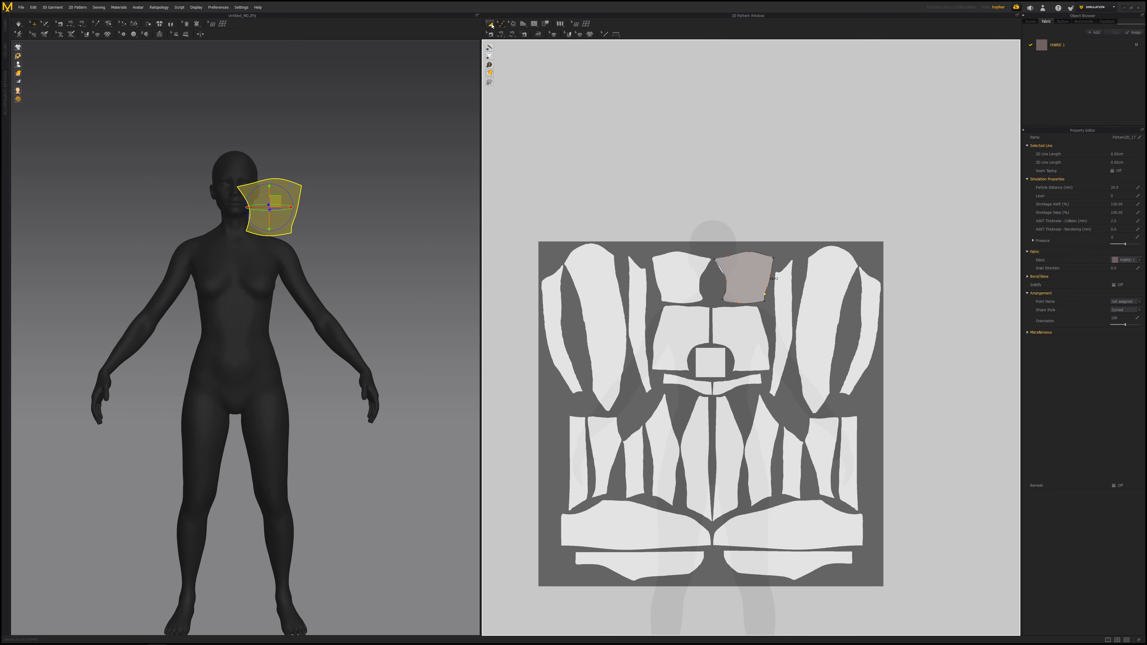
click(744, 278)
scroll(743, 277, up, 5)
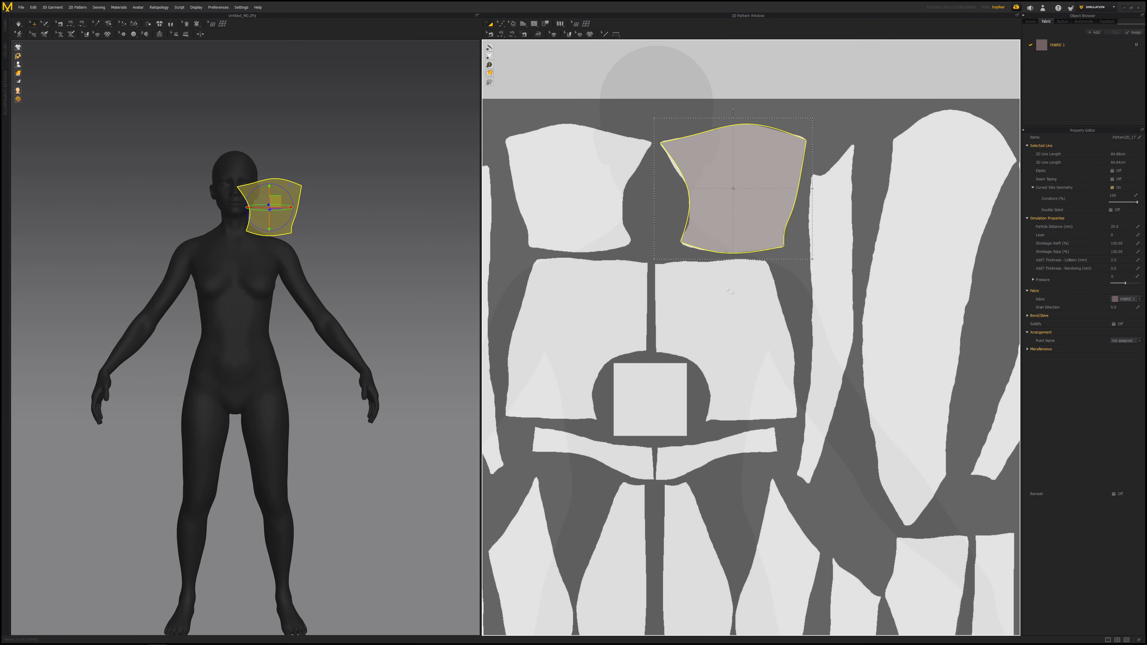
click(715, 210)
click(788, 285)
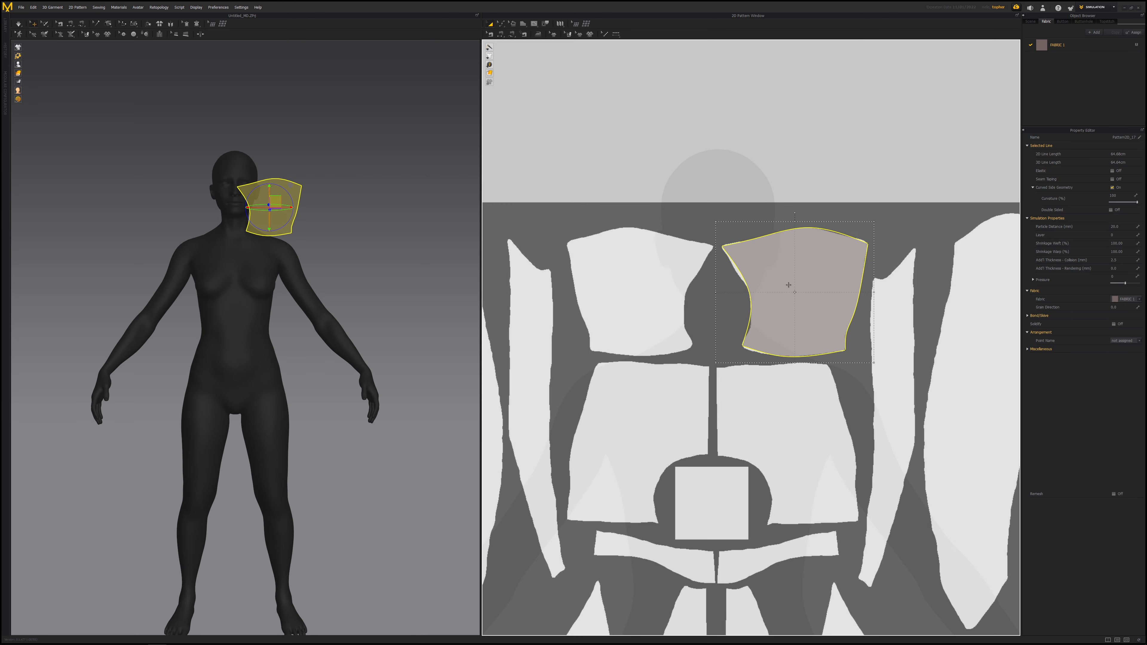
right_click(800, 264)
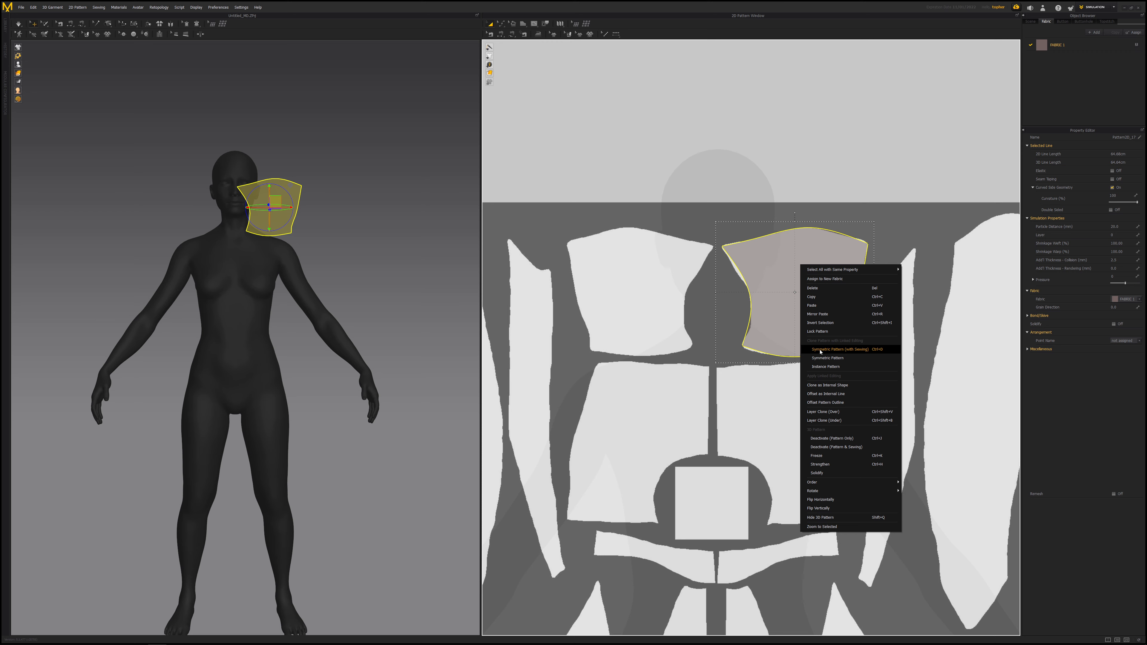
click(863, 350)
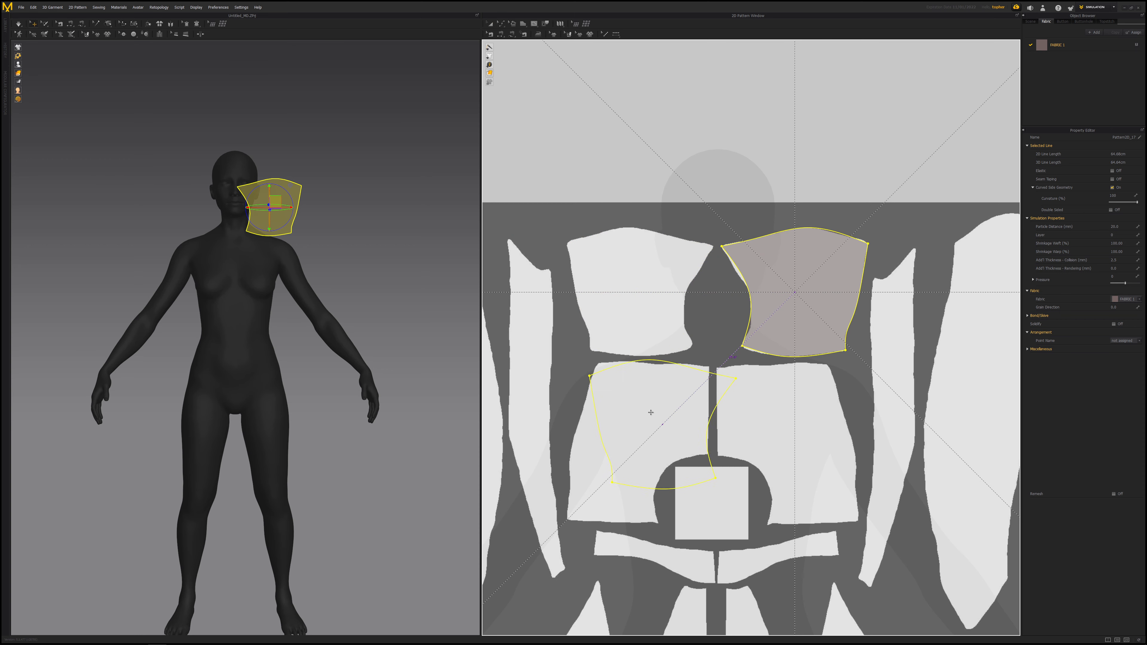
click(640, 304)
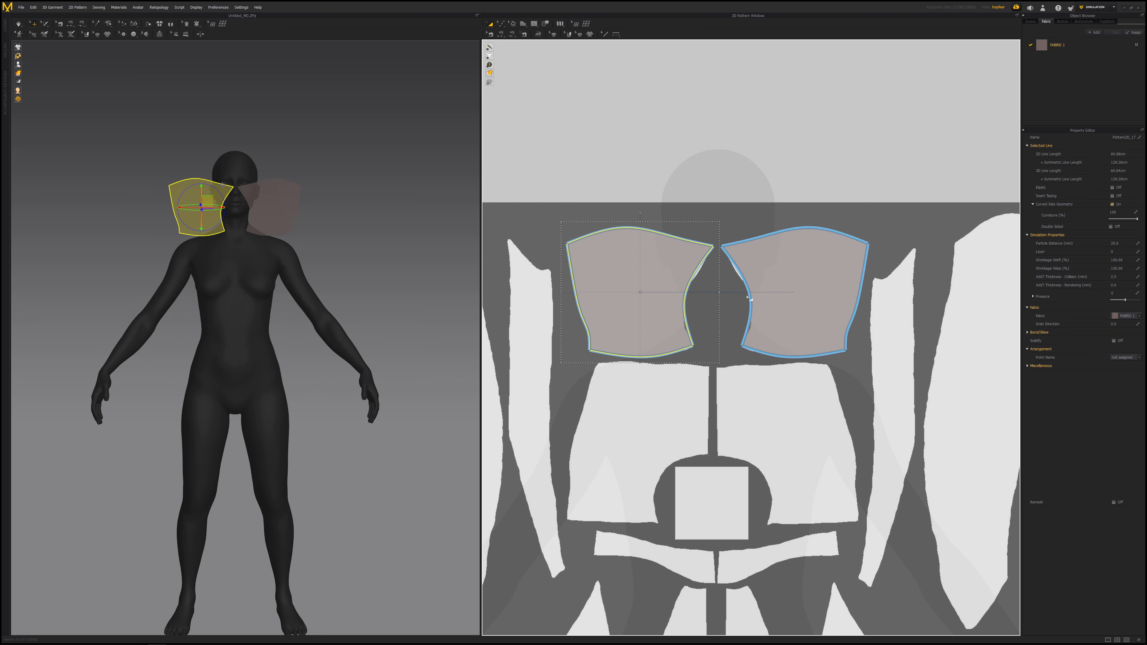
click(846, 203)
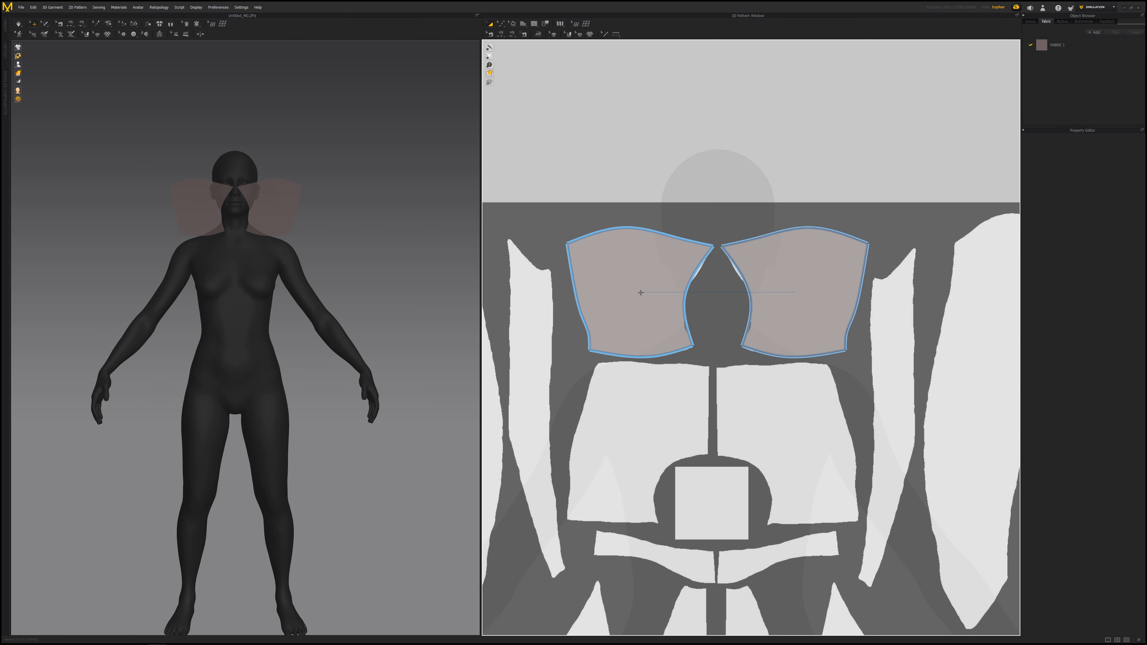
- Try moving a point on the copied pattern's top edge, then undo the move
click(500, 24)
click(654, 261)
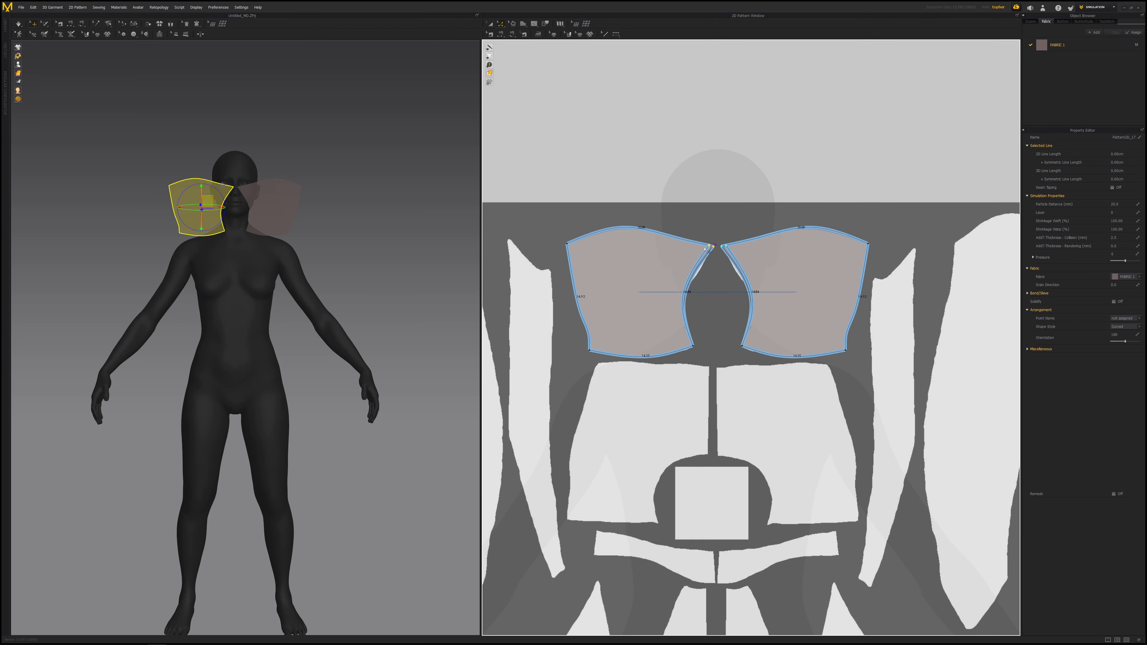
drag(686, 240, 686, 233)
key(ctrl+z)
key(a)
- Display the avatar's arrangement points and bounding volumes to inspect where pieces can be placed
scroll(364, 556, down, 2)
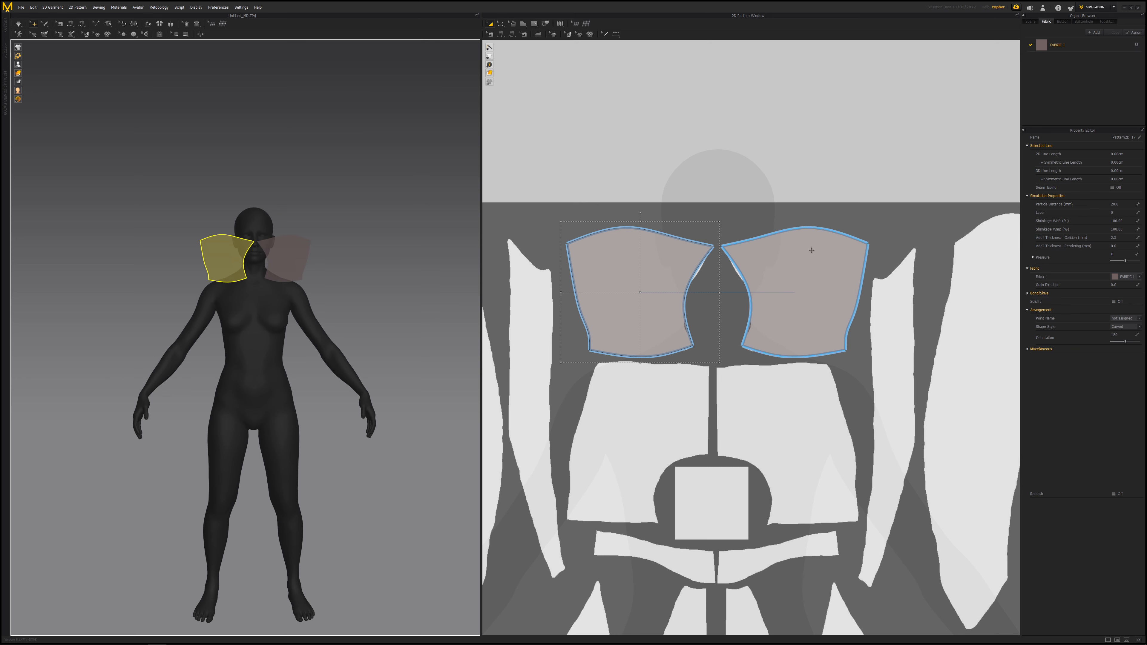
right_drag(258, 244, 289, 221)
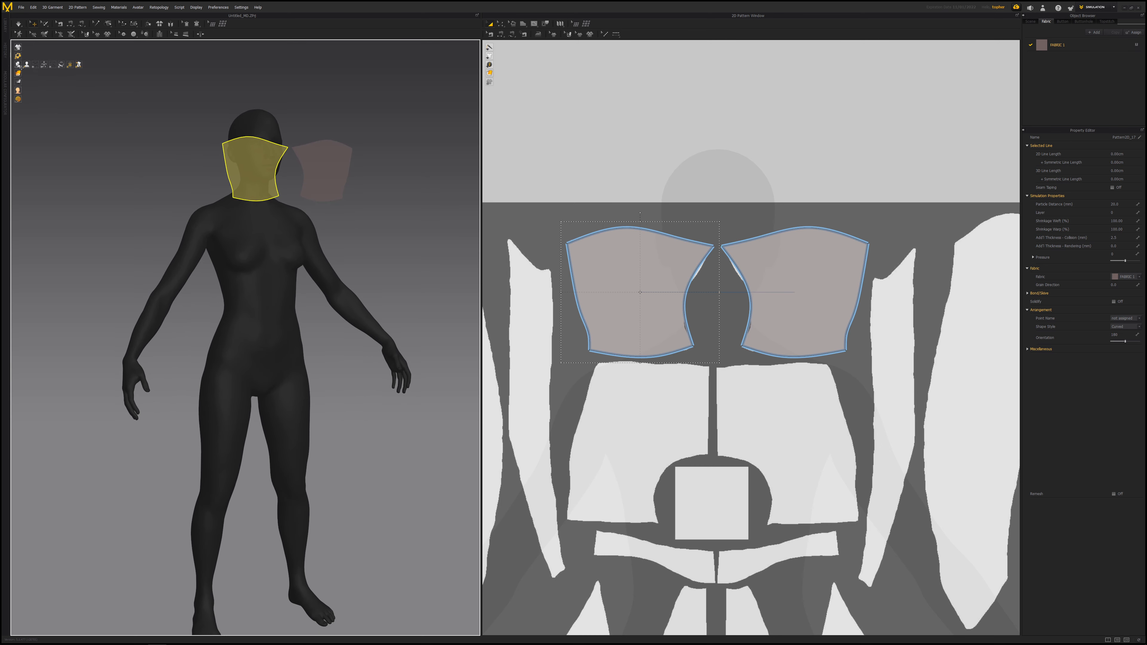
mouse_move(20, 65)
click(35, 65)
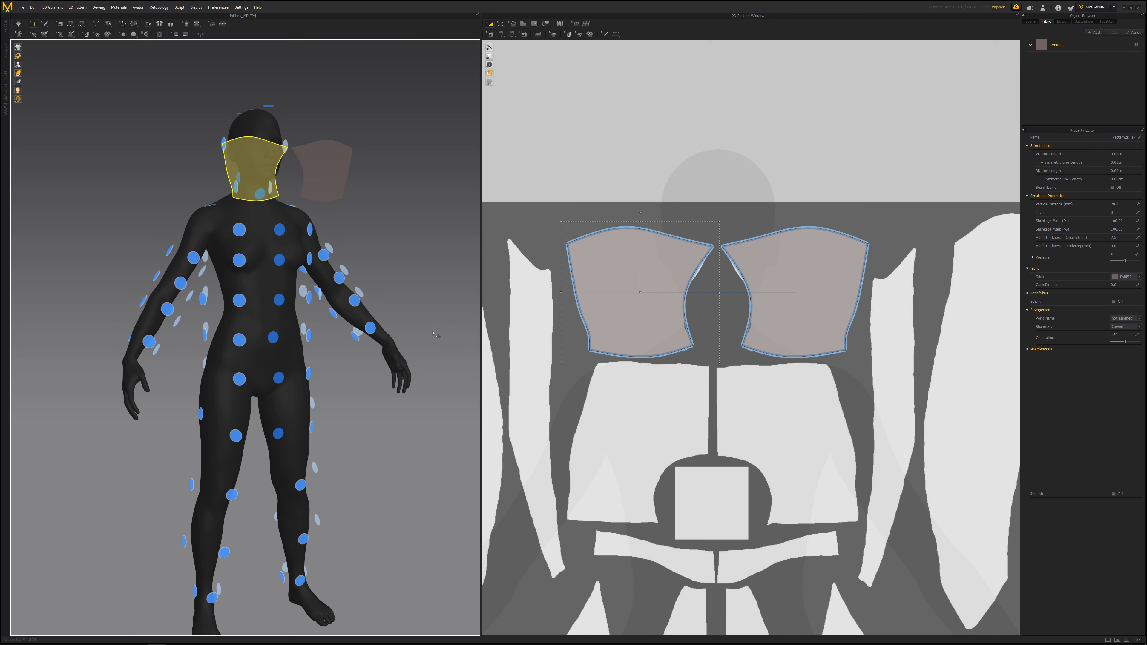
right_drag(208, 325, 386, 338)
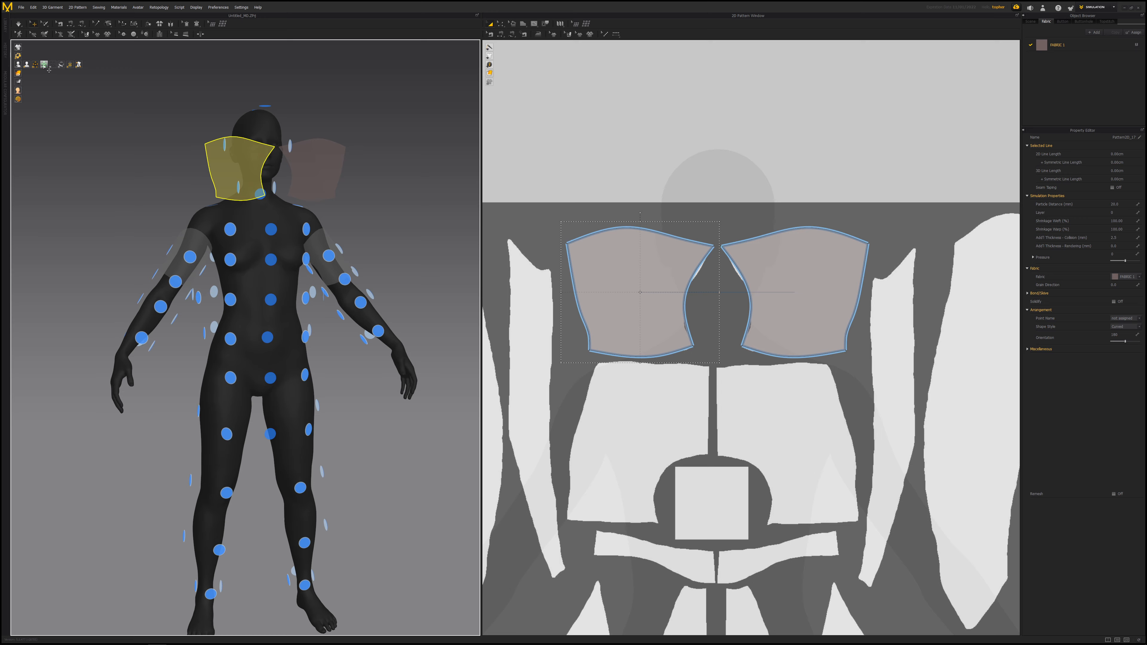
click(44, 66)
right_drag(273, 253, 366, 338)
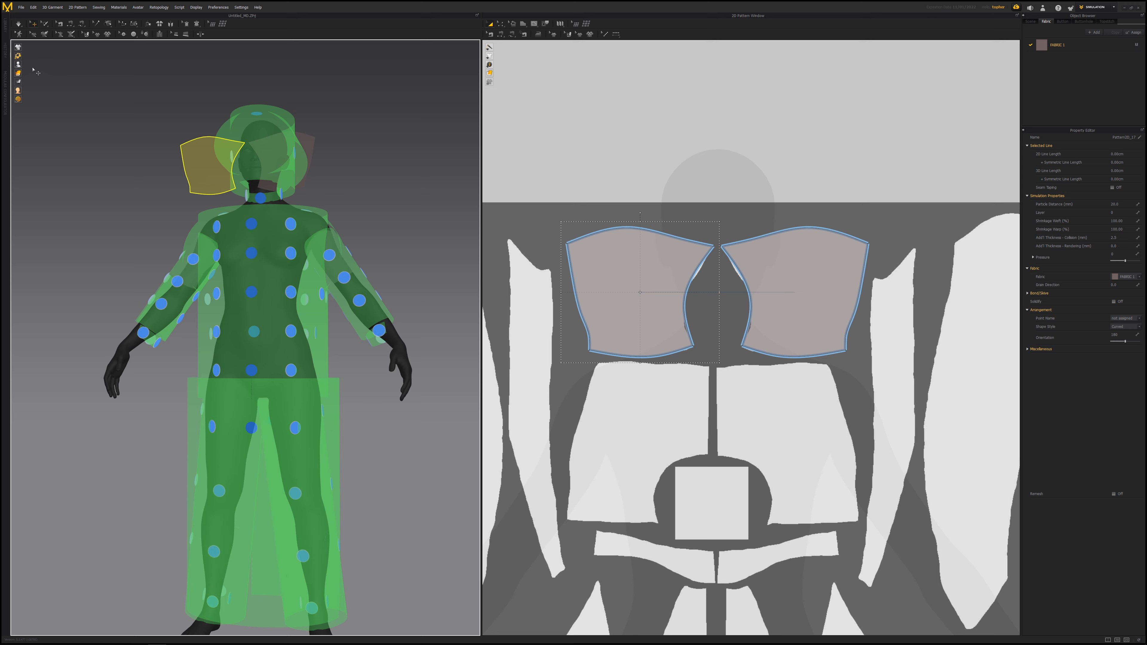
click(44, 65)
- Place one pattern piece onto a torso arrangement point, then hide the arrangement points
right_drag(250, 162, 285, 164)
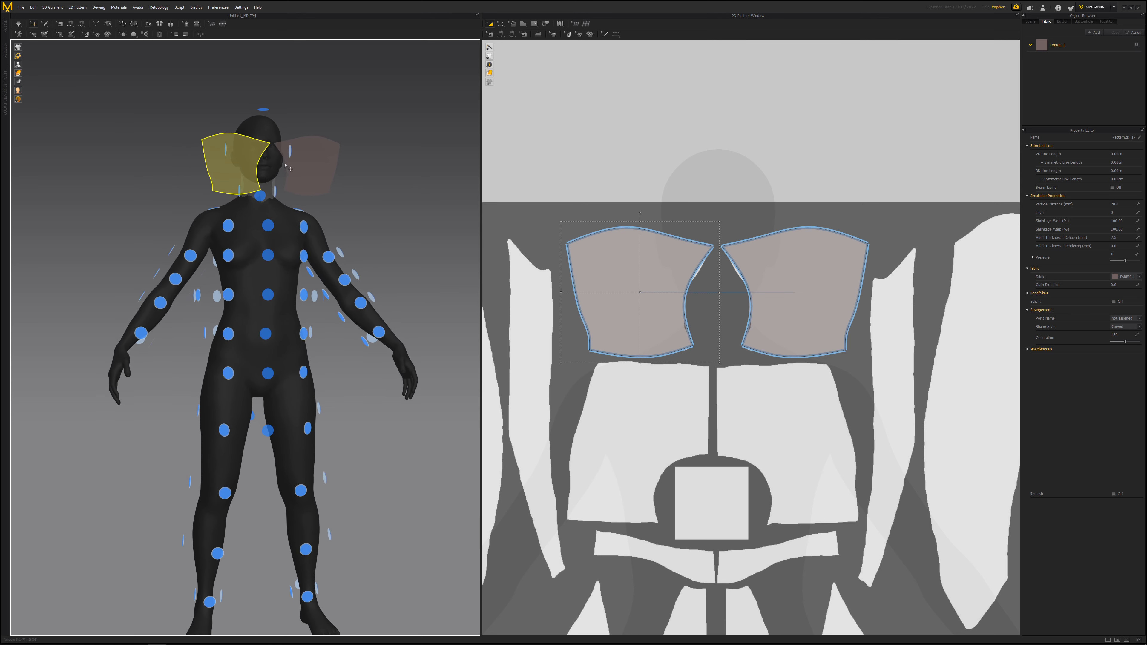
click(289, 168)
right_drag(298, 275, 351, 344)
click(300, 334)
scroll(412, 374, up, 8)
scroll(351, 343, down, 6)
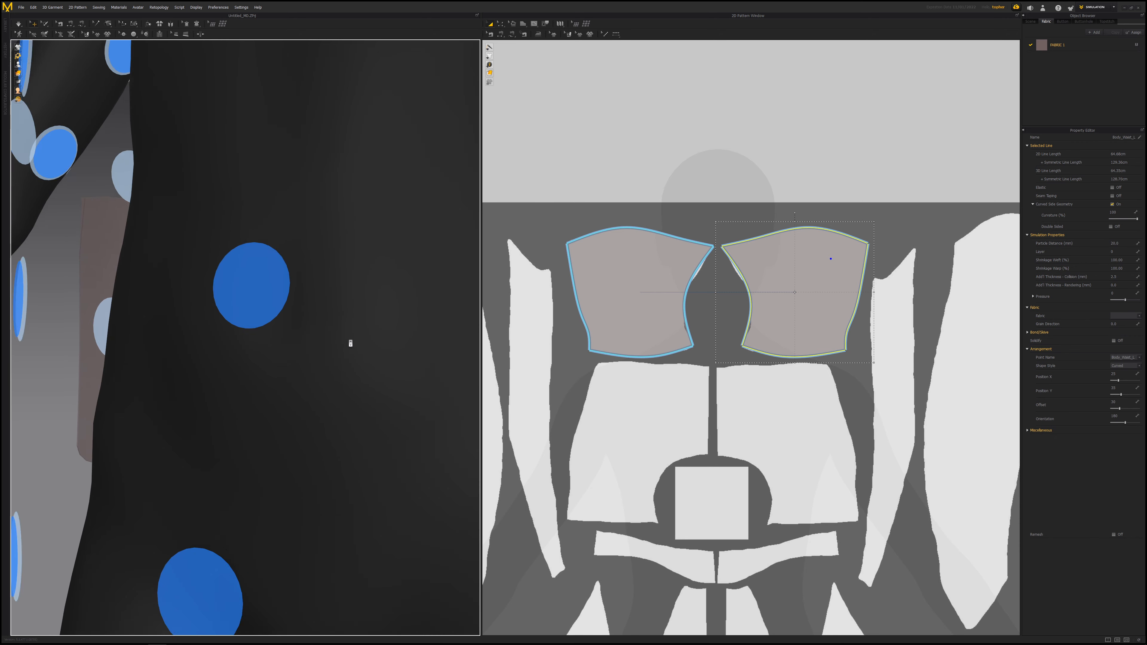
right_drag(298, 314, 178, 277)
right_drag(337, 276, 347, 318)
right_drag(245, 200, 364, 221)
right_drag(308, 341, 300, 299)
mouse_move(19, 62)
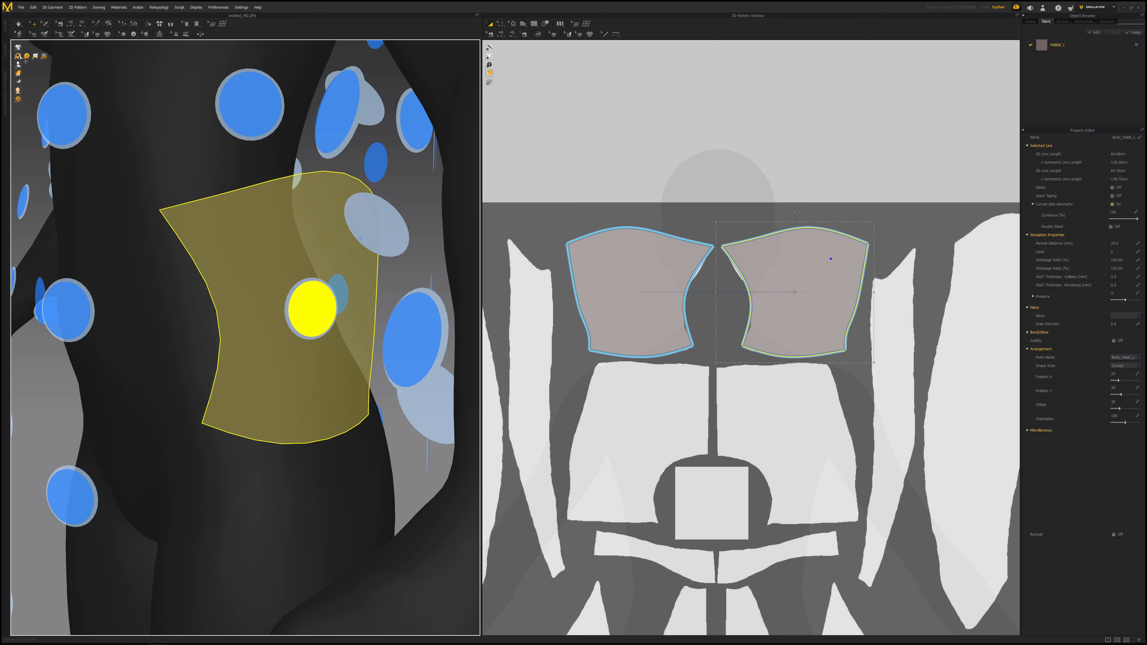
mouse_move(25, 87)
click(34, 63)
scroll(253, 202, down, 8)
right_drag(244, 182, 266, 200)
scroll(286, 260, up, 5)
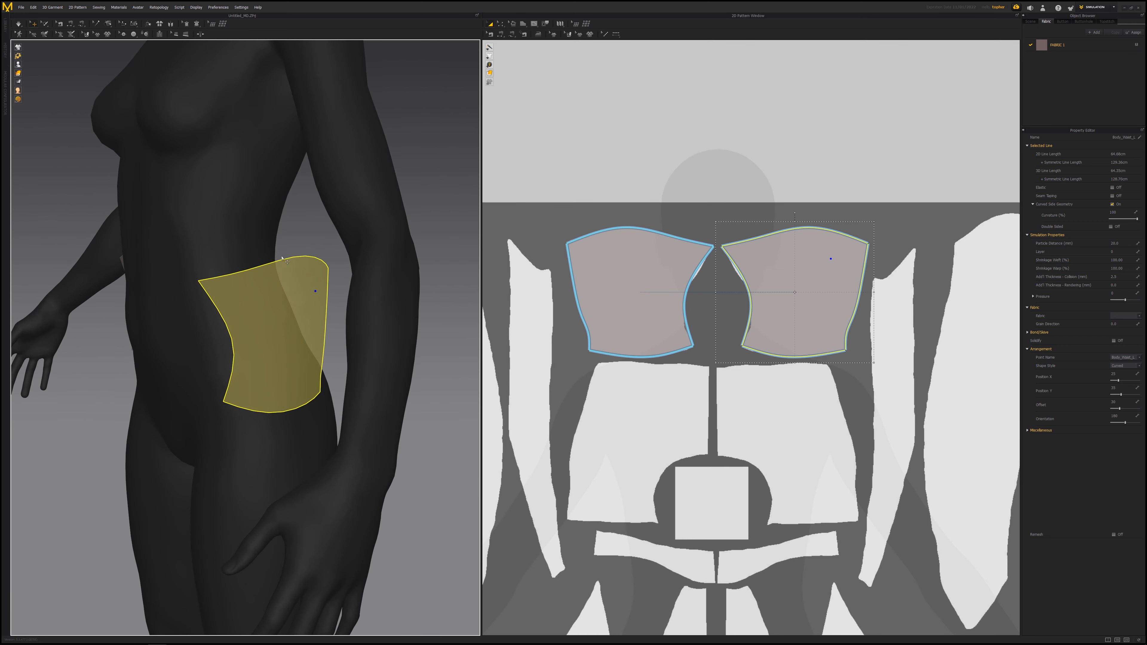
- Move the placed piece with the gizmo so it sits around the avatar's side waist
click(263, 320)
right_drag(250, 300, 245, 294)
drag(248, 300, 234, 338)
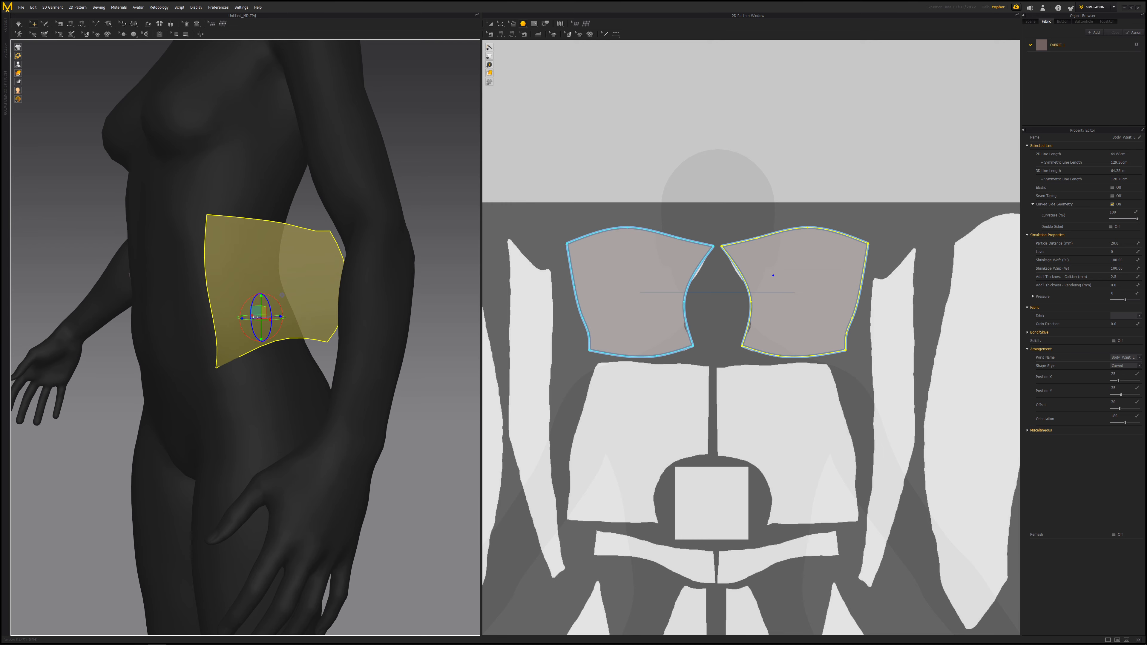
drag(261, 296, 261, 359)
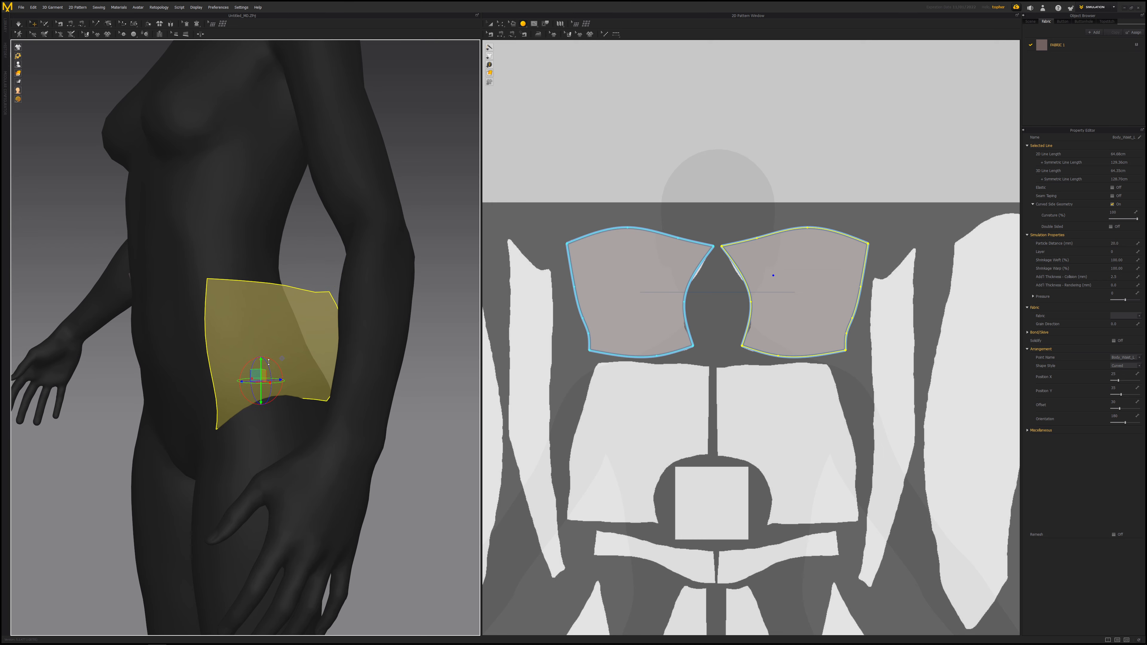
right_drag(261, 360, 258, 288)
middle_drag(258, 288, 288, 278)
- Select the mirrored piece and move it with the gizmo onto the opposite side of the waist
click(220, 316)
drag(233, 299, 261, 358)
drag(230, 302, 230, 363)
right_drag(292, 364, 215, 373)
scroll(252, 338, down, 4)
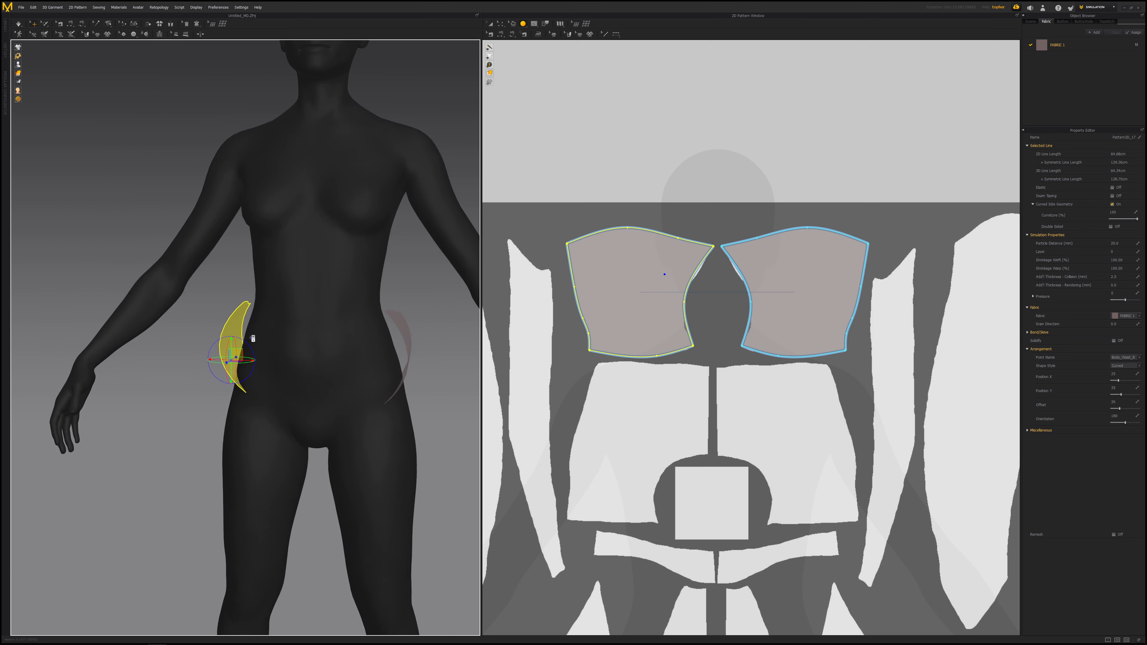
- Rotate and reposition the mirrored piece with the gizmo so it wraps around the waist
right_drag(294, 337, 215, 324)
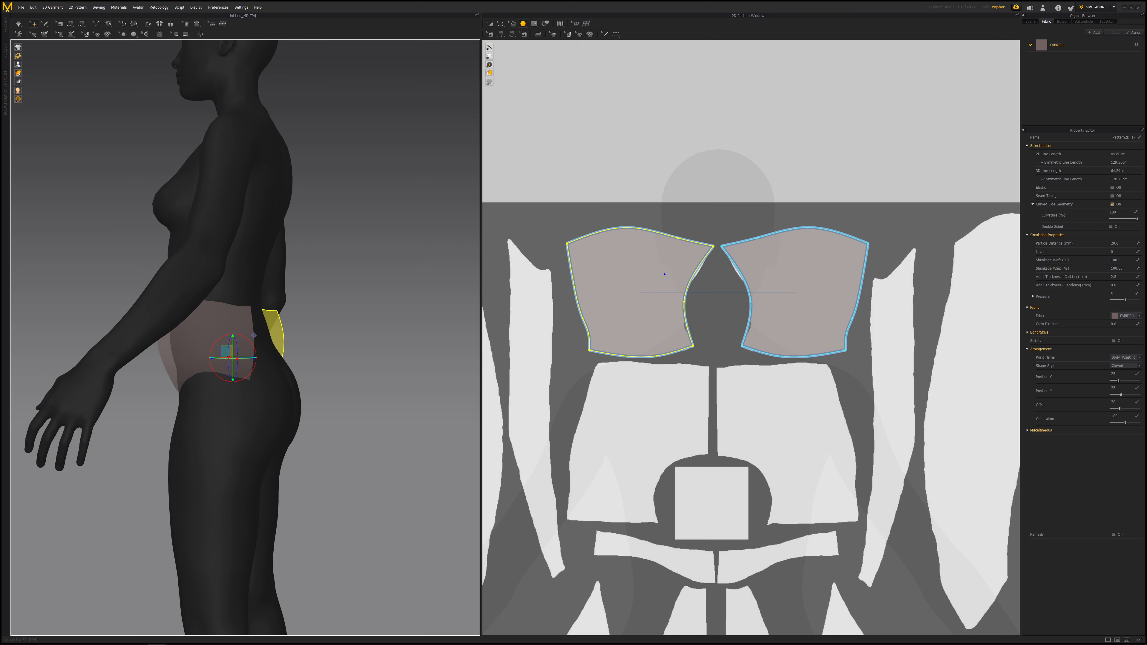
scroll(246, 335, up, 4)
mouse_move(267, 293)
right_down()
mouse_move(217, 296)
mouse_move(267, 290)
mouse_move(257, 294)
right_up()
shift+click(206, 420)
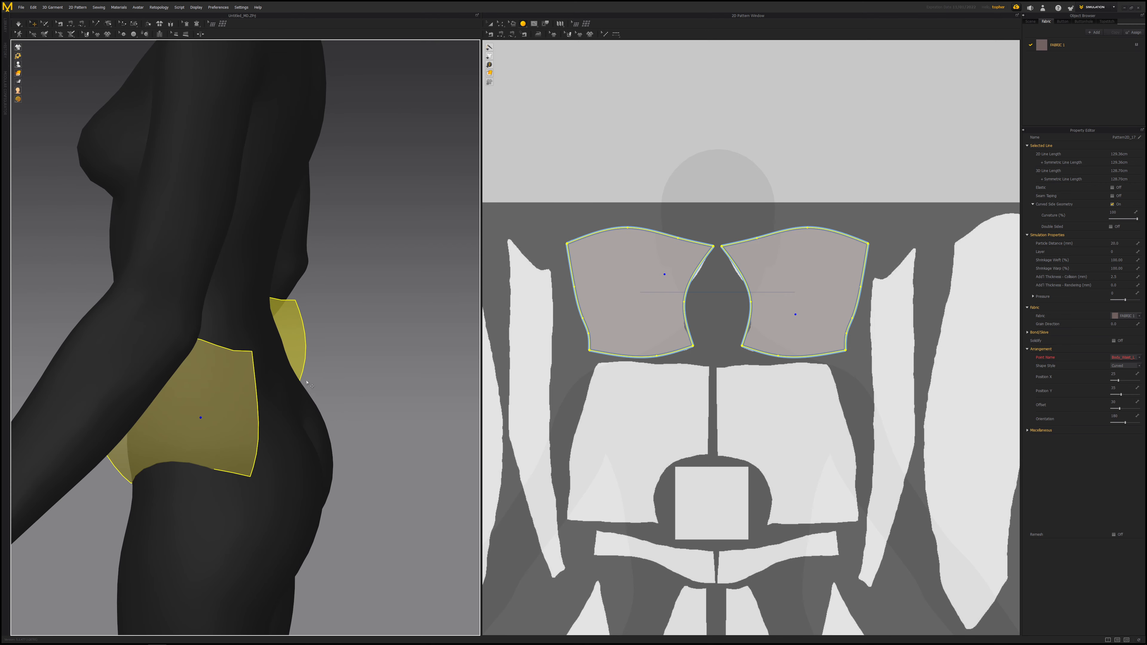
right_drag(206, 418, 222, 365)
scroll(257, 389, down, 5)
click(228, 347)
drag(236, 323, 185, 456)
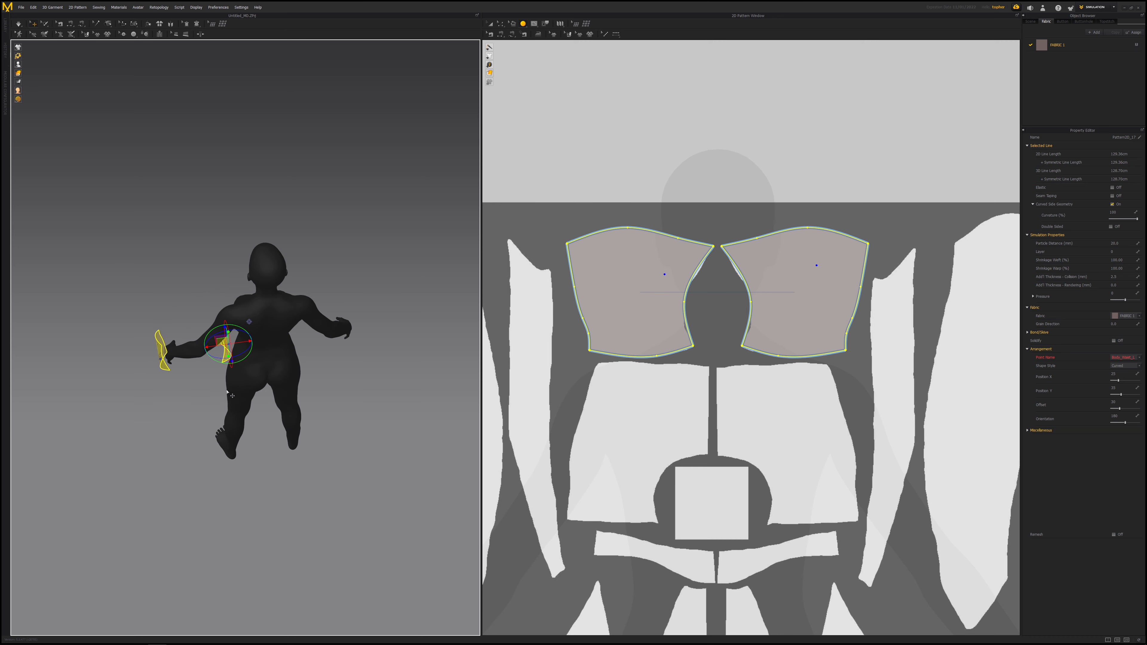
drag(242, 344, 312, 336)
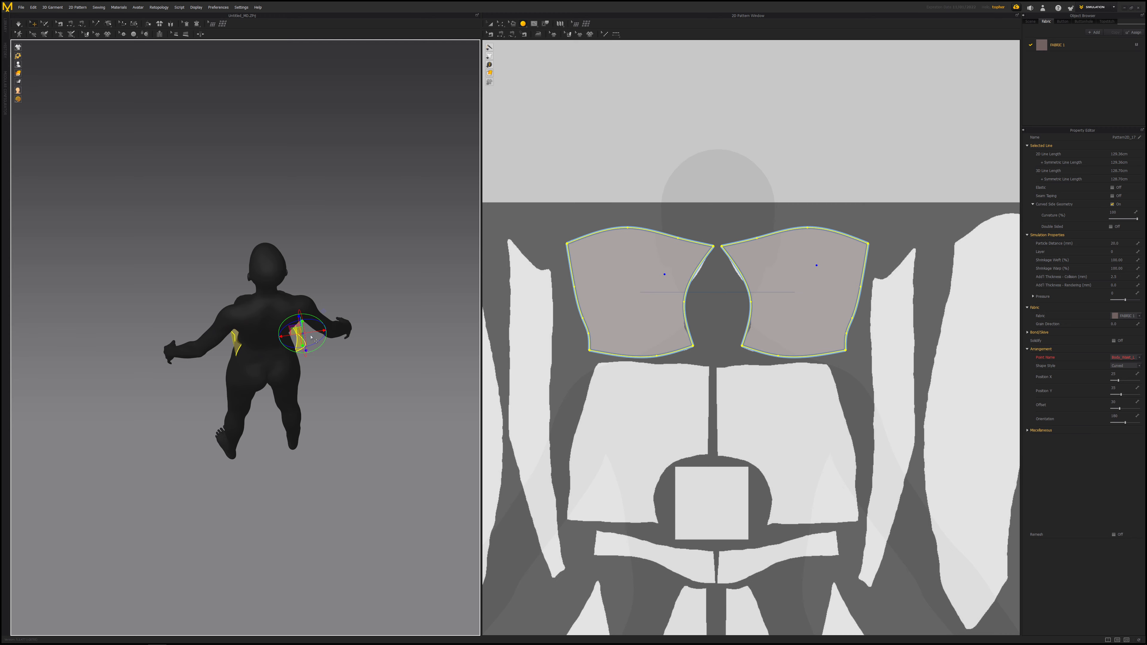
right_drag(312, 336, 273, 350)
scroll(297, 348, up, 5)
right_drag(185, 358, 181, 358)
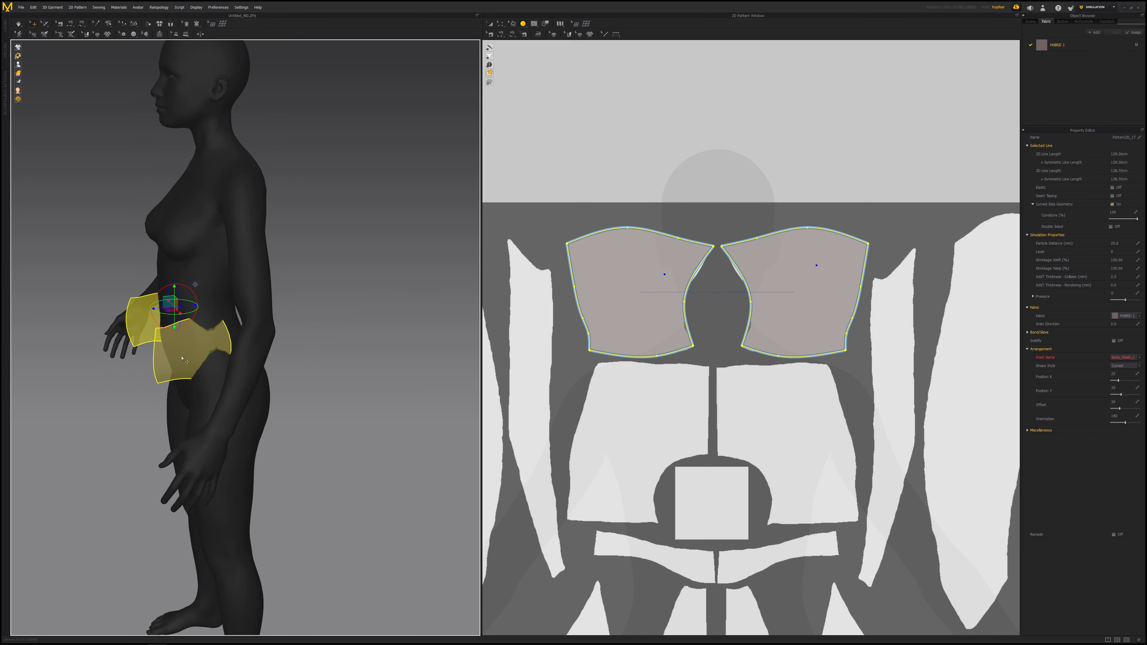
- Adjust both pieces with the gizmo so they sit side by side on the front of the waist
drag(187, 305, 207, 303)
mouse_move(207, 302)
right_down()
mouse_move(258, 289)
mouse_move(193, 299)
right_up()
drag(189, 299, 199, 299)
right_drag(311, 315, 217, 312)
scroll(214, 311, up, 3)
middle_drag(215, 312, 267, 312)
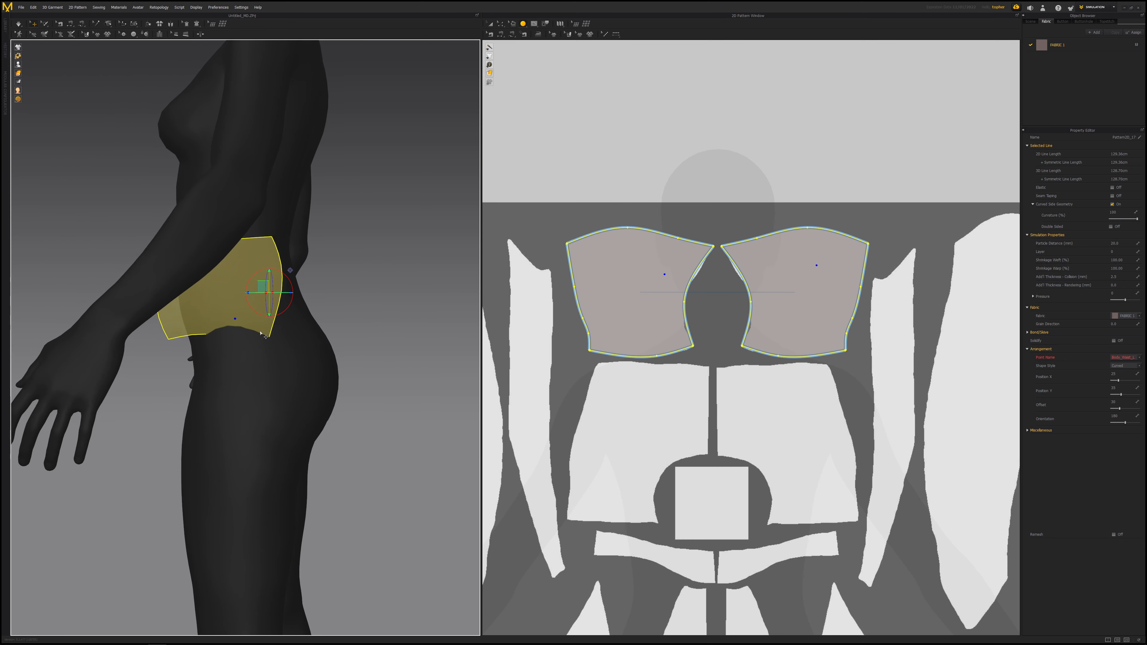
right_drag(210, 306, 261, 303)
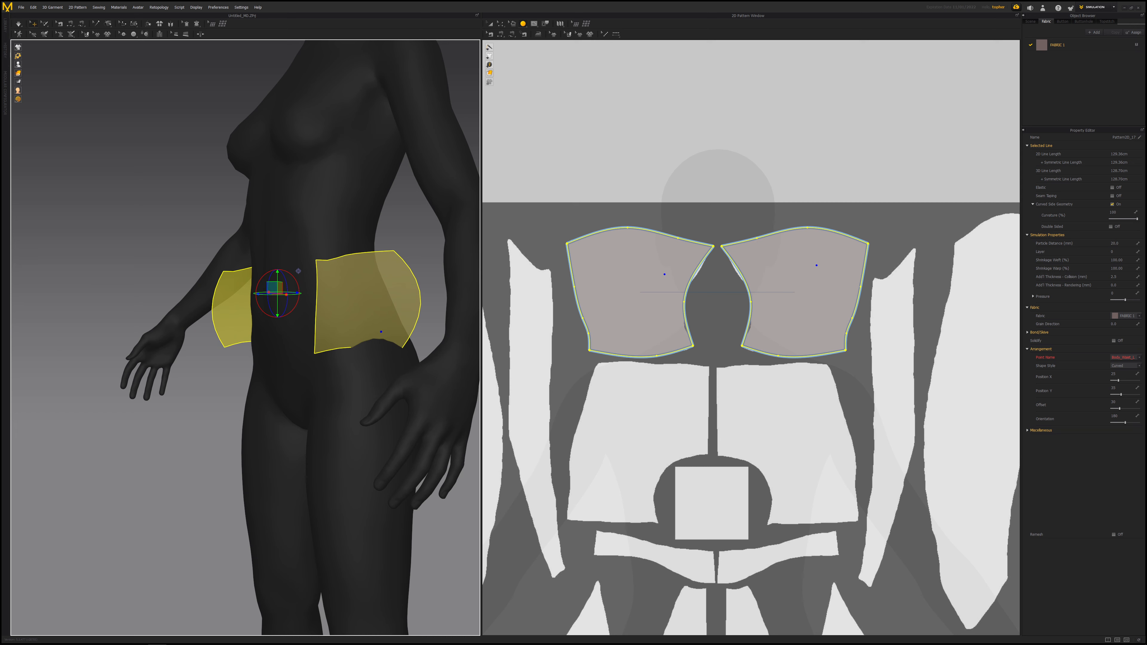
- Close the existing ZBrush window and launch ZBrush 2021 from the Start menu
key(super)
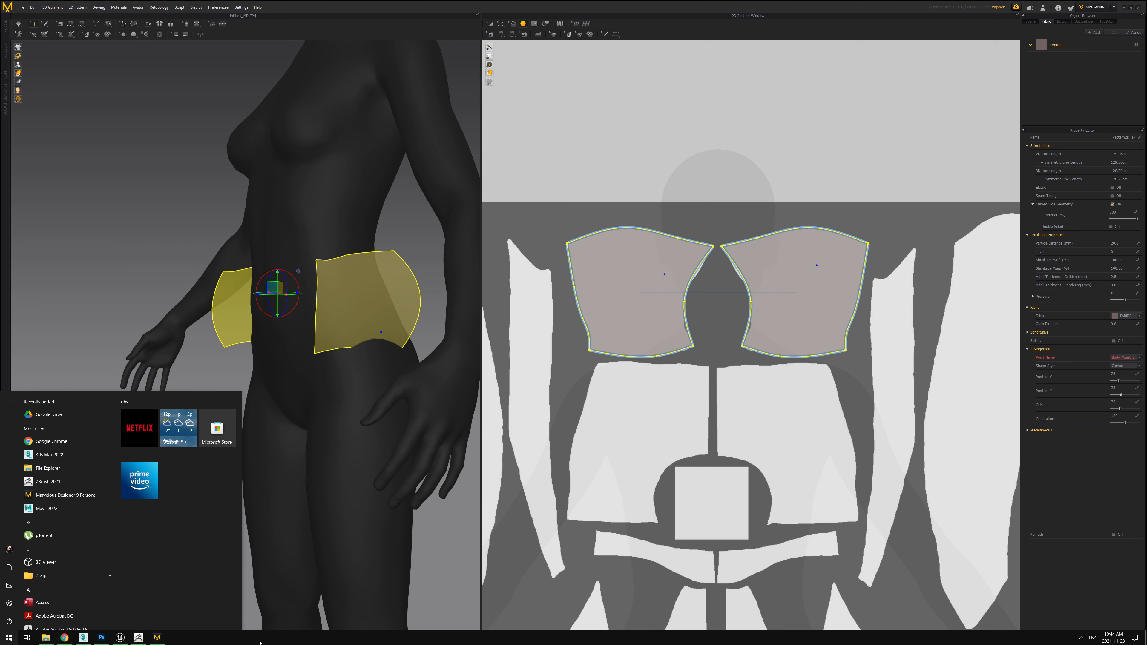
mouse_move(144, 640)
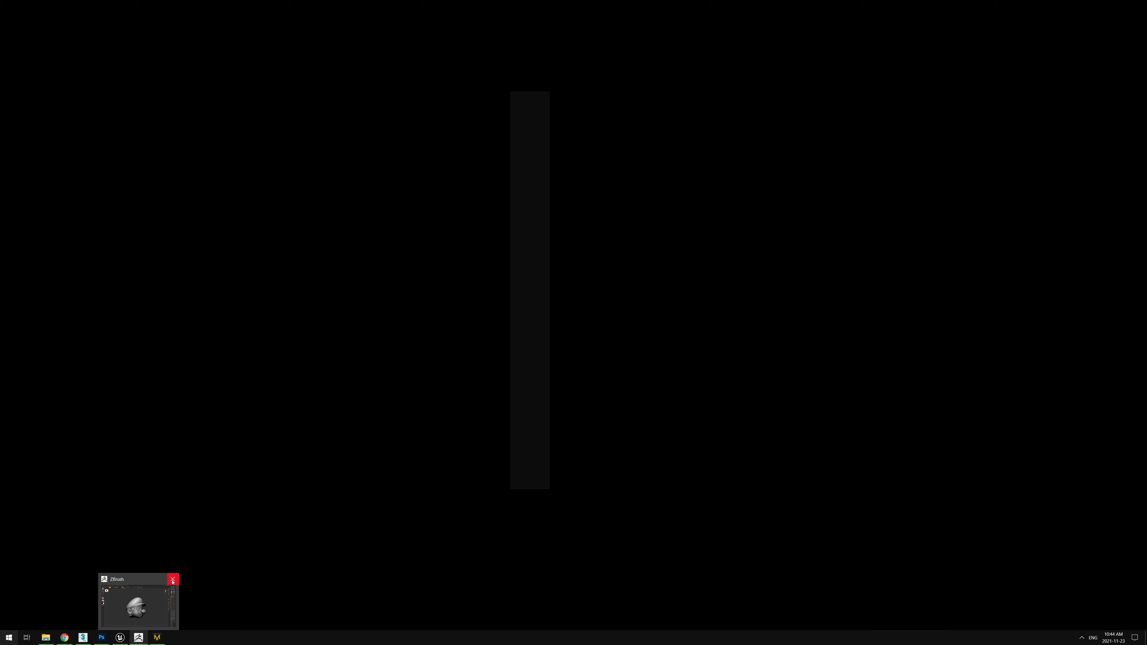
click(172, 580)
click(579, 352)
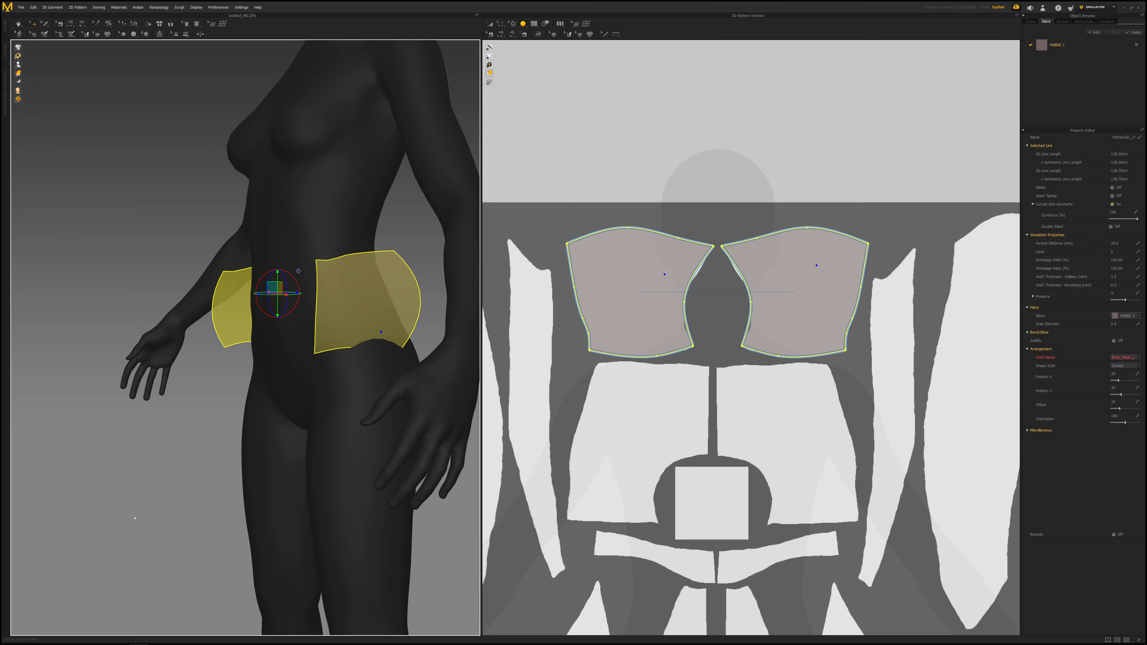
click(8, 637)
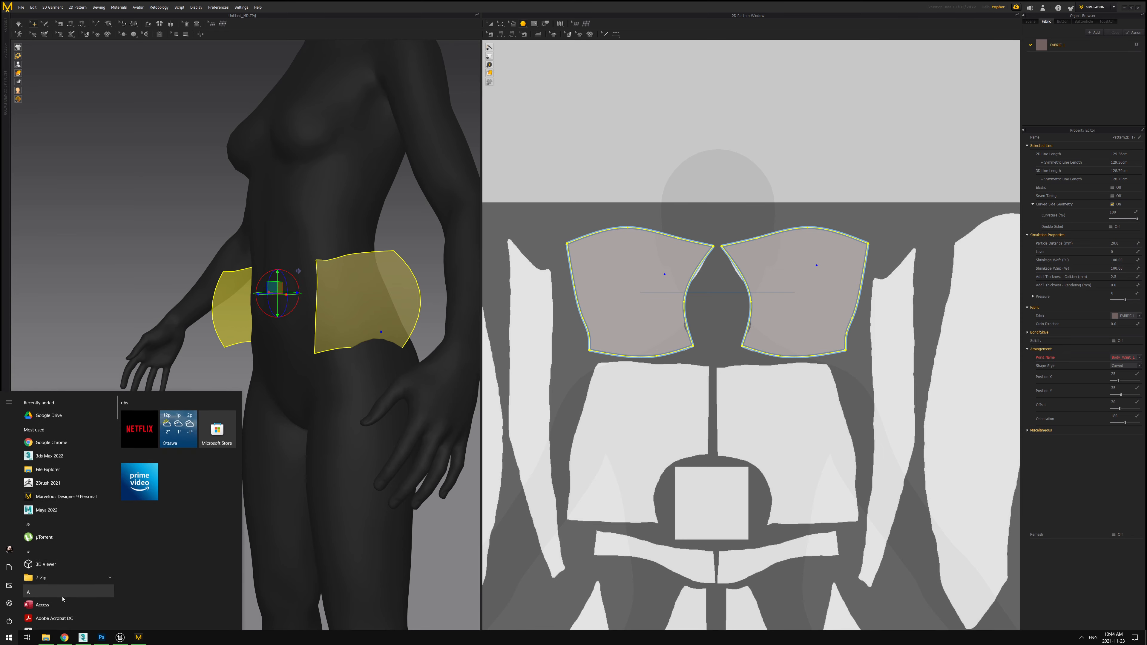
click(40, 482)
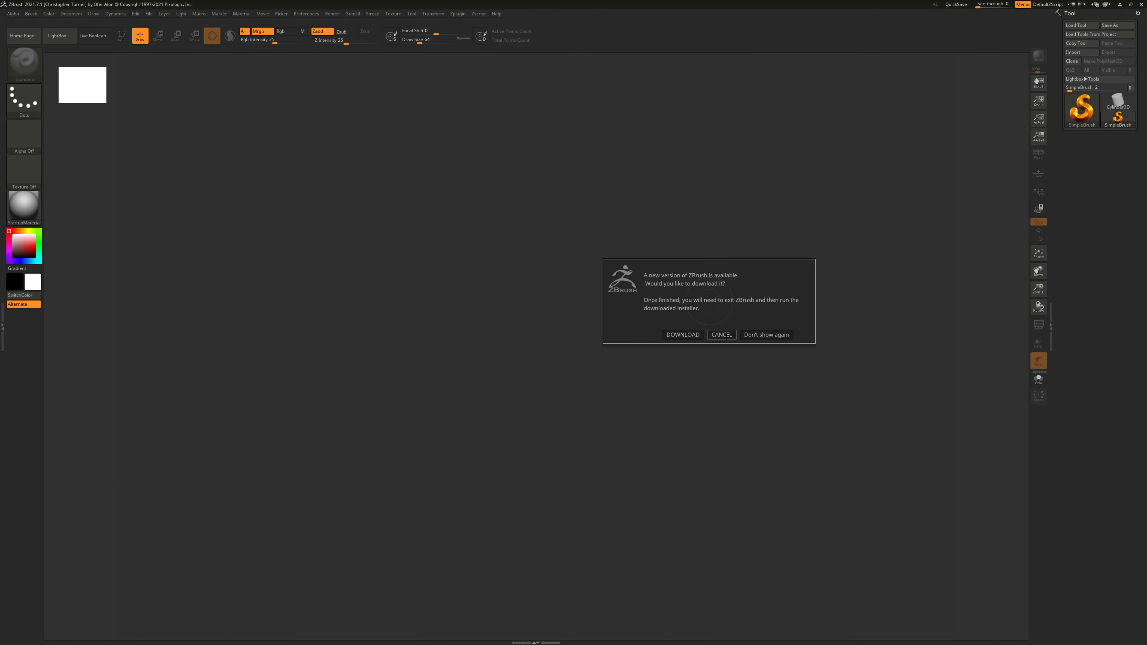
- Dismiss the update prompt, load the DressTopo tool from the Star Trek ZBrush folder and draw it in Edit mode
click(722, 335)
click(1082, 25)
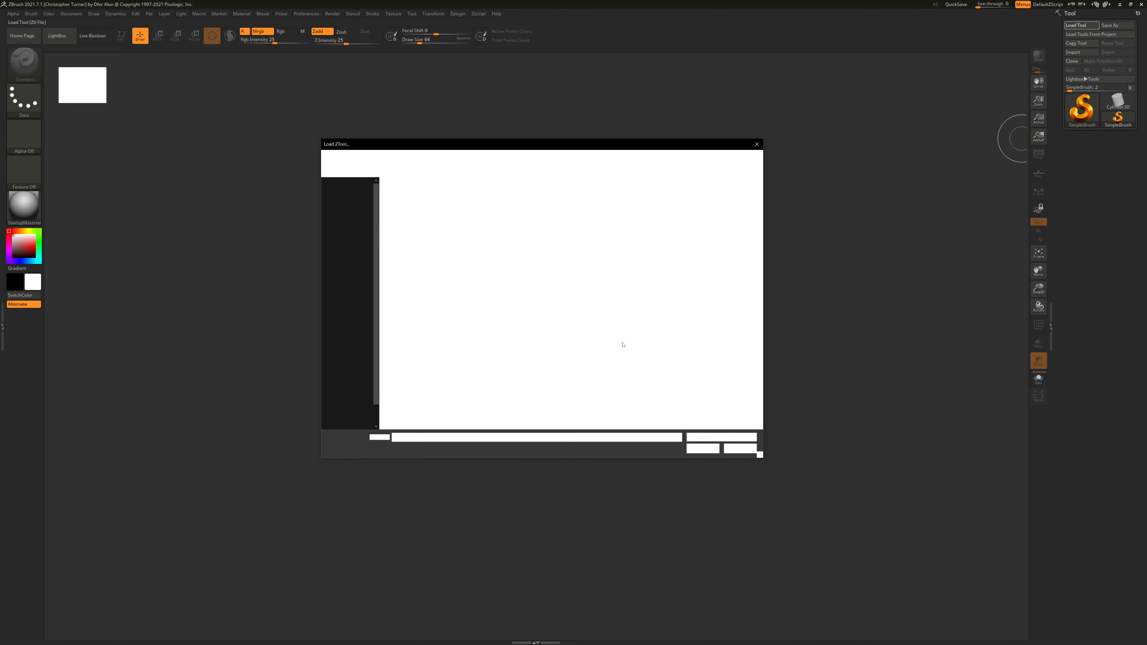
scroll(470, 303, down, 4)
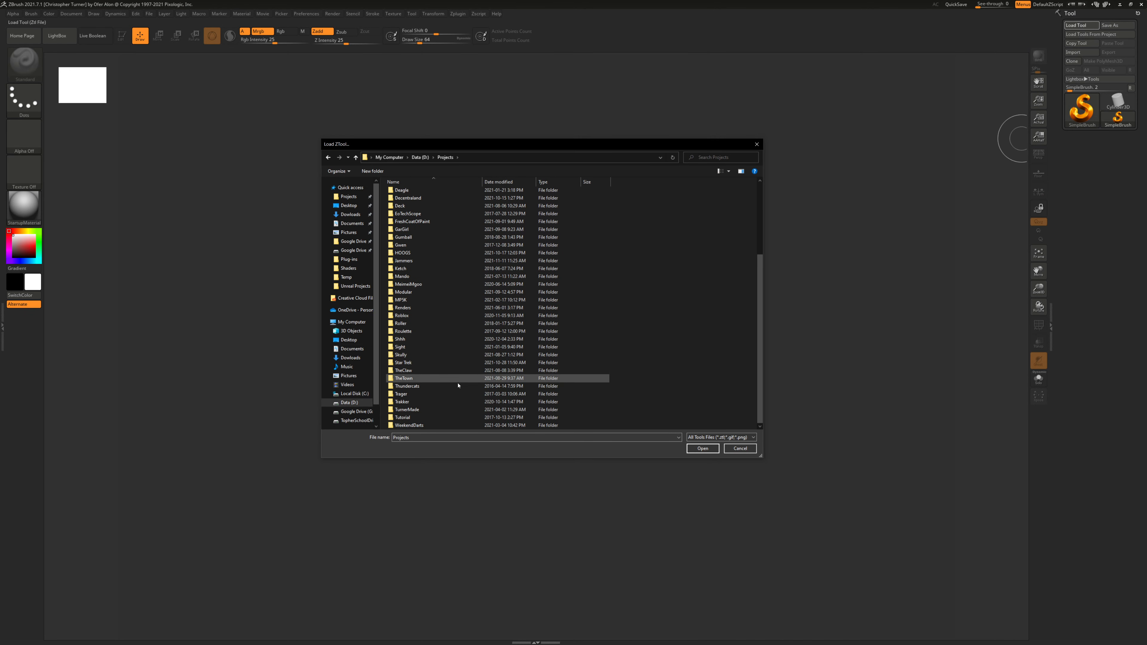
double_click(411, 363)
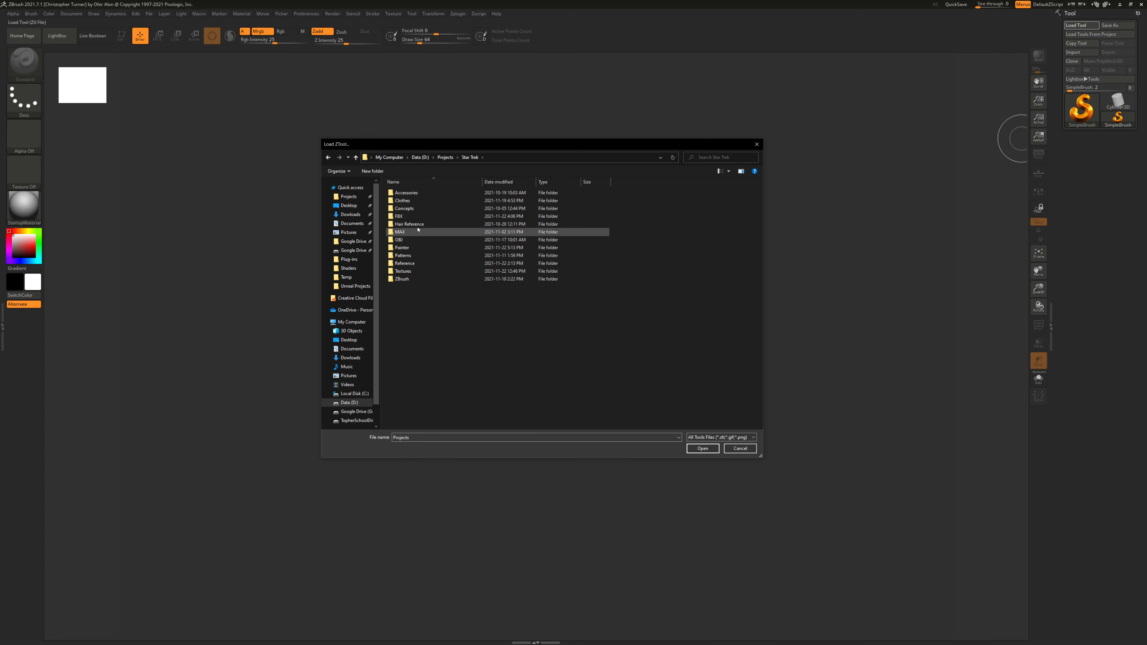
double_click(408, 279)
double_click(418, 201)
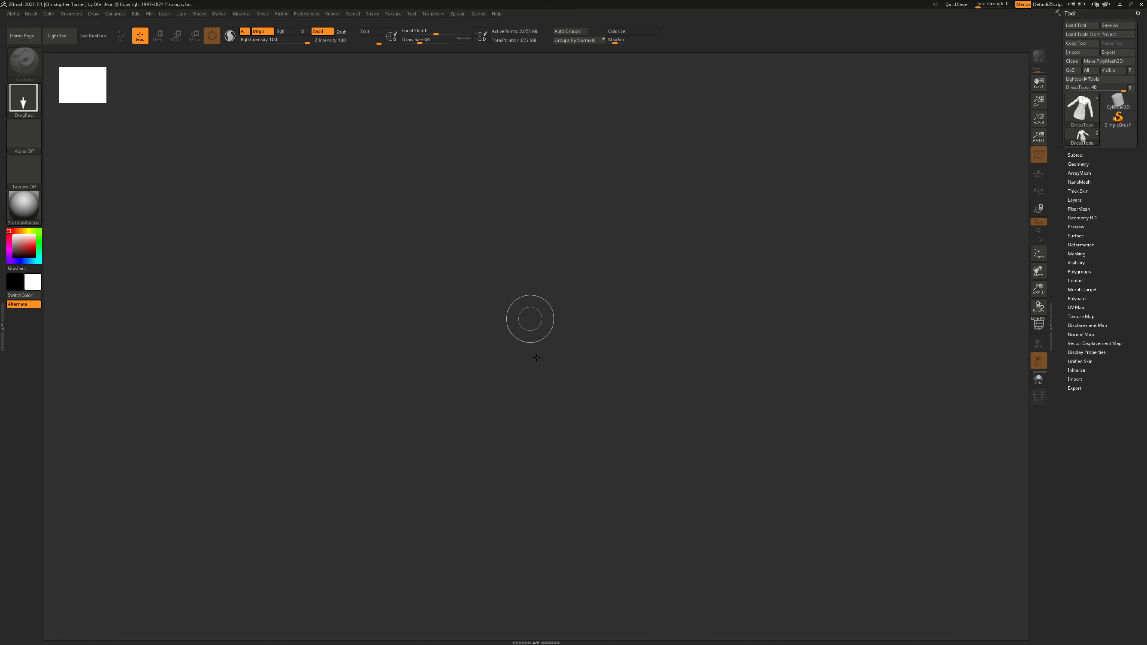
click(122, 36)
shift+drag(722, 280, 989, 229)
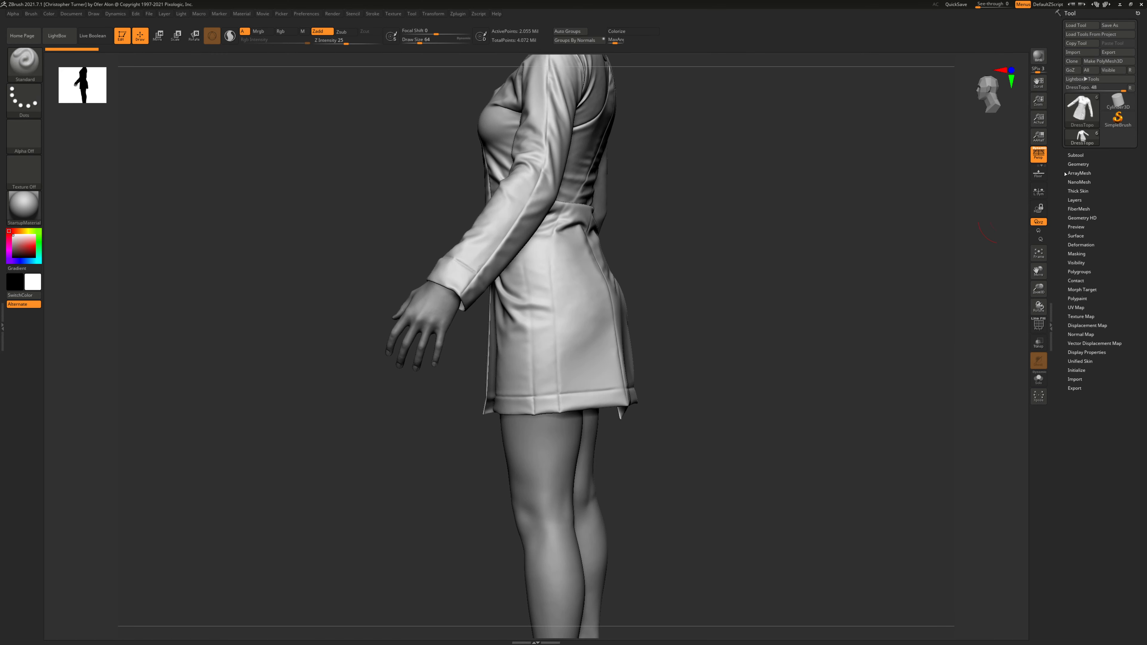
- Open the subtool list and select the Step 04 - PatternDrafting subtool
click(1077, 156)
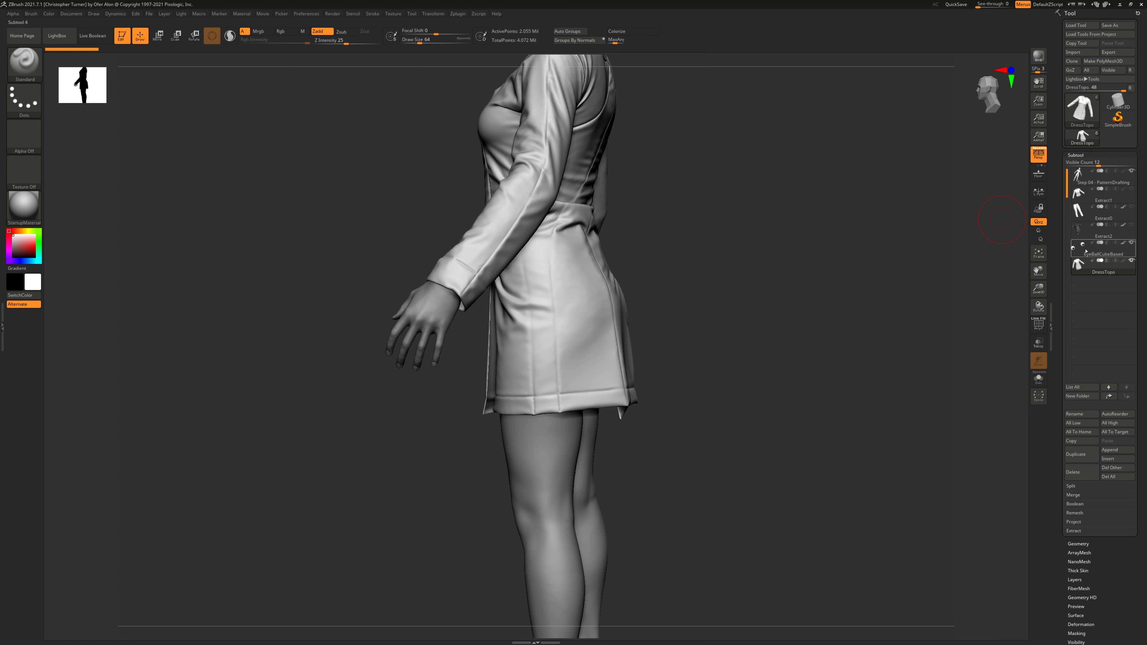
mouse_move(1124, 261)
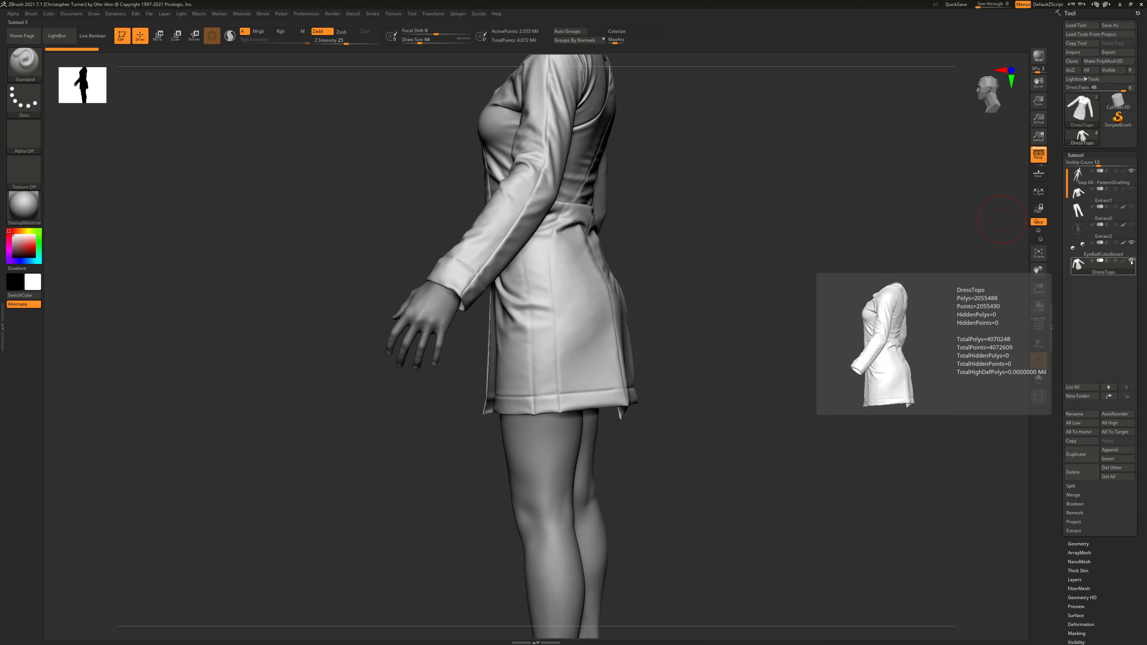
click(1128, 209)
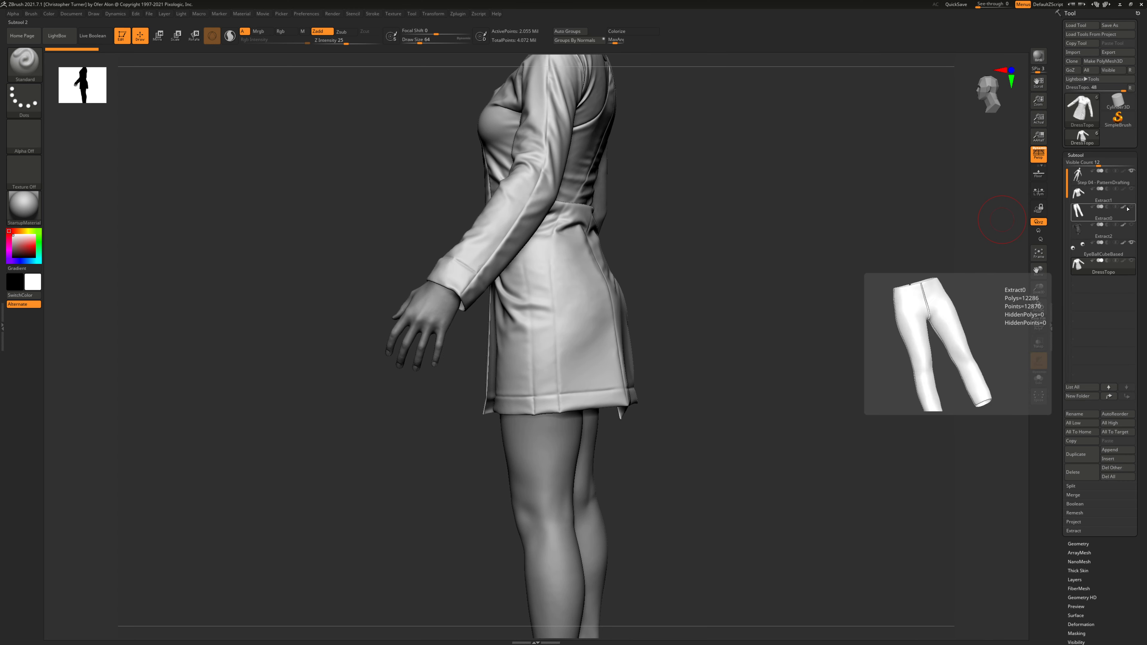
click(1092, 181)
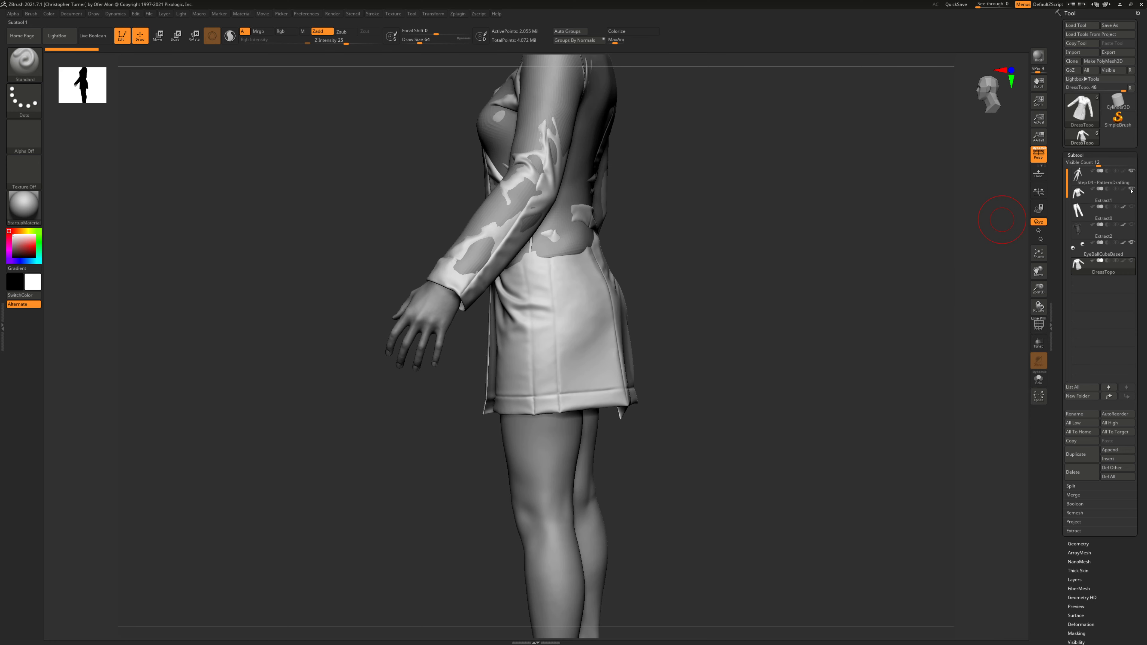
click(1093, 181)
- Toggle the Extract0 subtool's visibility on the body, then close ZBrush
drag(796, 240, 824, 310)
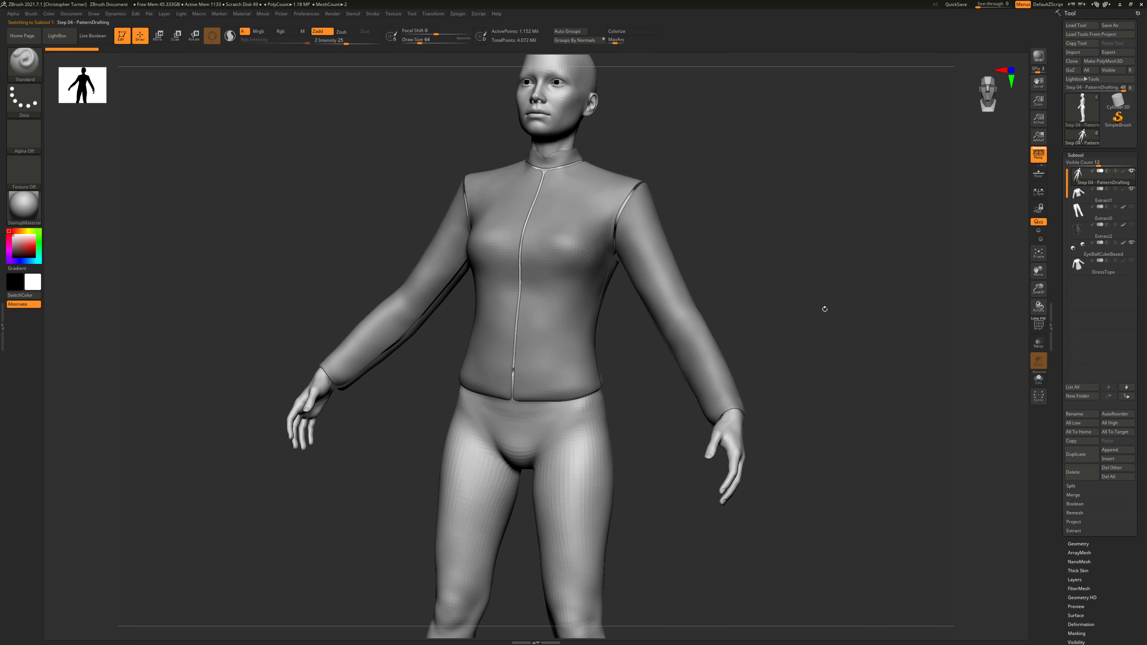
click(1131, 208)
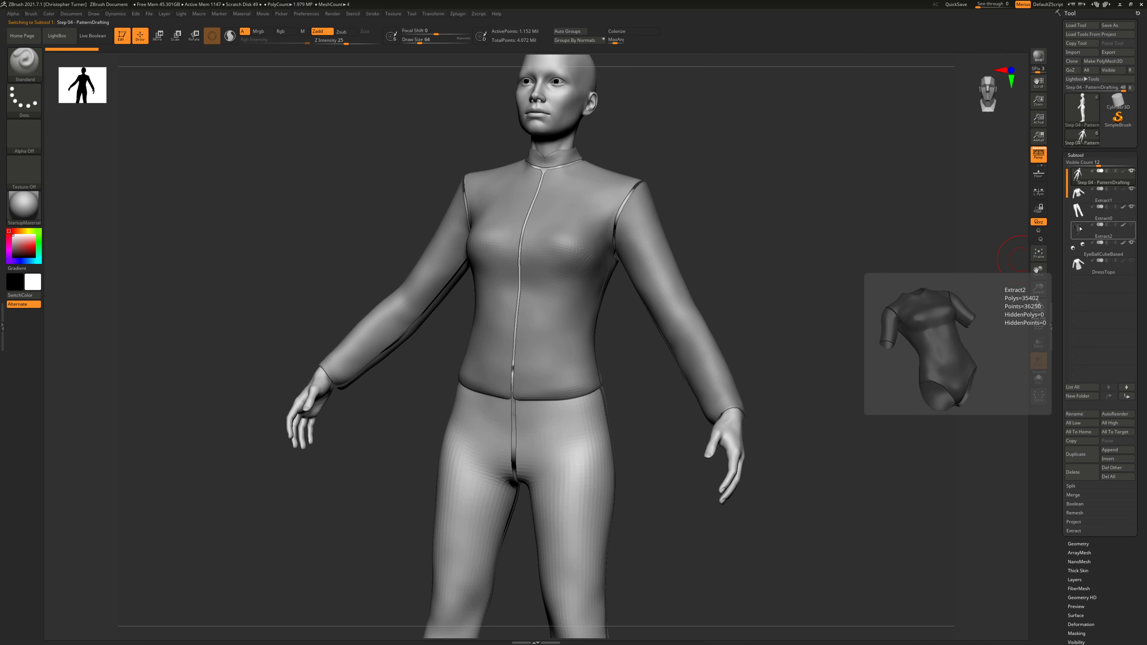
drag(828, 225, 869, 212)
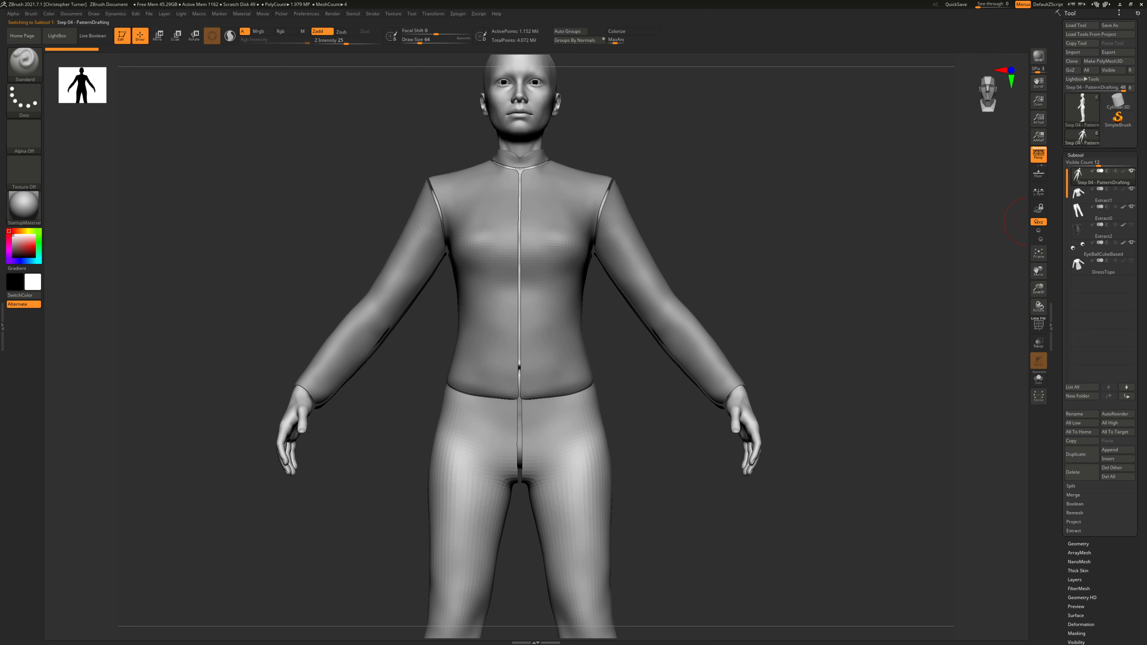
click(1141, 5)
click(579, 352)
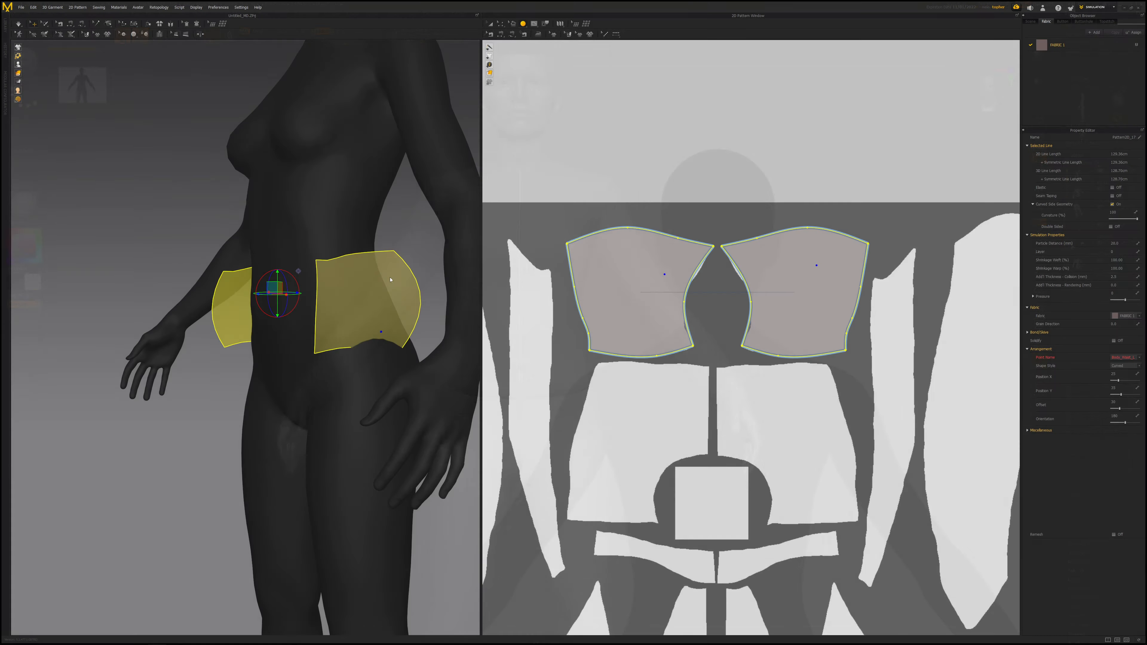
- Orbit around the avatar to examine the waist pieces placed on it
scroll(710, 348, down, 4)
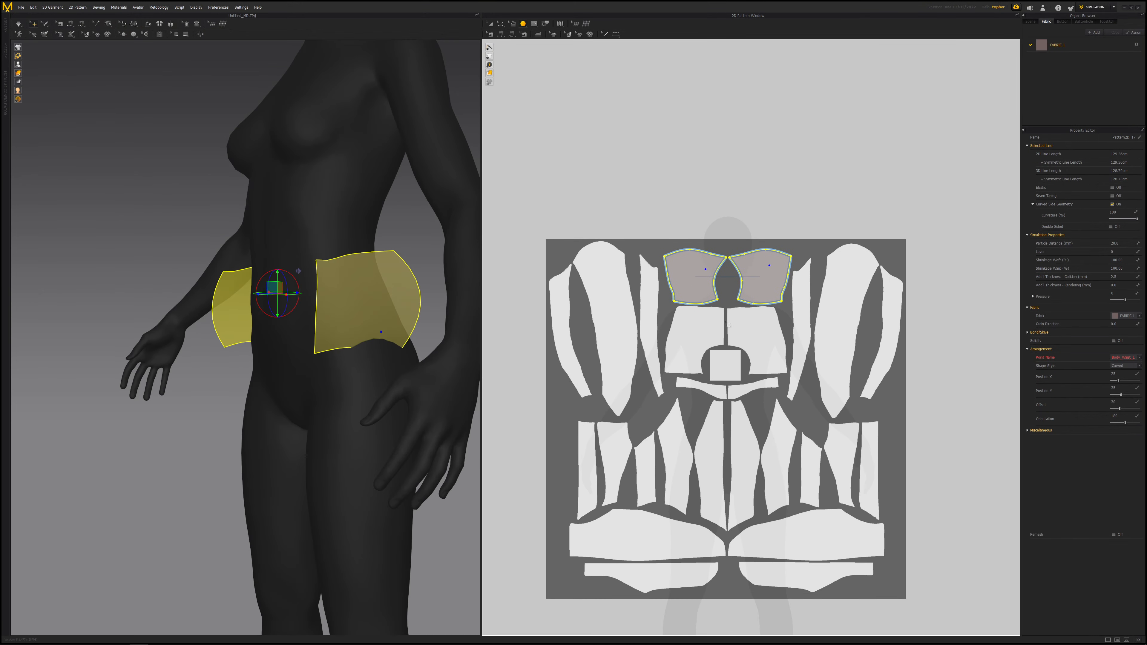
right_drag(286, 294, 452, 296)
scroll(433, 312, up, 5)
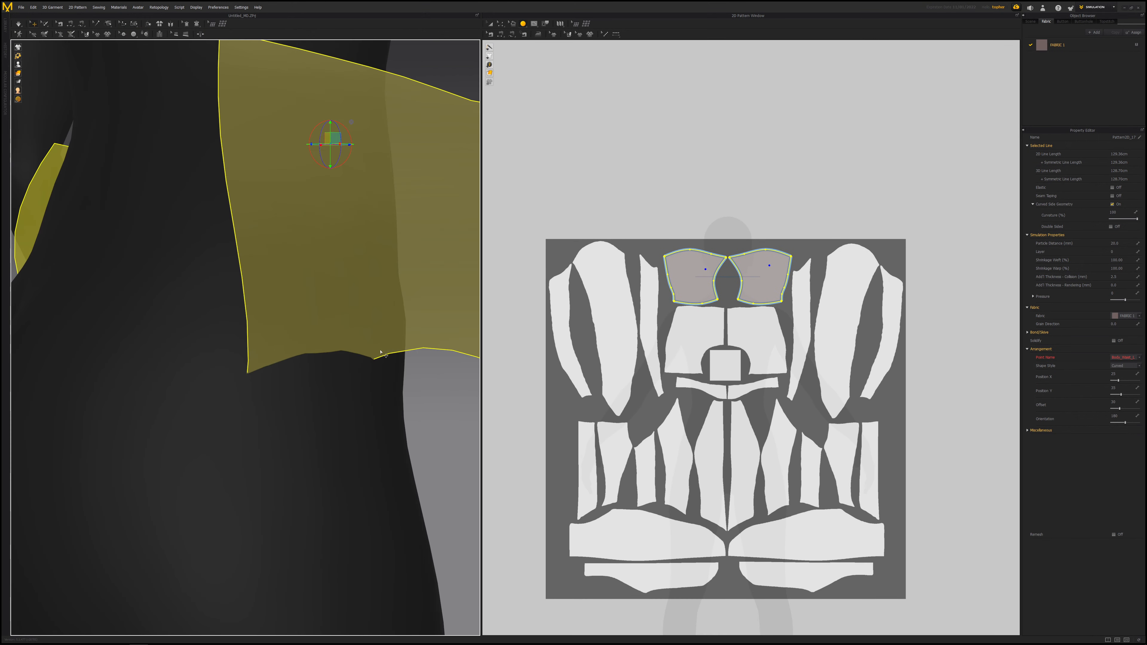
right_drag(402, 344, 348, 368)
scroll(347, 368, down, 5)
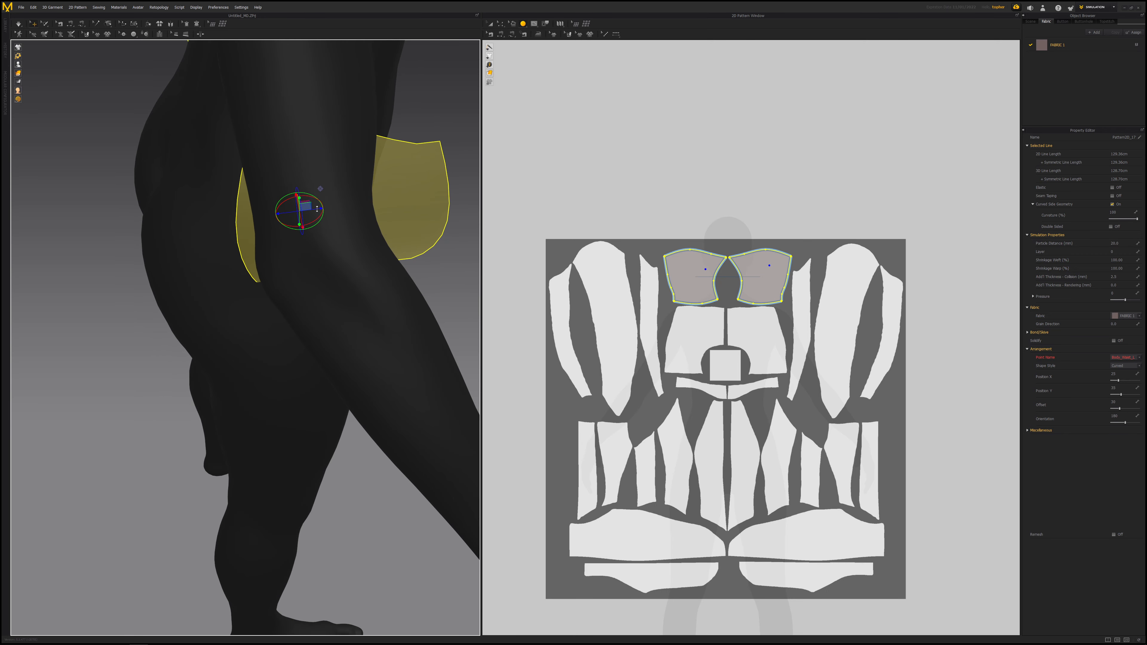
drag(318, 210, 273, 216)
right_drag(199, 209, 204, 180)
scroll(255, 193, down, 5)
scroll(256, 253, up, 10)
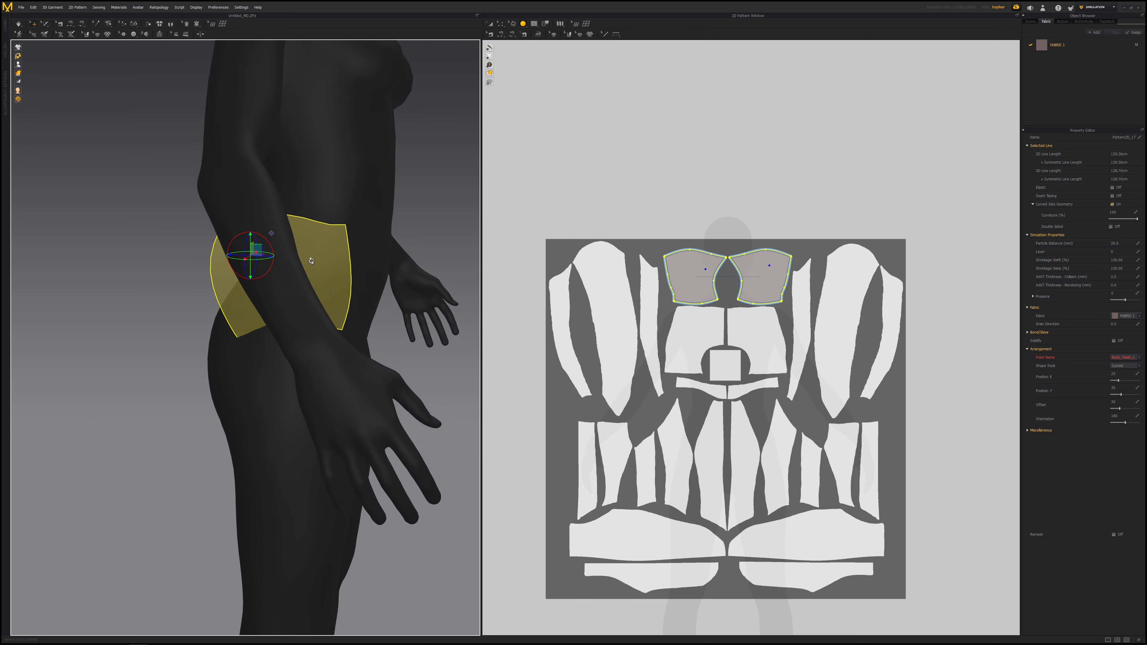
- Try moving the side waist piece with the gizmo and undo the move
right_drag(268, 270, 230, 267)
key(ctrl+z)
scroll(274, 261, down, 8)
scroll(271, 332, up, 8)
right_drag(331, 363, 313, 351)
scroll(347, 318, down, 5)
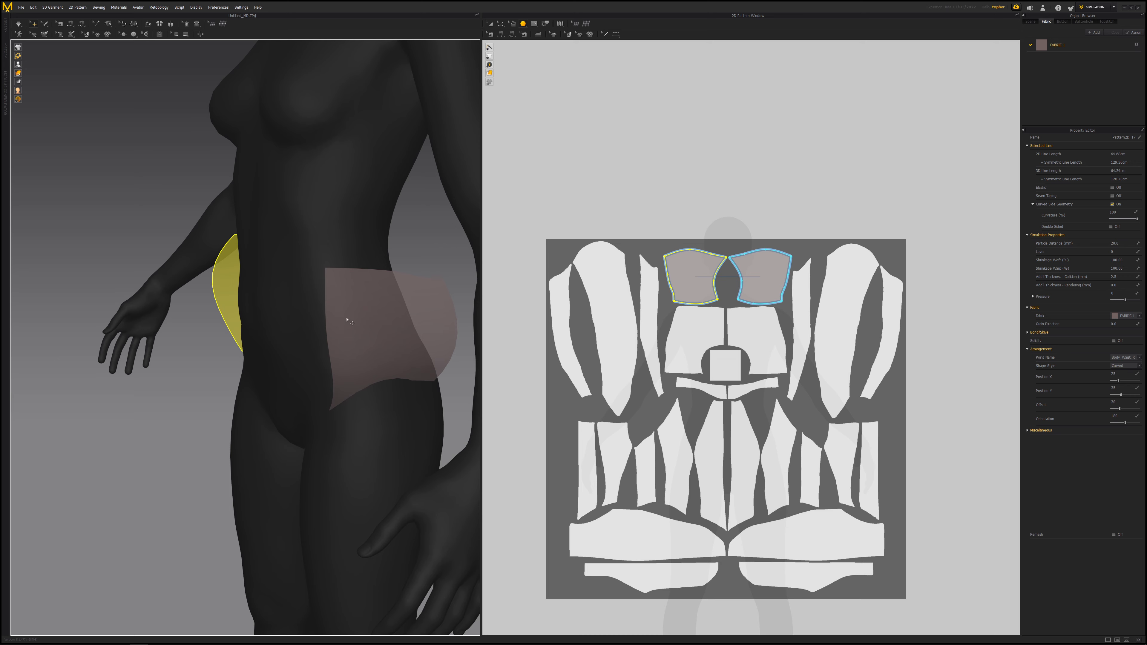
- Trace a new polygon pattern over the lowest strip of the UV background layout
right_drag(708, 550, 714, 391)
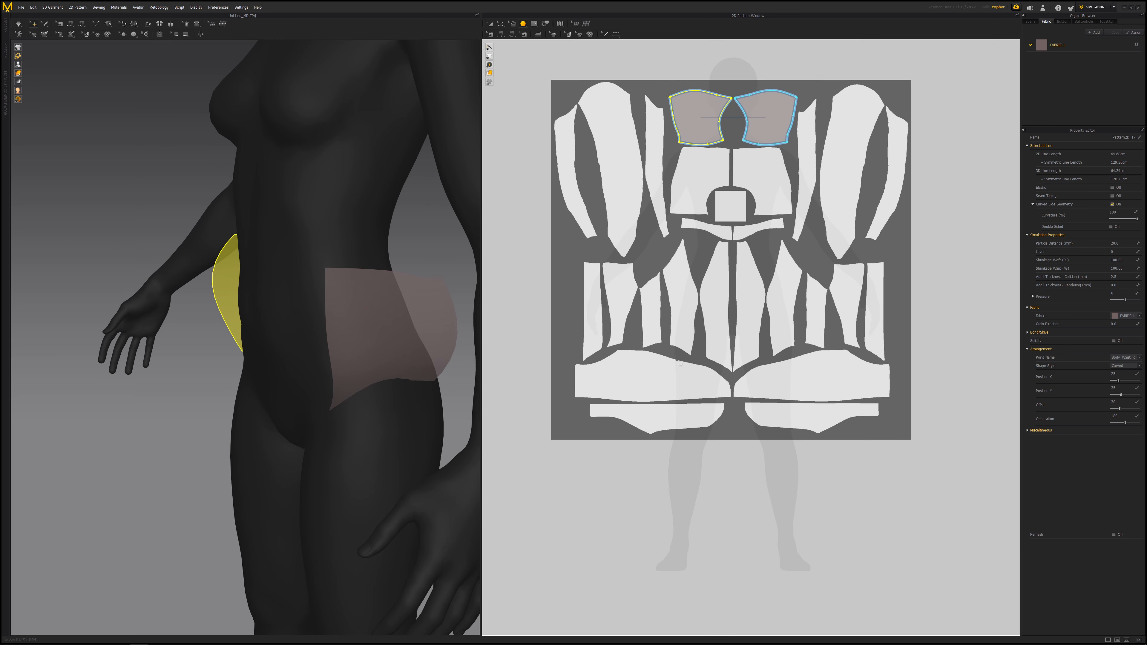
scroll(686, 384, up, 2)
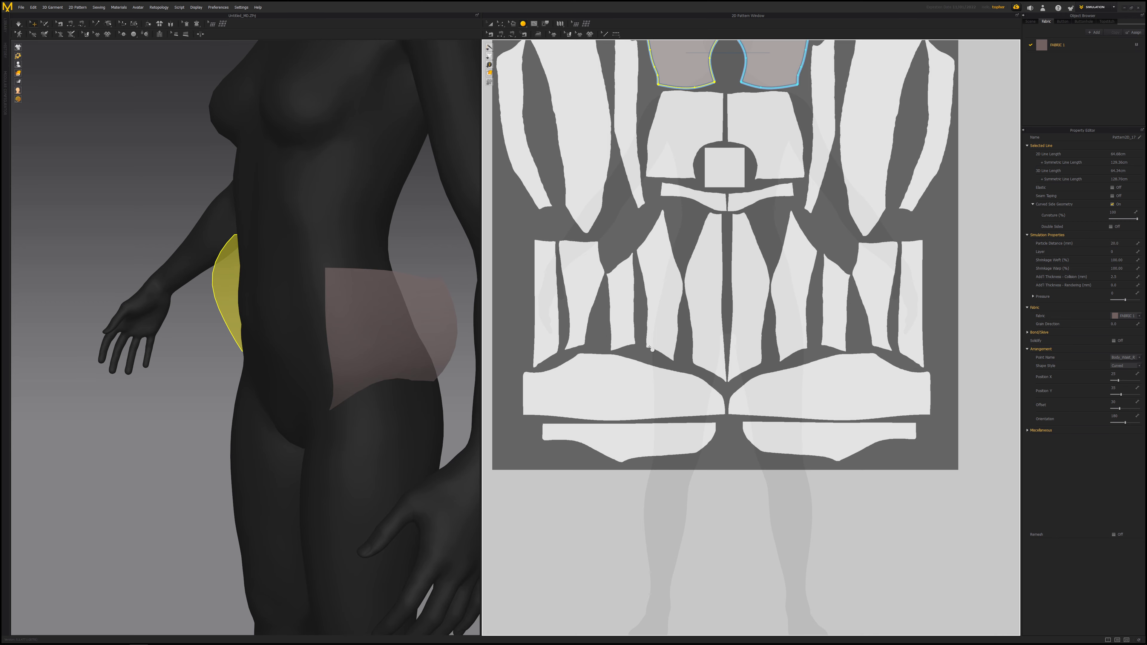
right_drag(650, 348, 676, 276)
scroll(671, 356, up, 4)
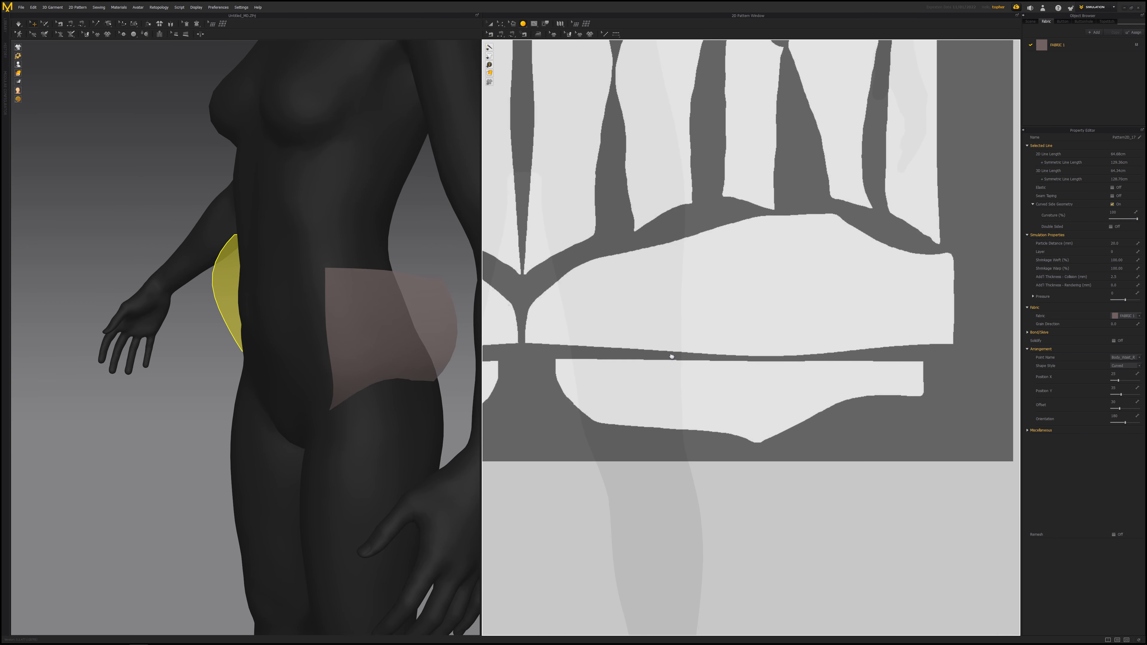
click(524, 25)
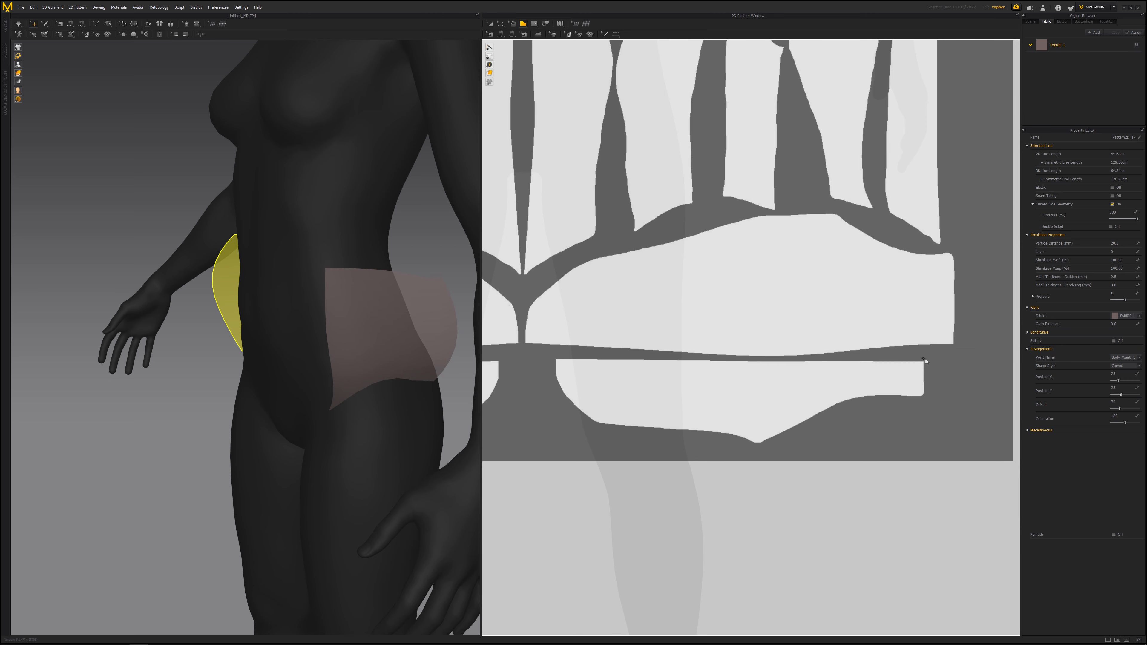
drag(926, 364, 557, 365)
click(557, 362)
click(925, 362)
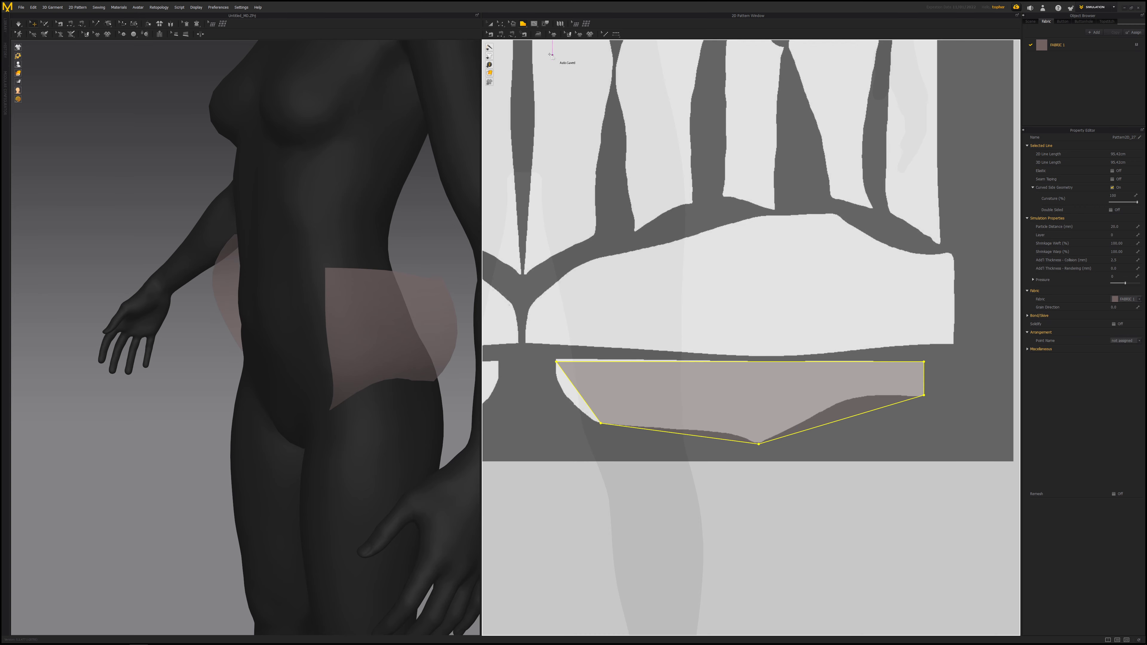
- With Edit Curve Point, bend the new strip's left edge to follow the background outline
click(501, 23)
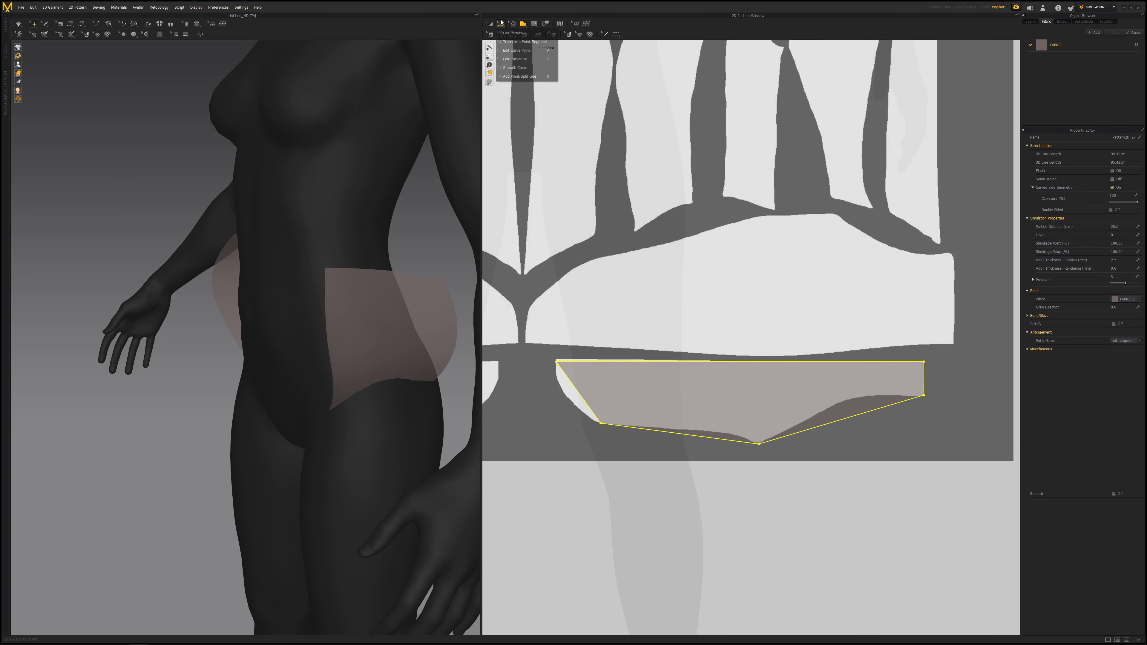
click(516, 50)
scroll(739, 248, up, 2)
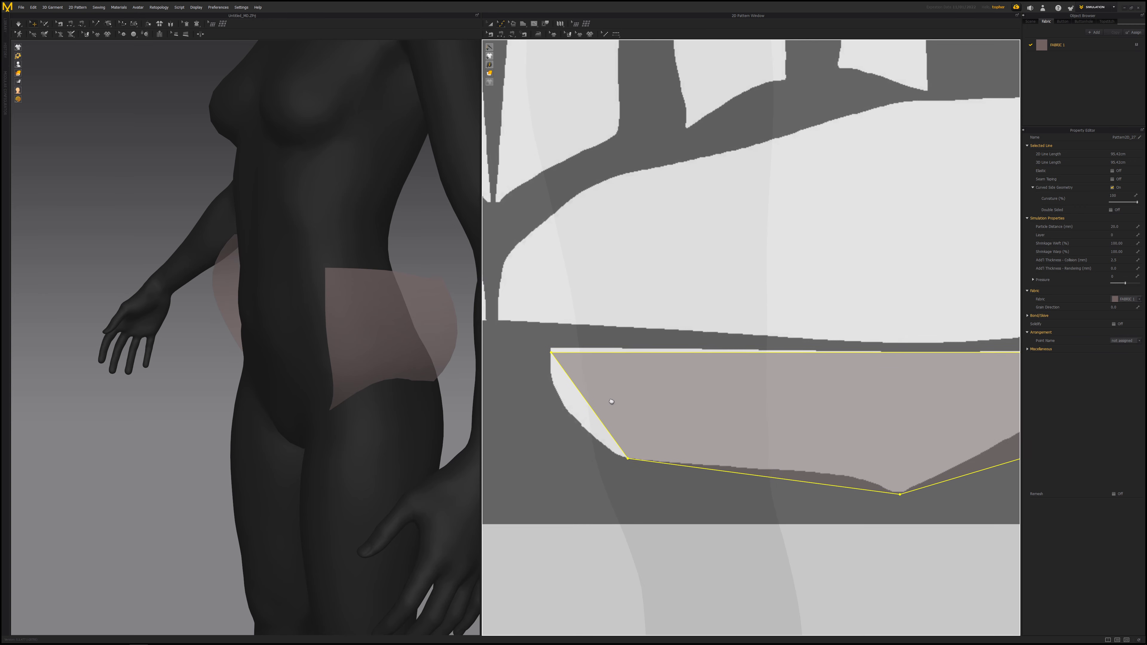
scroll(687, 315, up, 2)
drag(691, 312, 656, 295)
drag(686, 339, 691, 346)
middle_drag(691, 346, 577, 338)
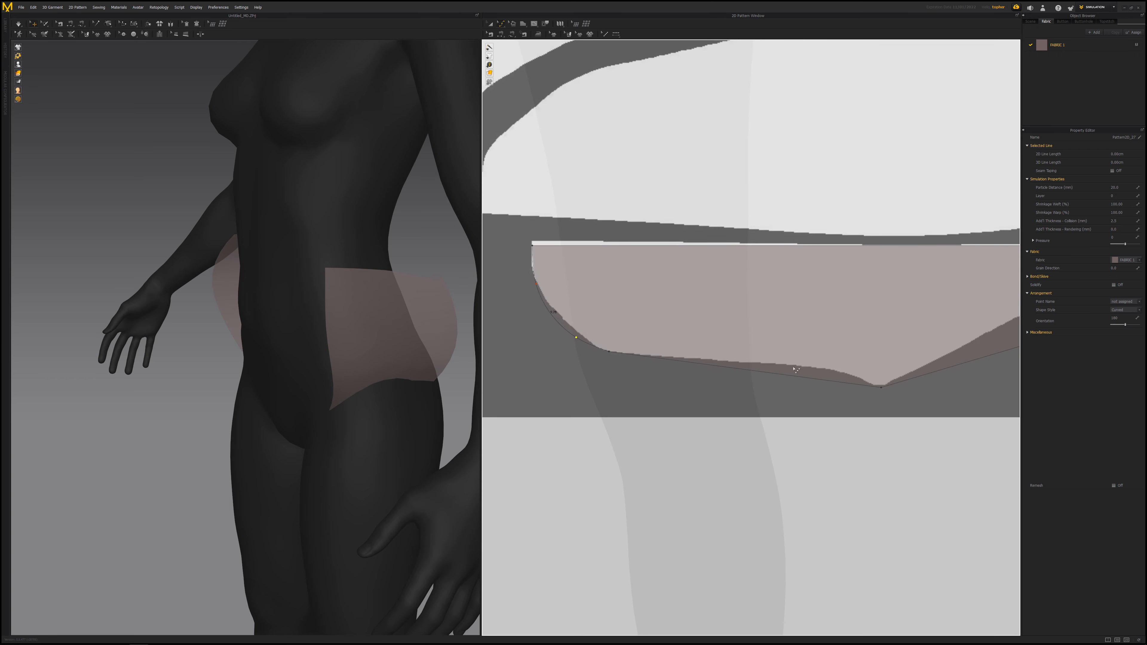
- Curve the strip's lower edge to match the background shape
drag(802, 377, 831, 372)
drag(743, 353, 746, 365)
middle_drag(845, 365, 648, 376)
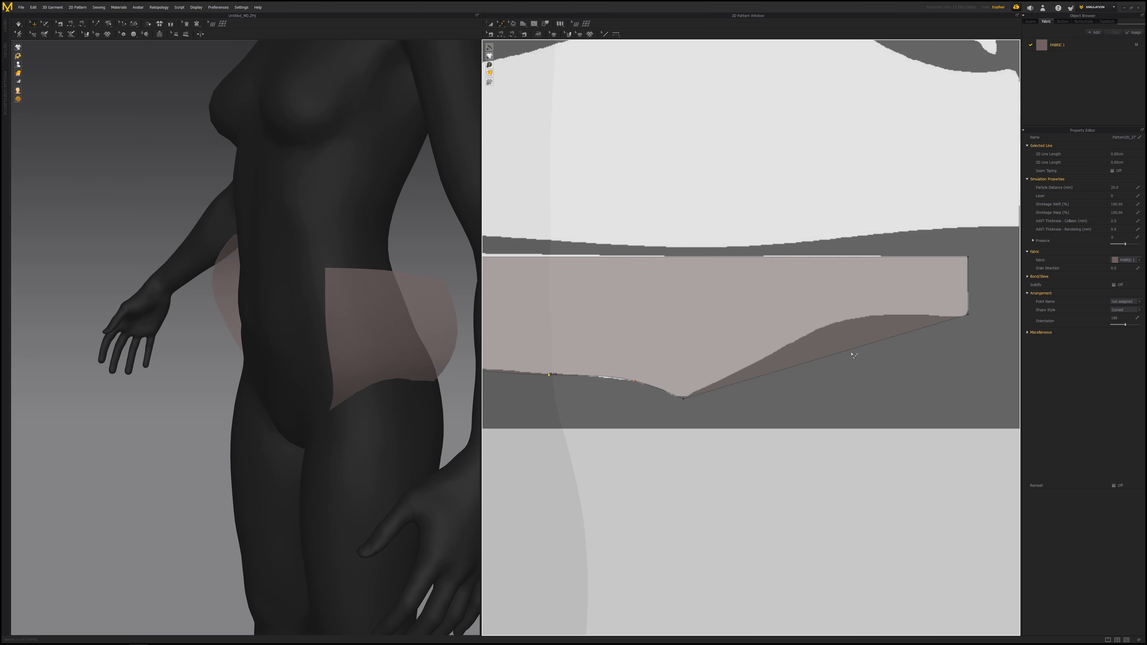
drag(852, 351, 845, 324)
drag(760, 365, 760, 362)
middle_drag(966, 293, 856, 322)
scroll(857, 321, down, 5)
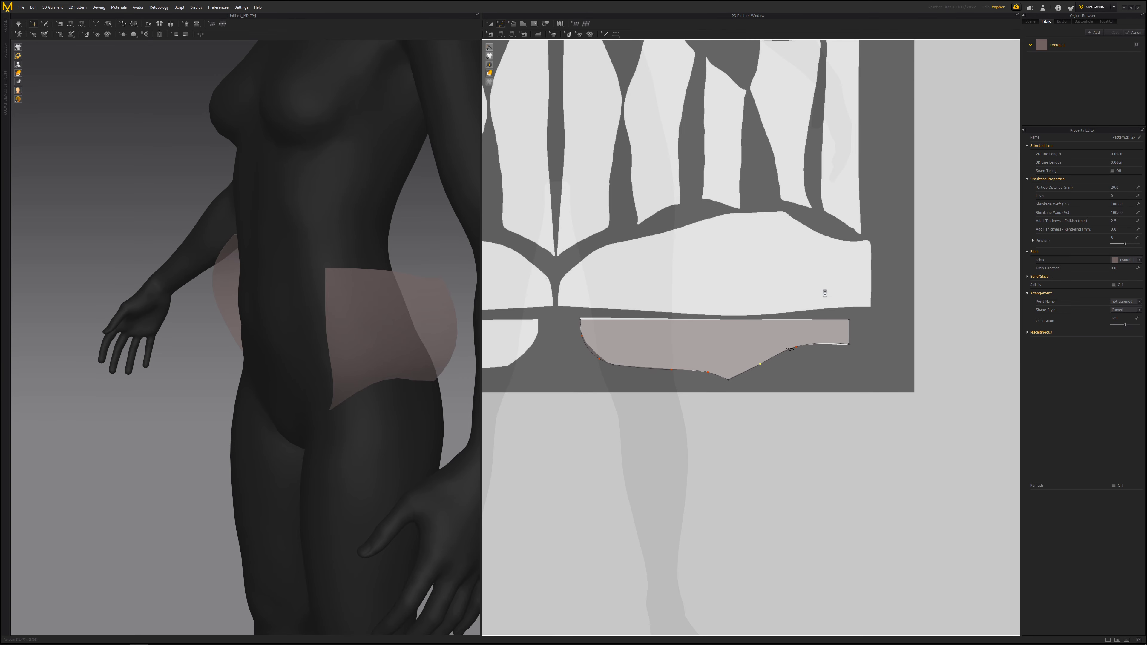
scroll(722, 307, up, 3)
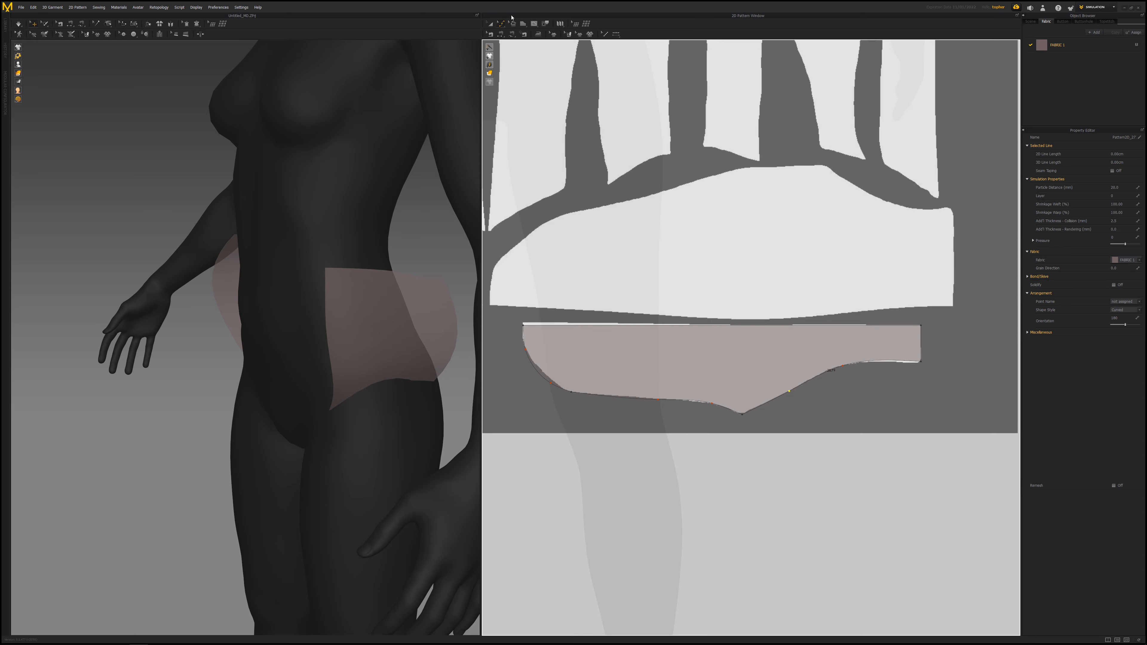
scroll(793, 260, down, 3)
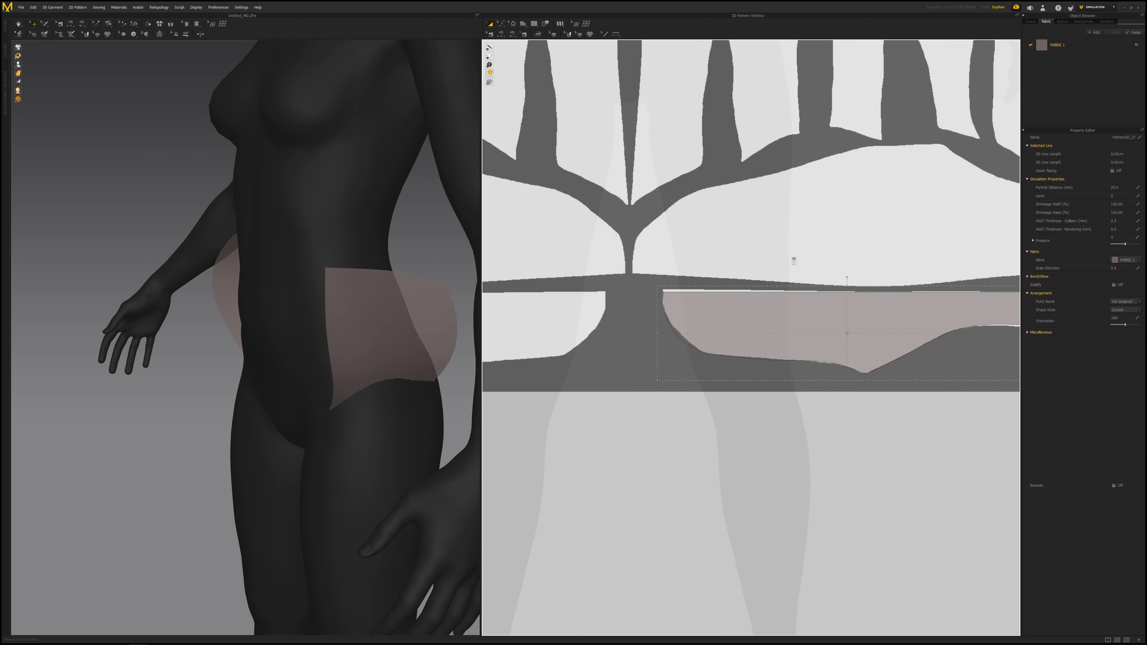
- Create a symmetric copy of the strip and place it beside the original
click(746, 318)
right_click(746, 320)
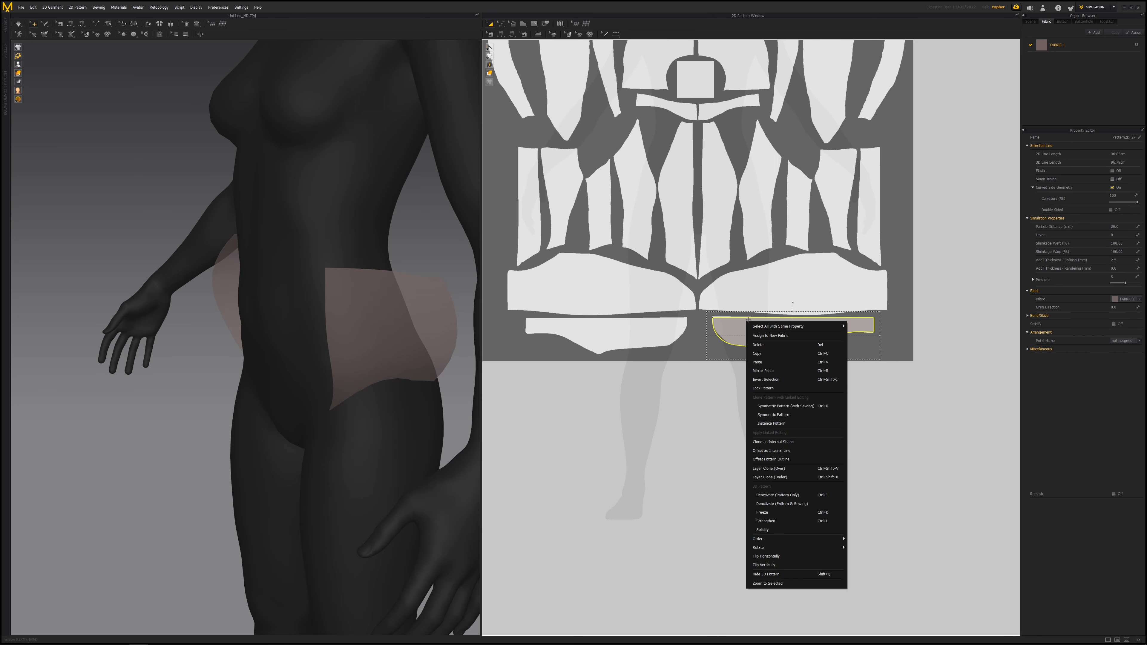
click(795, 412)
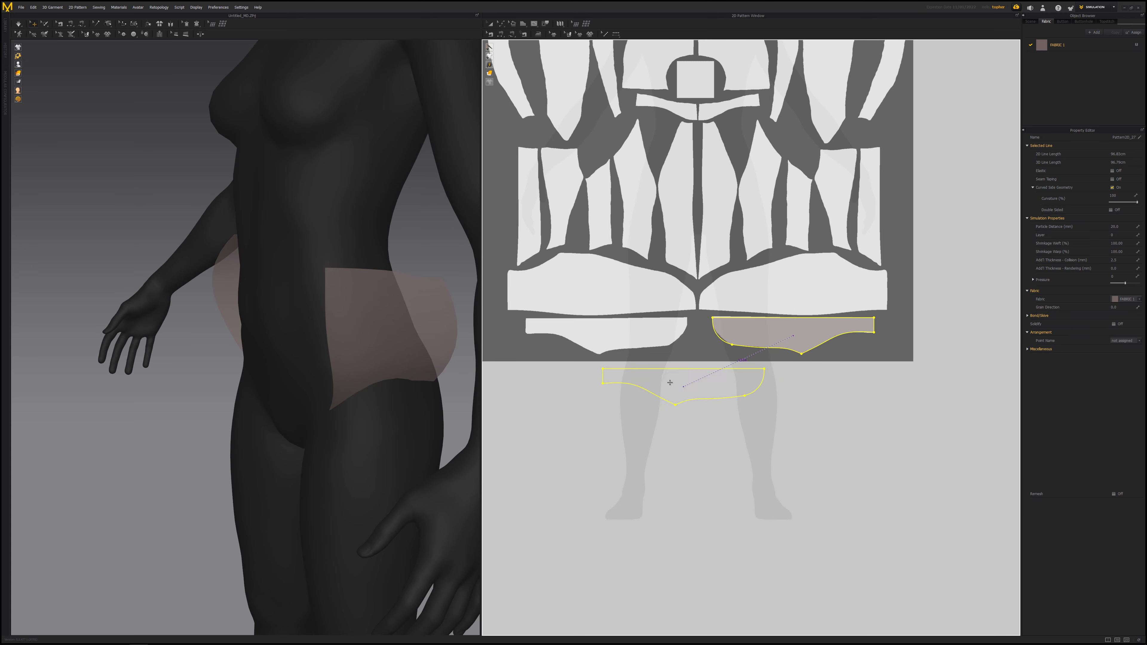
click(606, 349)
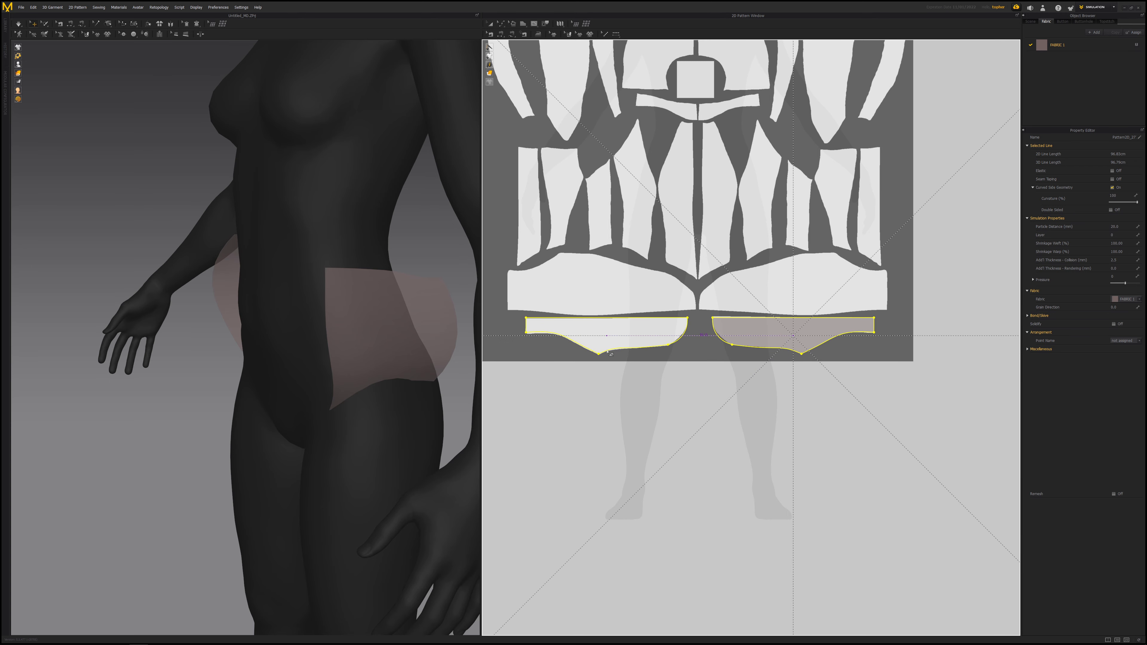
scroll(689, 323, up, 3)
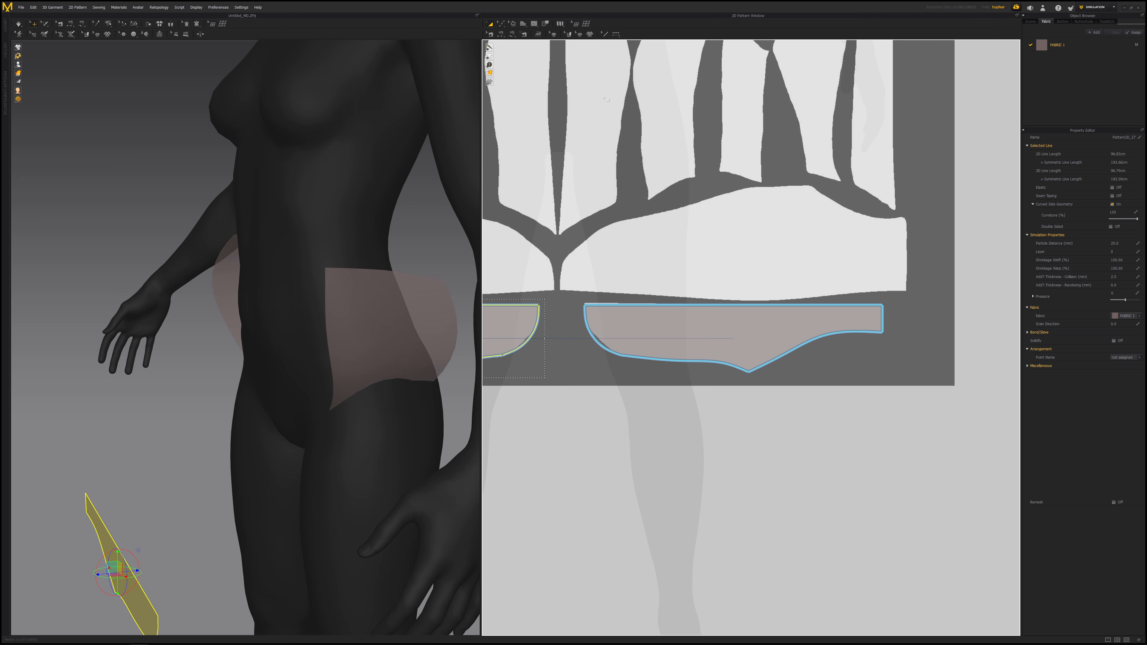
- Trace a new polygon pattern over the wide strip just above the lower strips of the background layout
click(523, 24)
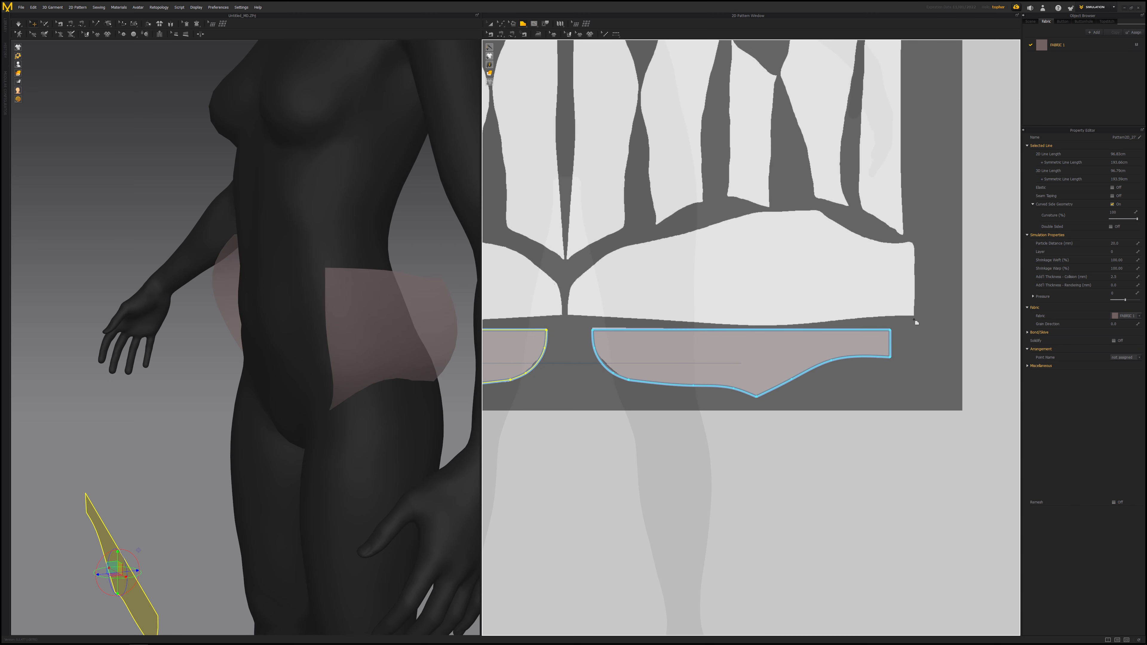
click(913, 316)
click(567, 315)
click(914, 243)
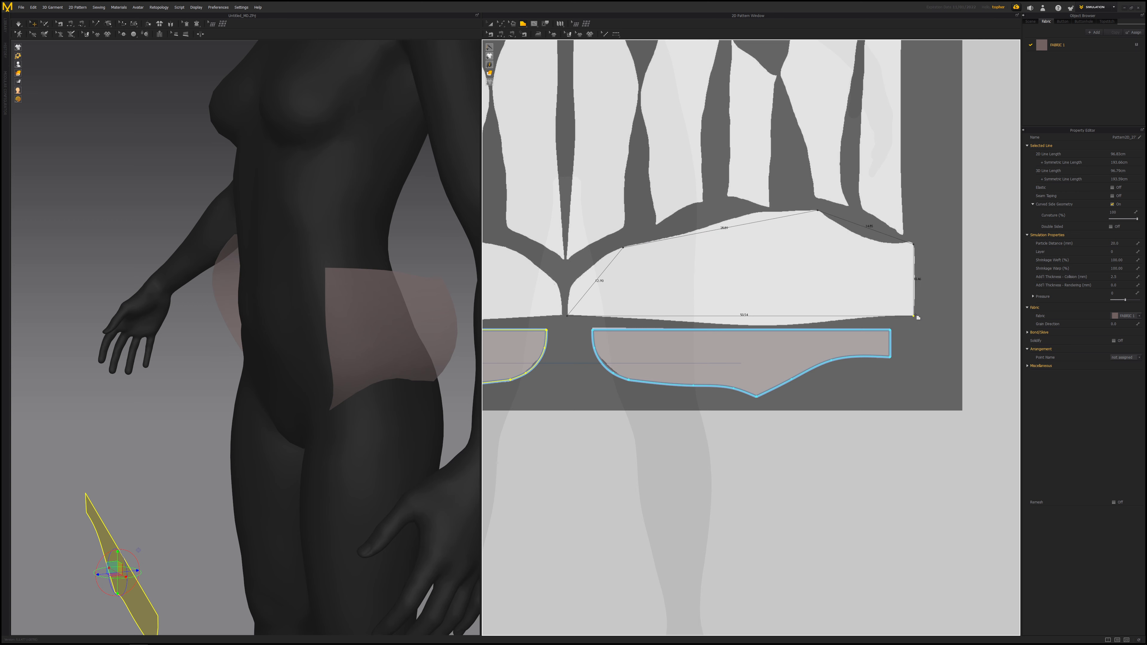
double_click(915, 317)
- With Edit Curve Point, curve the new strip's upper and left edges to follow the background outline
click(501, 23)
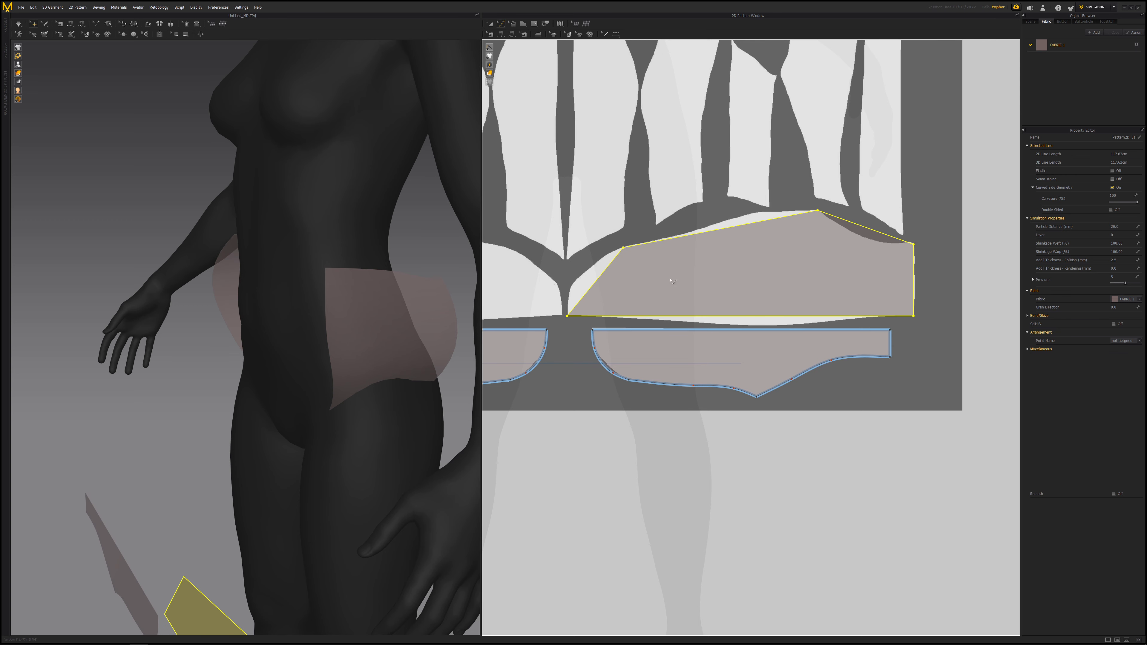
drag(869, 231, 861, 237)
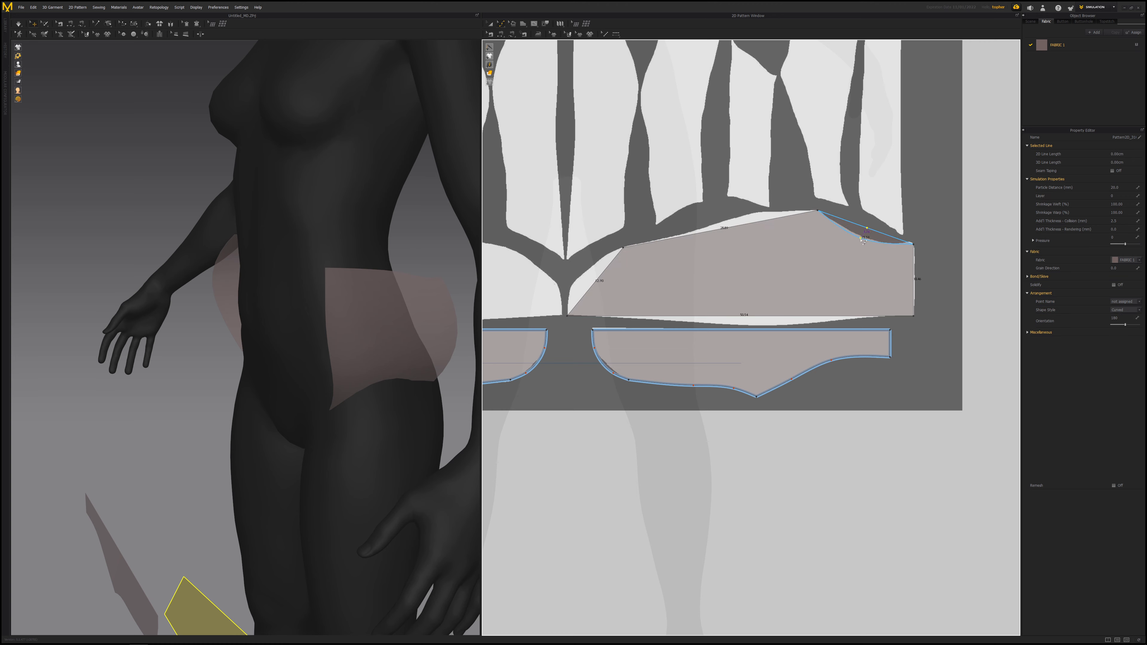
drag(742, 225, 748, 215)
drag(672, 231, 671, 238)
drag(607, 268, 571, 287)
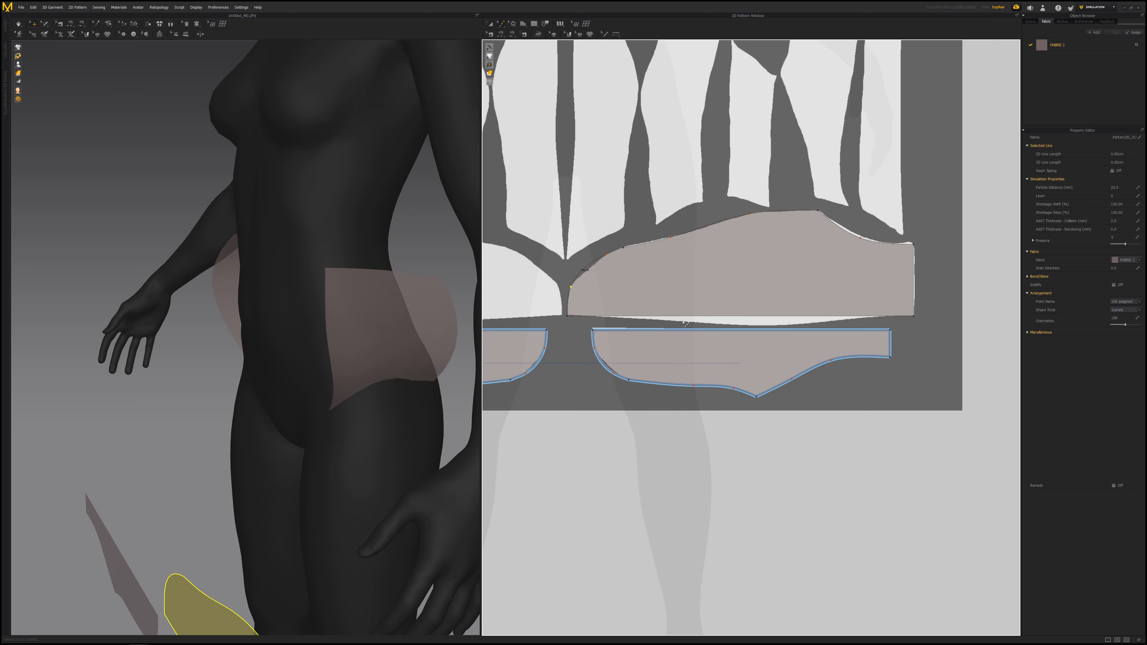
- Curve the strip's lower edge to match the background shape
drag(777, 317, 746, 326)
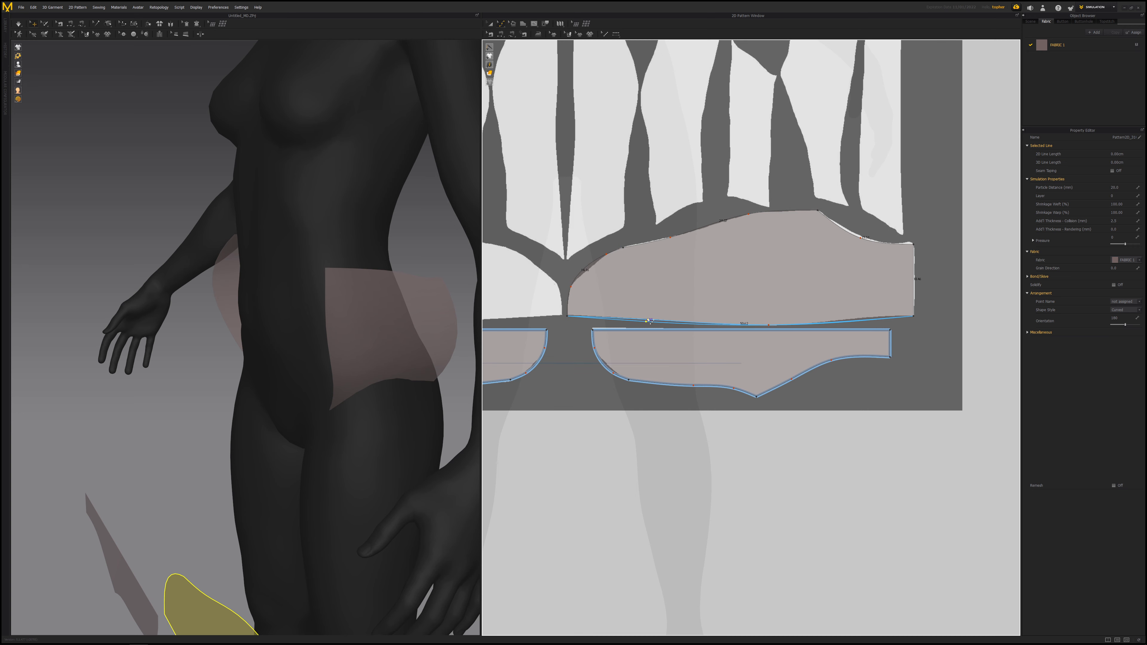
drag(647, 319, 648, 319)
drag(871, 321, 872, 317)
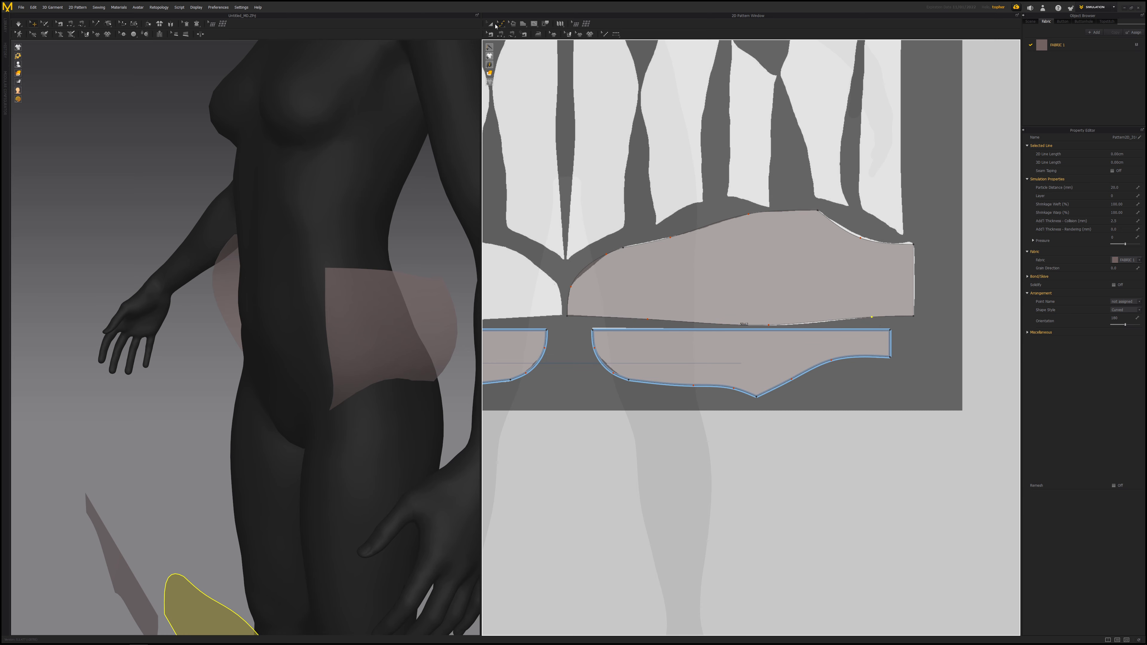
middle_drag(652, 295, 766, 294)
- Create a symmetric copy of the wide strip and place it beside the original
click(778, 266)
right_click(778, 265)
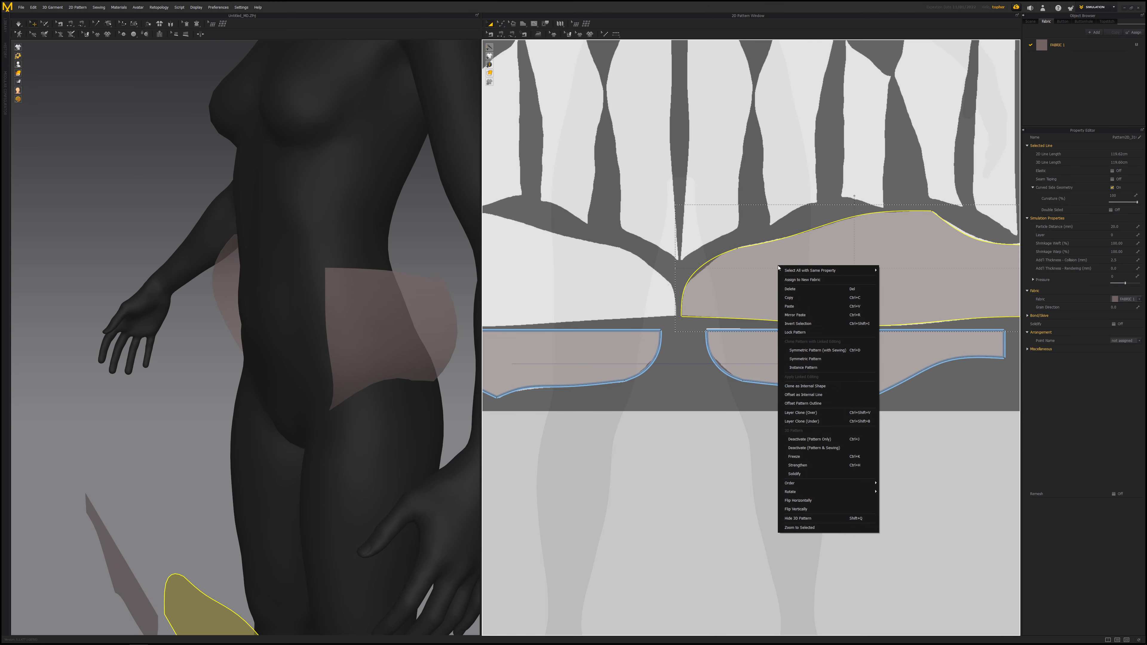
click(813, 354)
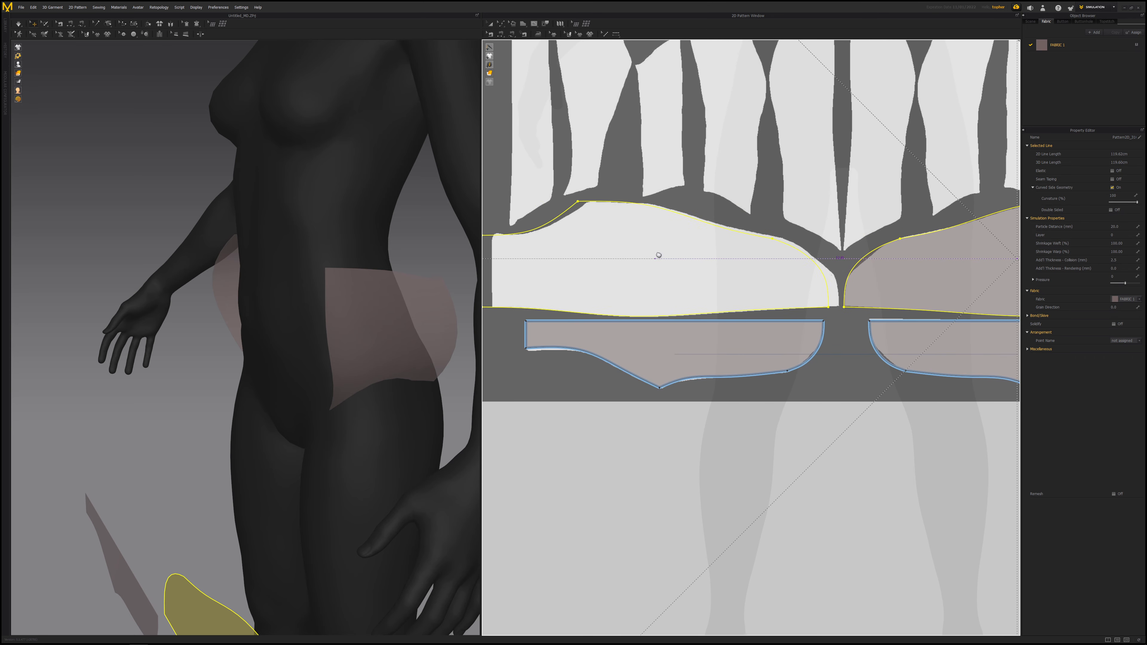
click(667, 257)
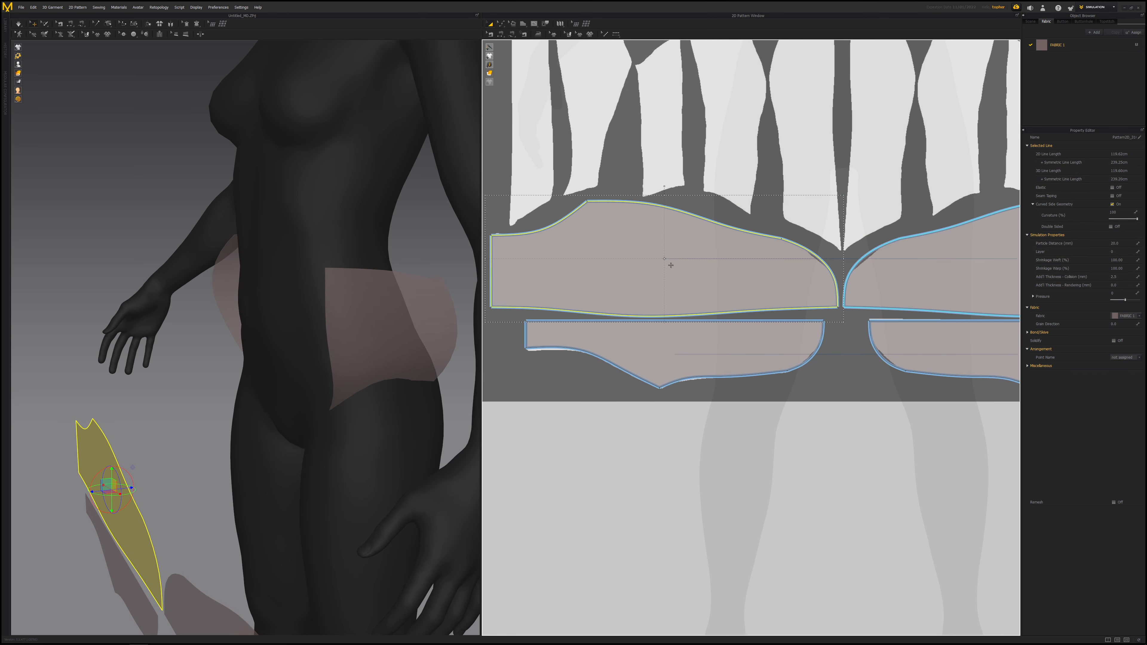
- Move the new strip pair upward around the avatar's hips in the 3D view
scroll(682, 267, down, 8)
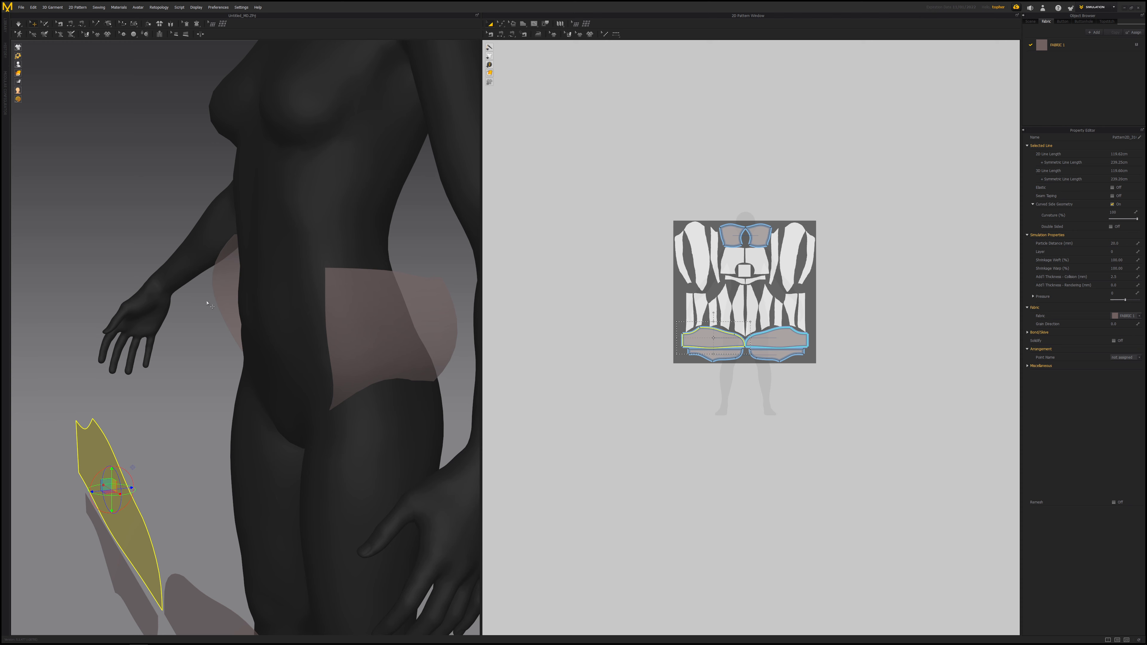
scroll(215, 258, down, 4)
right_drag(216, 223, 313, 290)
middle_drag(312, 290, 340, 240)
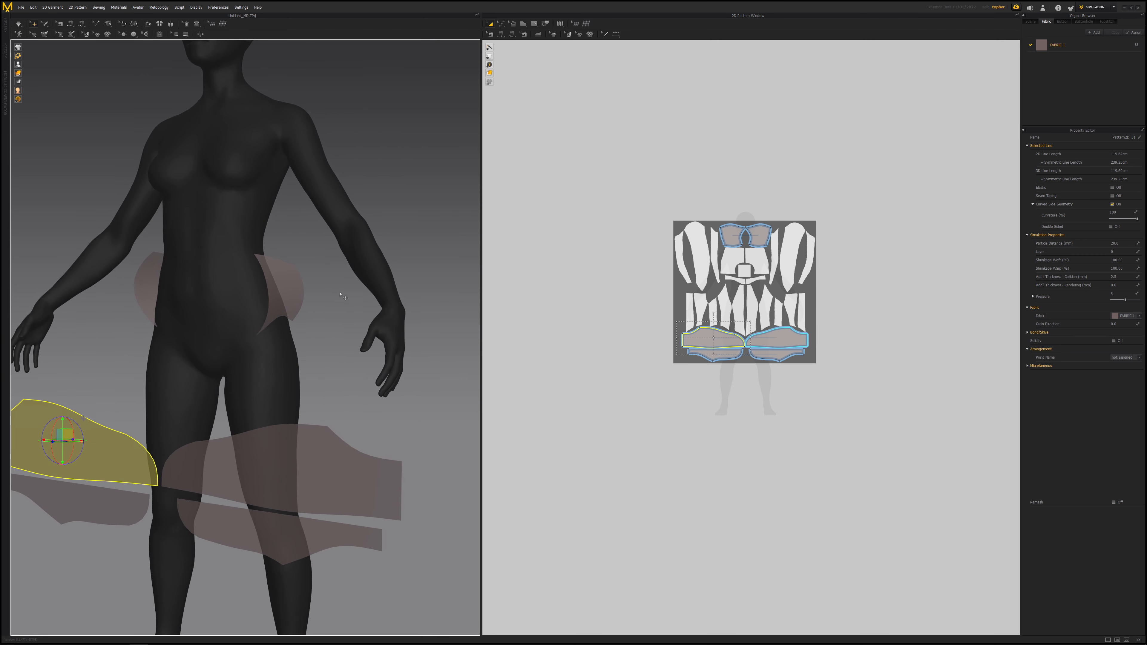
shift+click(271, 453)
middle_drag(309, 413, 400, 377)
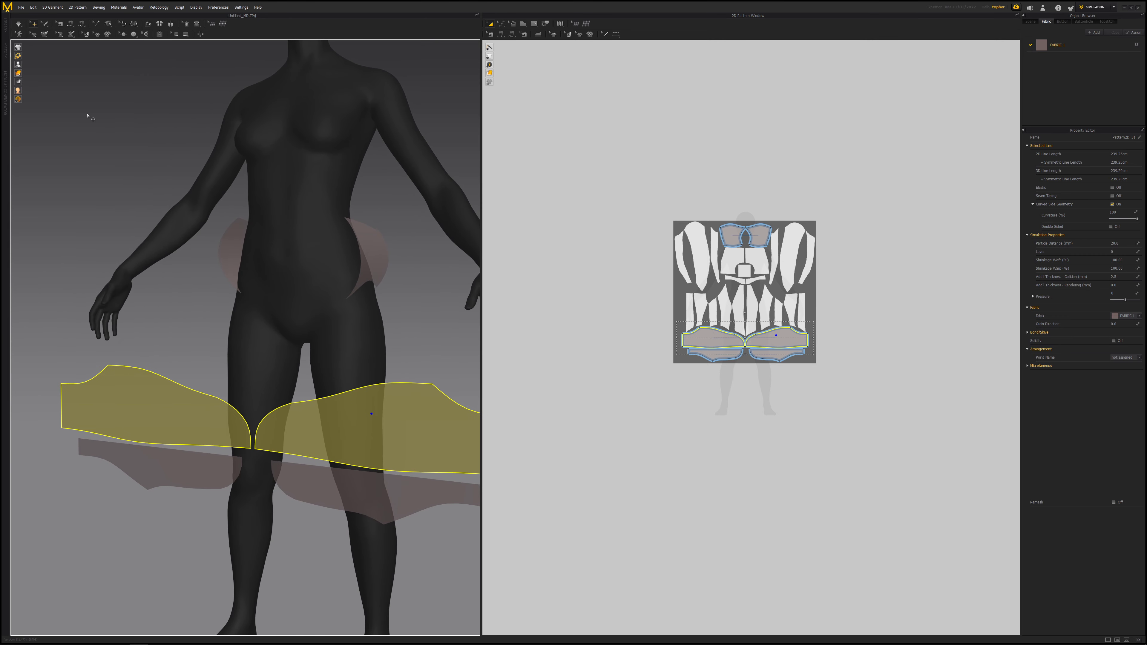
- Show the avatar's arrangement points and place one strip on the back waist point
click(26, 64)
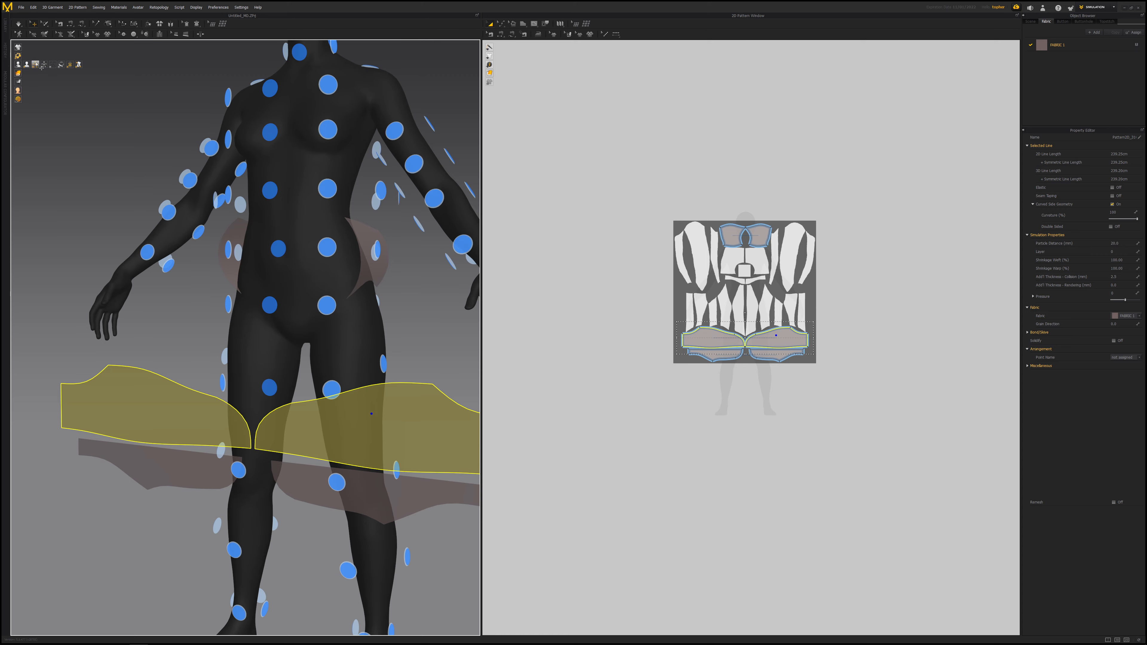
right_drag(113, 271, 223, 267)
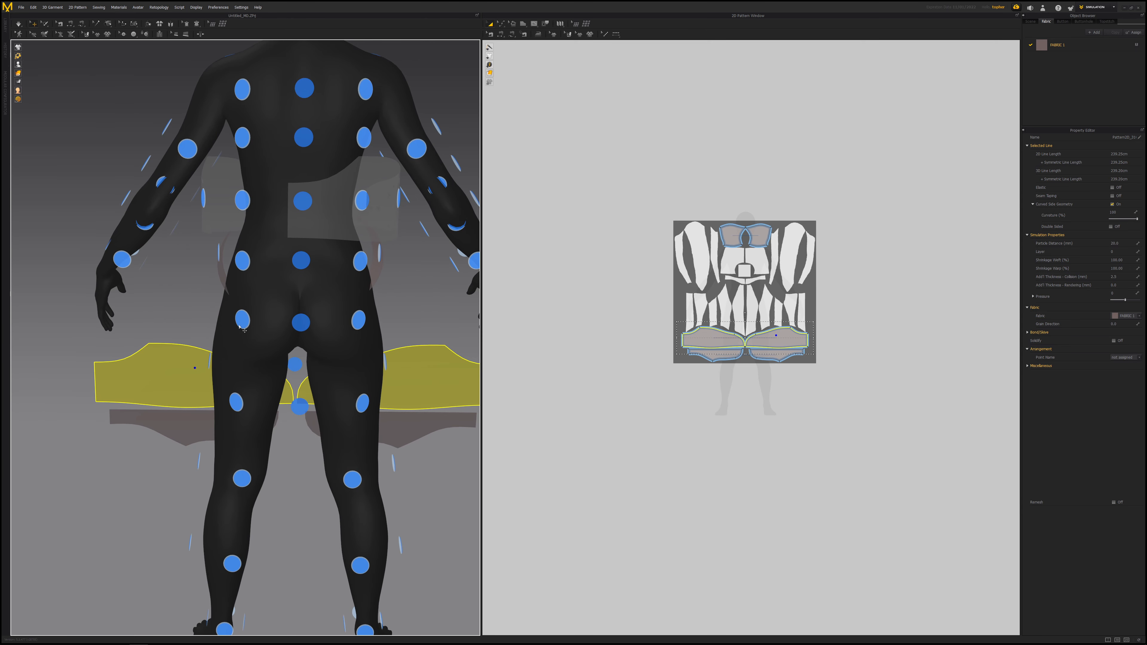
click(124, 355)
click(139, 380)
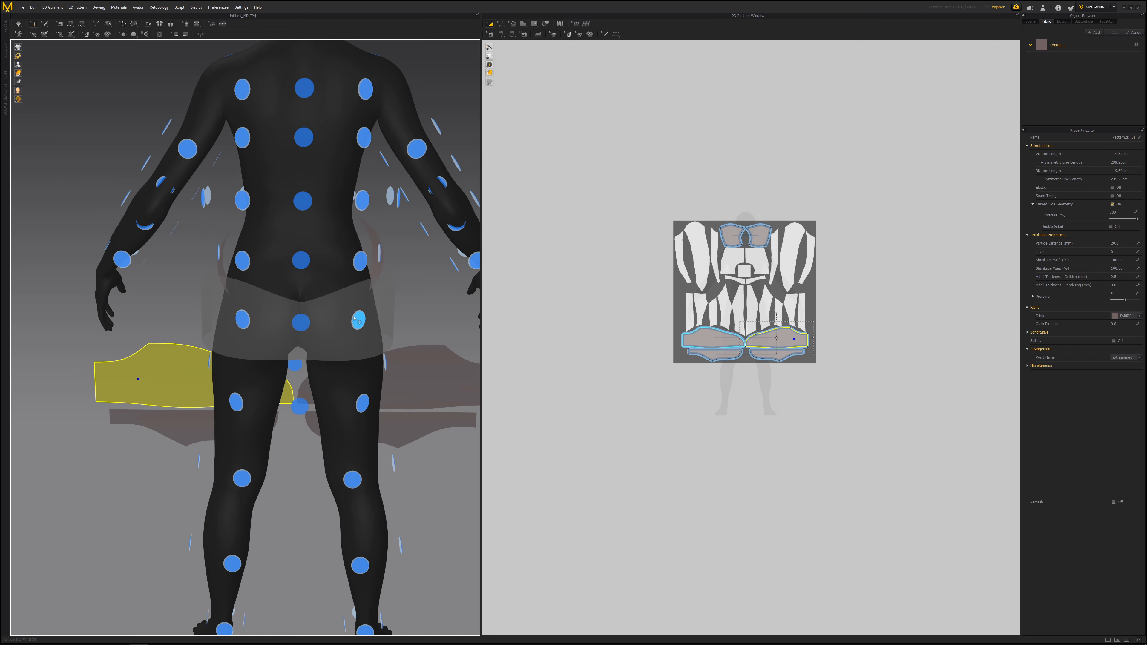
click(359, 263)
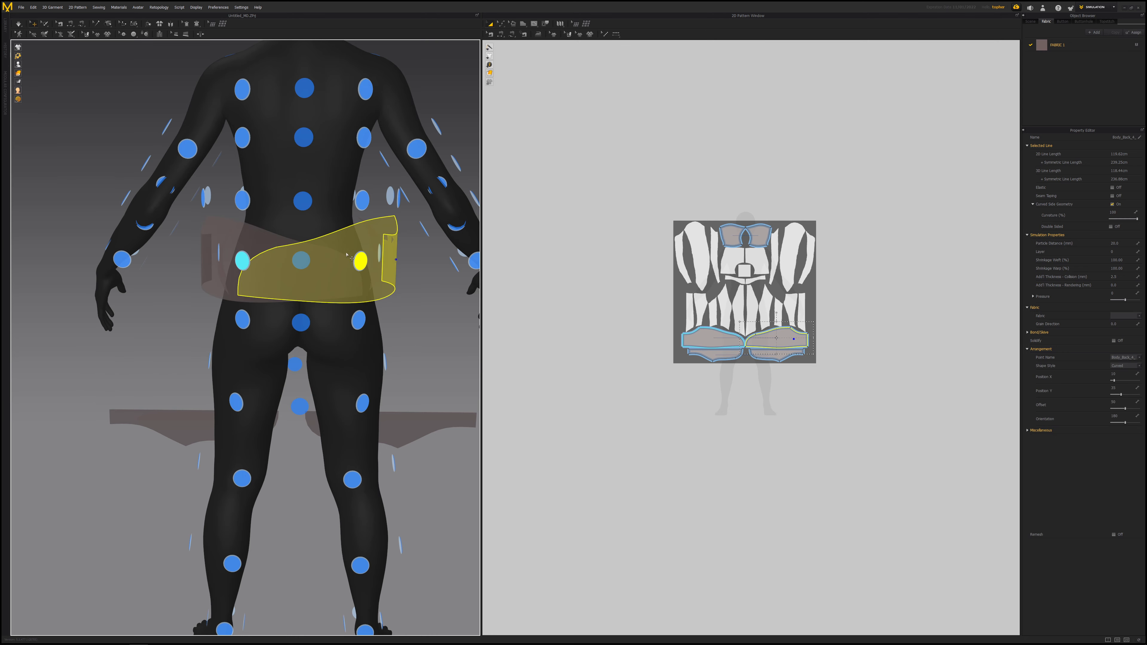
mouse_move(372, 250)
right_down()
mouse_move(295, 259)
mouse_move(377, 253)
right_up()
- Move one of the tall symmetric panels off the background to its right side
scroll(750, 336, up, 5)
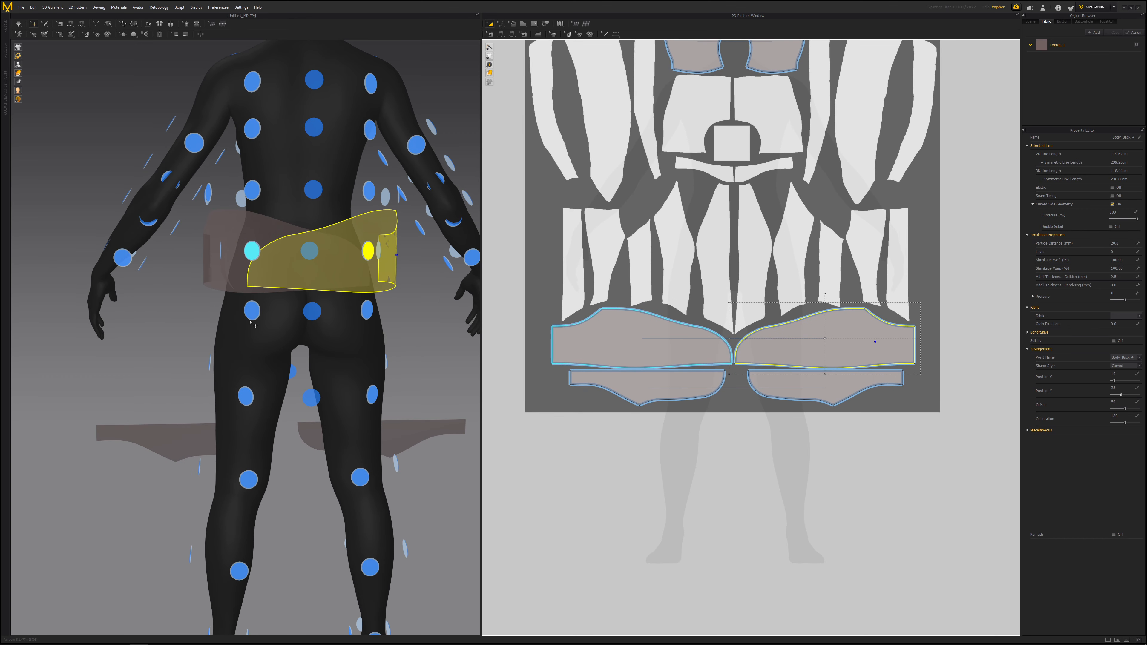
middle_drag(250, 322, 224, 410)
middle_drag(682, 260, 675, 326)
scroll(675, 326, down, 2)
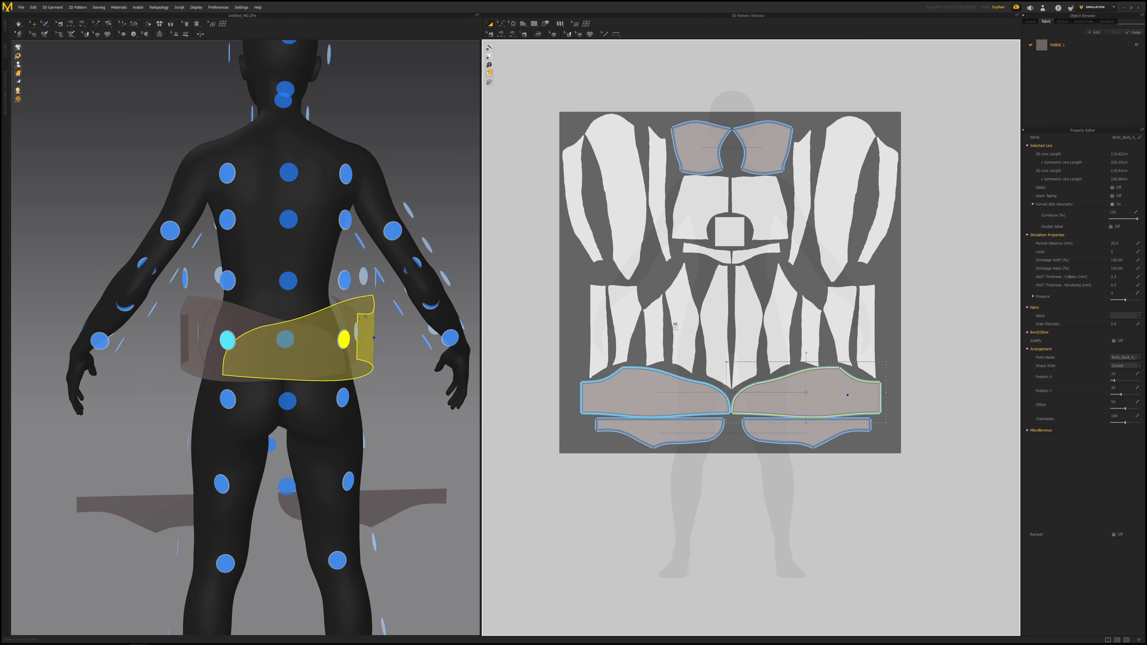
drag(807, 354, 920, 300)
drag(971, 307, 986, 311)
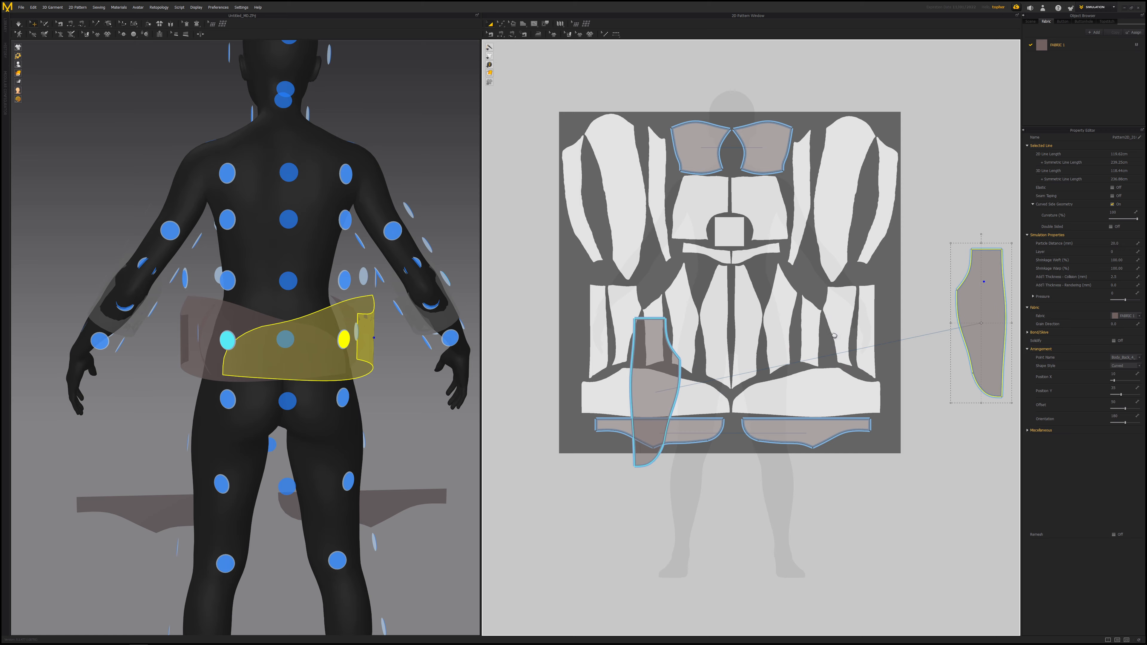
- Copy the tall panel lying on the background and paste the copy beside the panel on the right
middle_drag(819, 374, 753, 349)
click(593, 349)
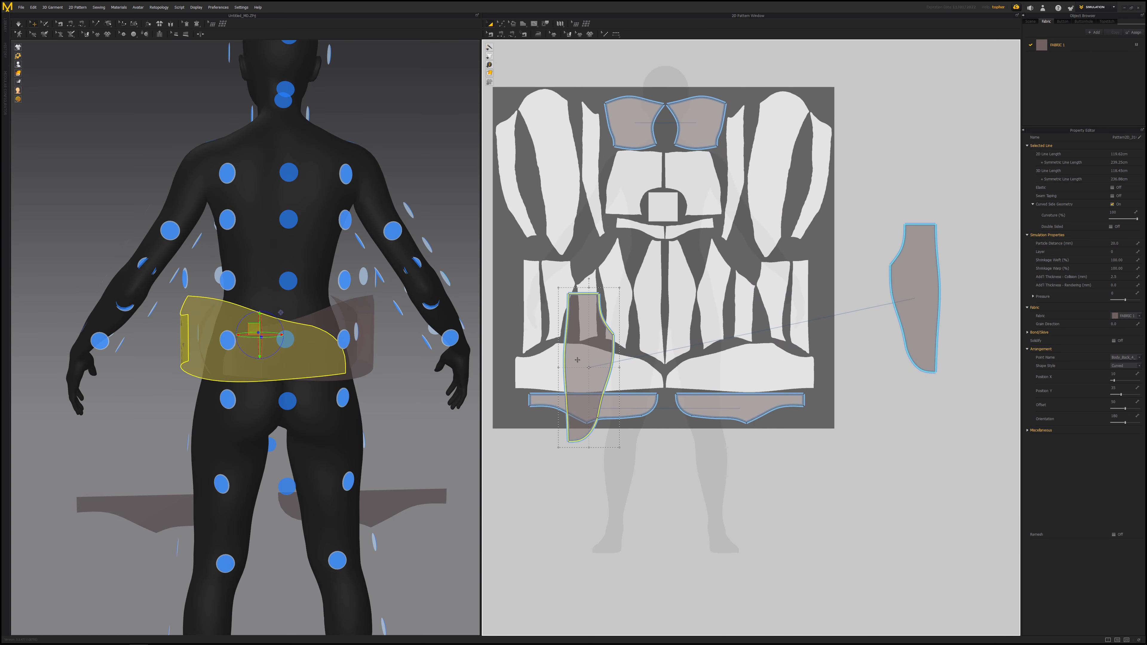
key(ctrl+c)
key(ctrl+v)
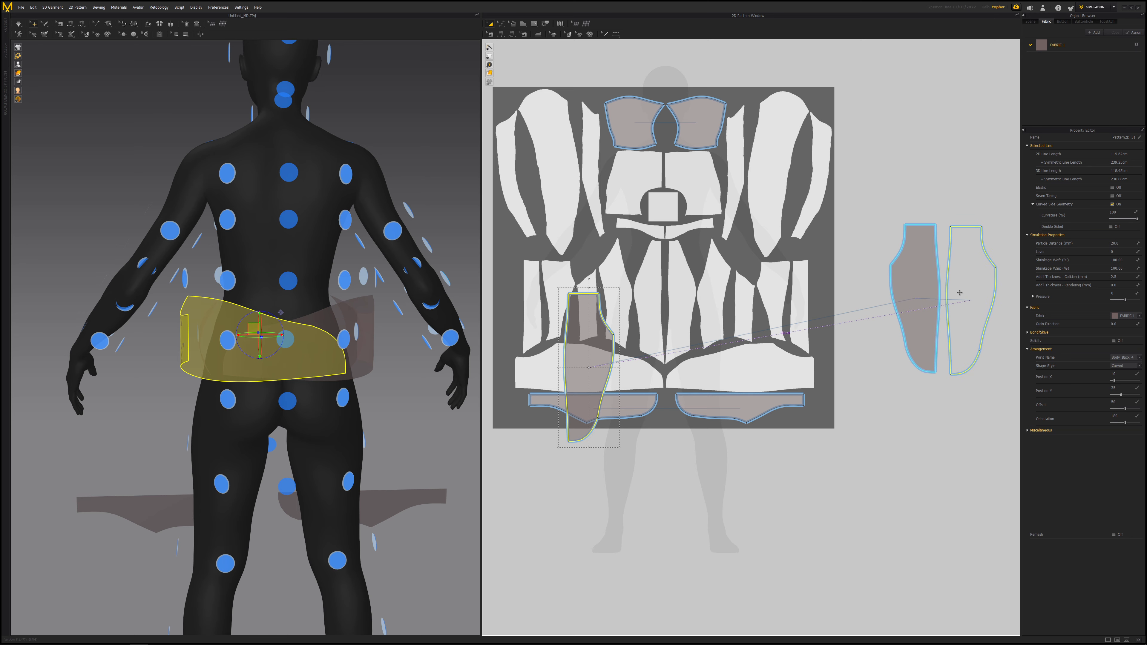
drag(959, 291, 959, 291)
- Select both lower strips and move them off the background to the right of the panels
click(606, 408)
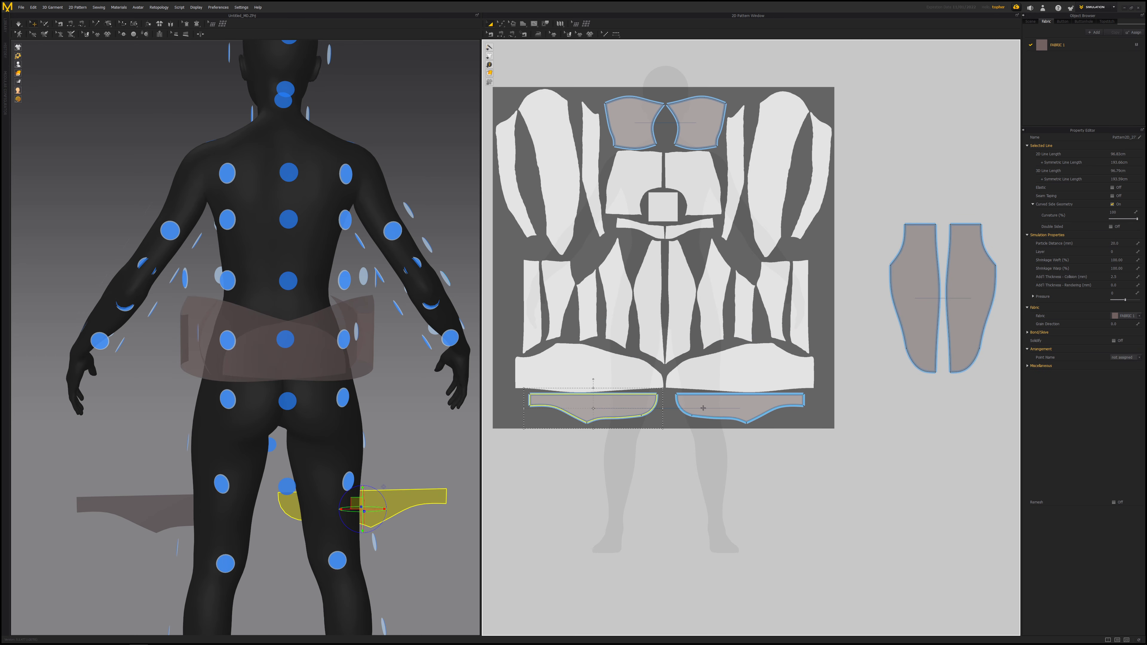
shift+click(751, 409)
middle_drag(800, 400, 618, 411)
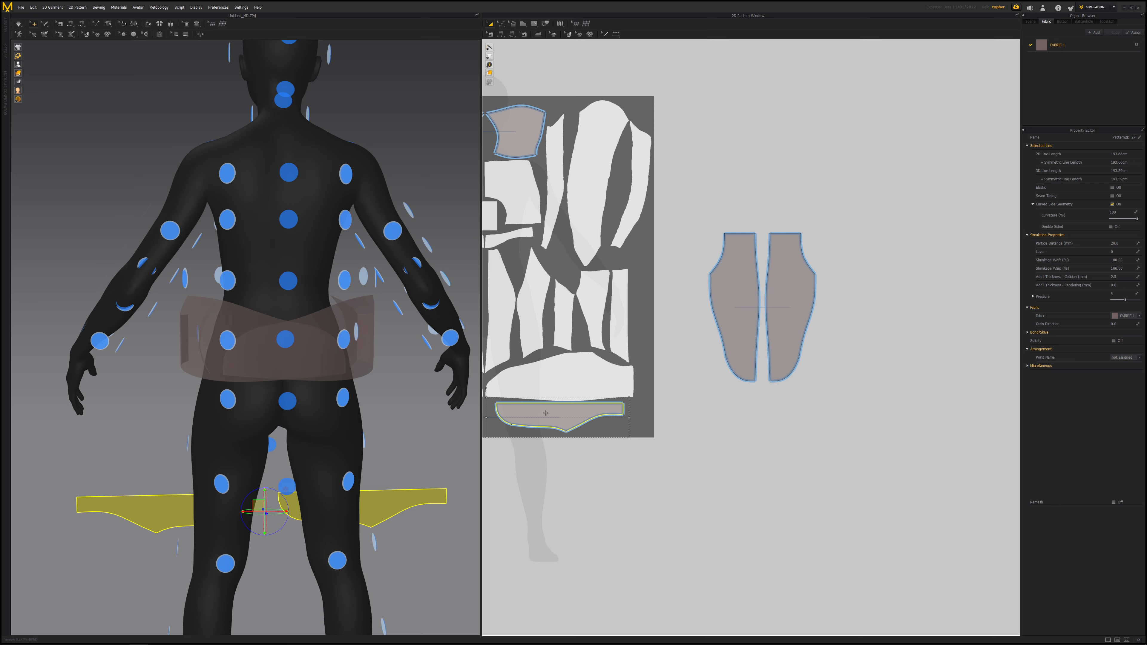
drag(544, 415, 975, 291)
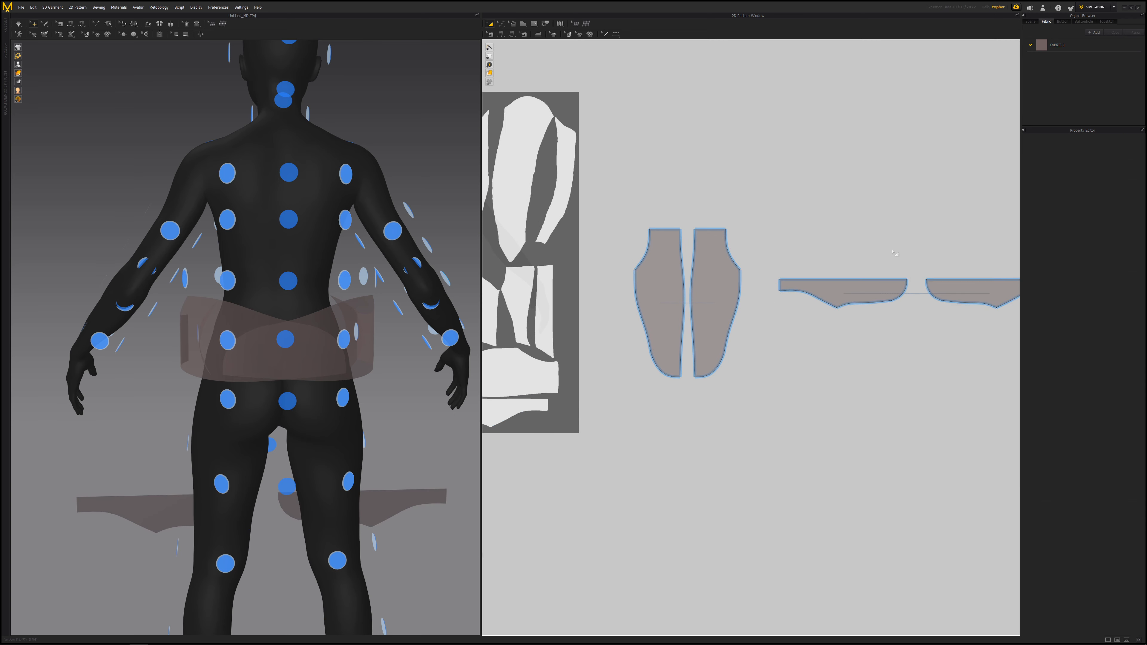
- Arrange the narrow side panel pair side by side next to the tall panels
click(844, 283)
drag(845, 264, 788, 268)
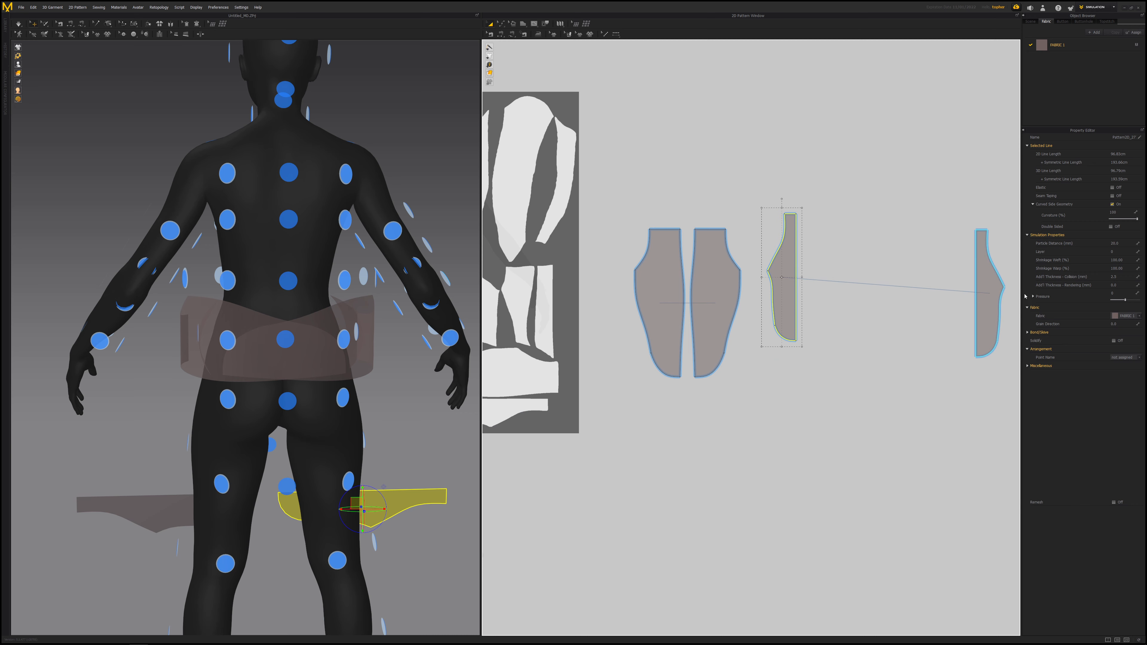
drag(989, 287, 820, 271)
middle_drag(721, 312, 861, 306)
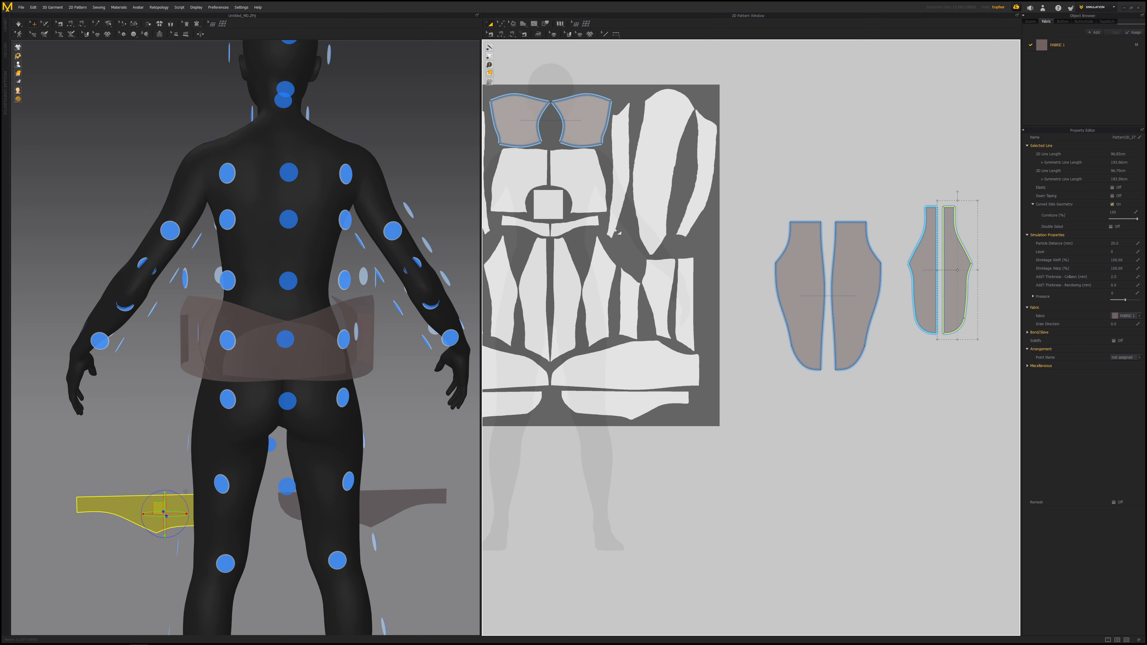
- Move the two upper chest pieces off the background above the panels
click(589, 122)
drag(590, 122, 953, 171)
scroll(871, 254, up, 4)
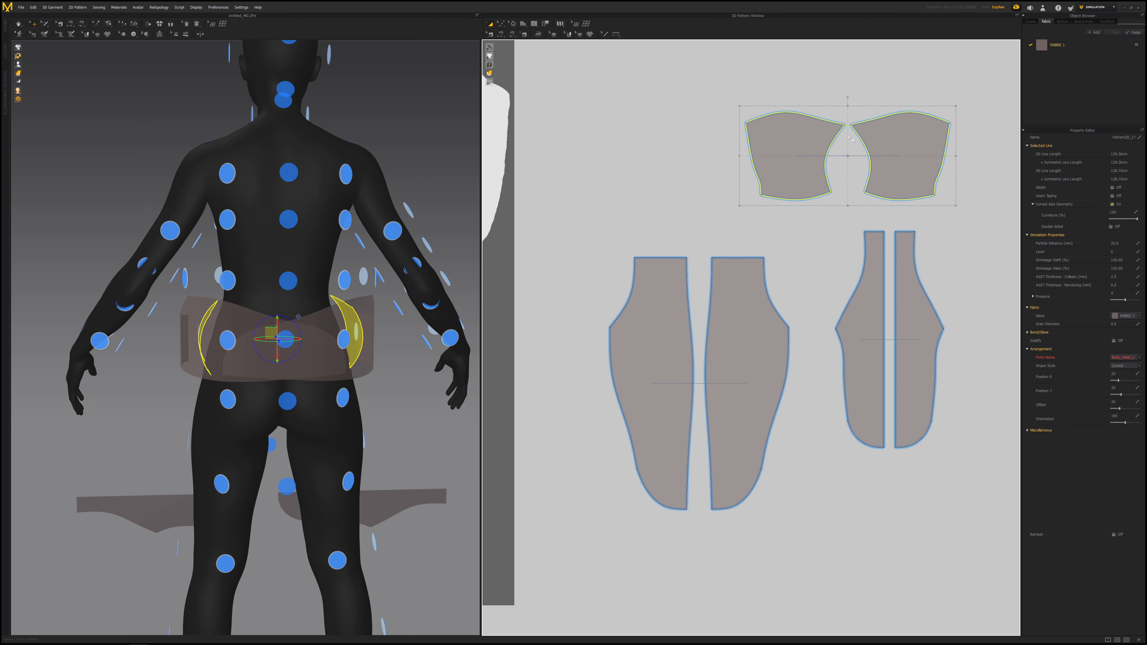
- Arrange the chest pieces on either side of the tall panels and shift the narrow panels right
click(786, 124)
drag(794, 96, 841, 279)
click(870, 371)
shift+click(901, 371)
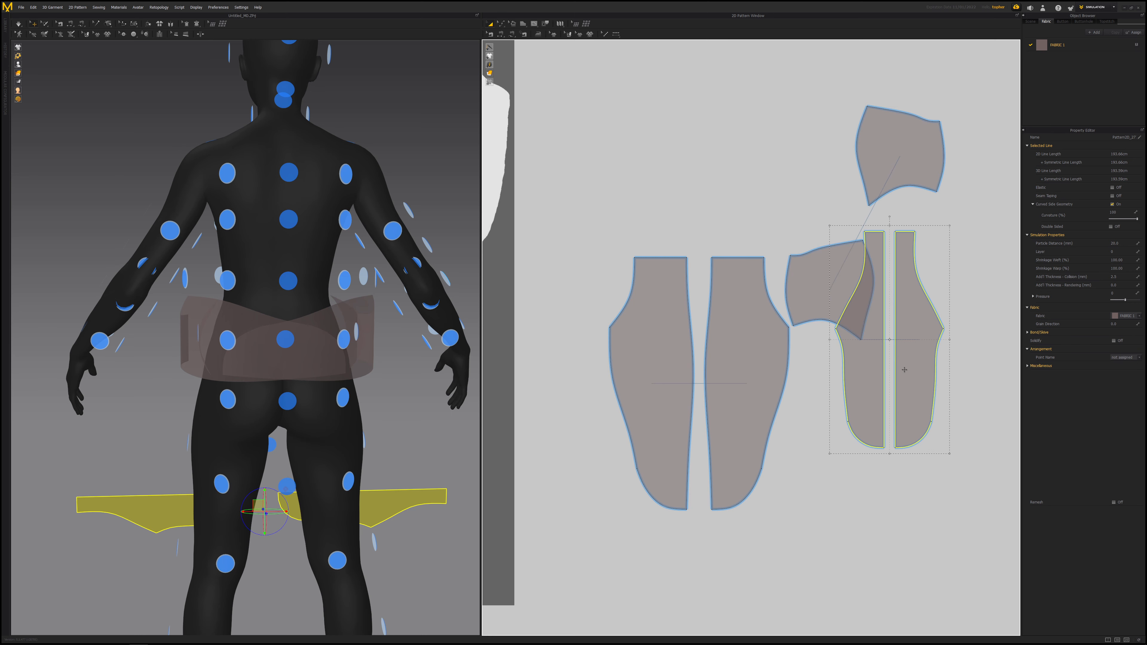
drag(914, 370, 947, 382)
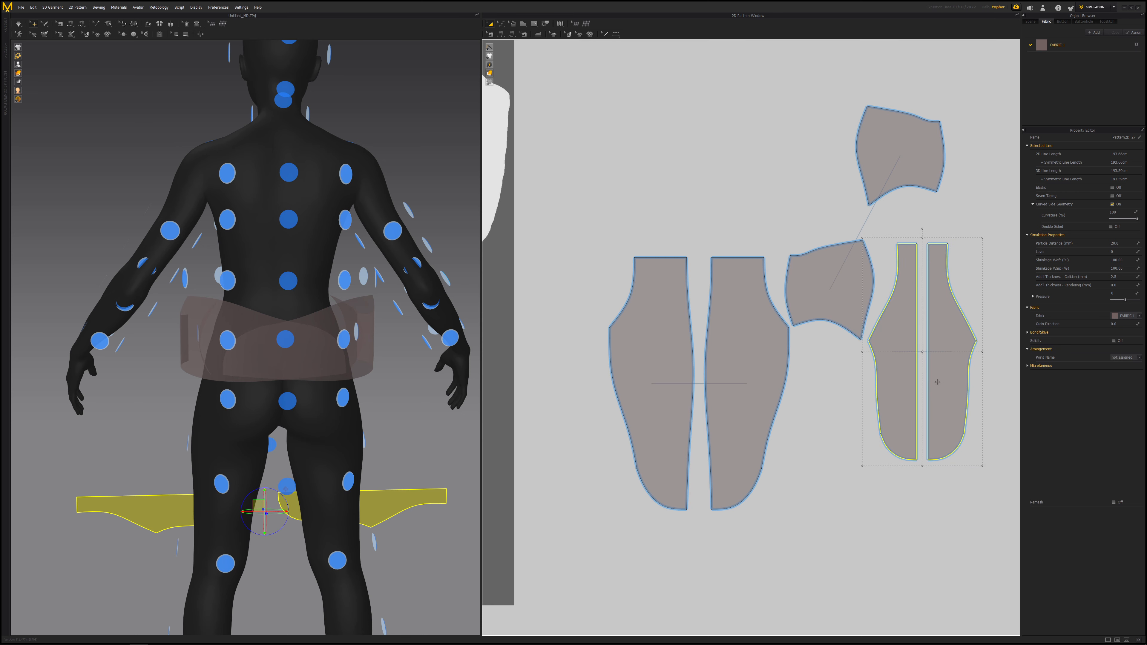
drag(885, 141, 569, 288)
click(678, 213)
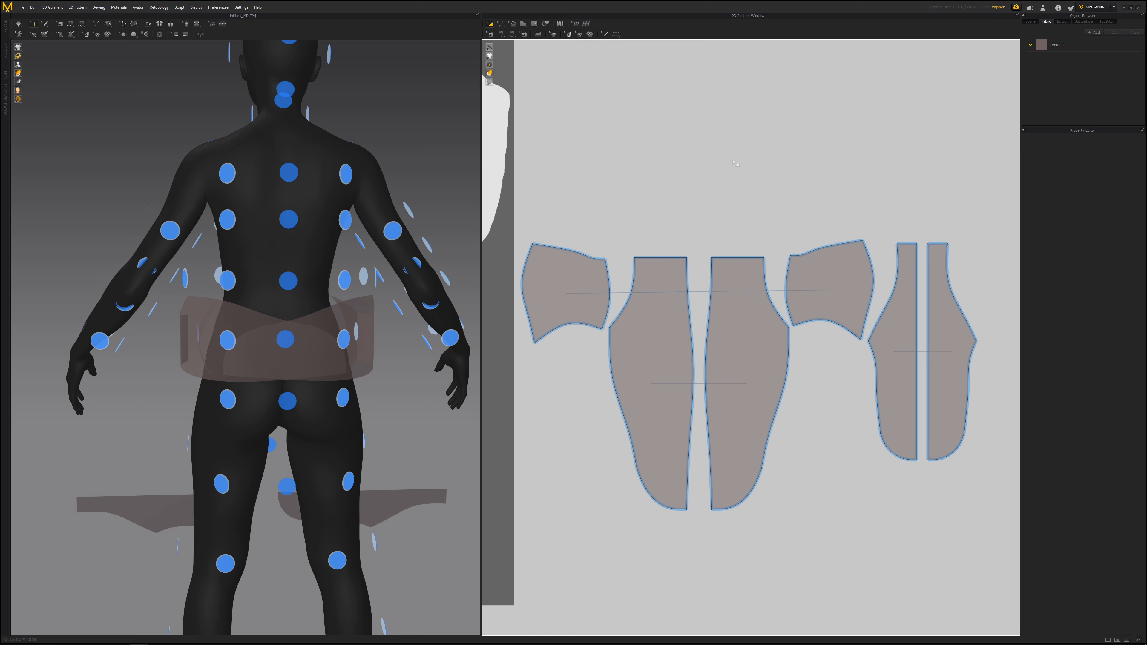
scroll(705, 326, down, 1)
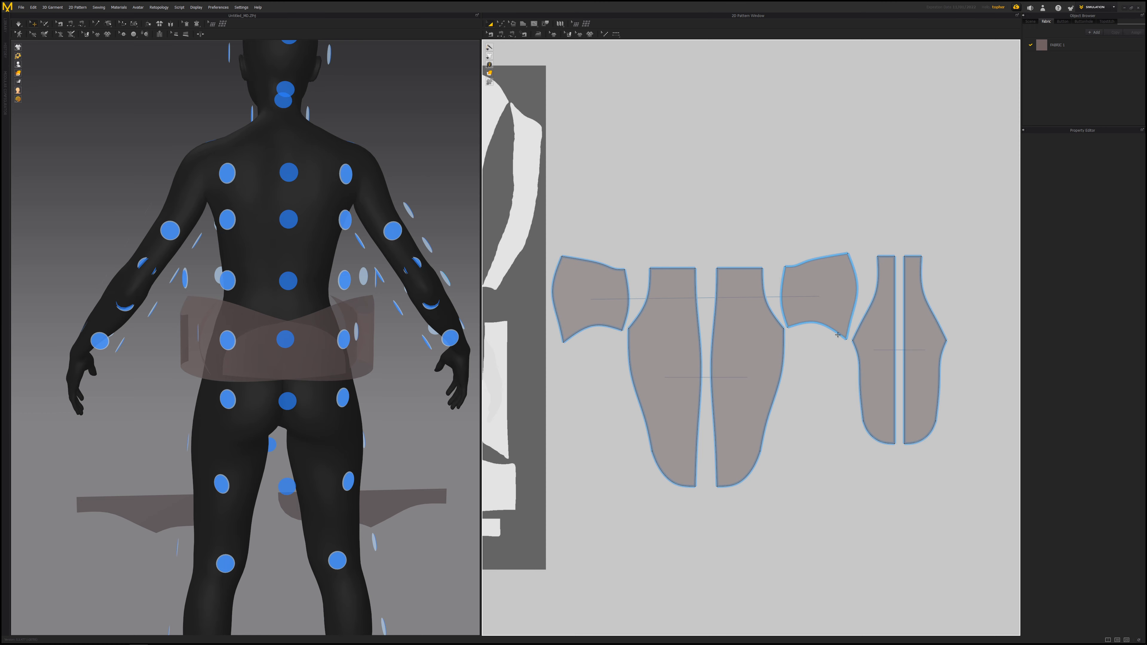
middle_drag(639, 223, 1029, 196)
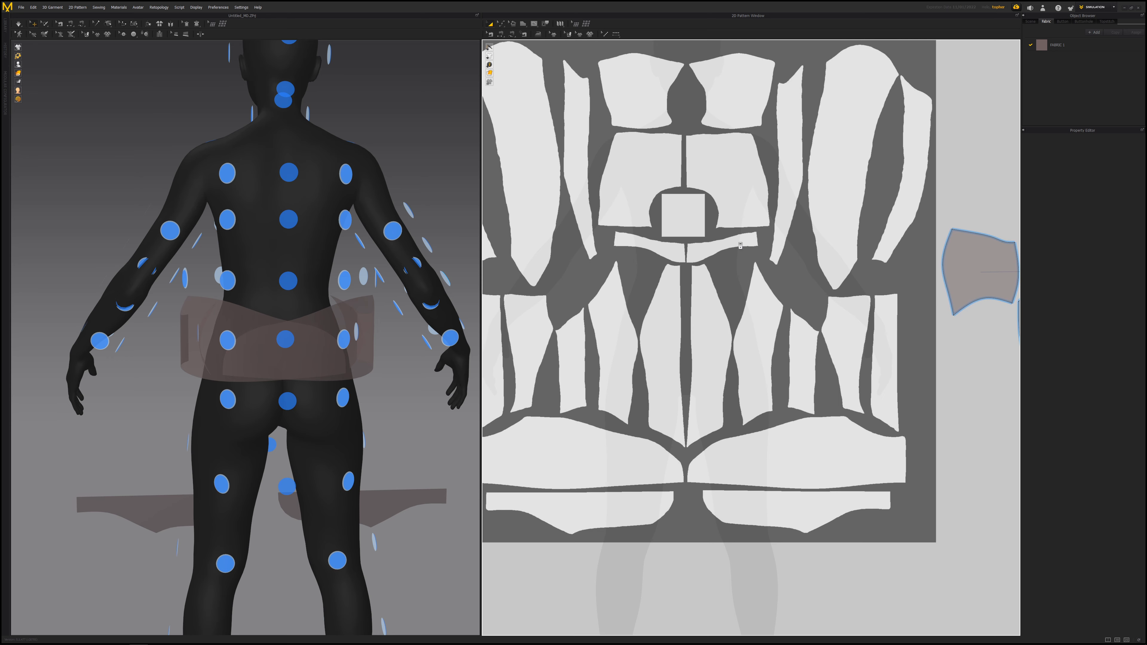
scroll(739, 243, down, 2)
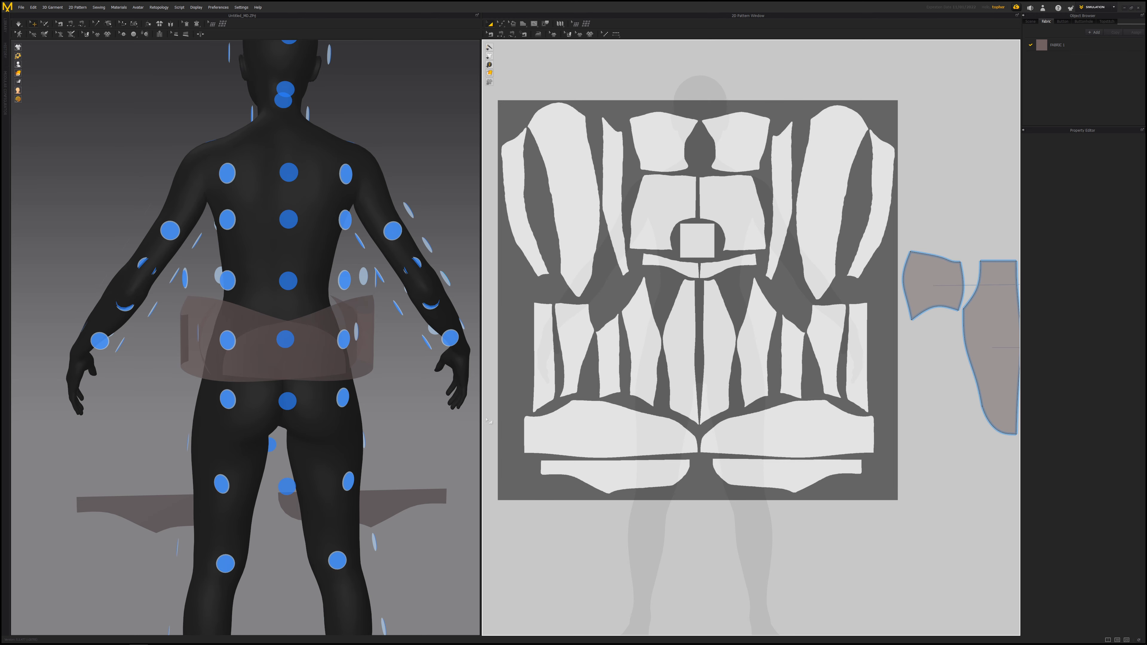
middle_drag(774, 301, 458, 291)
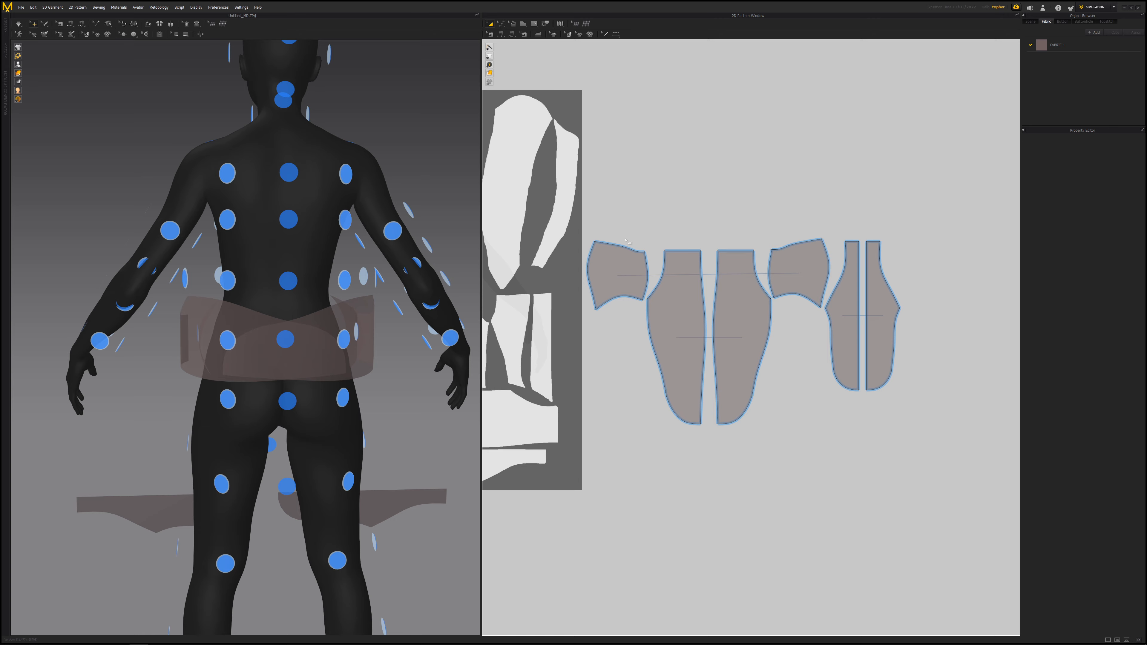
- Place the left tall panel onto a back hip arrangement point on the avatar
middle_drag(747, 353, 820, 378)
scroll(808, 358, up, 3)
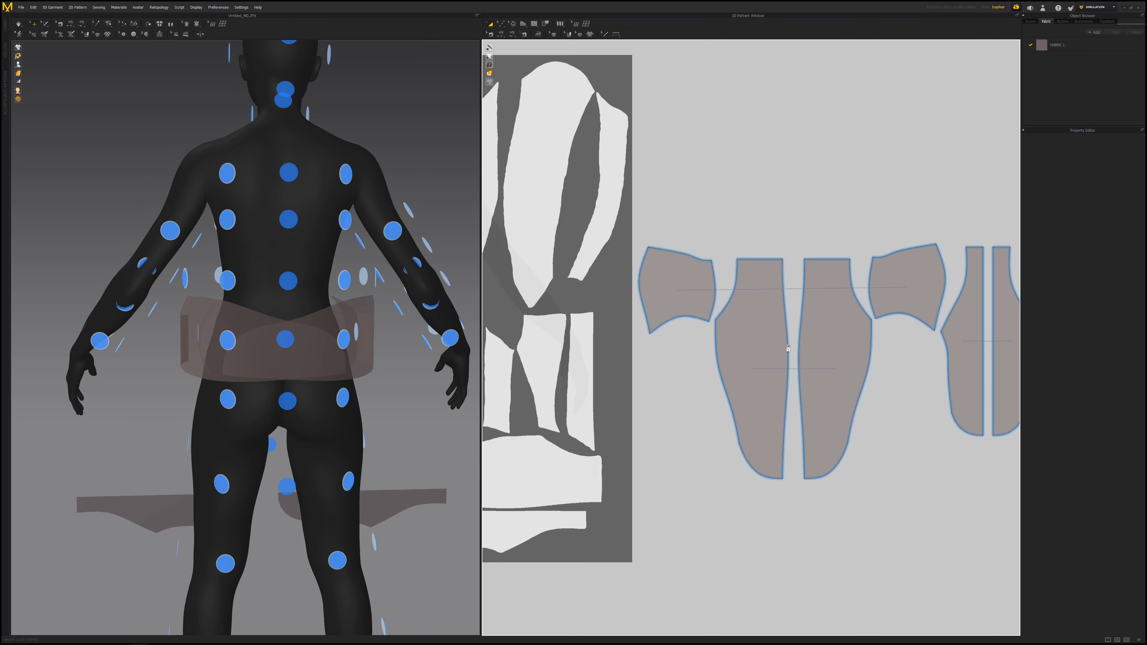
click(671, 276)
right_drag(271, 273, 451, 276)
click(357, 344)
right_drag(349, 351, 426, 321)
click(299, 339)
click(342, 344)
click(302, 369)
click(351, 348)
click(345, 414)
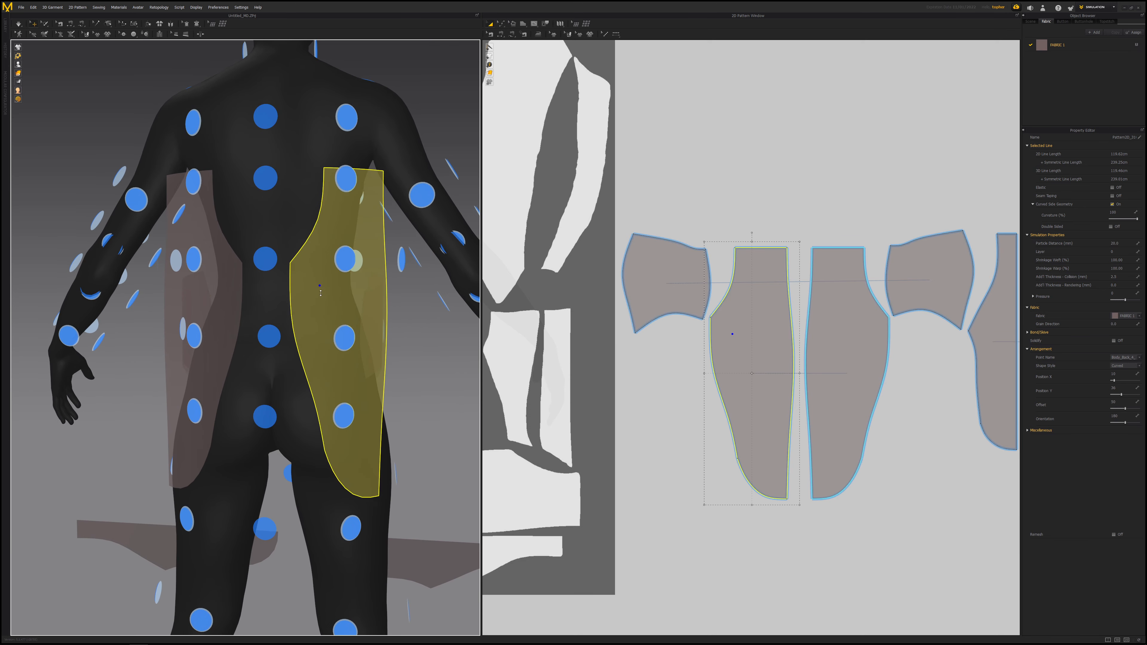
click(357, 526)
right_drag(356, 526, 283, 398)
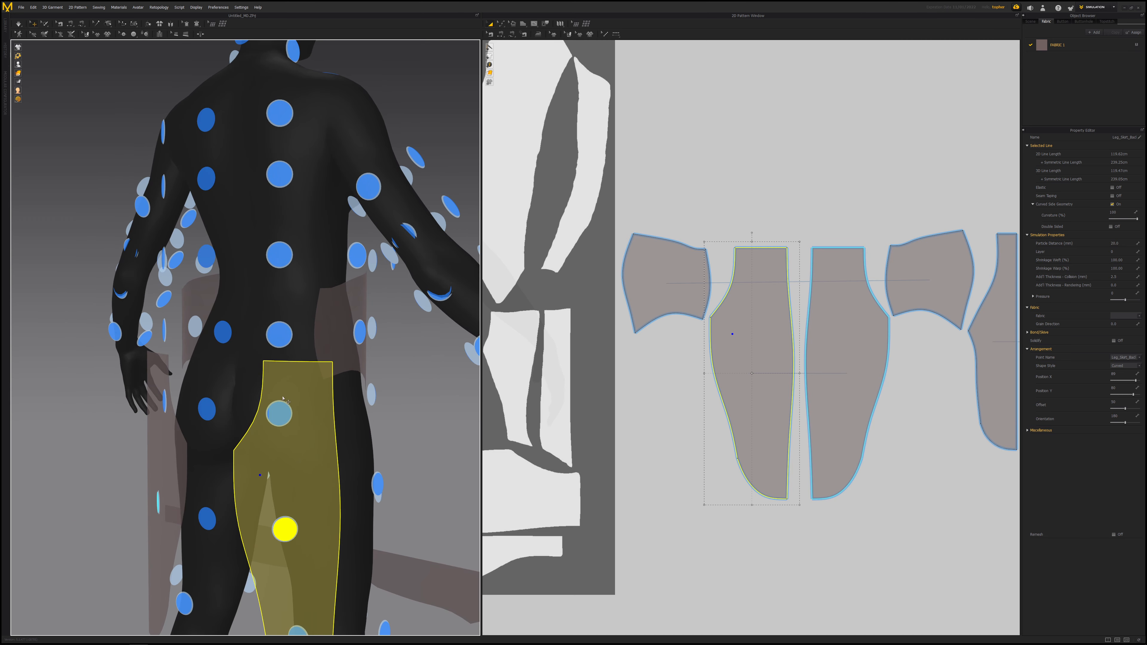
click(282, 413)
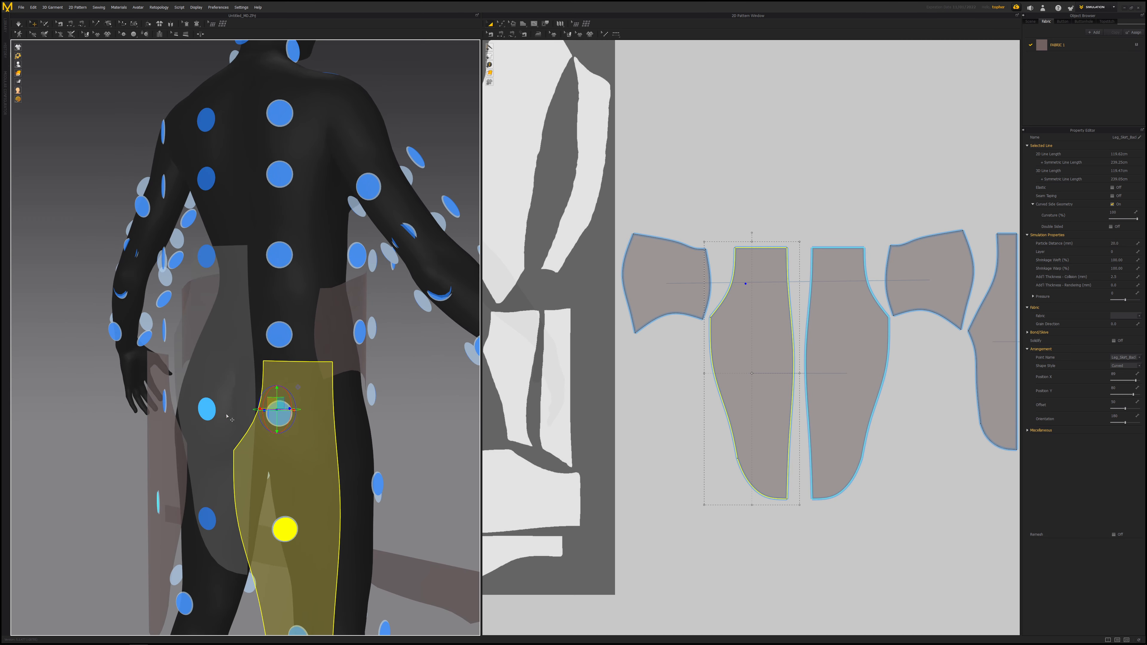
- Place the right tall panel on the avatar's back beside the left one
right_drag(230, 418, 310, 419)
click(257, 482)
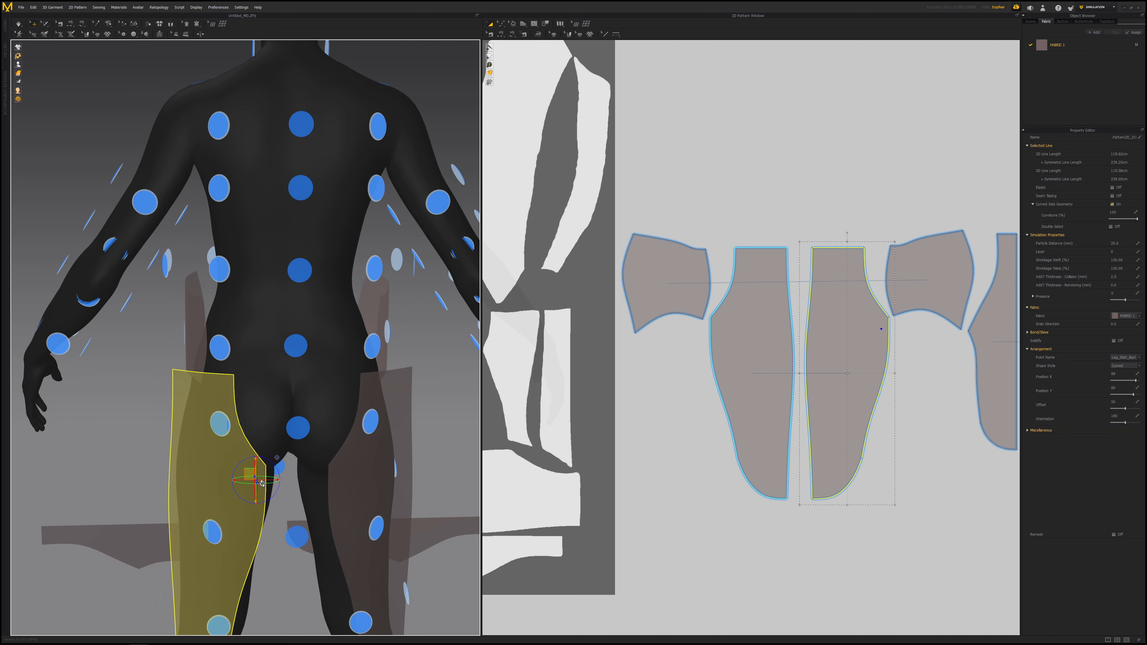
click(223, 425)
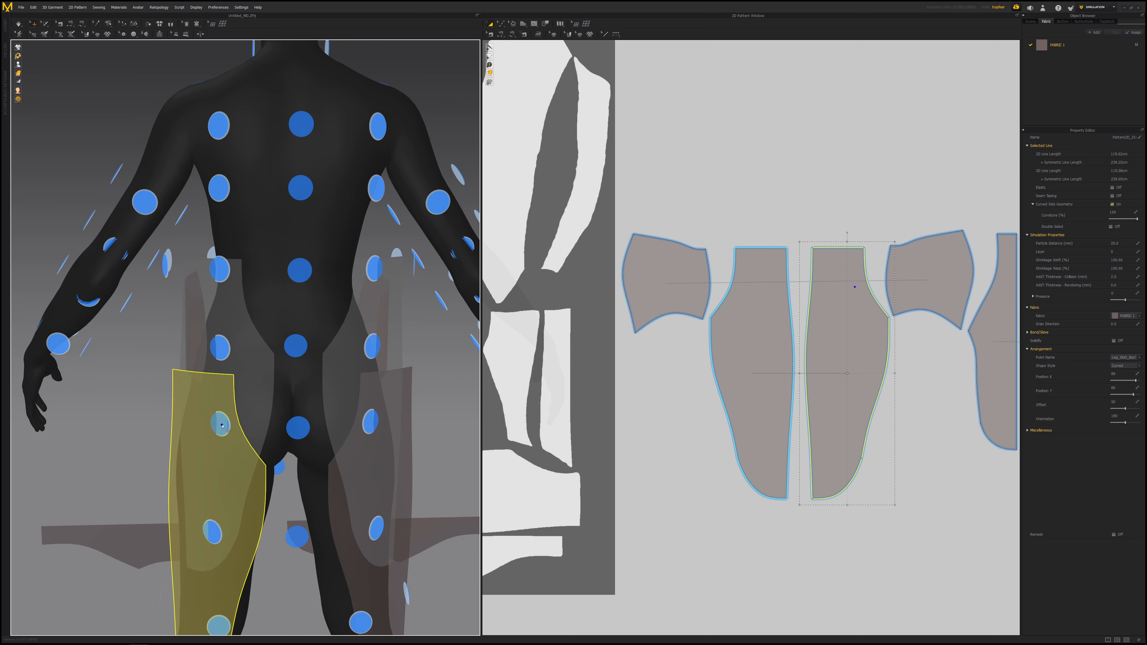
click(222, 425)
right_drag(222, 425, 287, 395)
shift+click(288, 393)
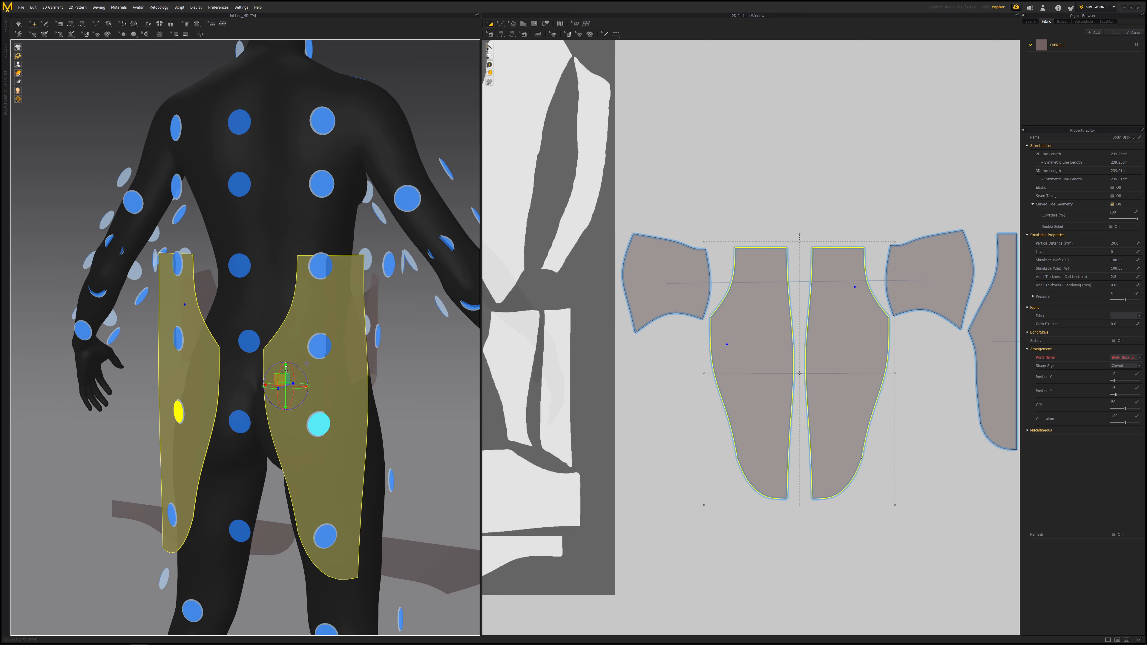
- Shift the two tall panels lower on the avatar's back
drag(286, 367, 286, 398)
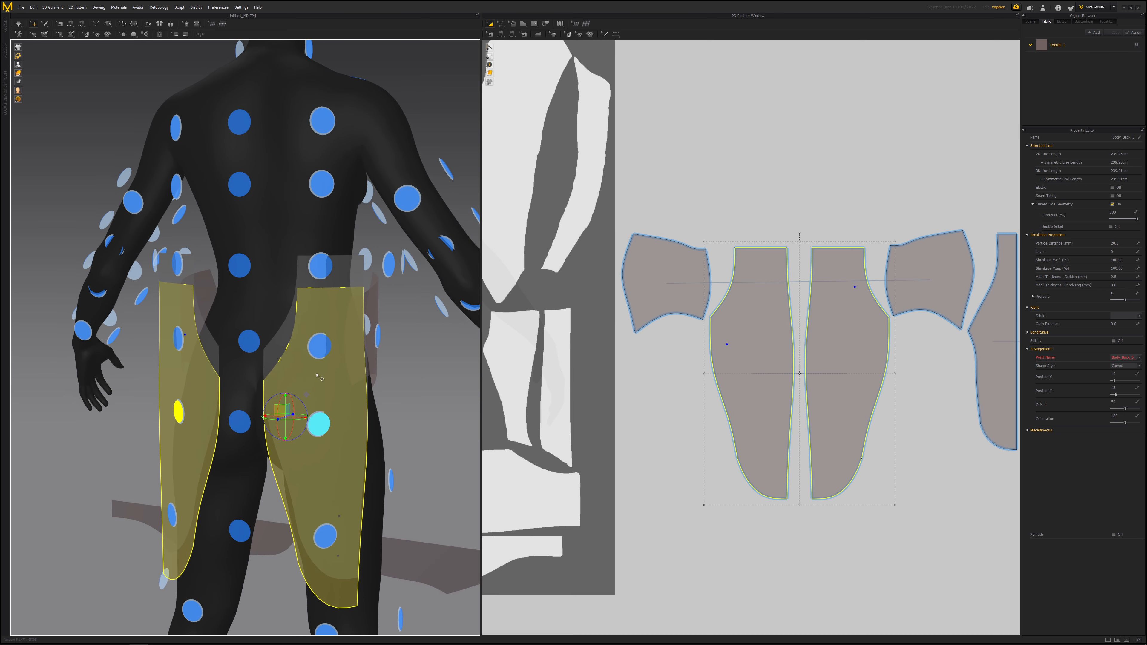
right_drag(316, 375, 273, 371)
right_drag(199, 374, 254, 417)
click(355, 406)
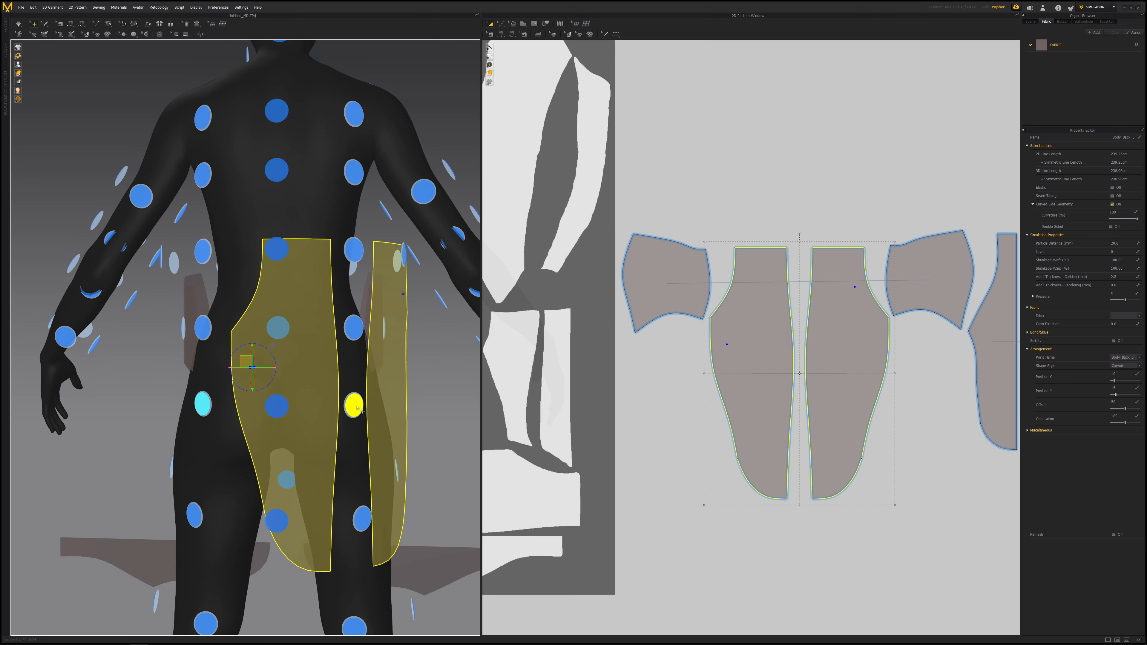
- Reposition the tall panels on the left and right back hip arrangement points and adjust their placement
click(306, 335)
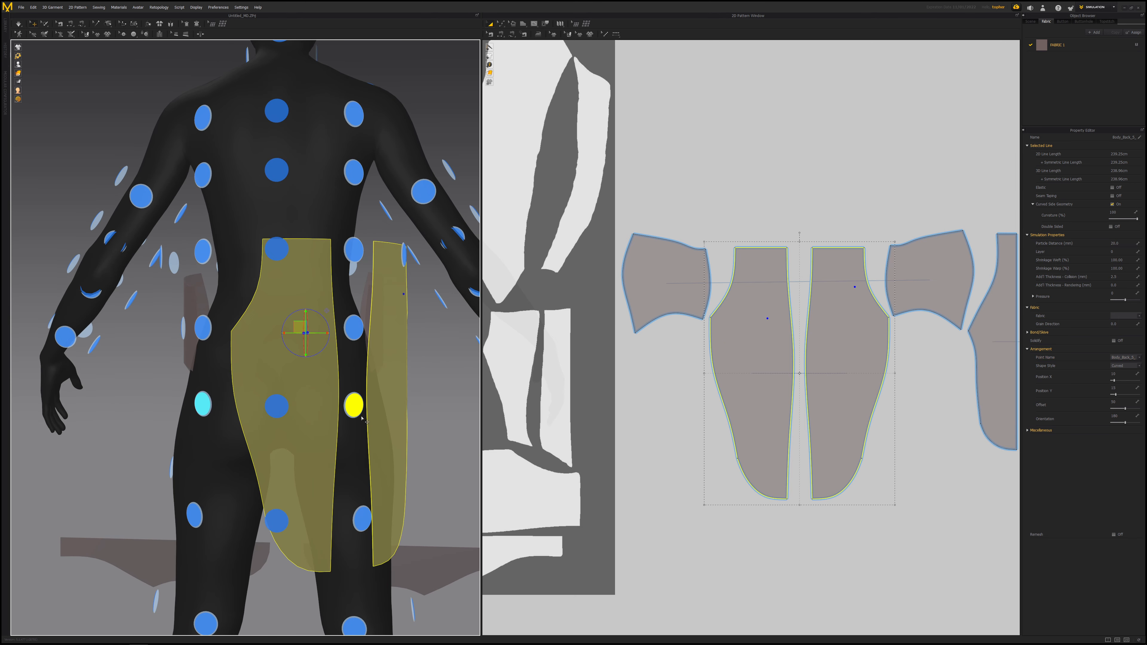
click(420, 399)
click(311, 384)
click(353, 404)
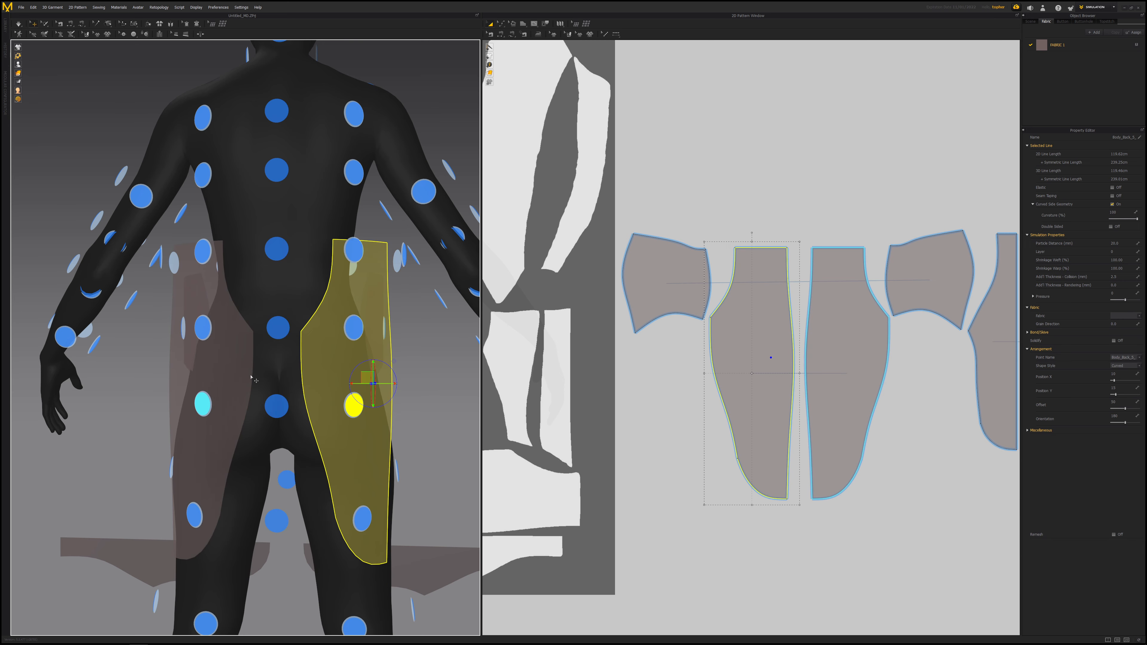
click(319, 355)
click(203, 403)
mouse_move(271, 379)
right_down()
mouse_move(312, 384)
mouse_move(268, 383)
mouse_move(285, 368)
mouse_move(269, 360)
right_up()
shift+click(321, 385)
drag(270, 358, 325, 375)
right_drag(324, 377, 284, 390)
middle_drag(322, 477, 281, 339)
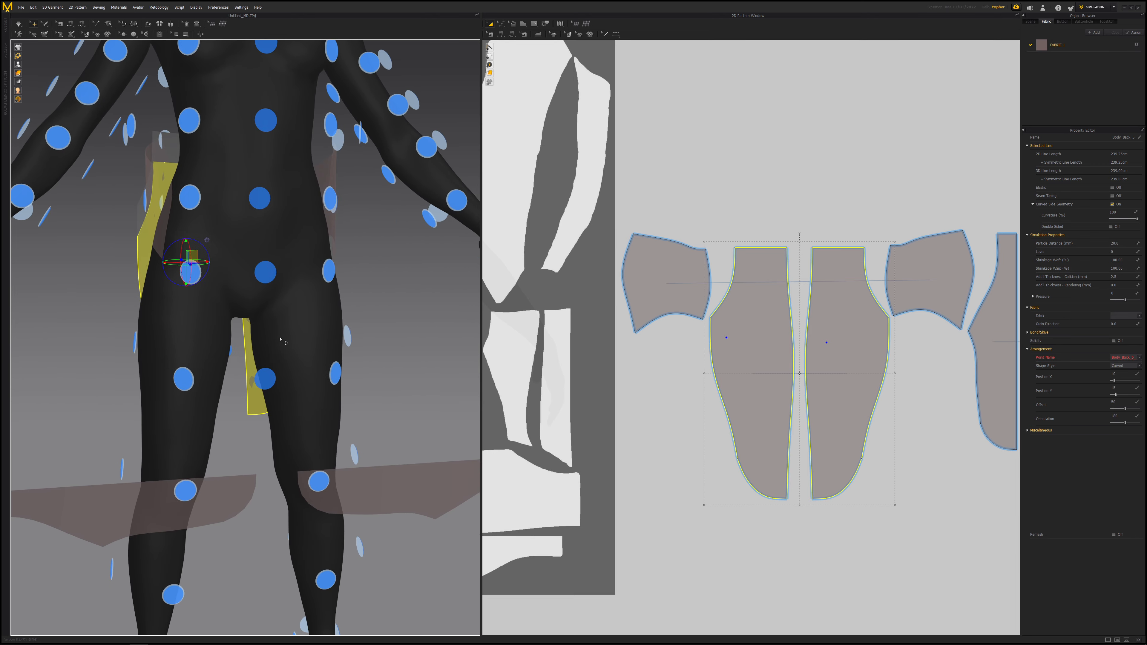
- Place a narrow side panel on the avatar's side arrangement point
click(374, 484)
scroll(373, 365, down, 5)
middle_drag(373, 365, 367, 391)
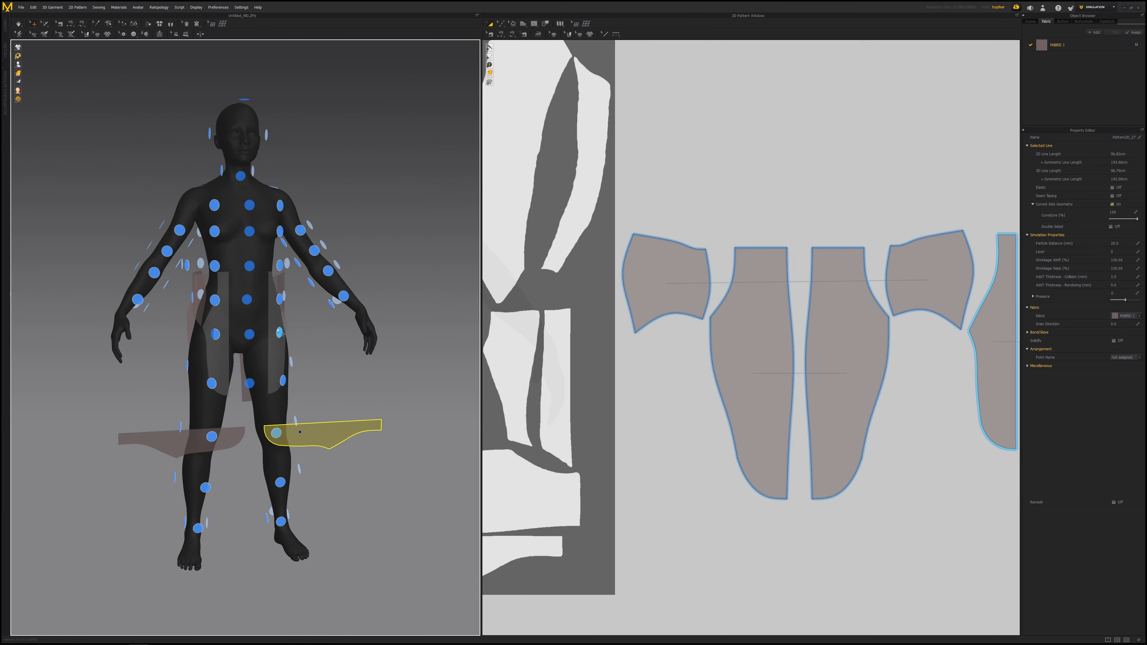
click(279, 333)
scroll(321, 374, up, 5)
scroll(321, 374, up, 5)
right_drag(321, 374, 93, 180)
scroll(279, 337, down, 5)
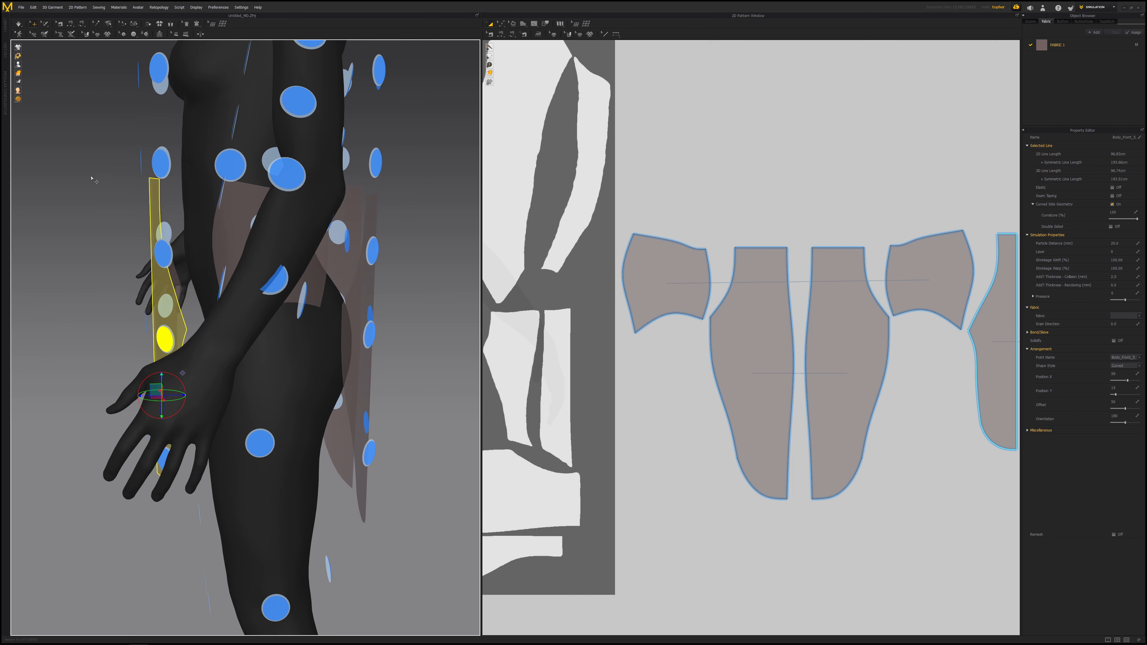
click(35, 64)
right_drag(158, 149, 393, 248)
scroll(310, 223, down, 5)
right_drag(310, 225, 438, 220)
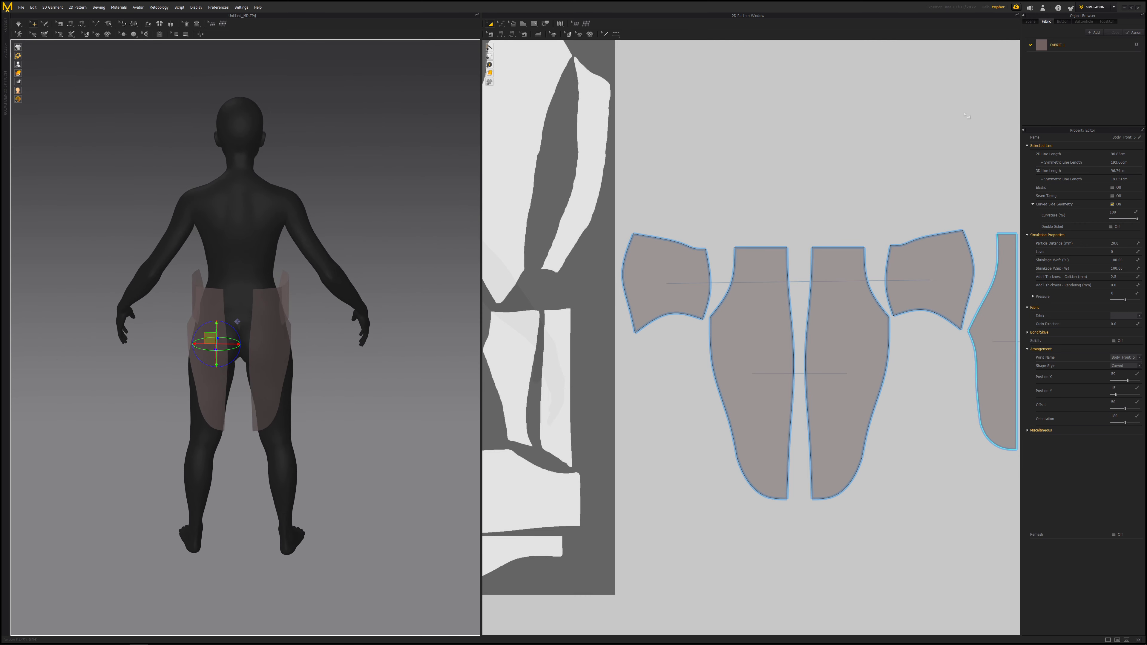
- Select the fabric and set its opacity to 100
click(1085, 43)
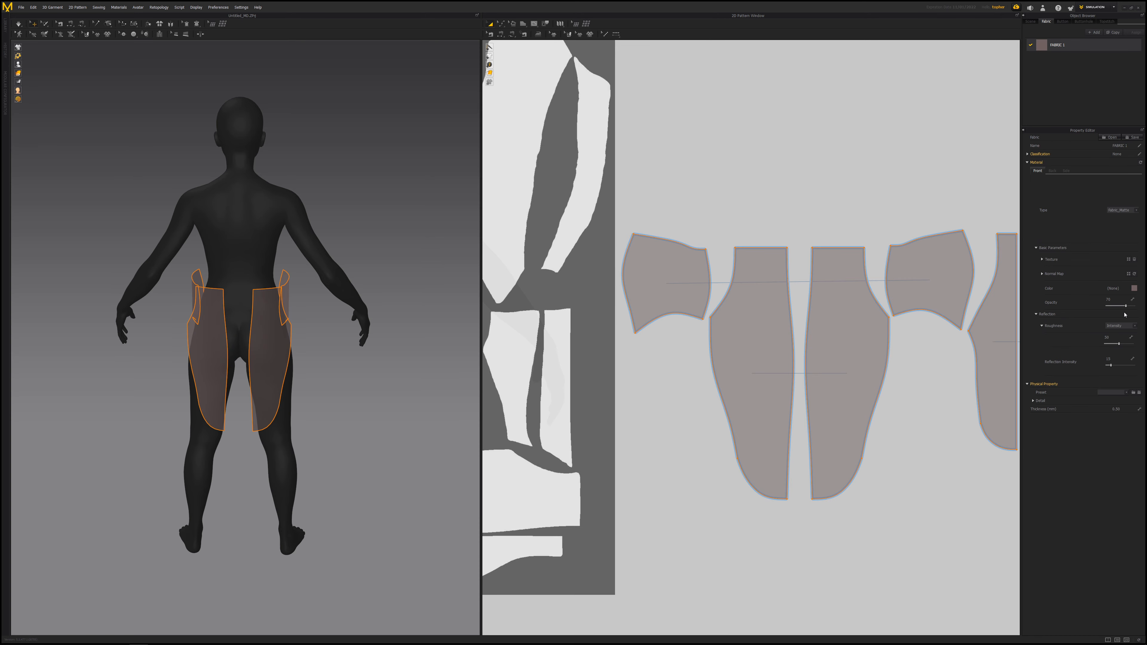
drag(1126, 310, 1138, 308)
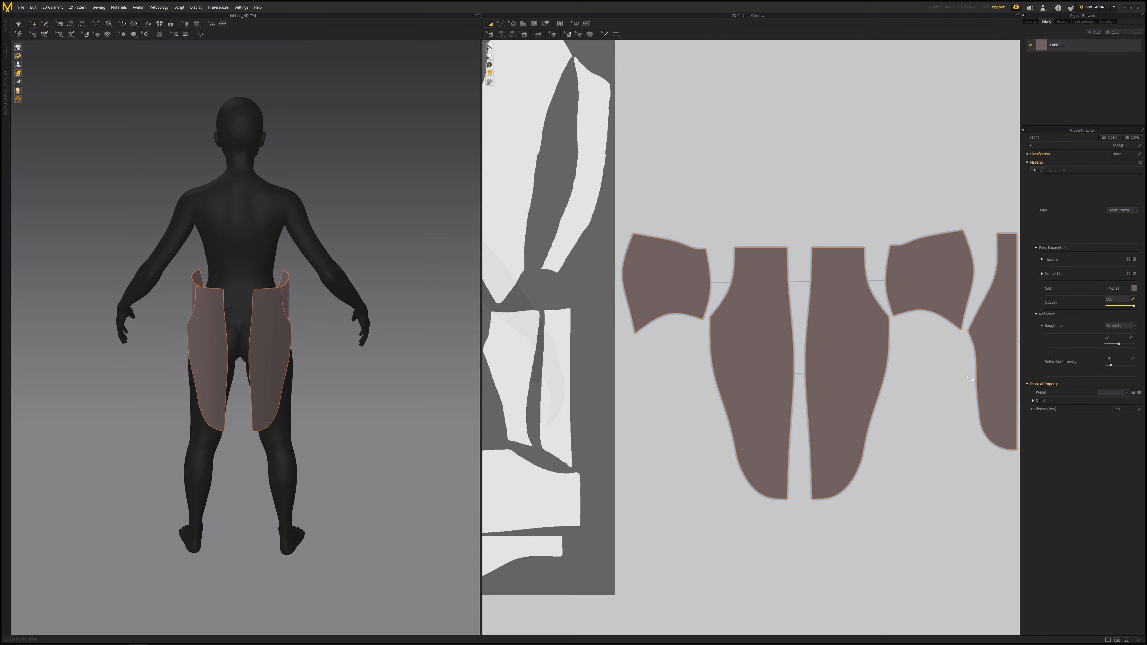
- Inspect the panel placement on the avatar from several angles and check the 2D layout
right_drag(516, 297, 780, 333)
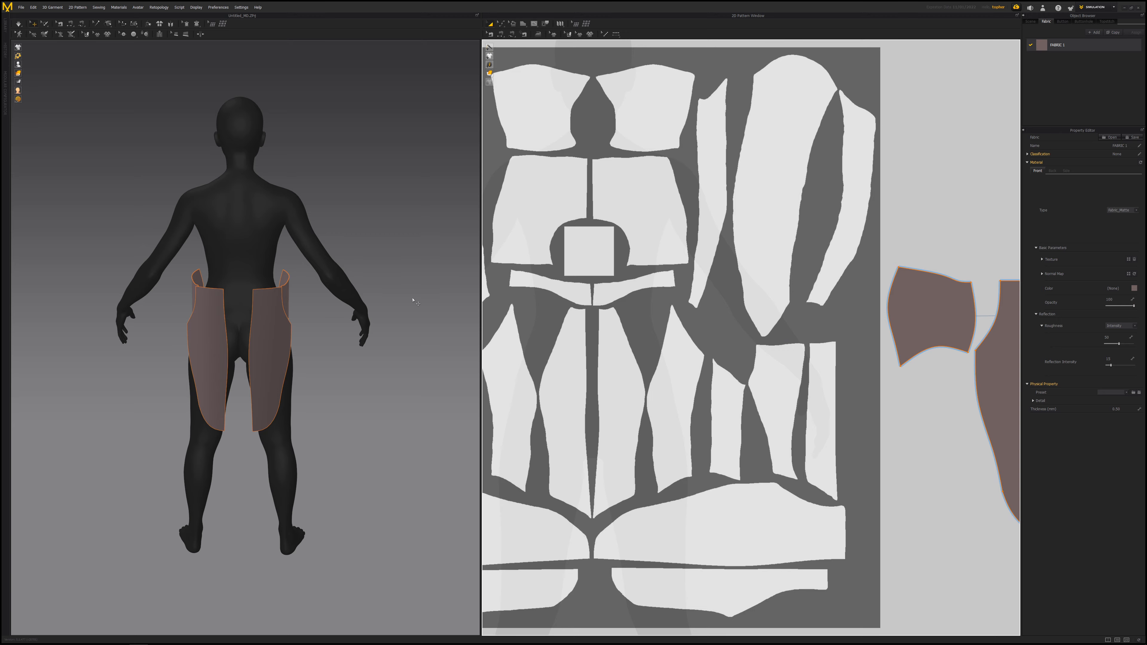
right_drag(203, 312, 244, 306)
scroll(335, 317, up, 7)
scroll(285, 296, down, 3)
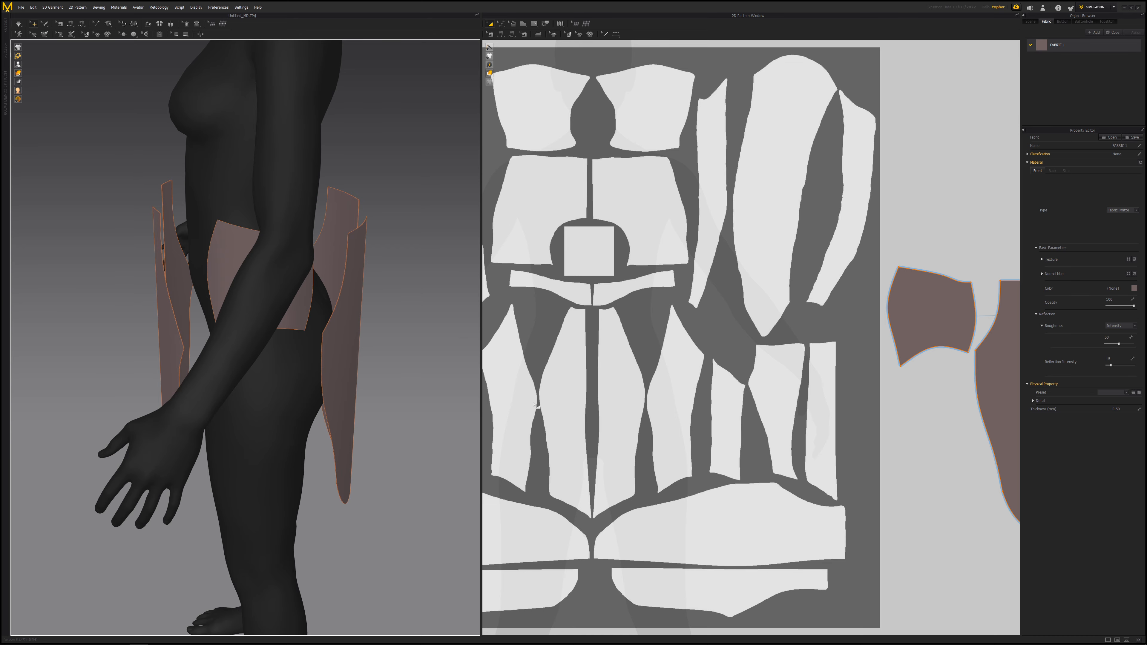
right_drag(271, 275, 339, 252)
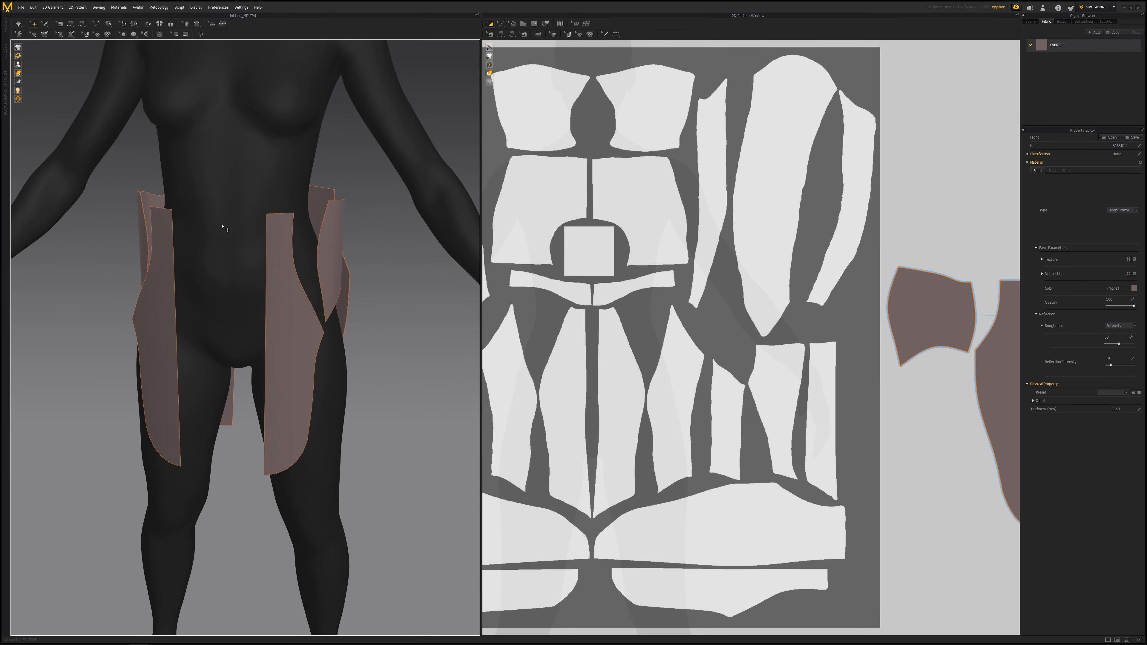
right_drag(223, 226, 322, 224)
middle_drag(796, 302, 500, 297)
mouse_move(822, 331)
middle_down()
mouse_move(704, 327)
mouse_move(778, 334)
middle_up()
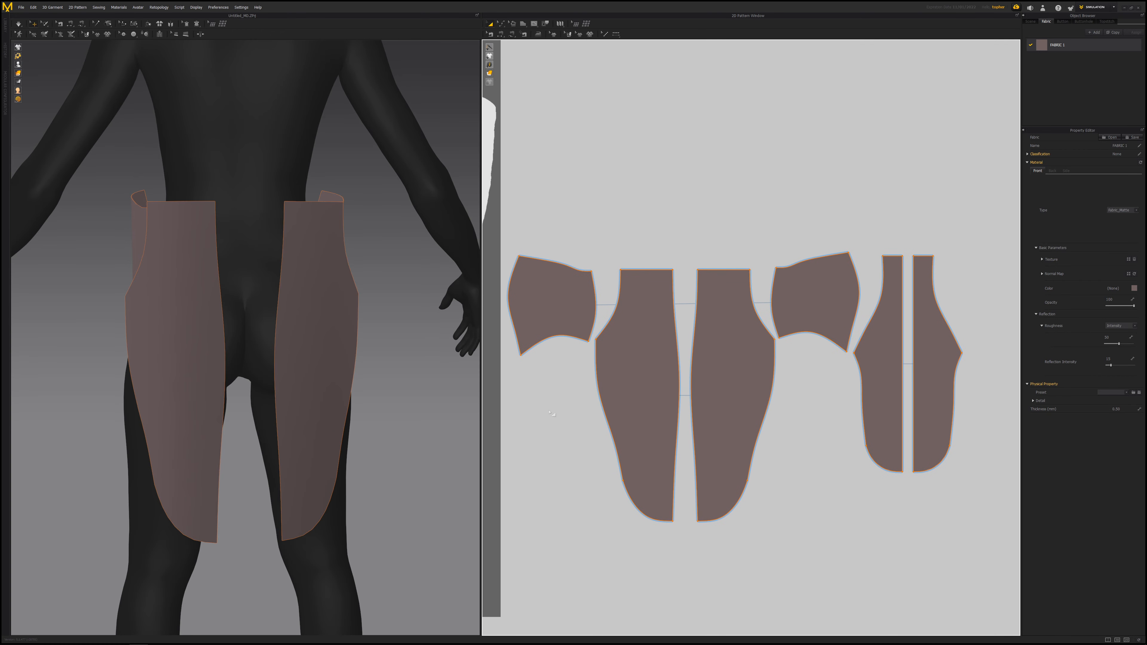
click(503, 34)
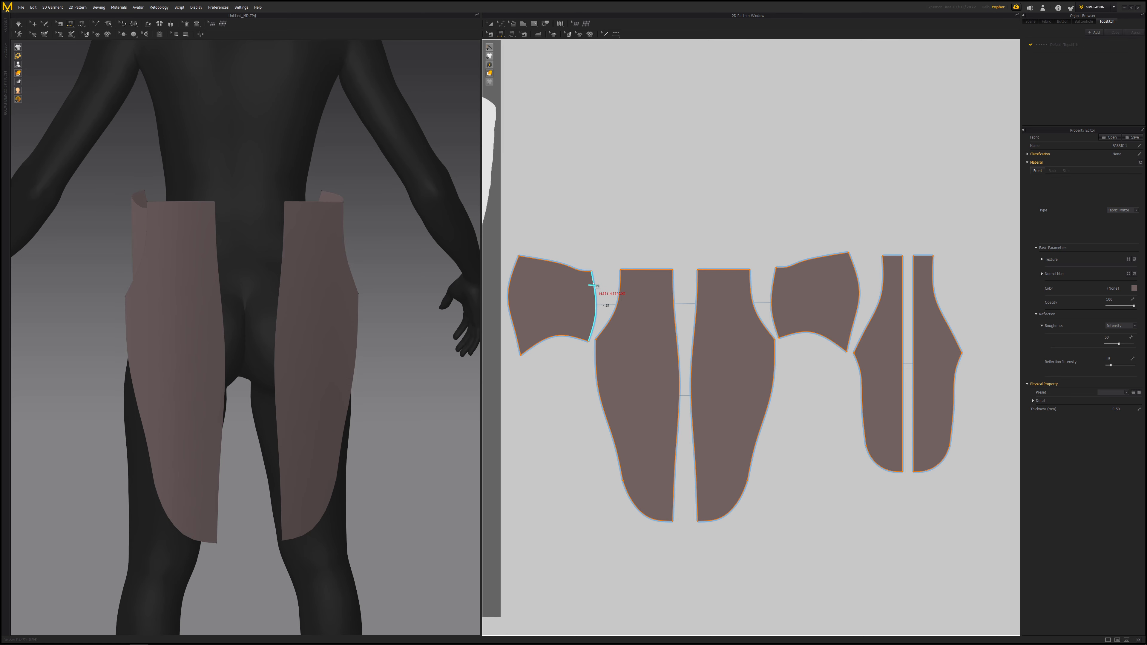
click(511, 33)
click(673, 269)
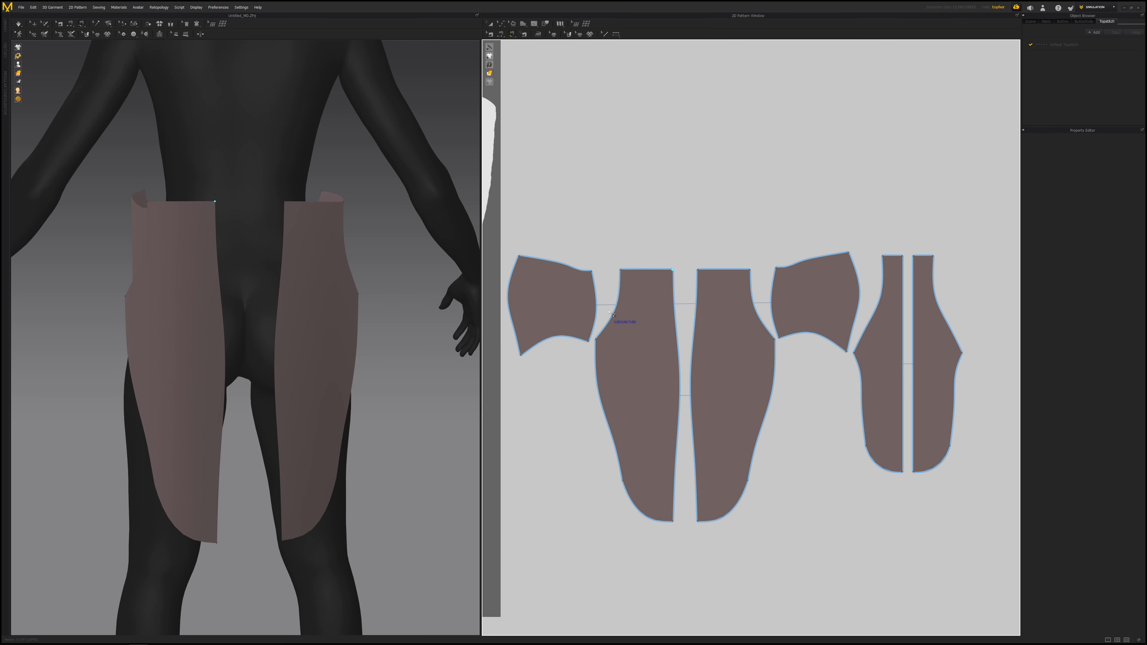
key(Escape)
- Sew the inner edges of the two tall panels together with Segment Sewing
click(502, 34)
click(595, 292)
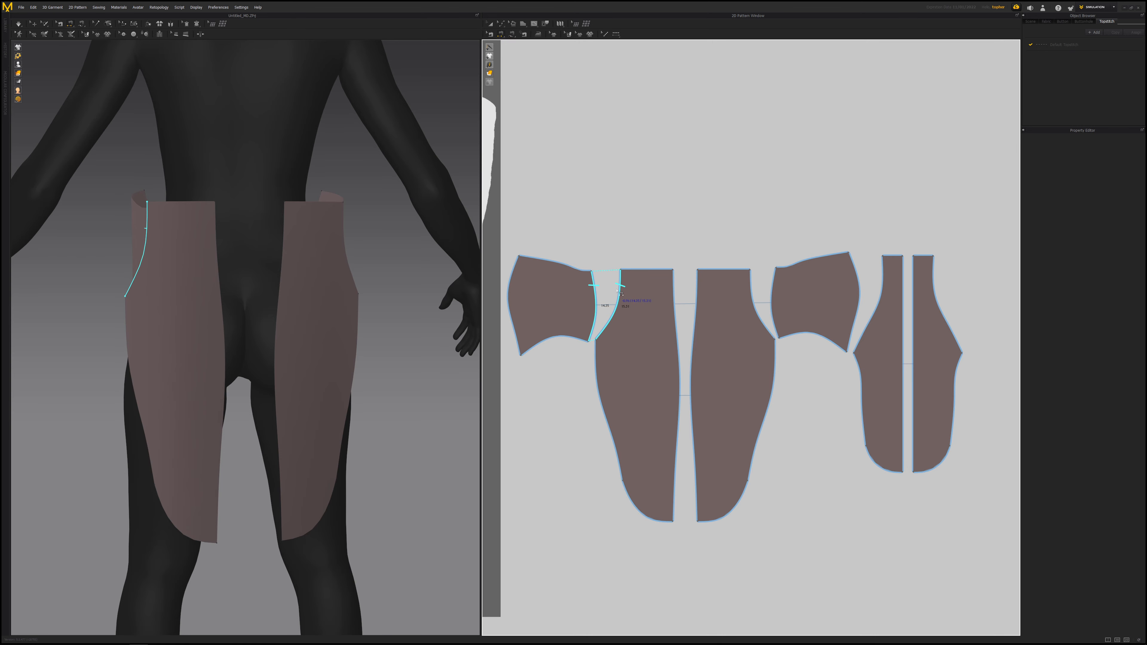
click(673, 299)
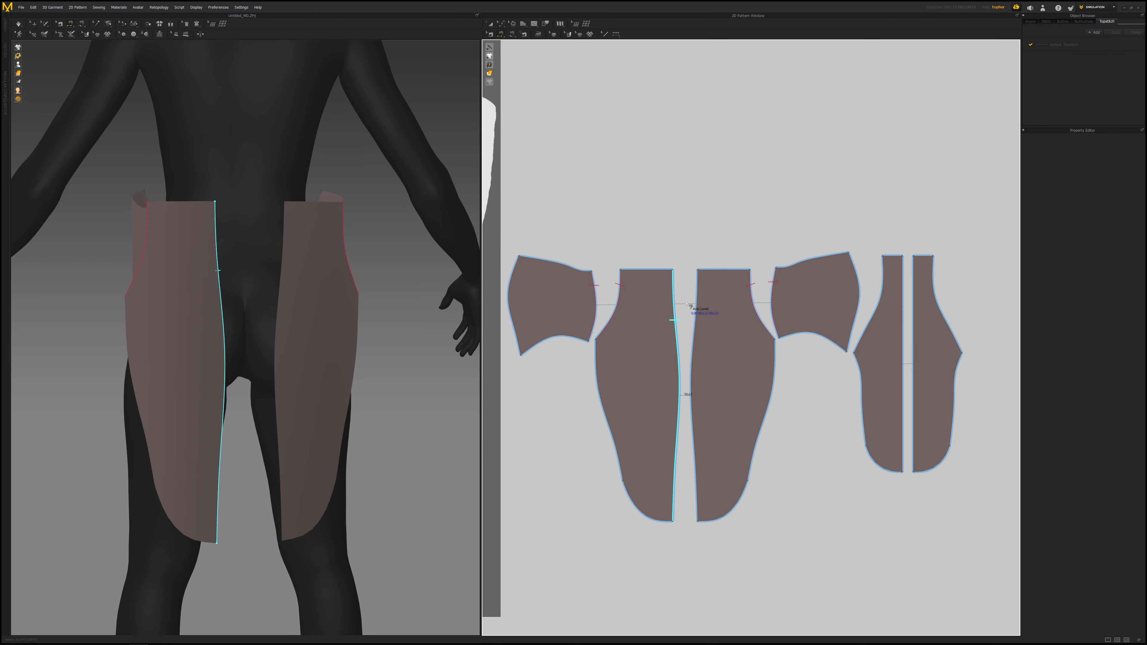
click(696, 308)
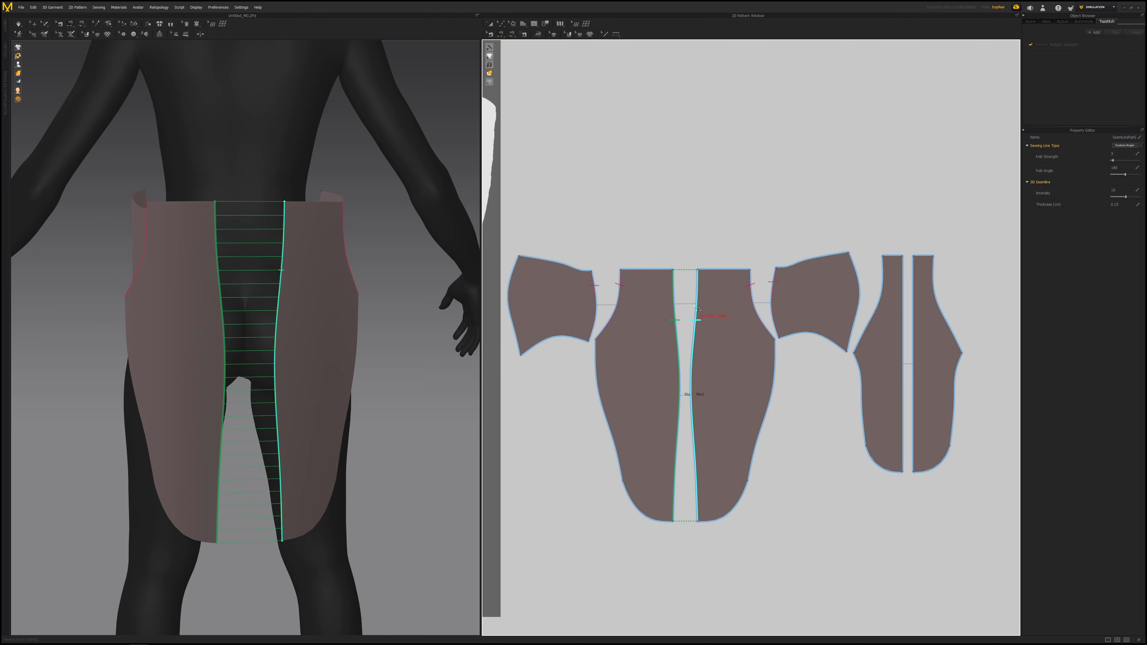
- Sew the right chest piece's outer edge to the left narrow side panel's edge
right_drag(235, 312, 239, 238)
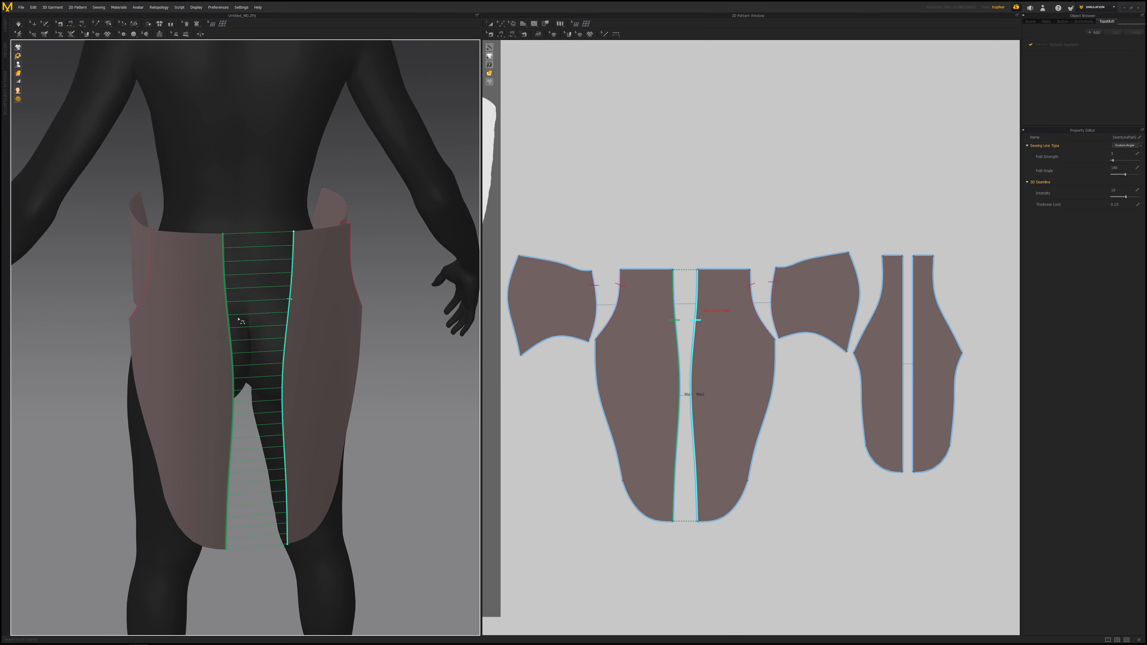
right_drag(292, 312, 246, 300)
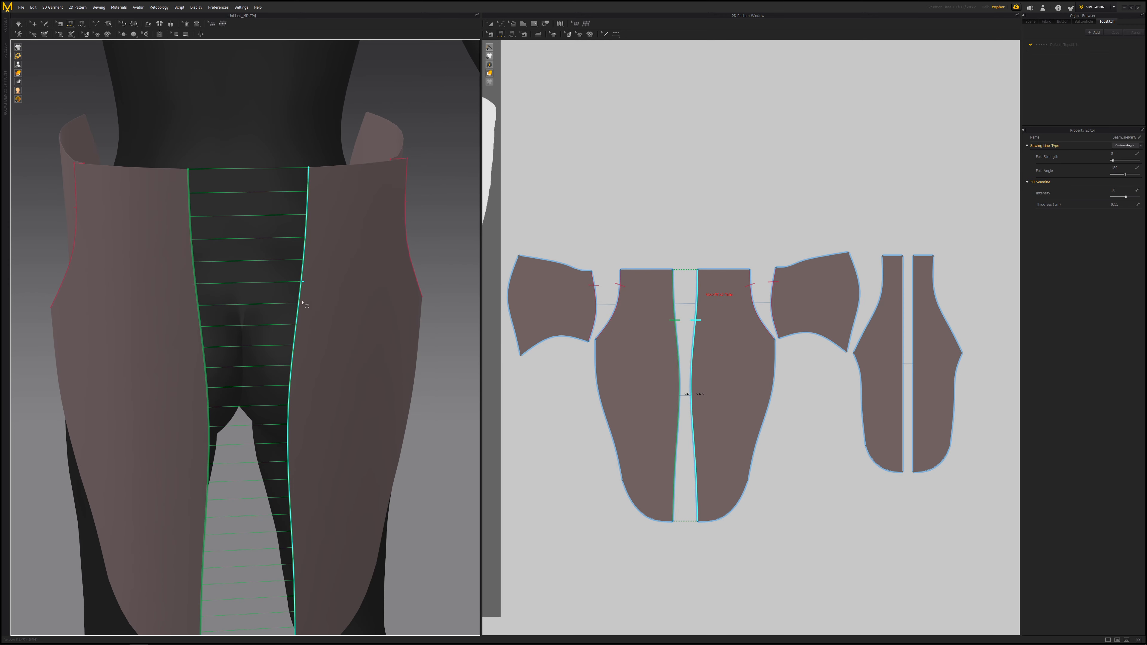
right_drag(302, 302, 239, 294)
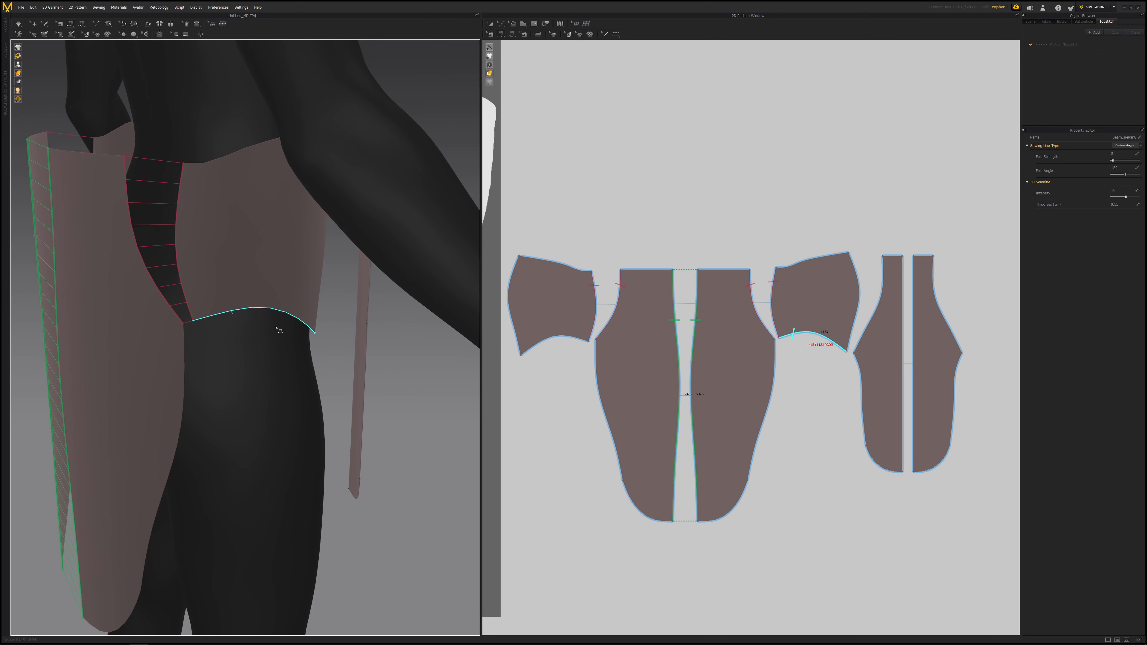
right_drag(279, 330, 402, 258)
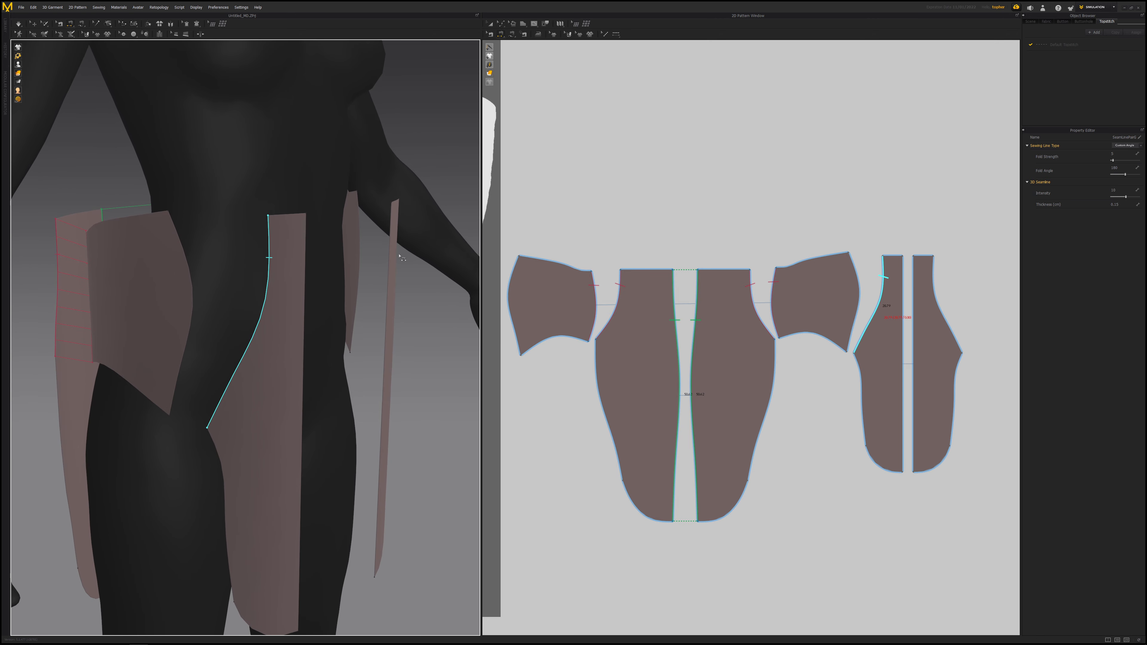
click(183, 250)
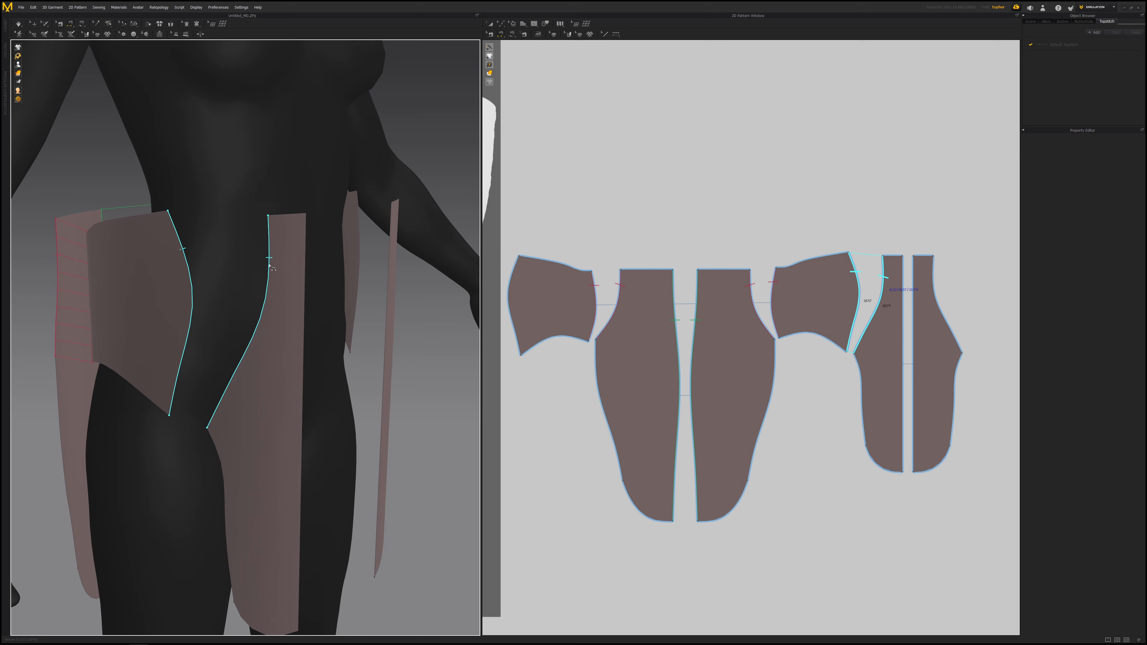
click(270, 267)
- Sew the inner edges of the two narrow side panels together
scroll(322, 322, down, 6)
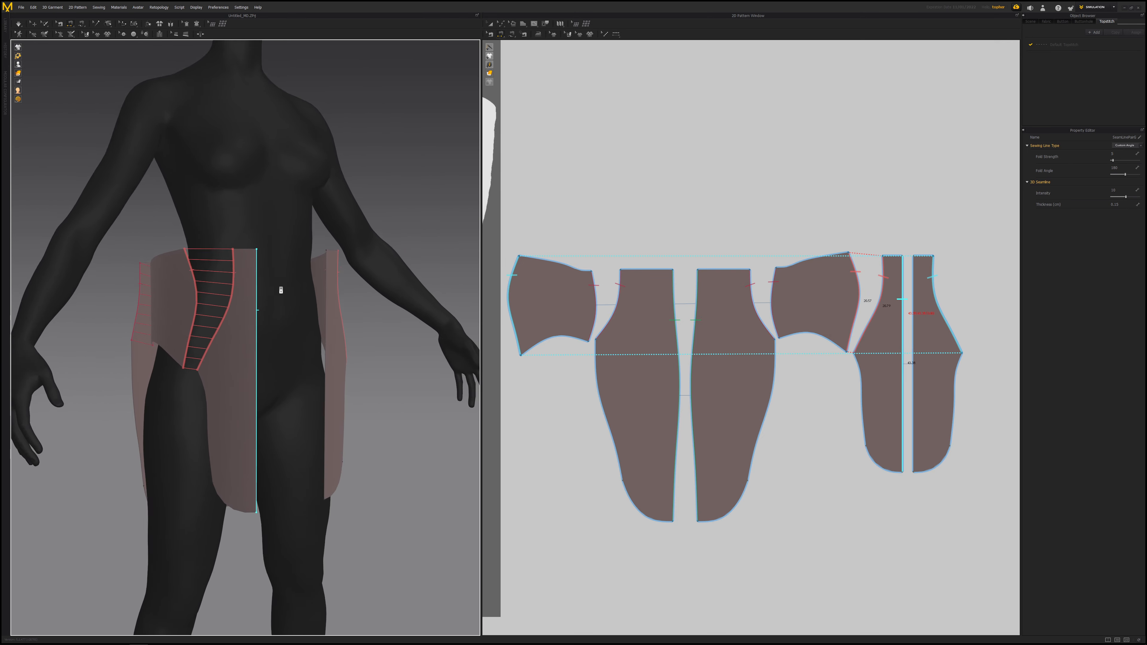
click(231, 322)
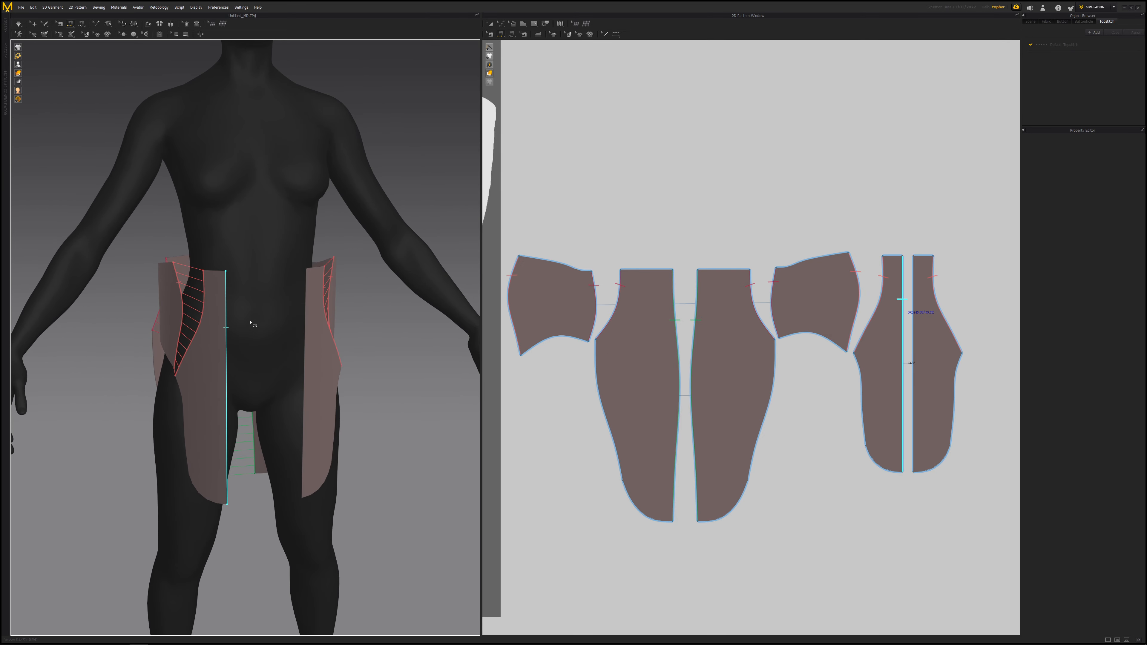
click(305, 326)
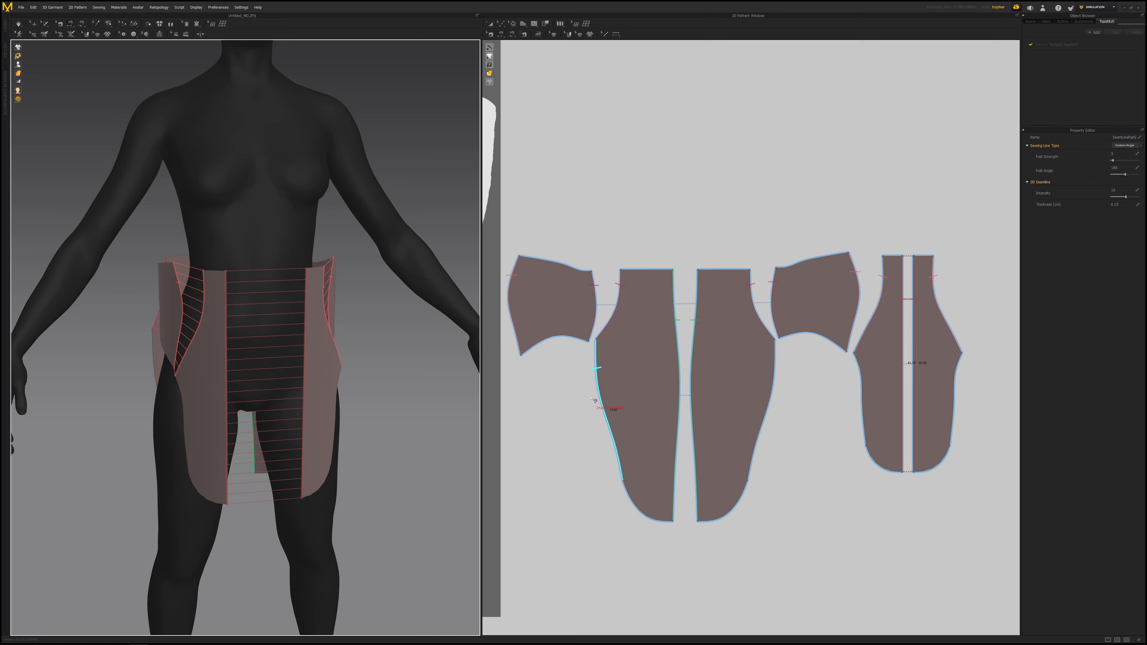
- Sew the tall panel's side edge to the adjoining narrow side panel and return to the selection tool
right_drag(316, 317, 881, 329)
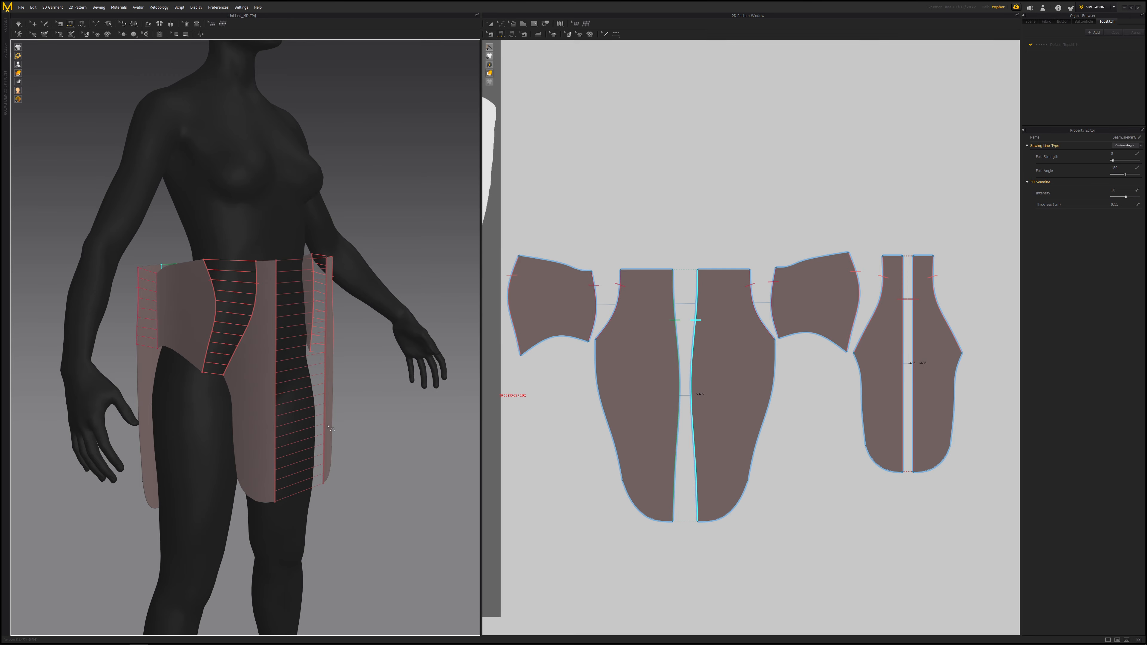
click(490, 24)
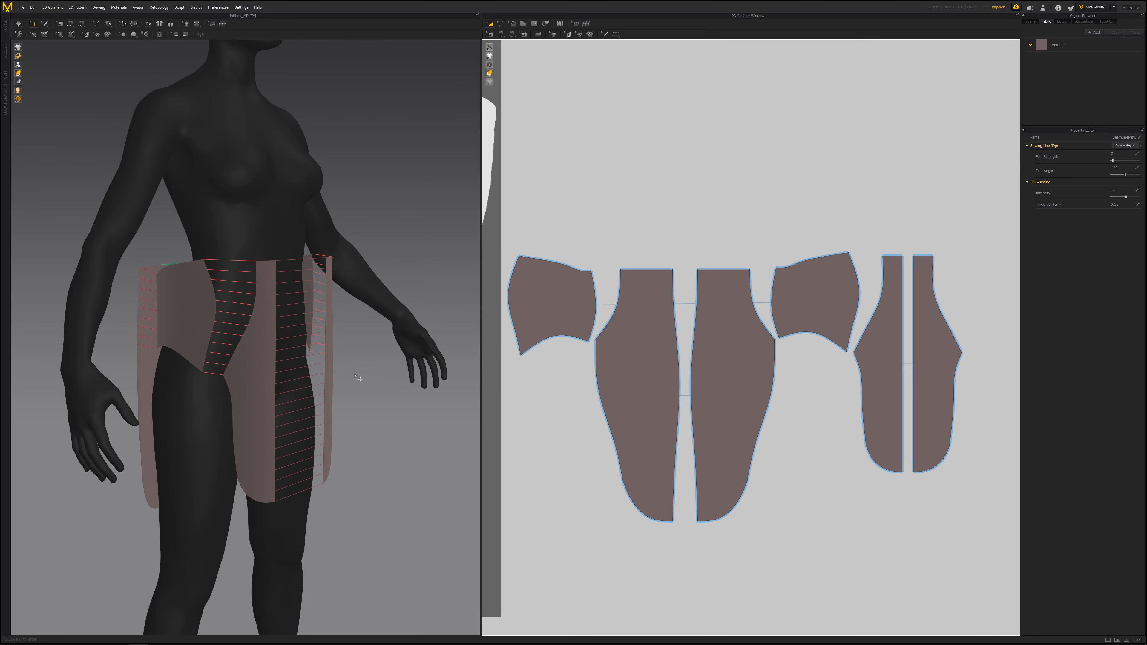
- Run the simulation to drape the sewn jacket panels onto the avatar
mouse_move(359, 379)
right_down()
mouse_move(289, 376)
mouse_move(345, 371)
right_up()
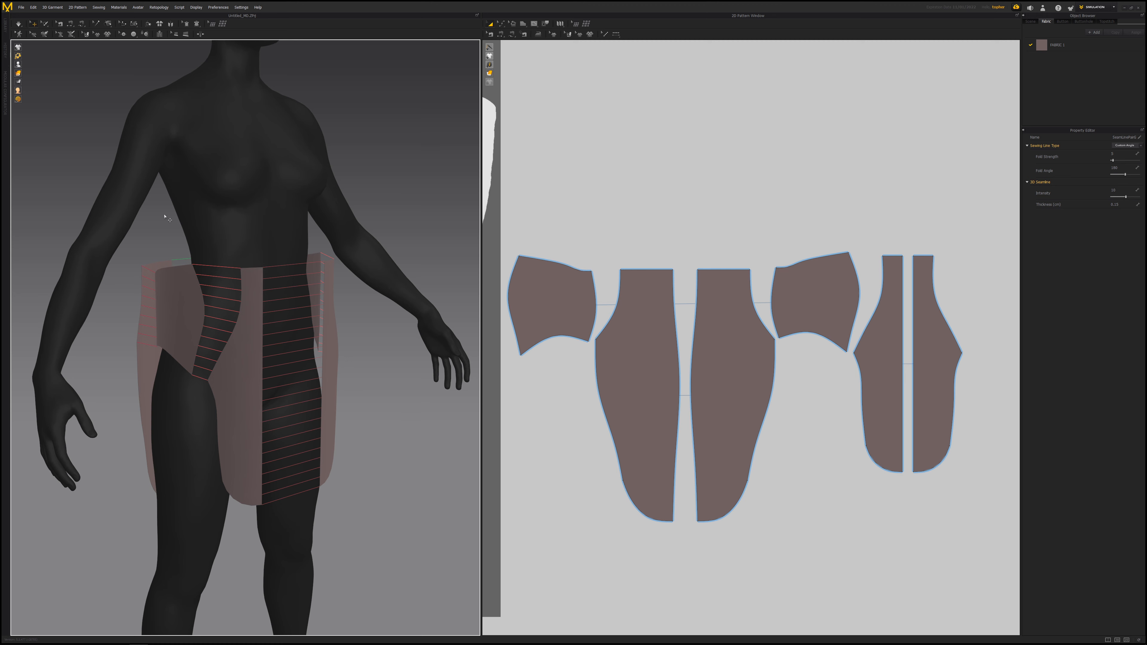
click(19, 24)
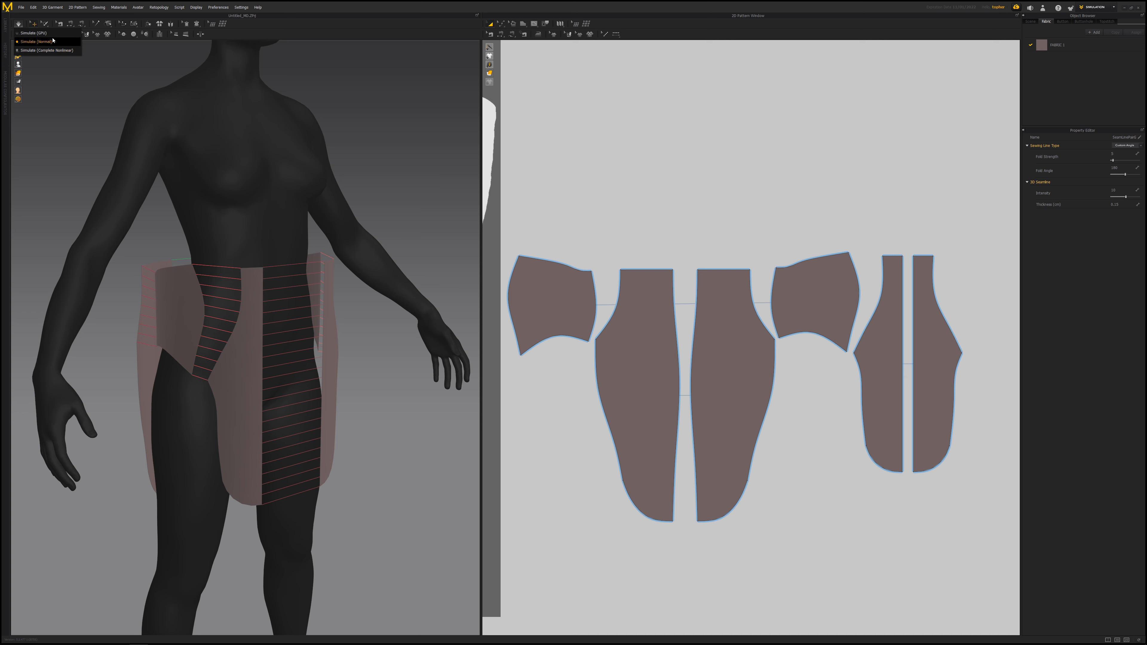
click(45, 33)
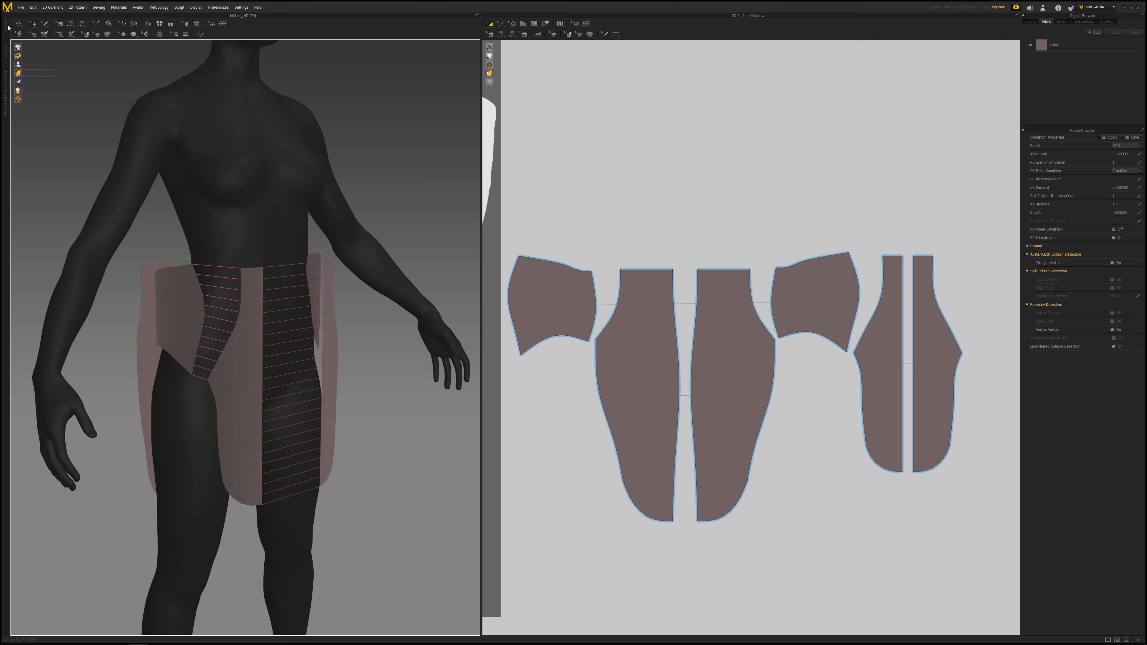
click(19, 26)
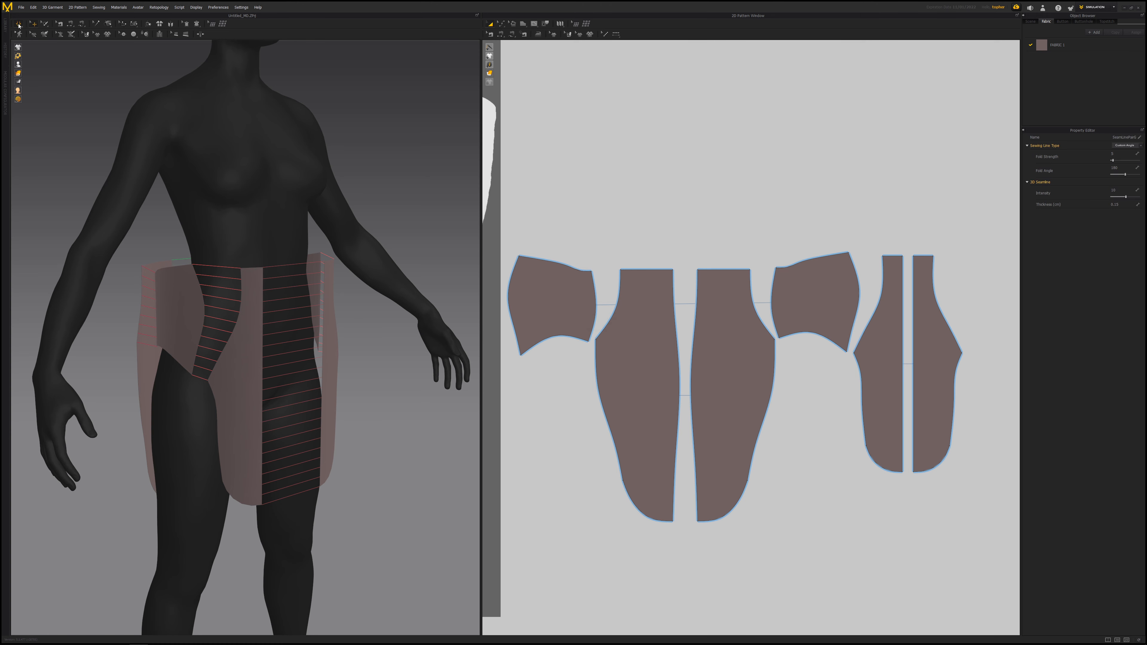
right_drag(153, 210, 141, 284)
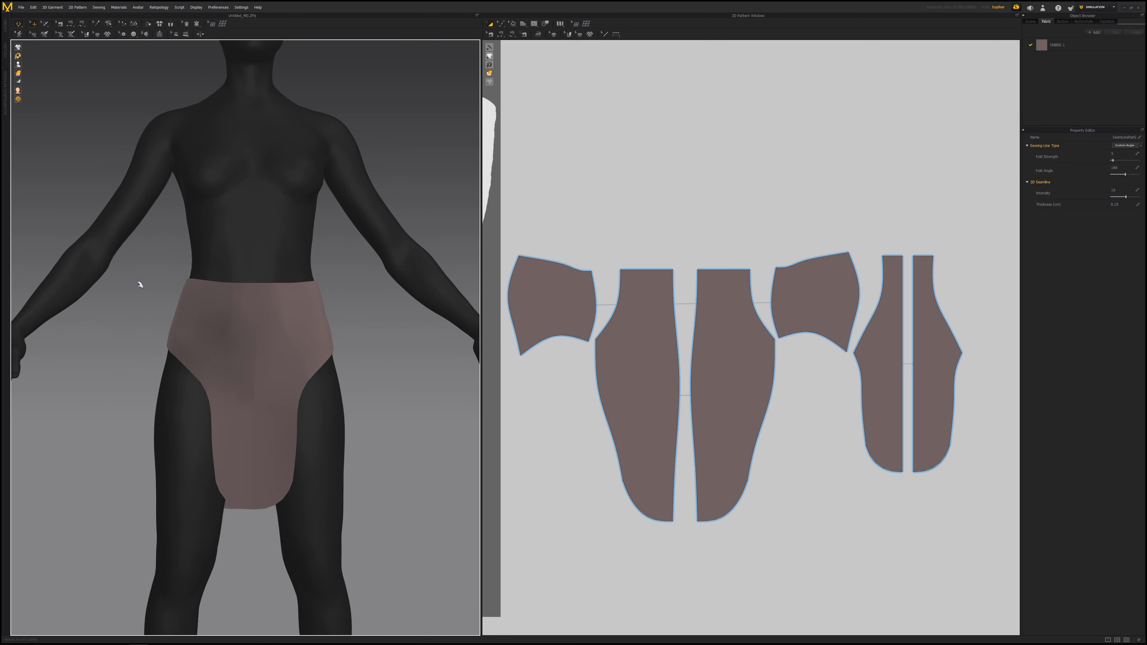
- Inspect the draped garment's fit around the avatar from the front, side and three-quarter angles
scroll(204, 278, down, 5)
right_drag(266, 274, 167, 277)
scroll(225, 294, up, 5)
right_drag(262, 303, 615, 302)
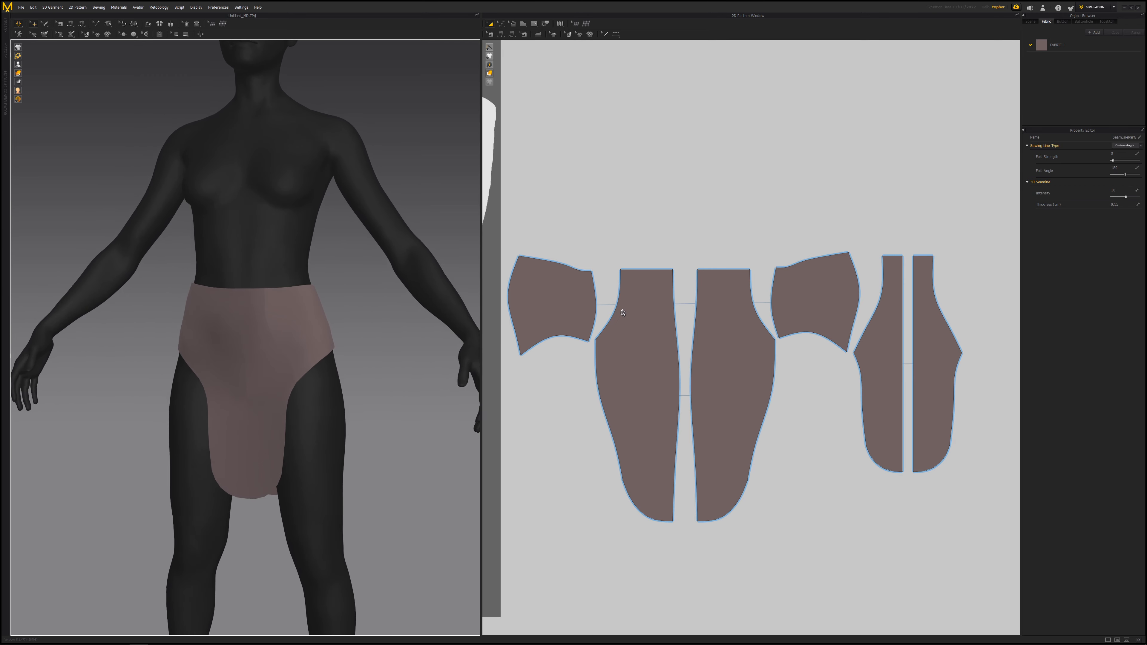
scroll(397, 336, up, 5)
right_drag(390, 321, 330, 318)
scroll(289, 285, down, 5)
right_drag(284, 280, 151, 287)
scroll(342, 319, up, 4)
scroll(221, 301, down, 5)
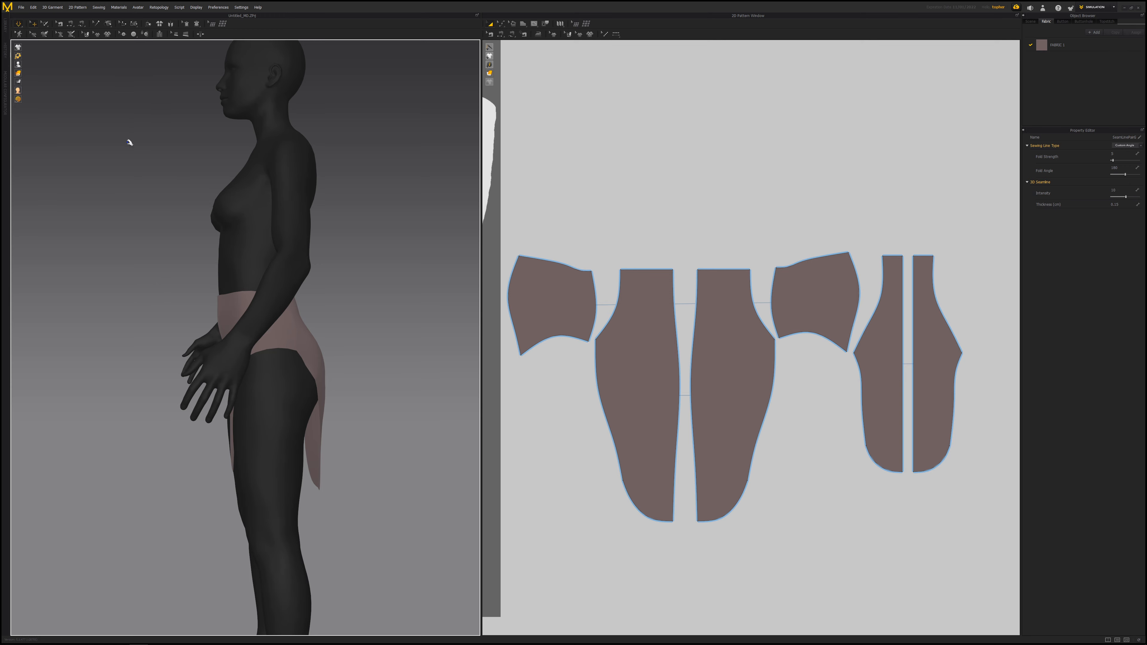
right_drag(194, 283, 231, 277)
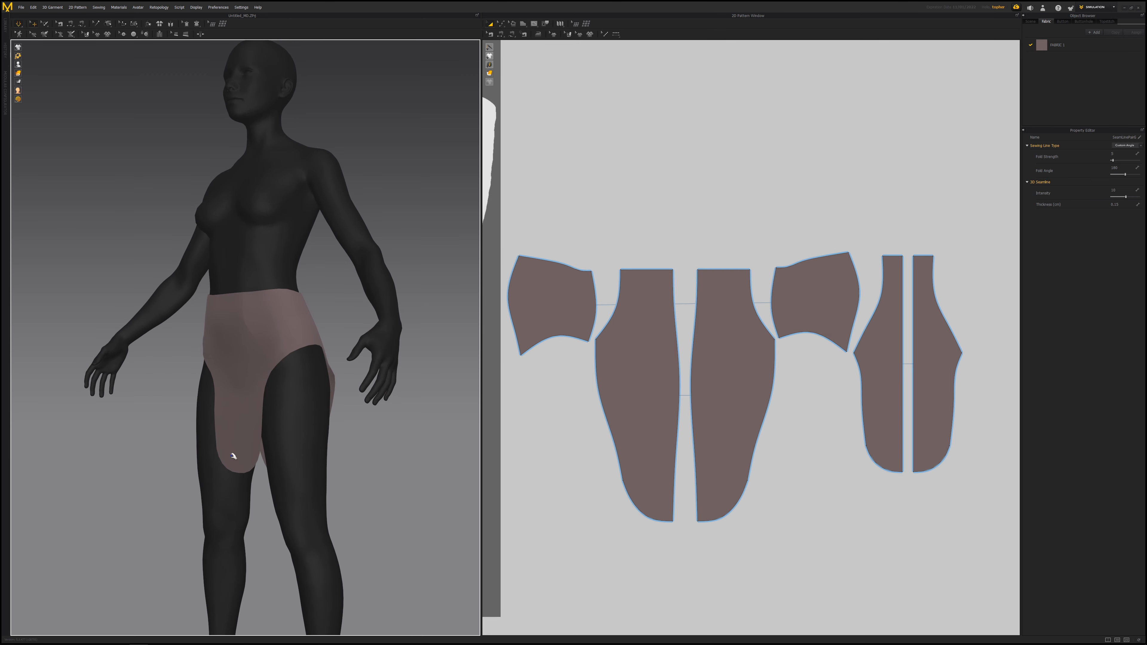
right_drag(264, 344, 251, 287)
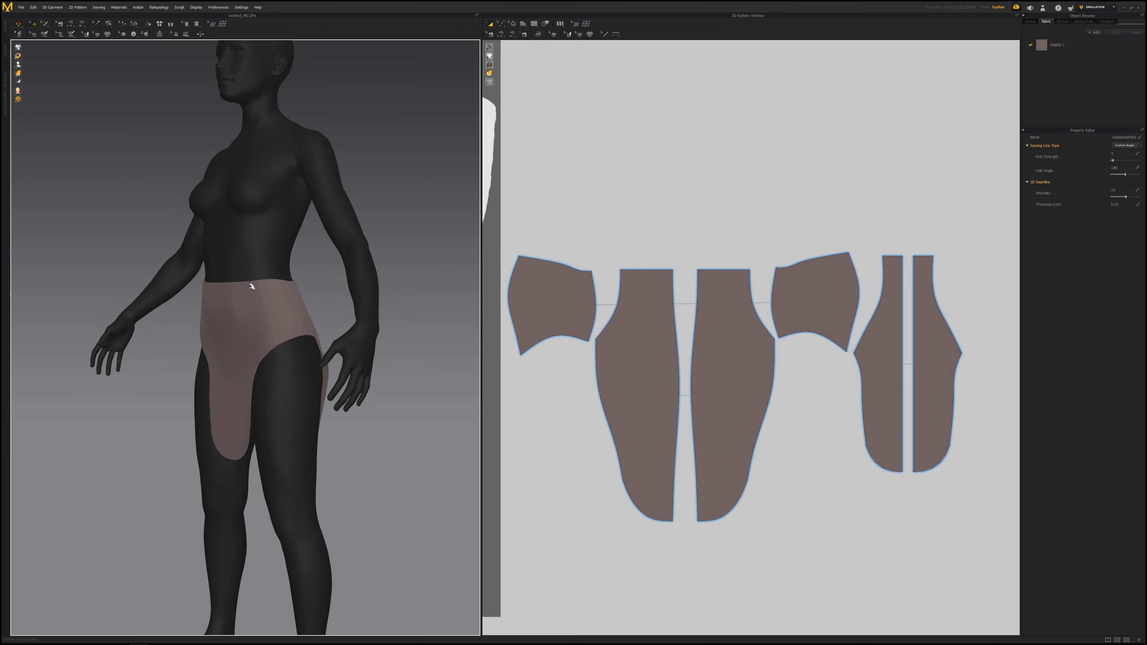
middle_drag(250, 287, 264, 267)
mouse_move(247, 424)
mouse_down()
mouse_move(199, 414)
mouse_move(230, 389)
mouse_move(244, 413)
mouse_up()
right_drag(265, 418, 292, 400)
click(363, 398)
right_drag(256, 348, 219, 288)
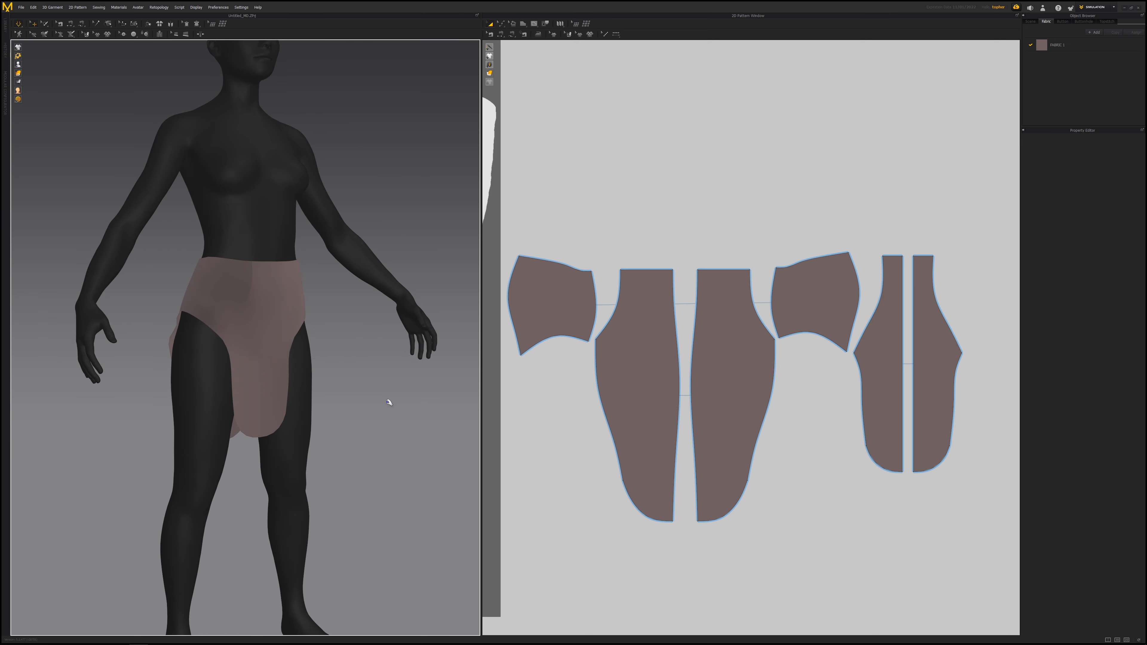
- Select all the pattern pieces and set their particle distance to 10
right_drag(564, 321, 587, 322)
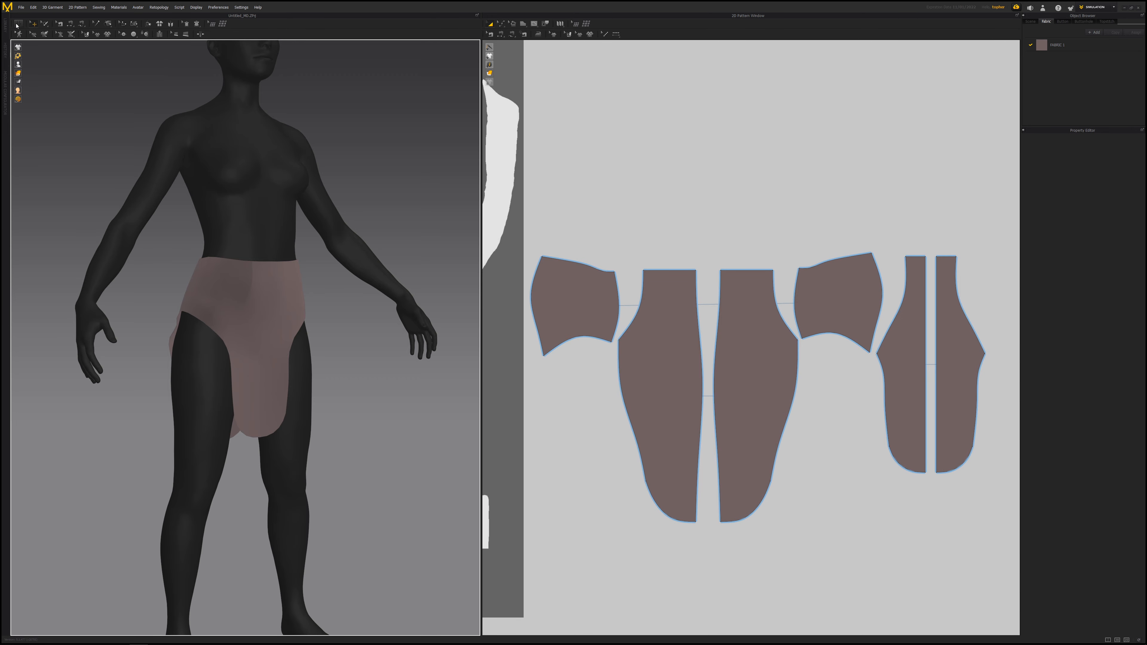
drag(528, 225, 954, 533)
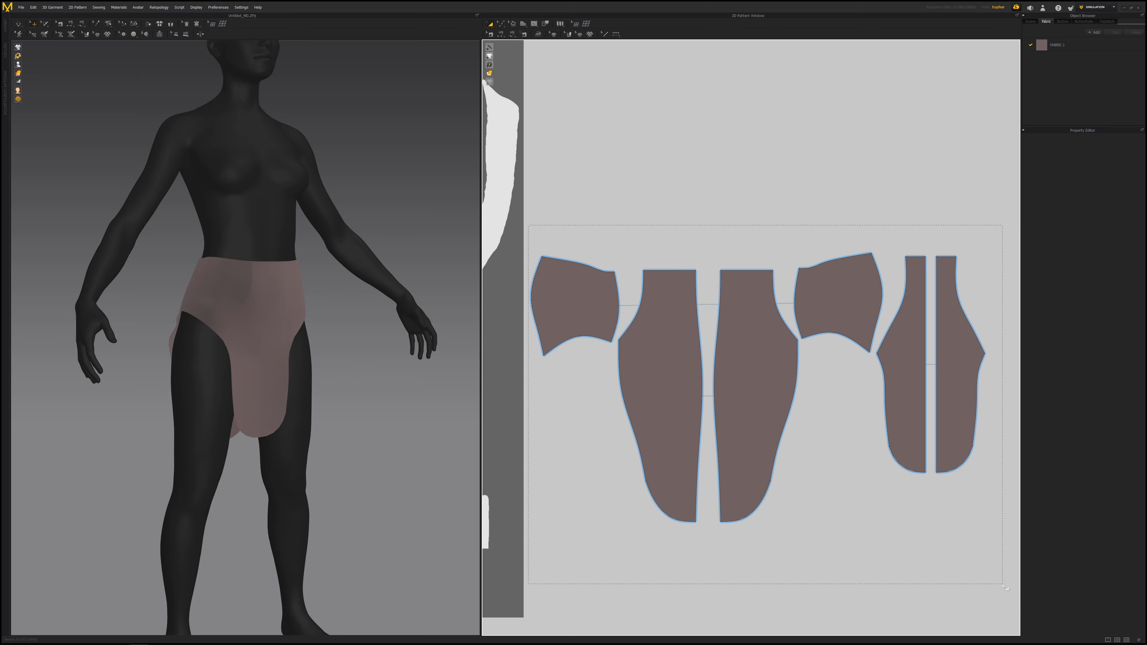
drag(1002, 585, 1003, 585)
middle_drag(764, 449, 729, 432)
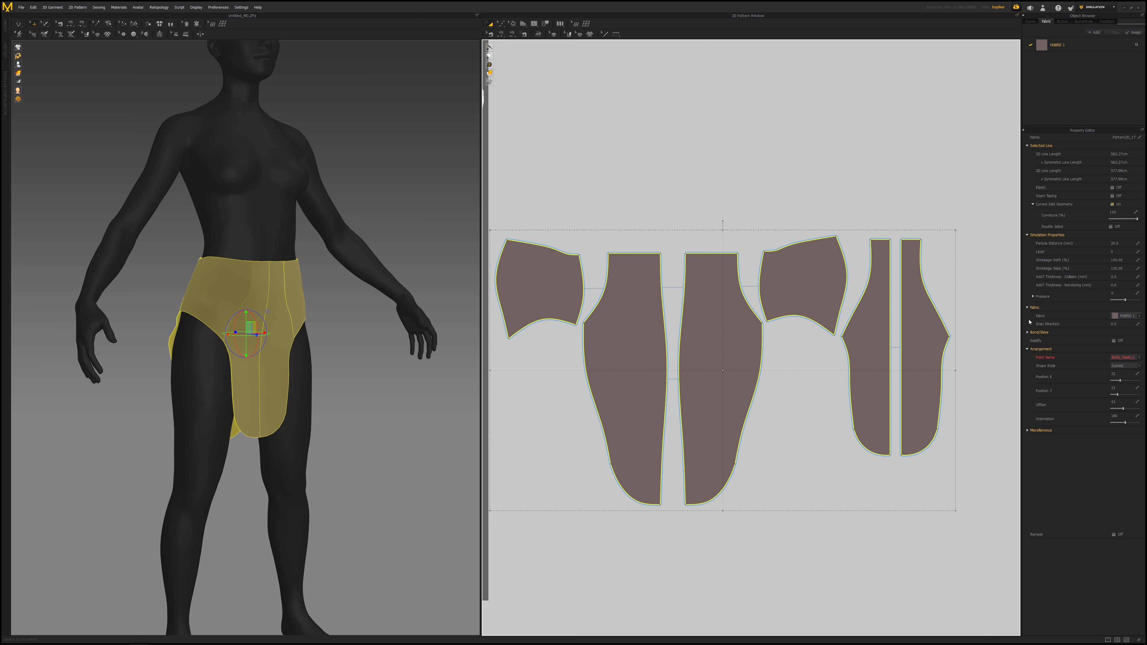
click(1121, 244)
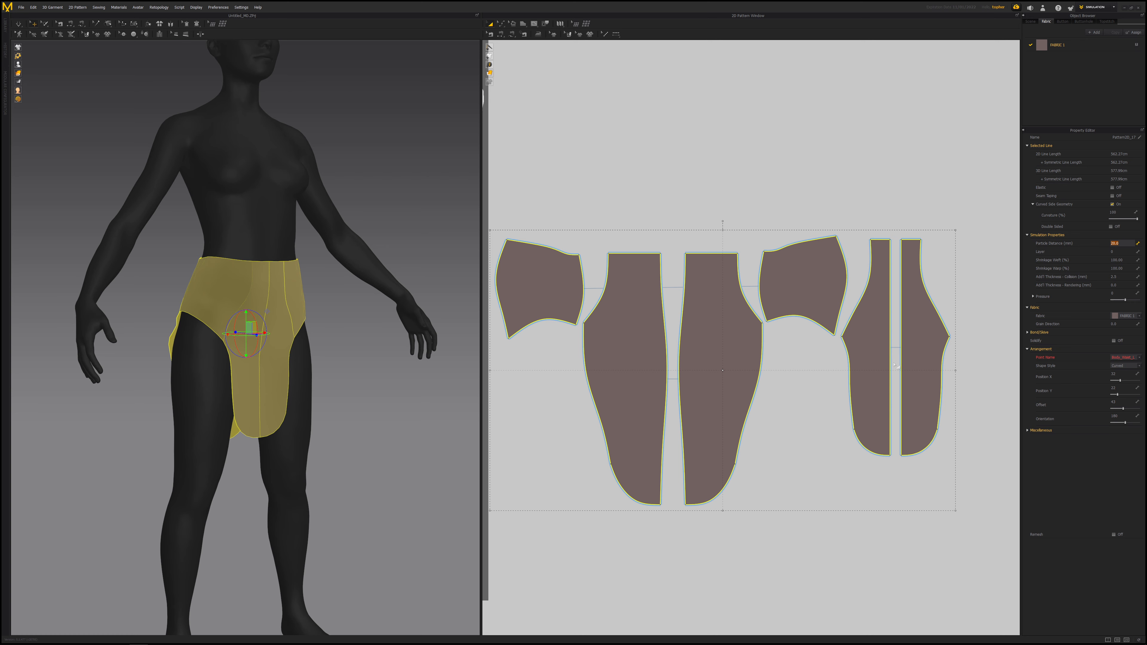
scroll(708, 321, up, 2)
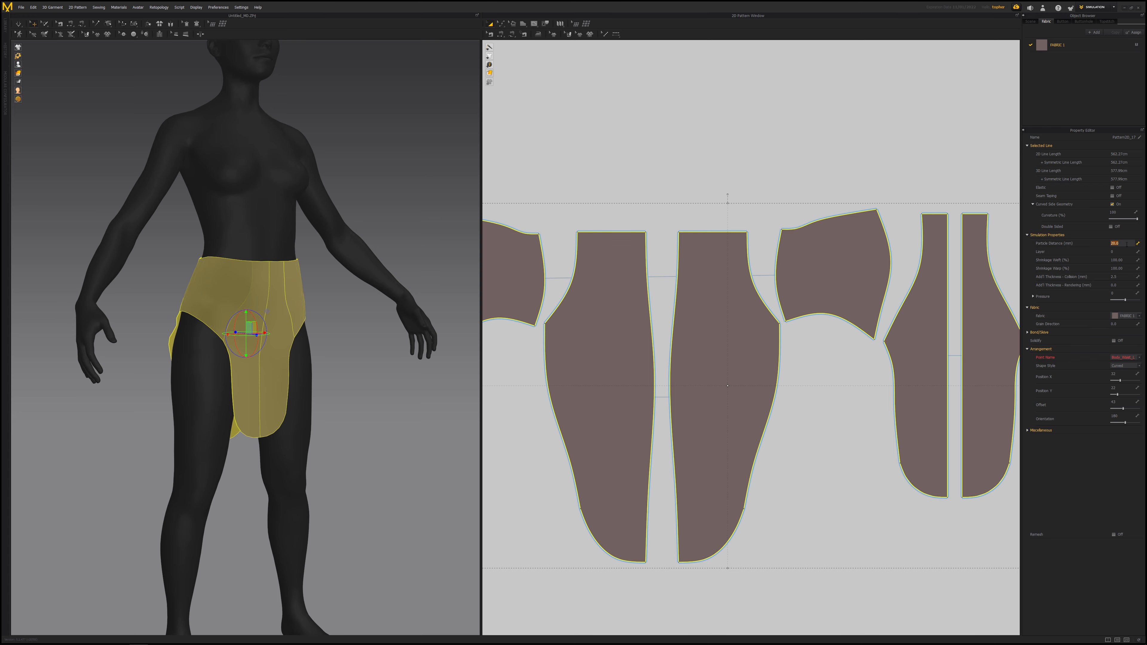
scroll(743, 240, down, 5)
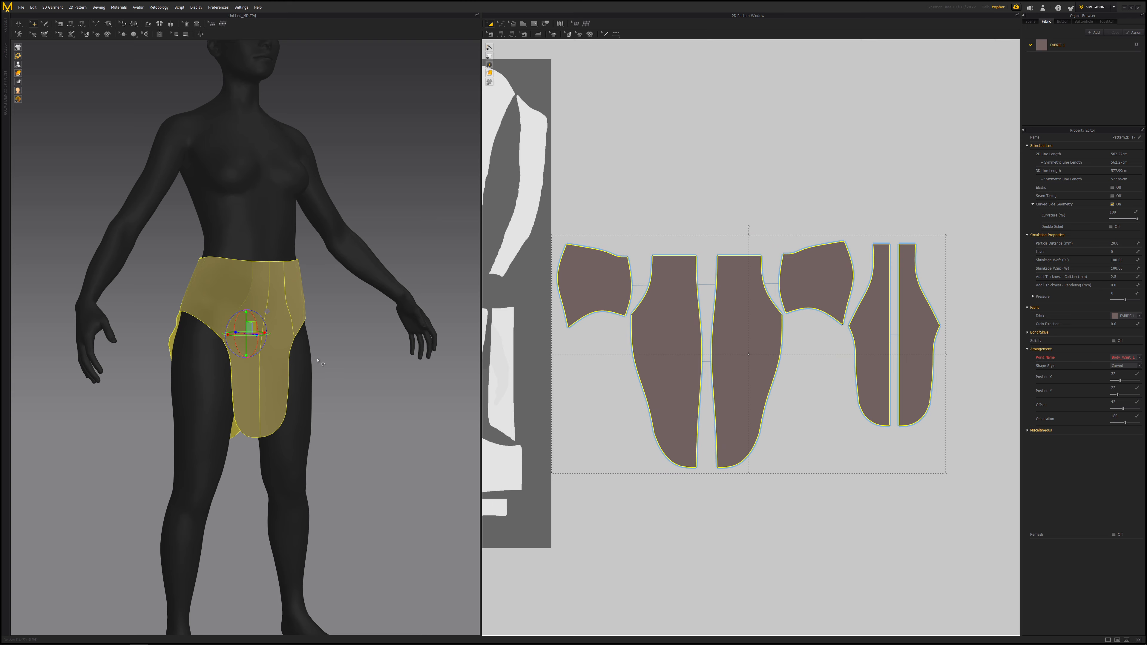
right_drag(319, 361, 307, 330)
click(1116, 243)
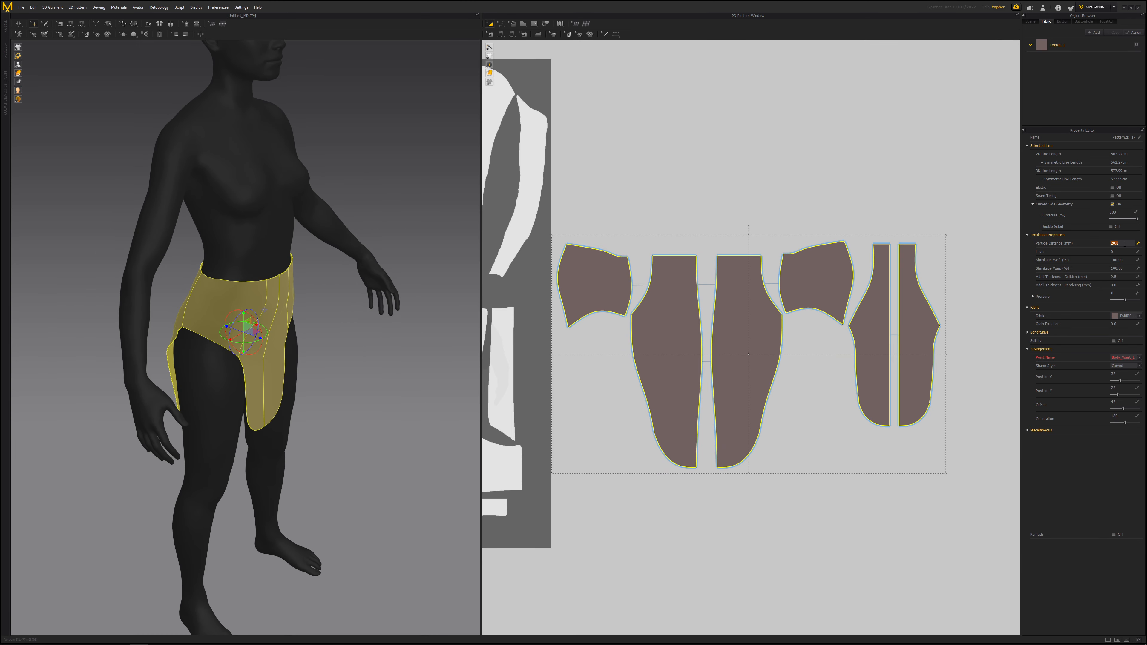
text(10)
key(Return)
- Select the garment's fabric in the object browser and open its name for renaming
right_drag(344, 317, 245, 240)
scroll(322, 344, up, 8)
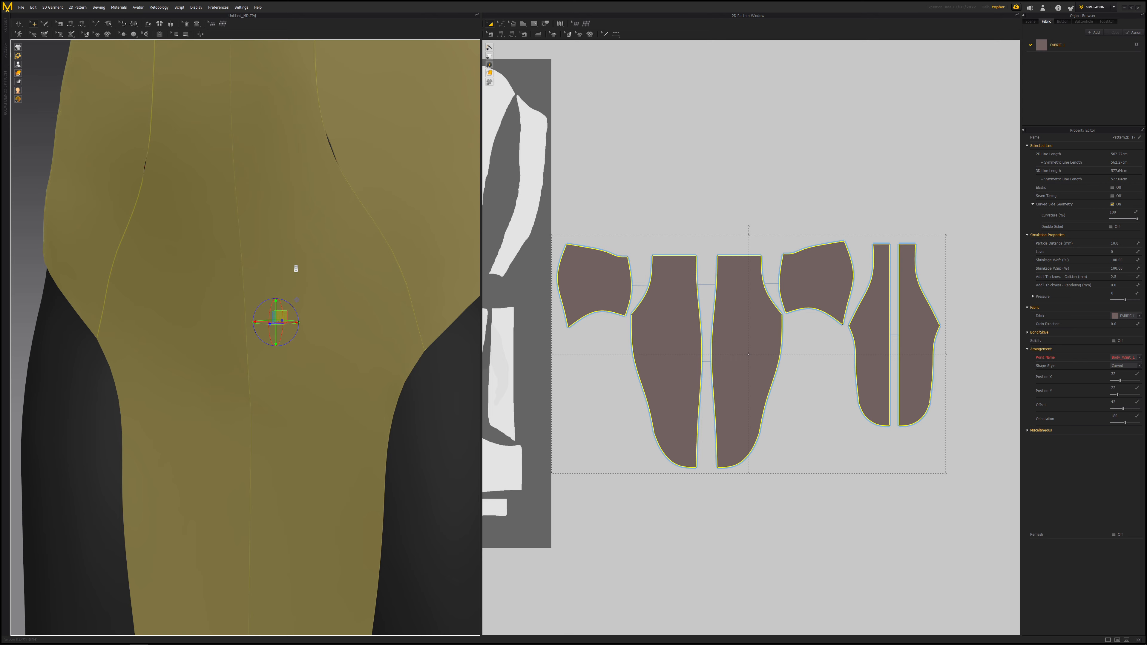
scroll(295, 268, down, 8)
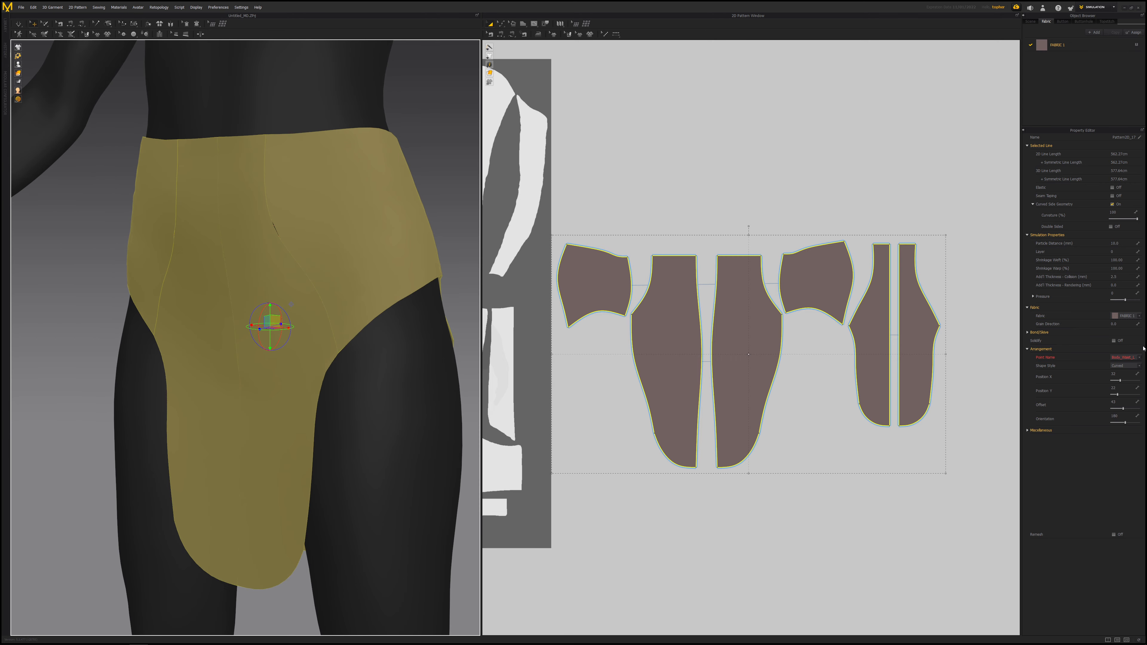
click(1029, 349)
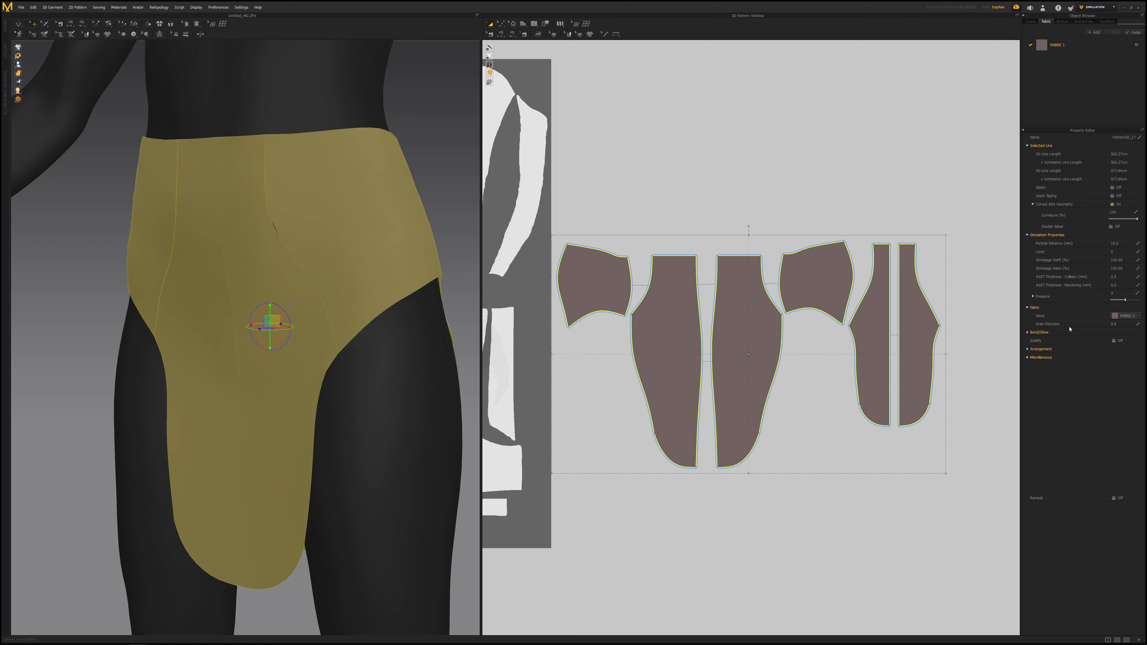
scroll(315, 318, down, 3)
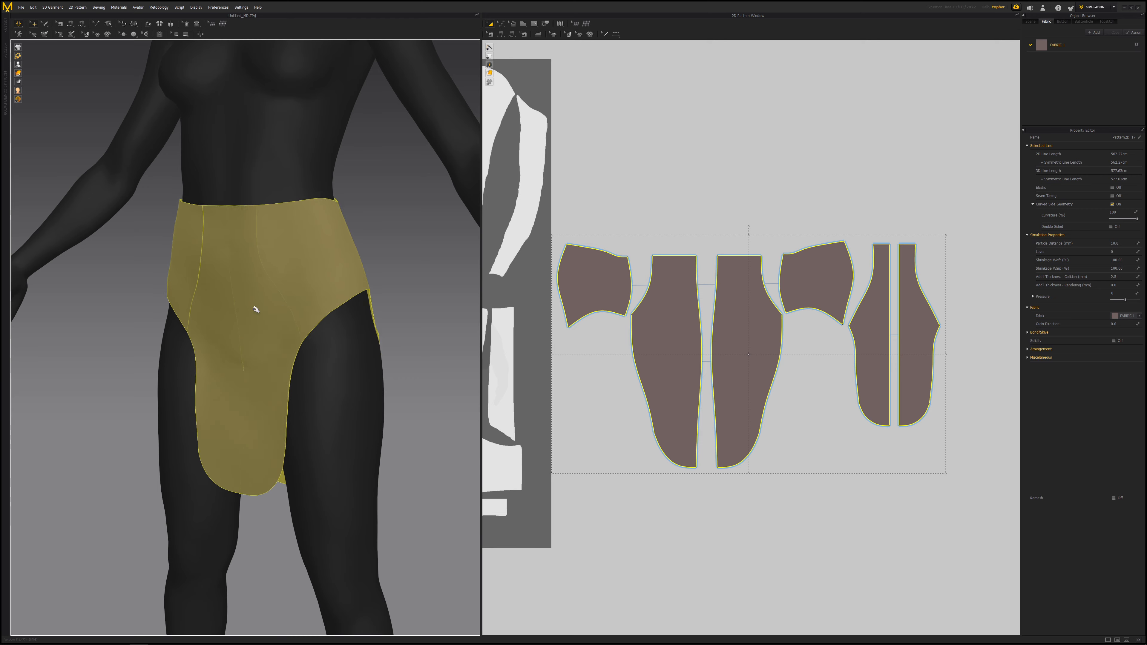
right_drag(332, 422, 381, 369)
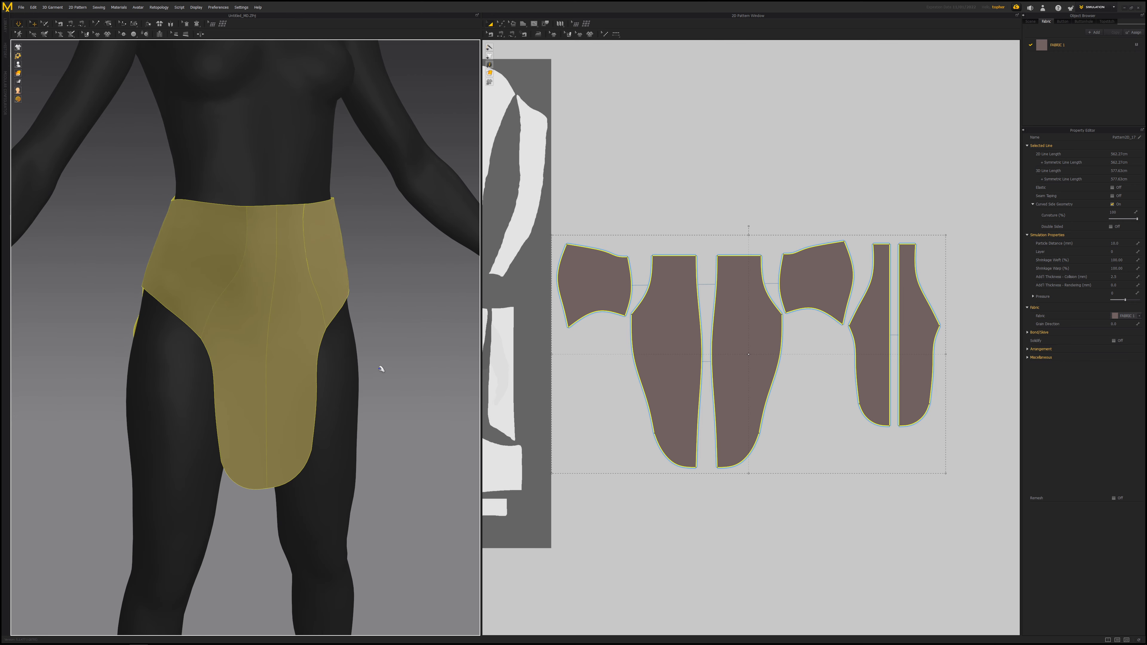
click(1066, 45)
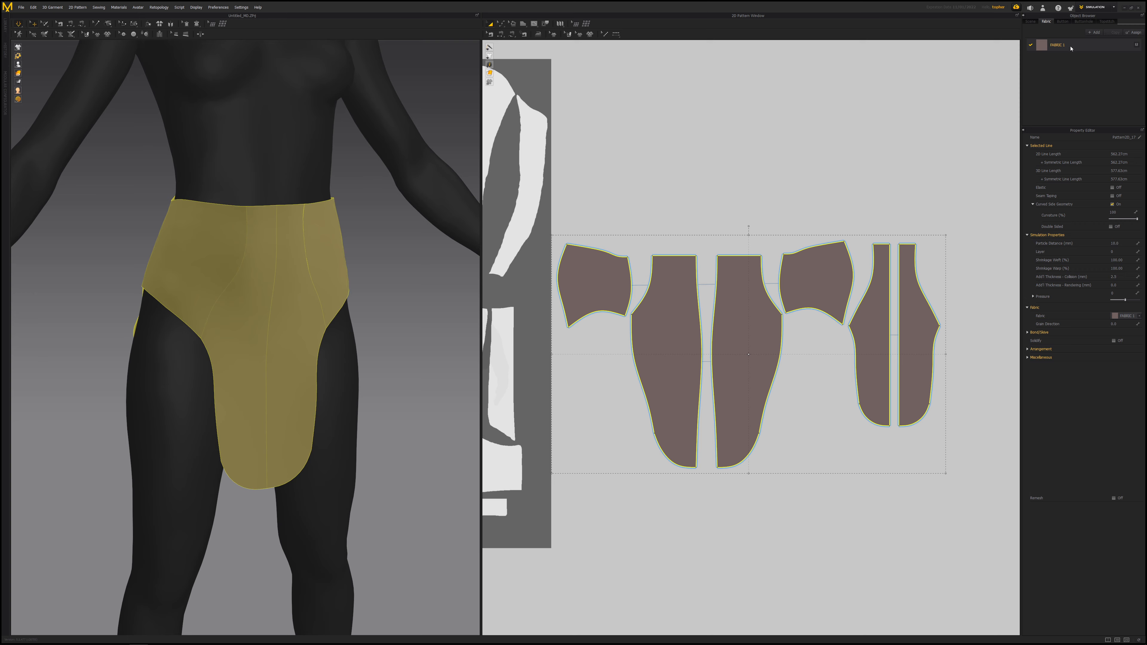
right_drag(325, 256, 294, 274)
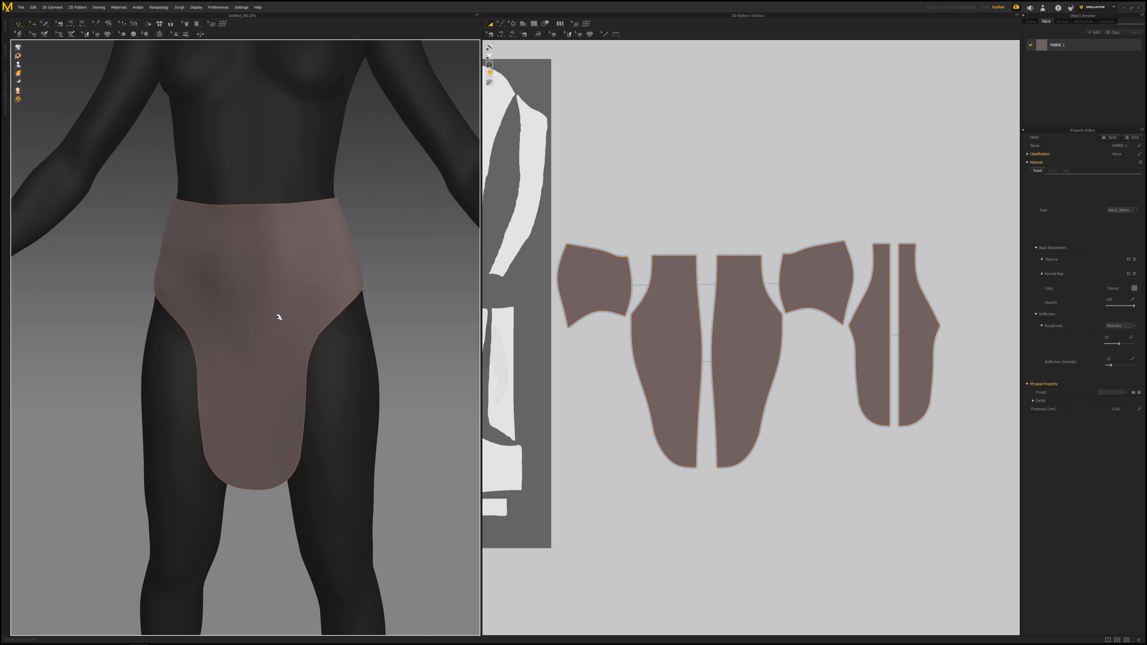
double_click(1061, 52)
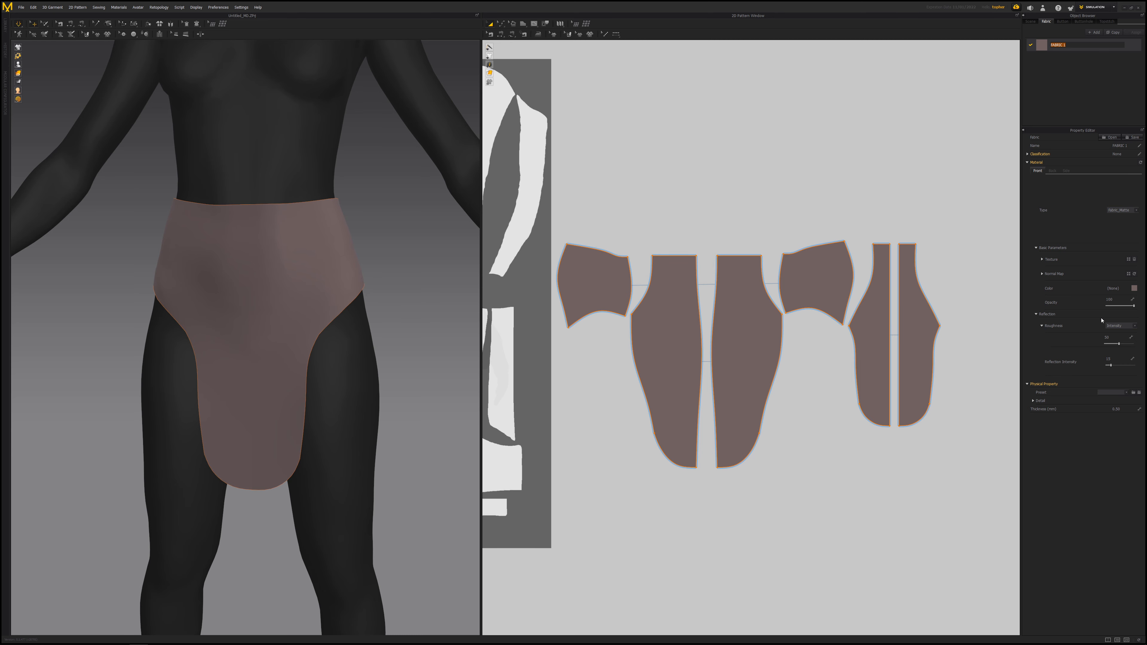
click(1056, 60)
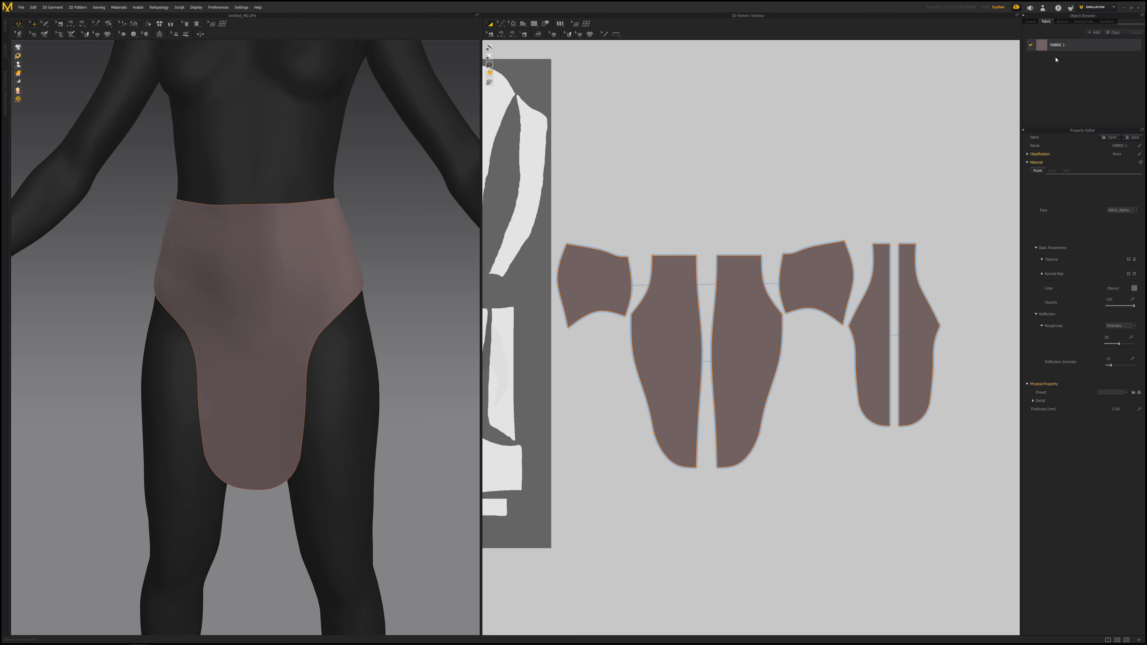
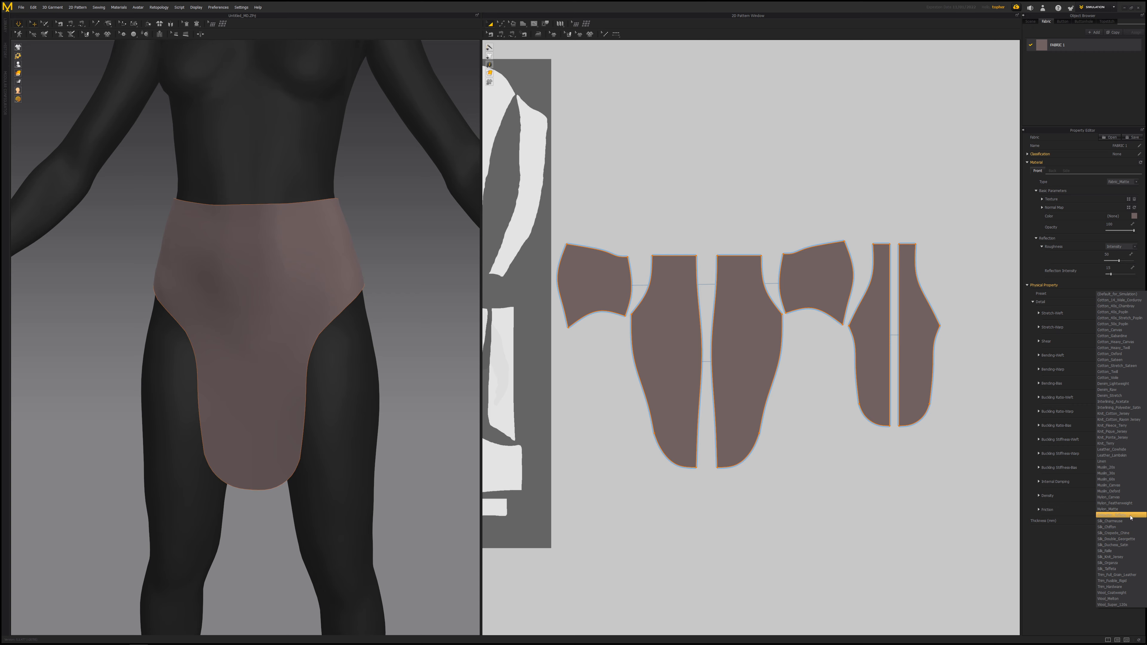
- Apply the Cotton_Twill physical property preset to the garment's fabric
right_drag(289, 283, 211, 281)
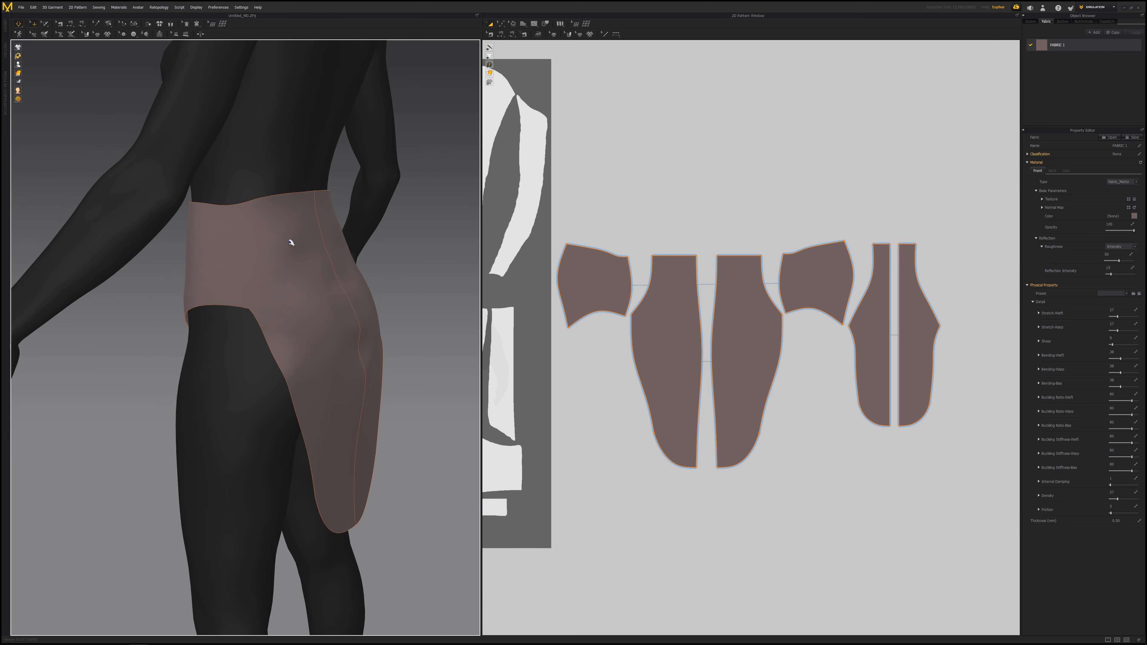
right_drag(291, 243, 323, 256)
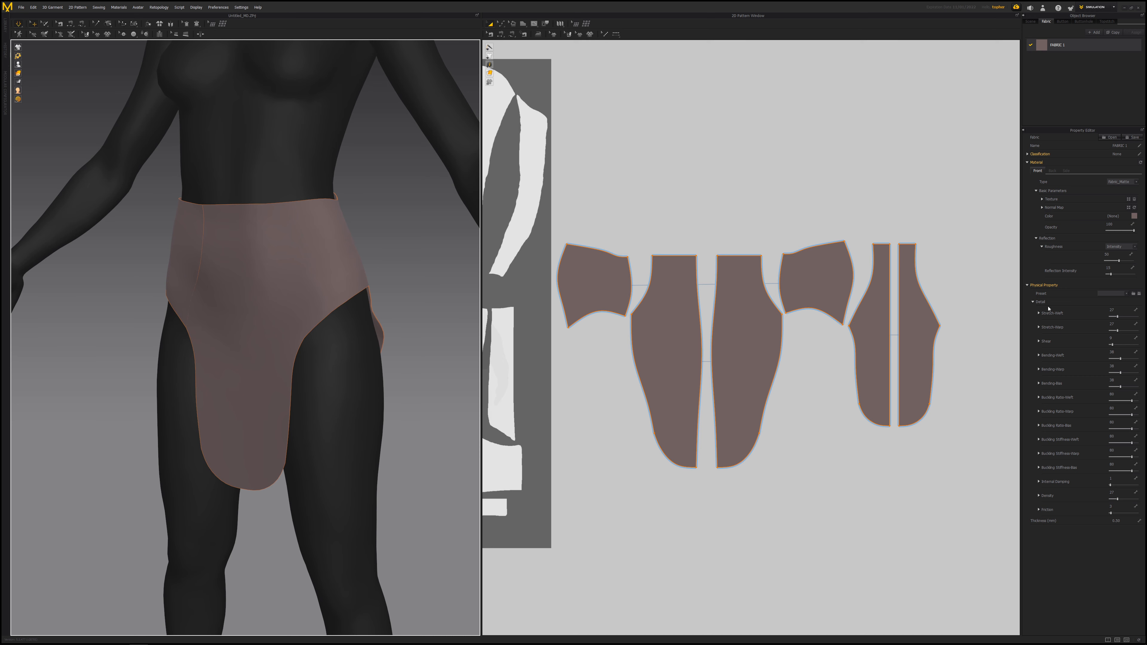
click(1100, 294)
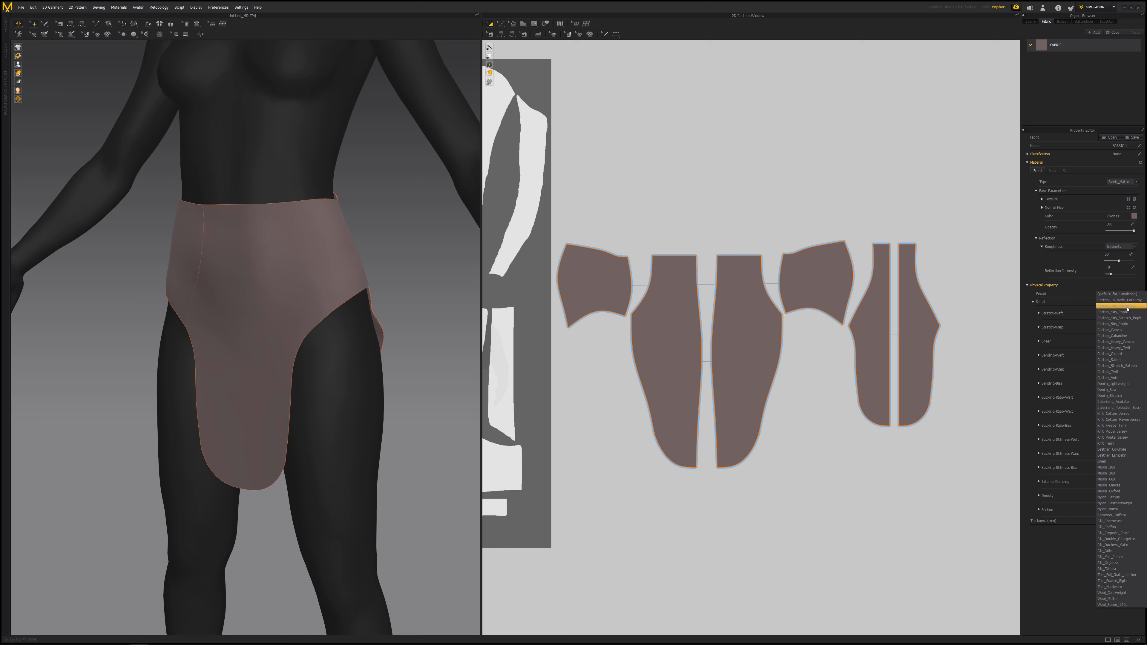
click(1111, 371)
mouse_move(239, 303)
right_down()
mouse_move(390, 302)
mouse_move(192, 302)
mouse_move(252, 301)
right_up()
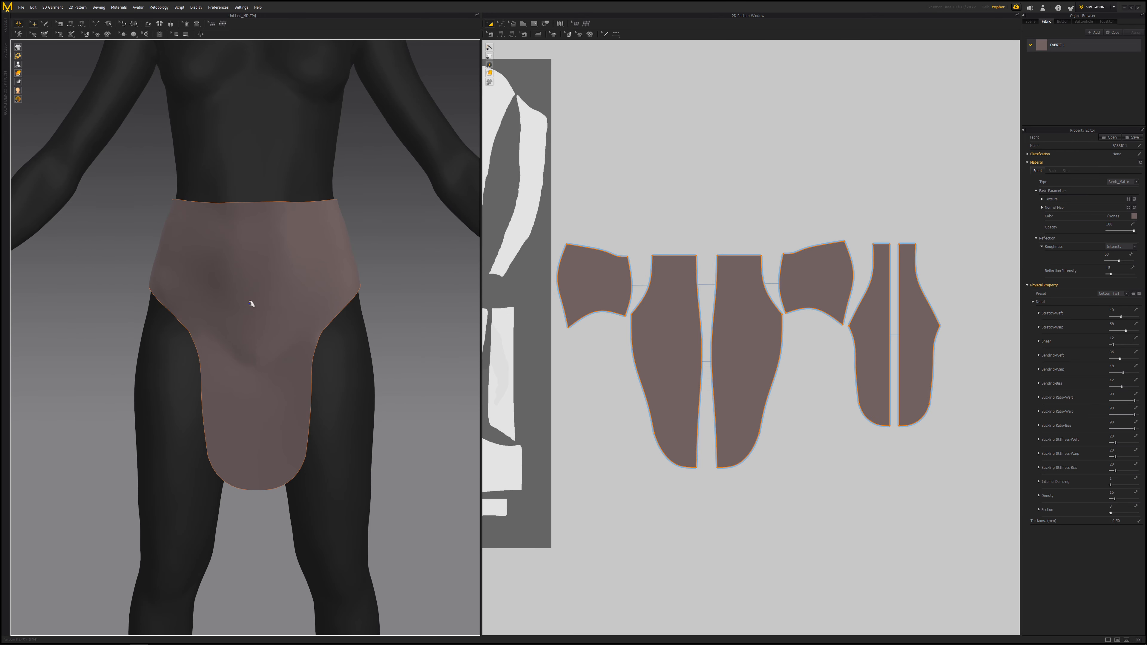
- Select all pattern pieces and make a Layer Clone (Under) of them, placing the copies above the originals
drag(555, 228, 921, 462)
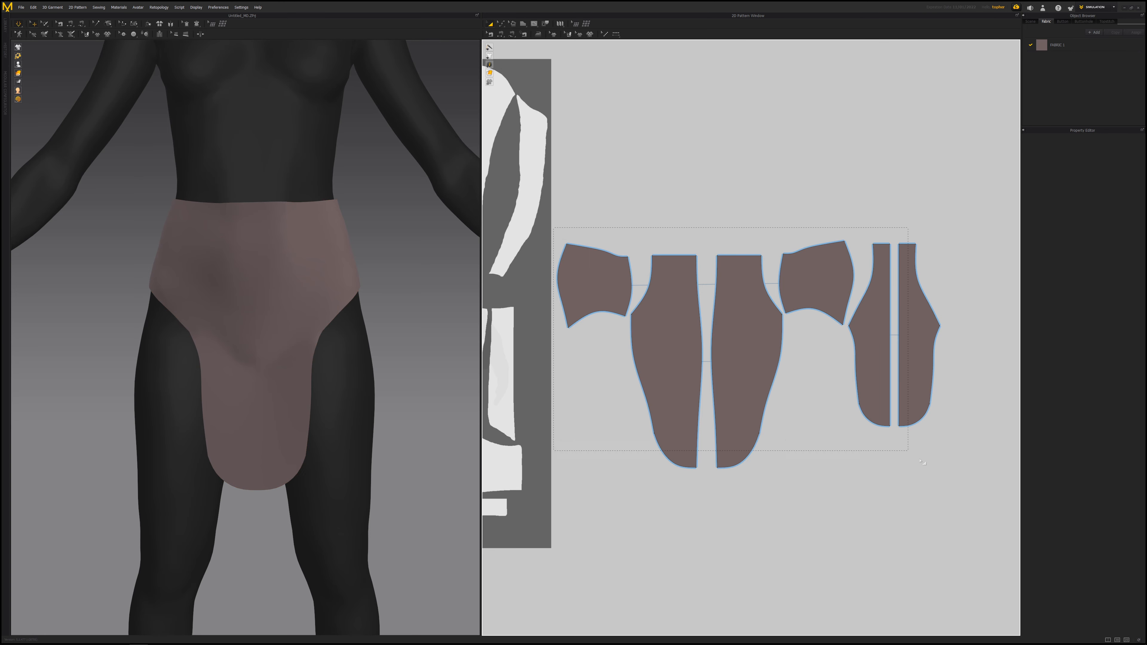
drag(979, 501, 885, 457)
scroll(448, 369, down, 4)
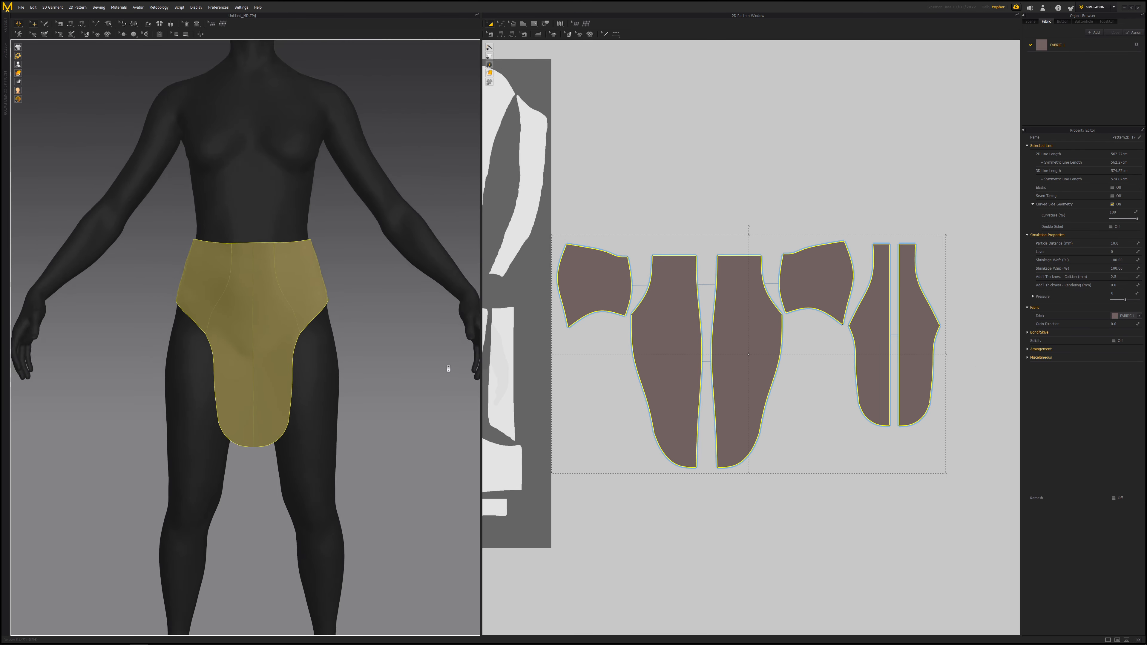
right_drag(445, 367, 402, 360)
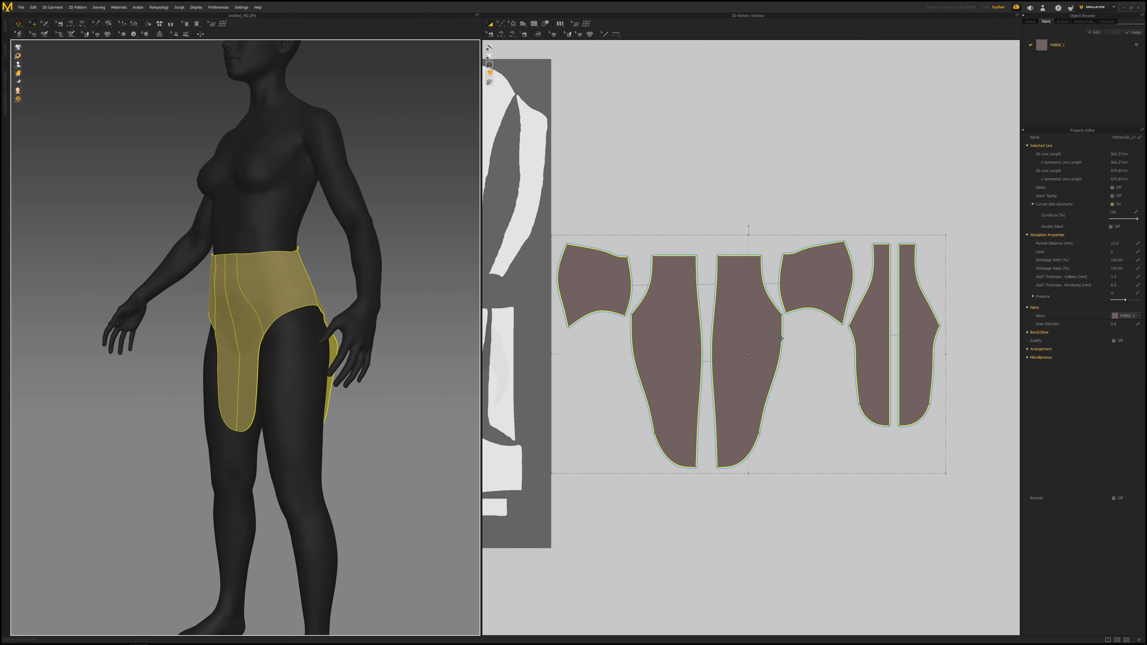
right_click(745, 304)
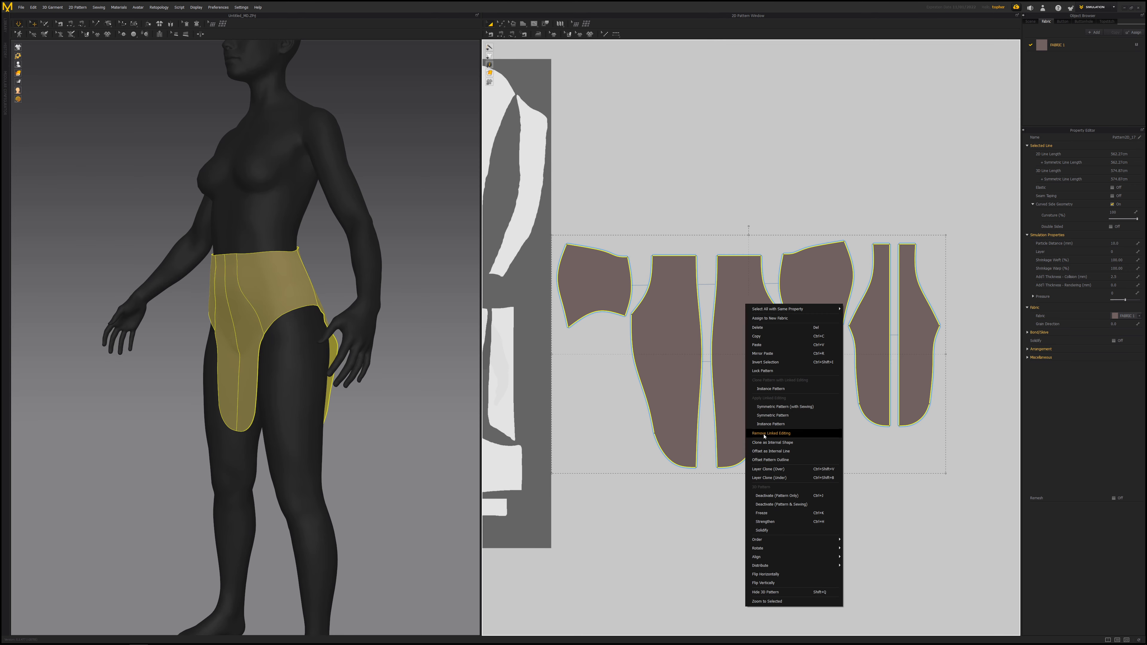
click(774, 478)
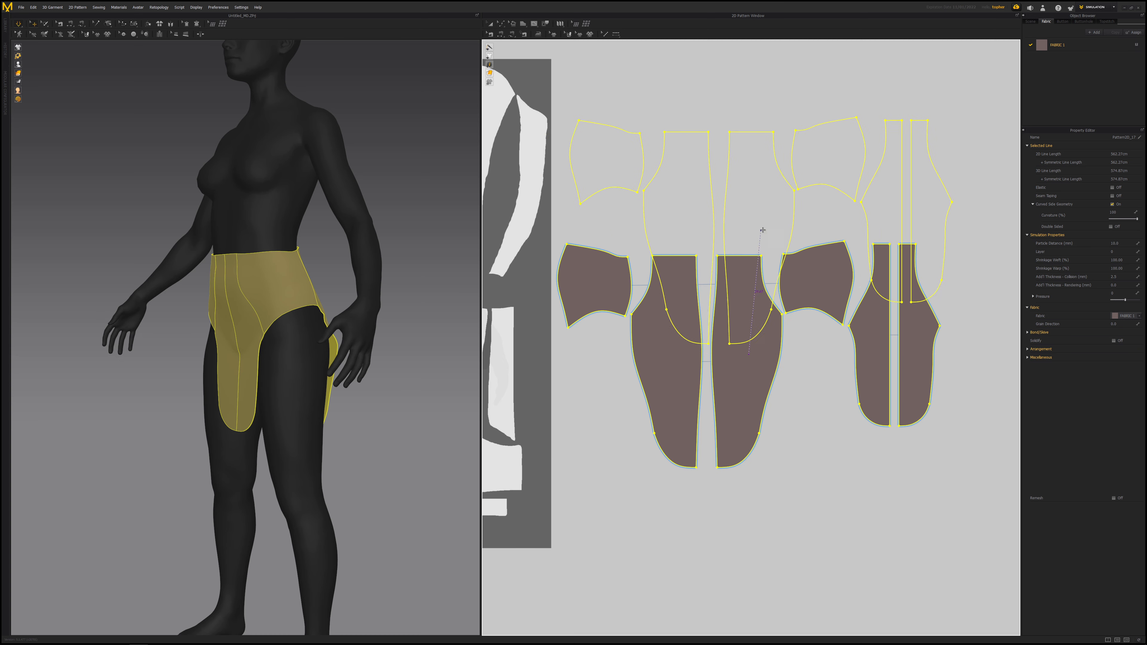
scroll(743, 135, down, 3)
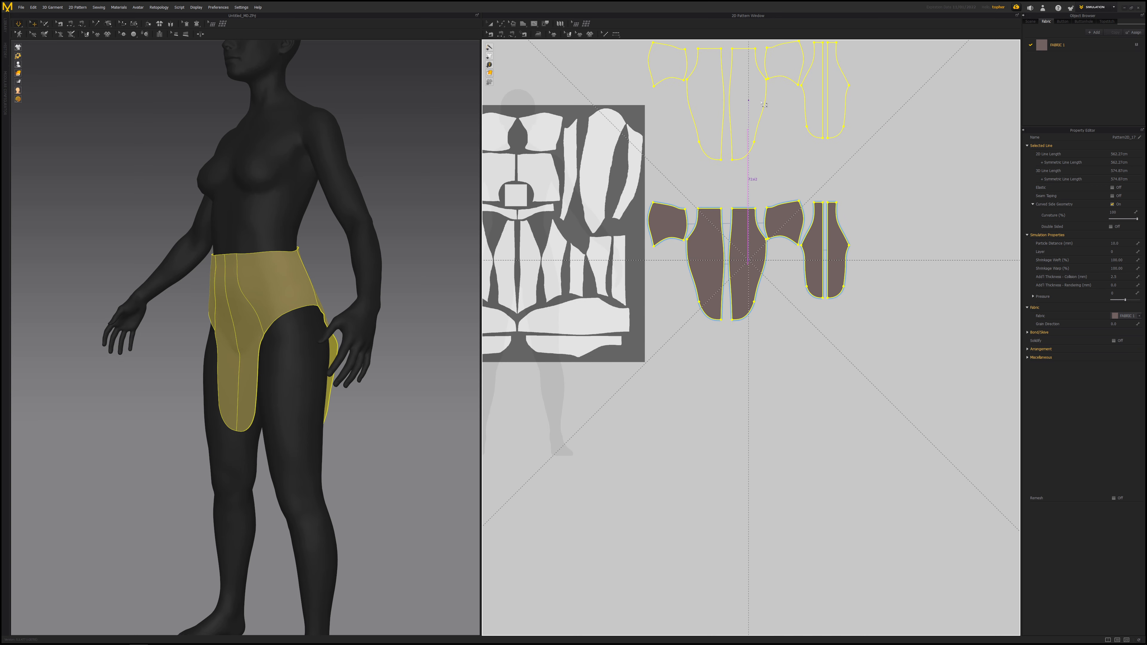
click(761, 103)
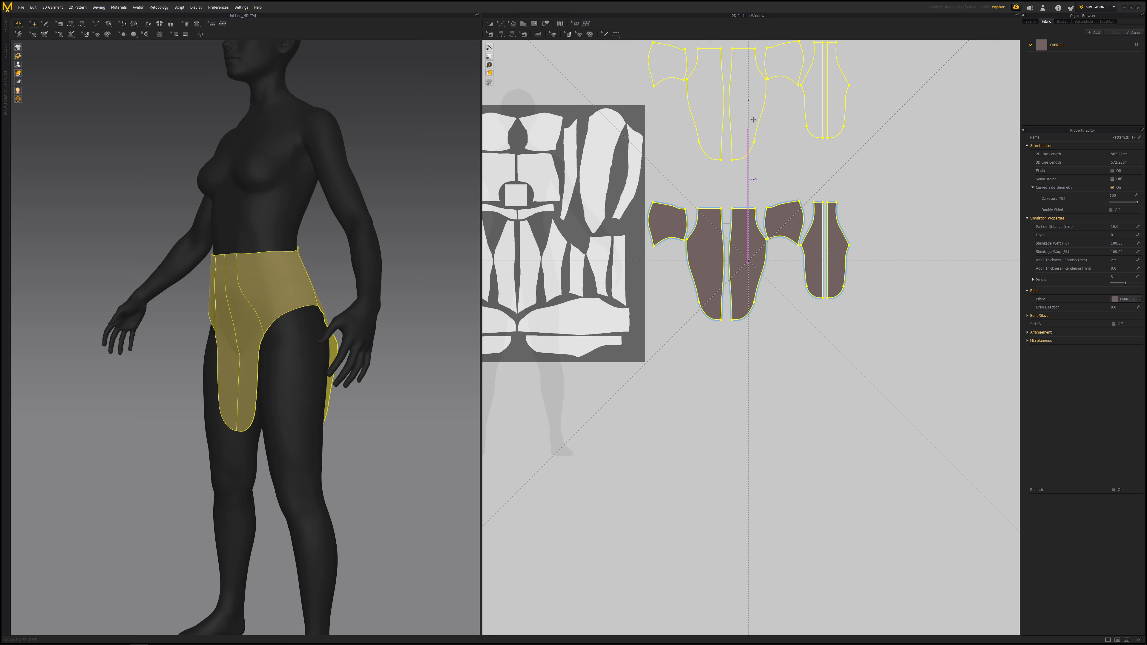
- Inspect the layered garment on the avatar from the front, below and side angles
middle_drag(775, 184, 770, 257)
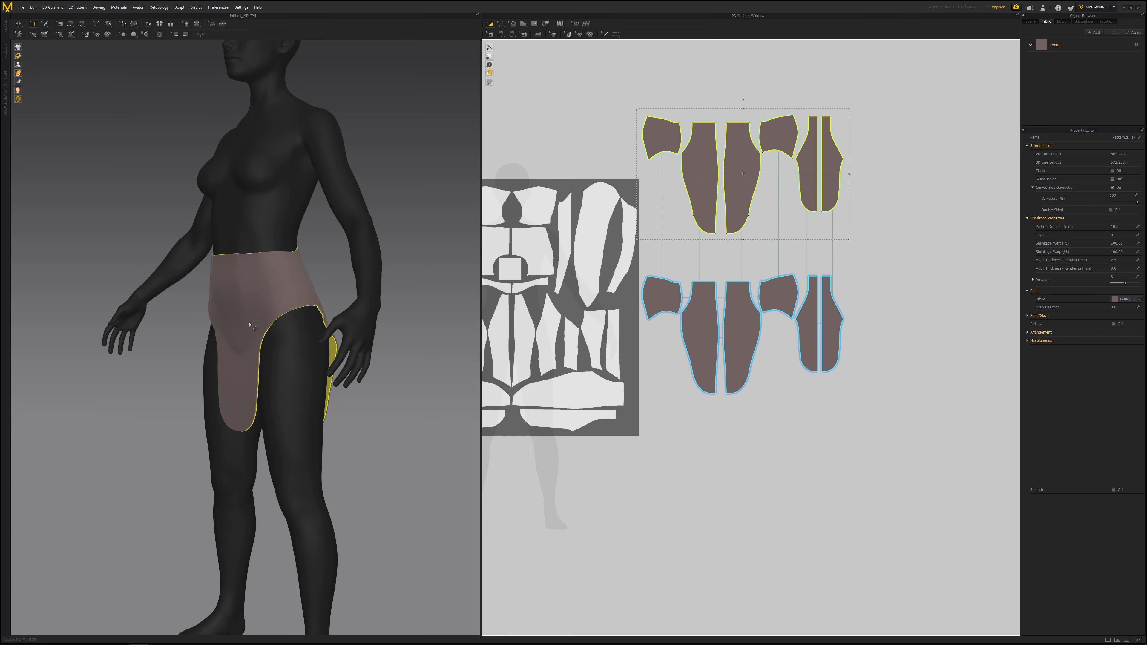
right_drag(251, 325, 146, 289)
scroll(230, 336, up, 5)
scroll(229, 337, down, 3)
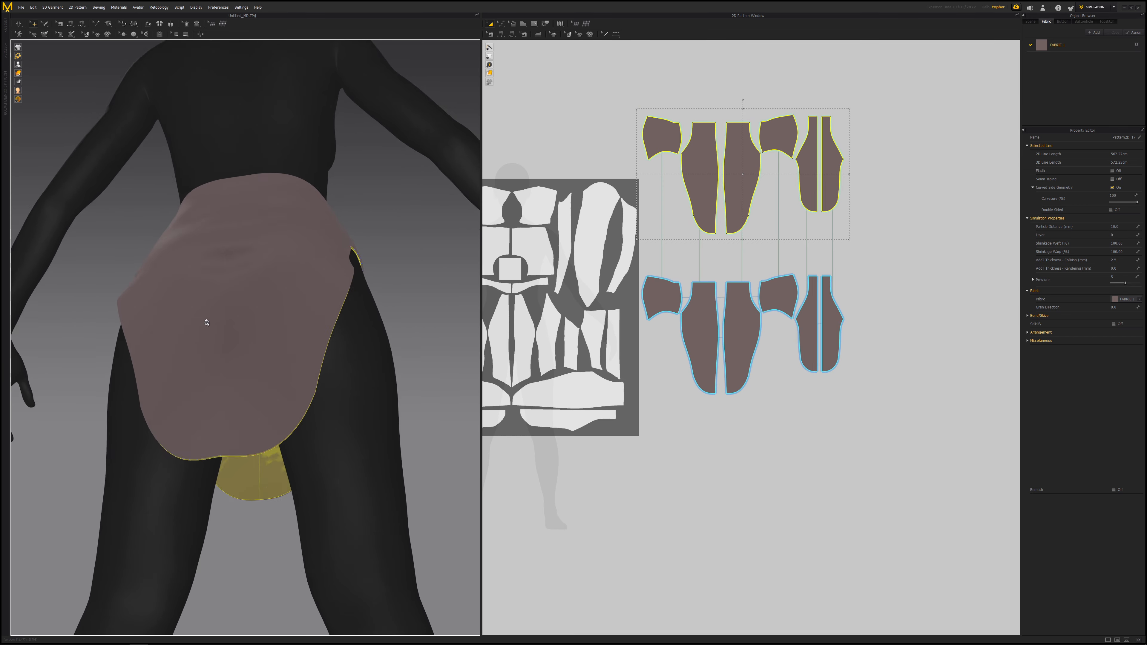
right_drag(205, 321, 231, 346)
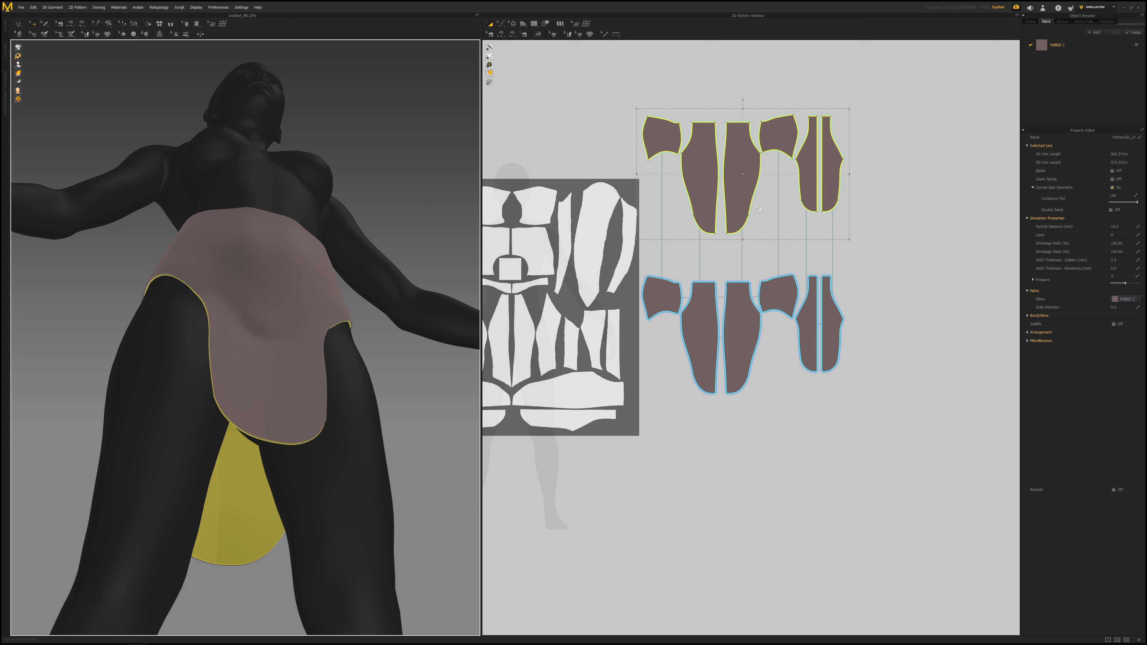
right_drag(314, 256, 324, 288)
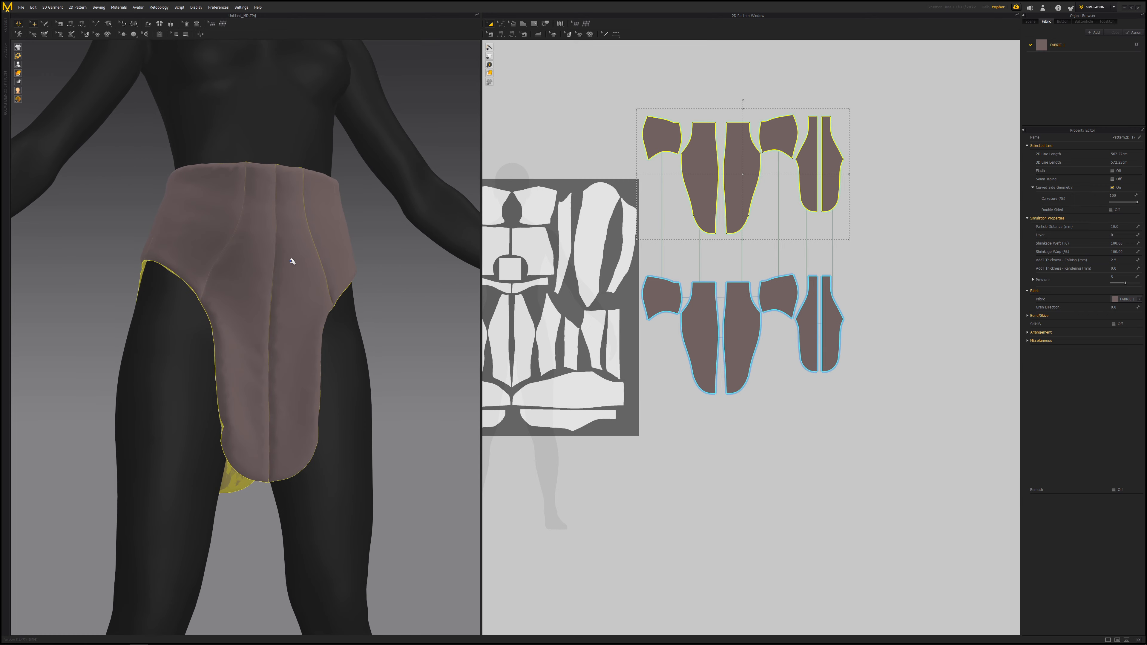
right_drag(266, 256, 293, 289)
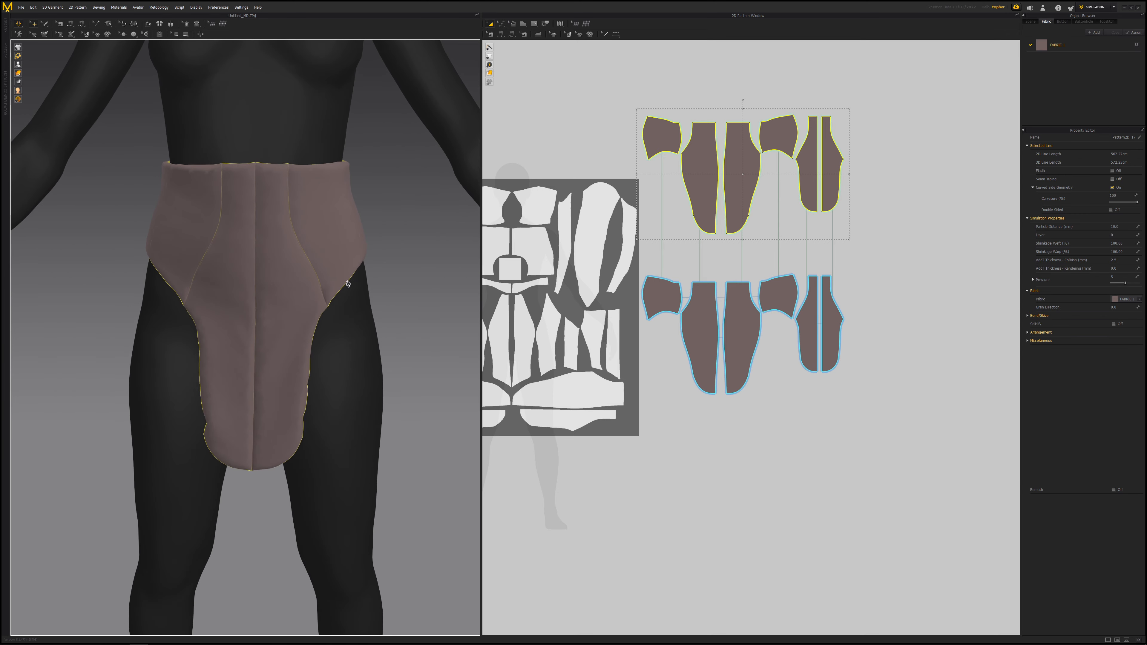
scroll(275, 297, up, 5)
scroll(289, 248, down, 5)
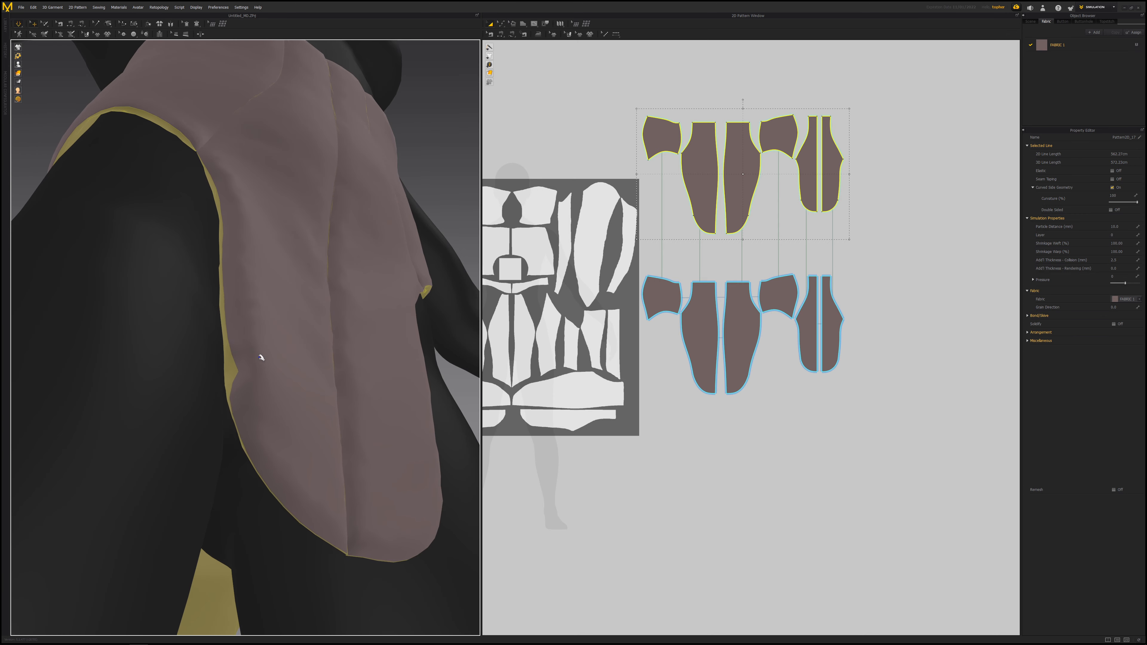
- Select all cloned pieces, set their particle distance to 5, and run the simulation
click(238, 364)
right_drag(228, 360, 299, 303)
scroll(289, 353, up, 5)
key(2)
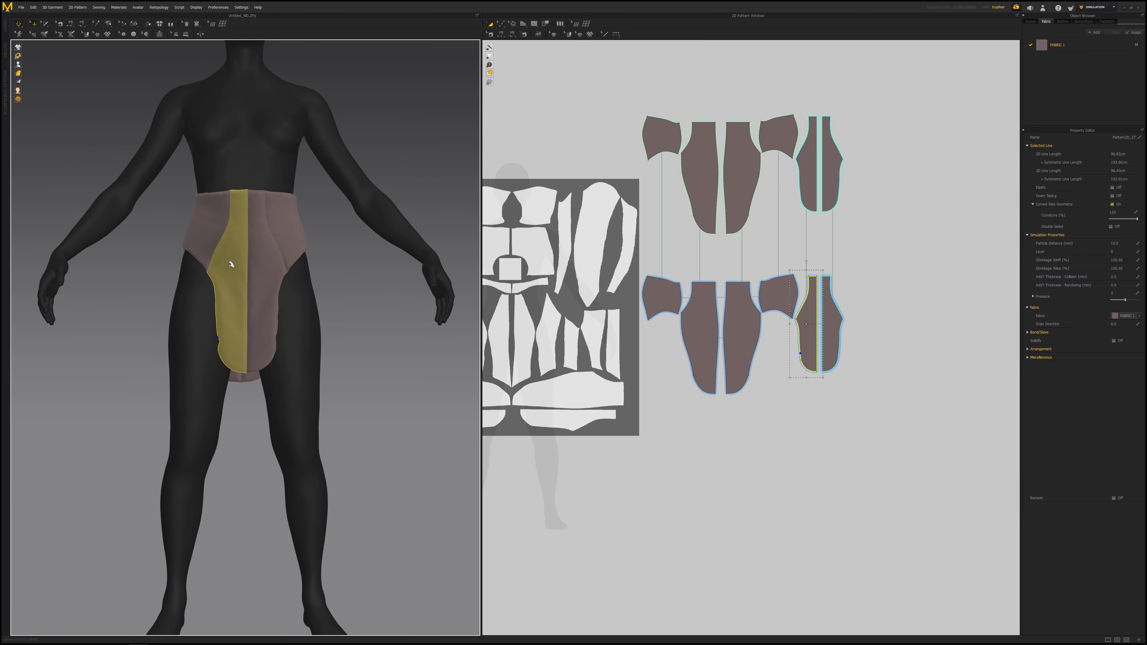
click(349, 314)
scroll(351, 305, up, 3)
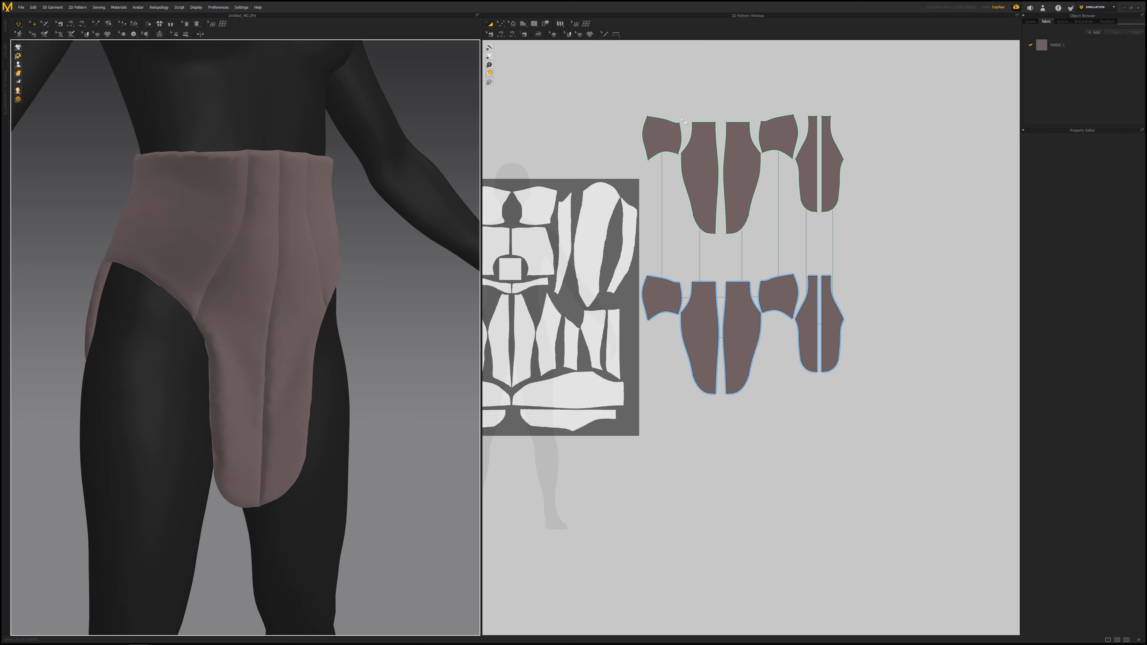
drag(617, 91, 864, 381)
drag(890, 436, 908, 401)
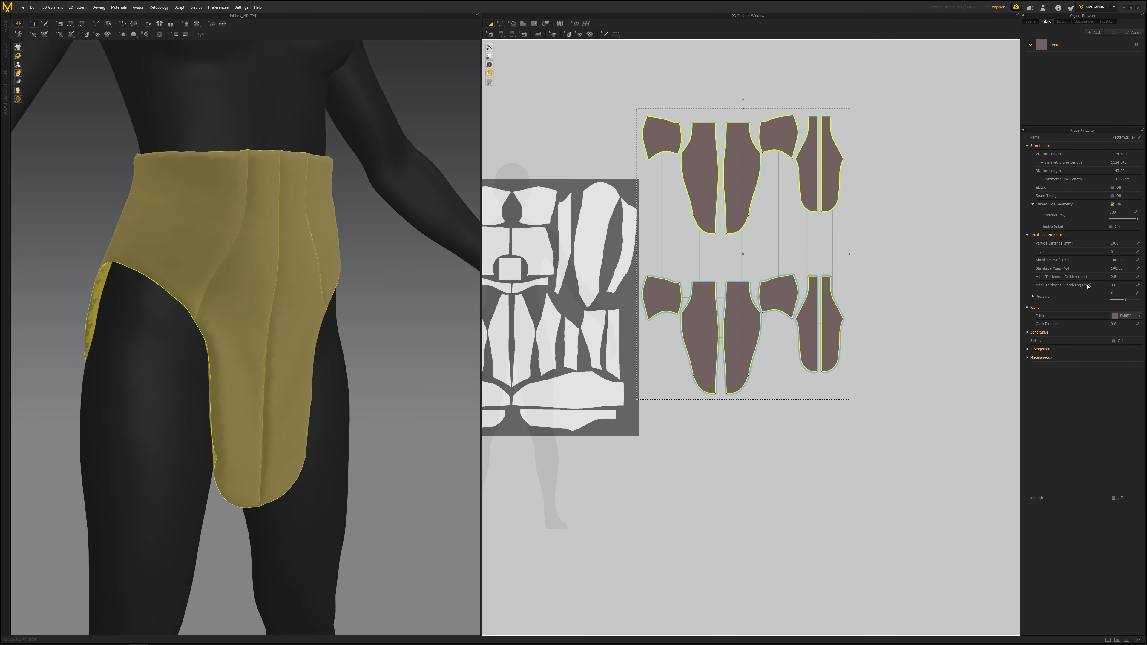
click(1126, 243)
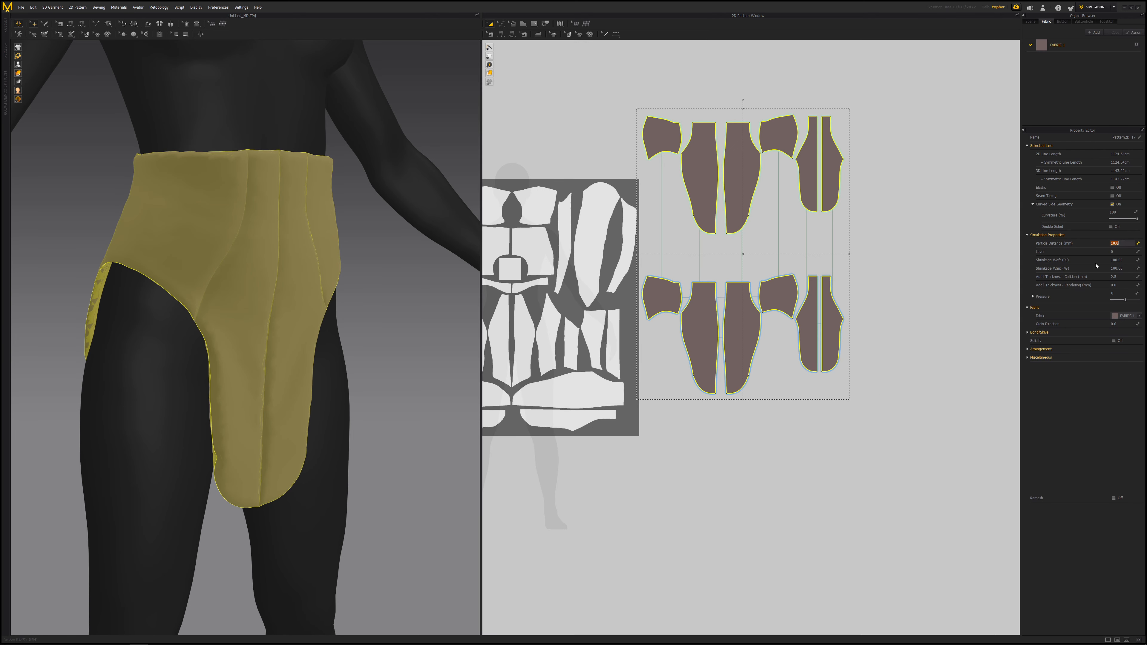
key(Return)
right_drag(356, 305, 321, 308)
key(space)
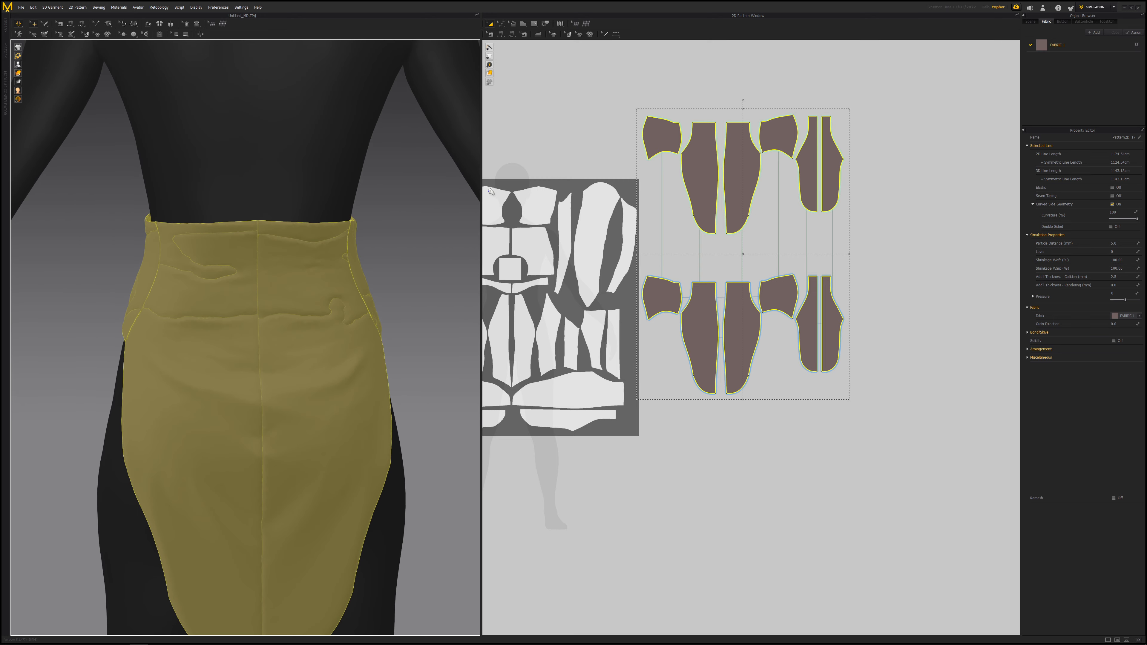
- Pull the hip side panel's fabric on the avatar during simulation to untangle it from the other layer
click(635, 86)
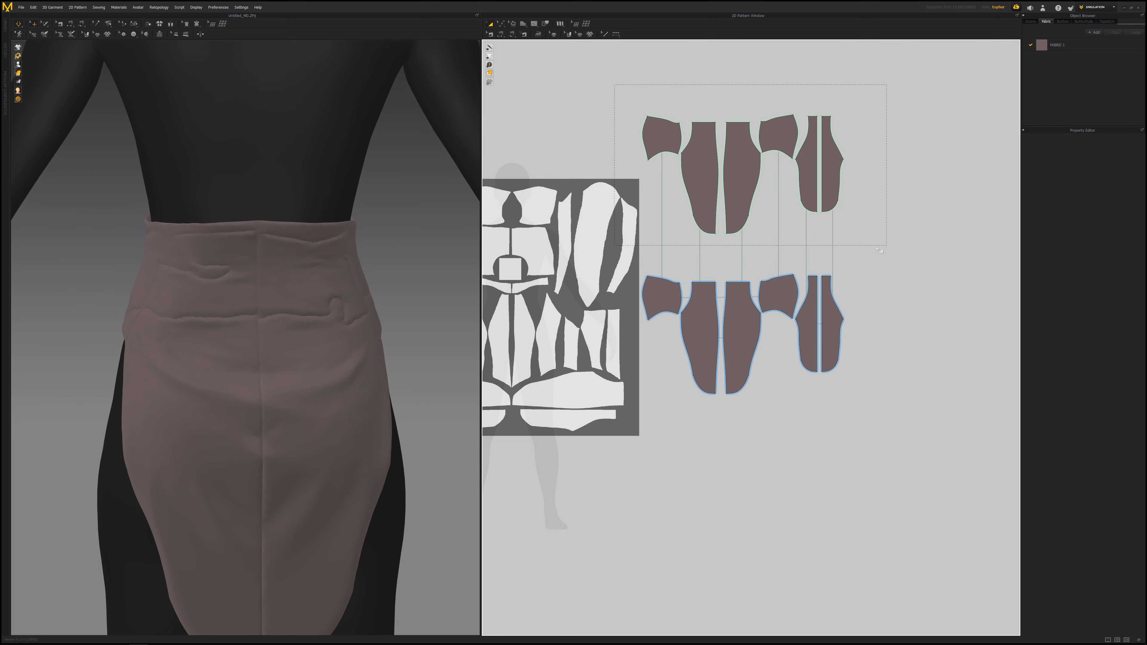
drag(880, 250, 880, 251)
right_drag(251, 359, 347, 274)
click(391, 300)
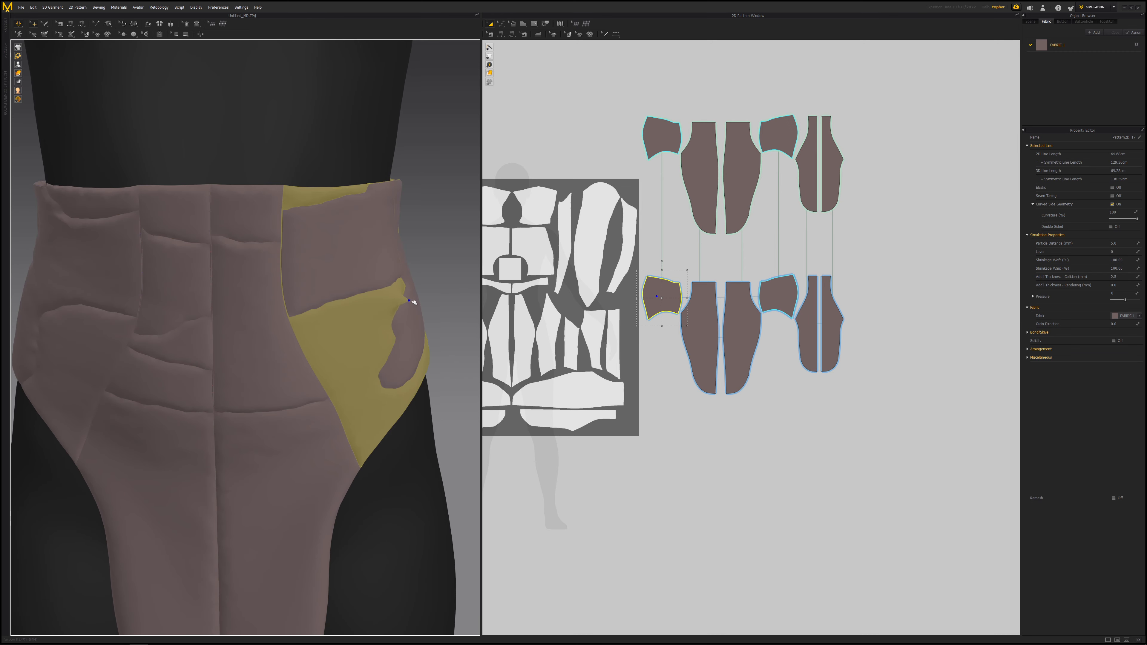
drag(388, 285, 440, 192)
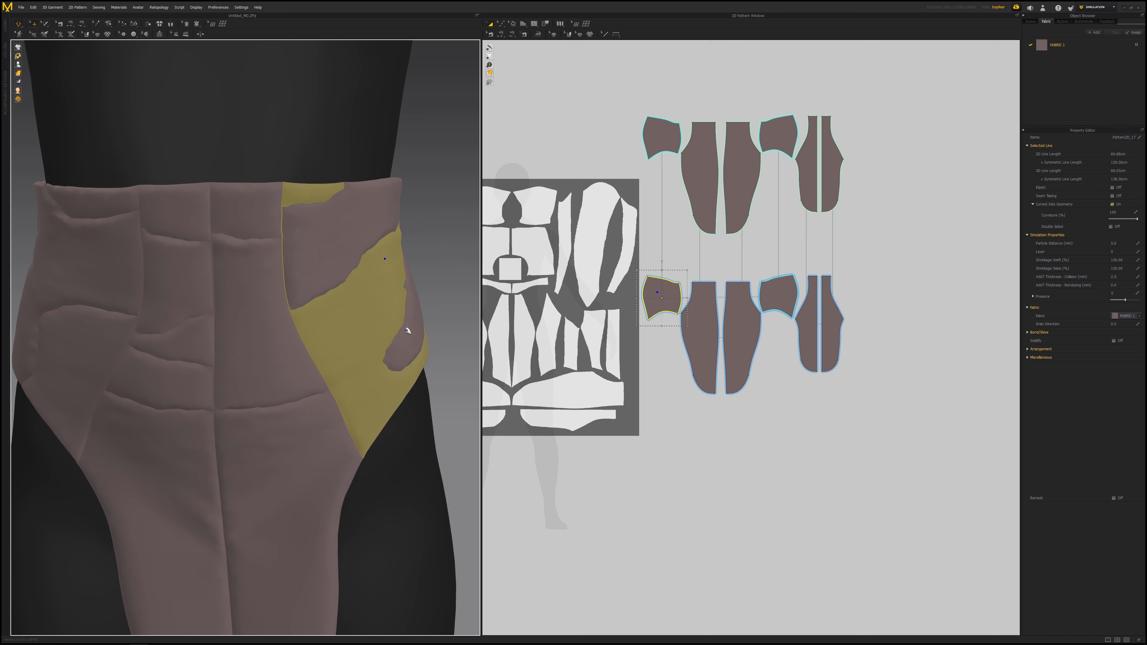
drag(406, 327, 459, 316)
drag(399, 359, 436, 366)
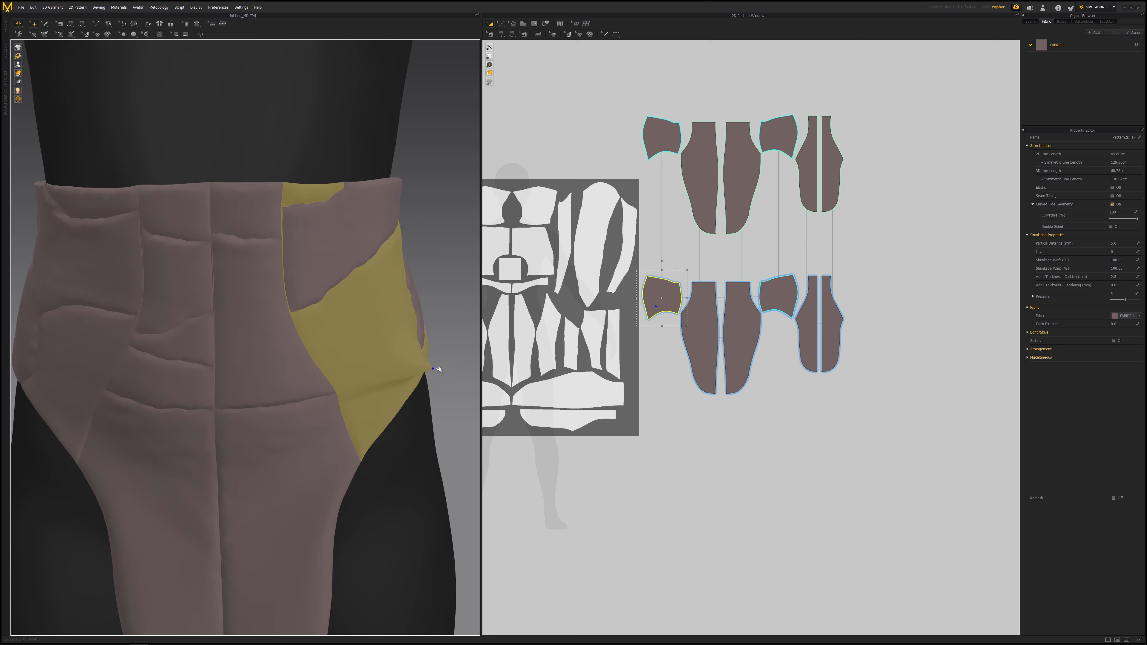
drag(324, 310, 336, 278)
right_drag(336, 278, 309, 214)
drag(268, 217, 337, 218)
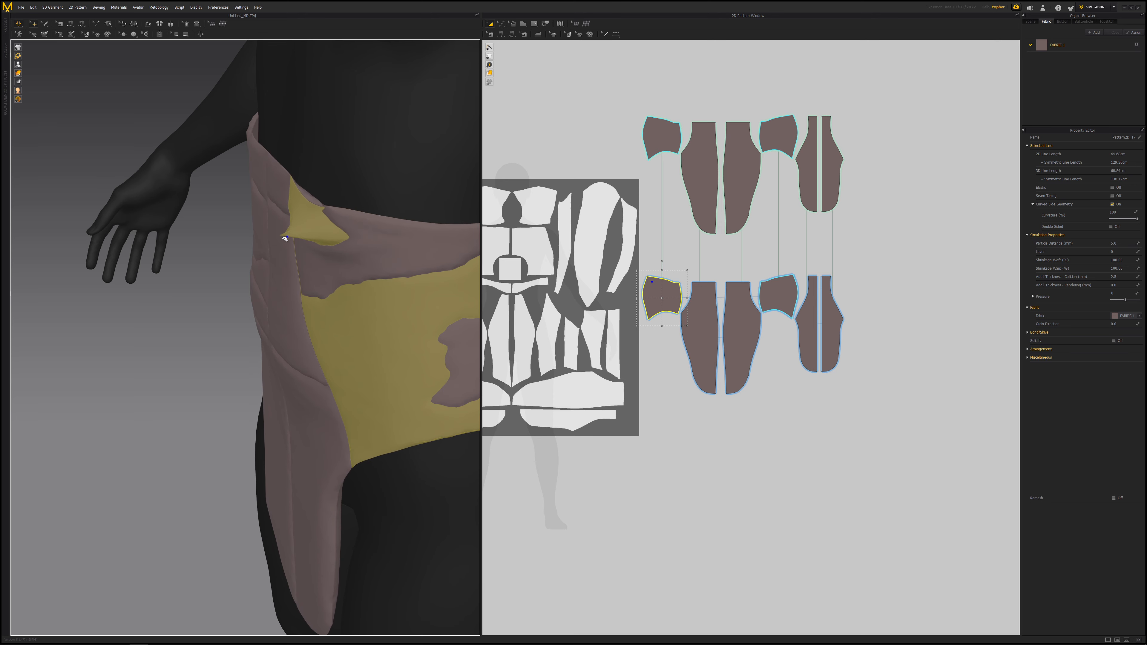
right_drag(321, 225, 384, 228)
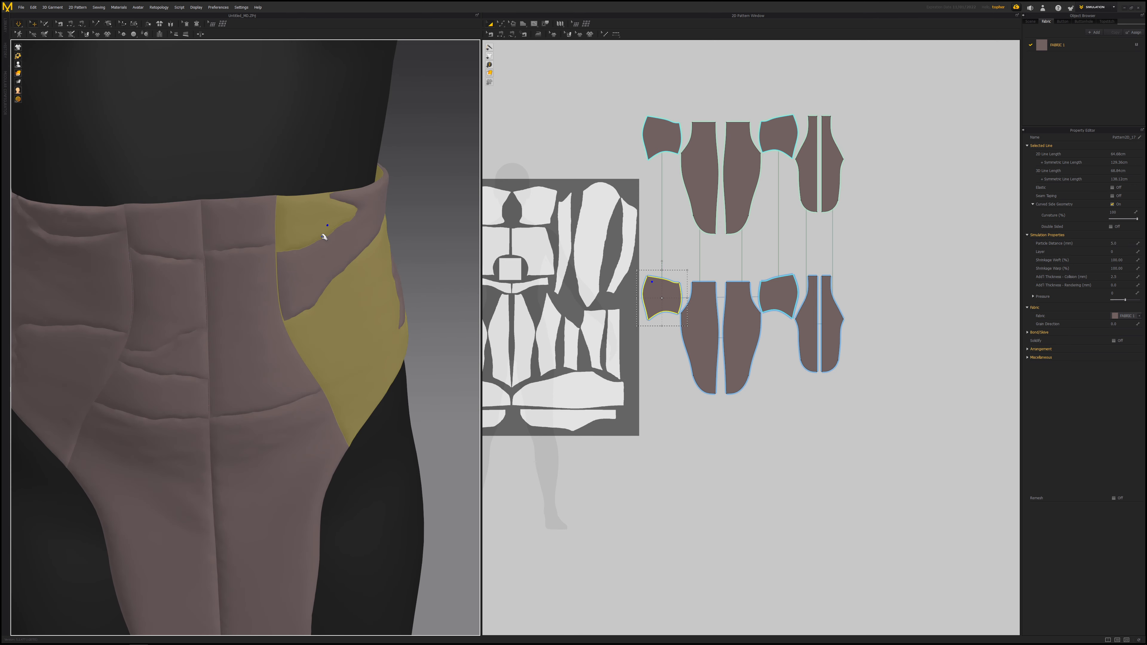
drag(324, 234, 336, 296)
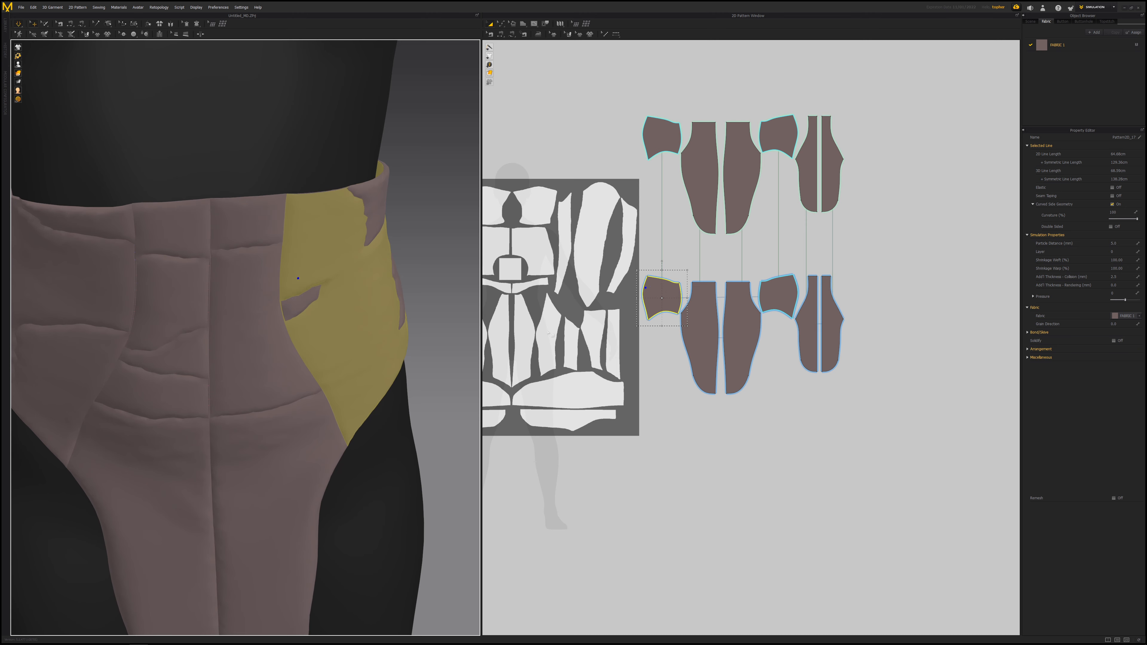
click(846, 267)
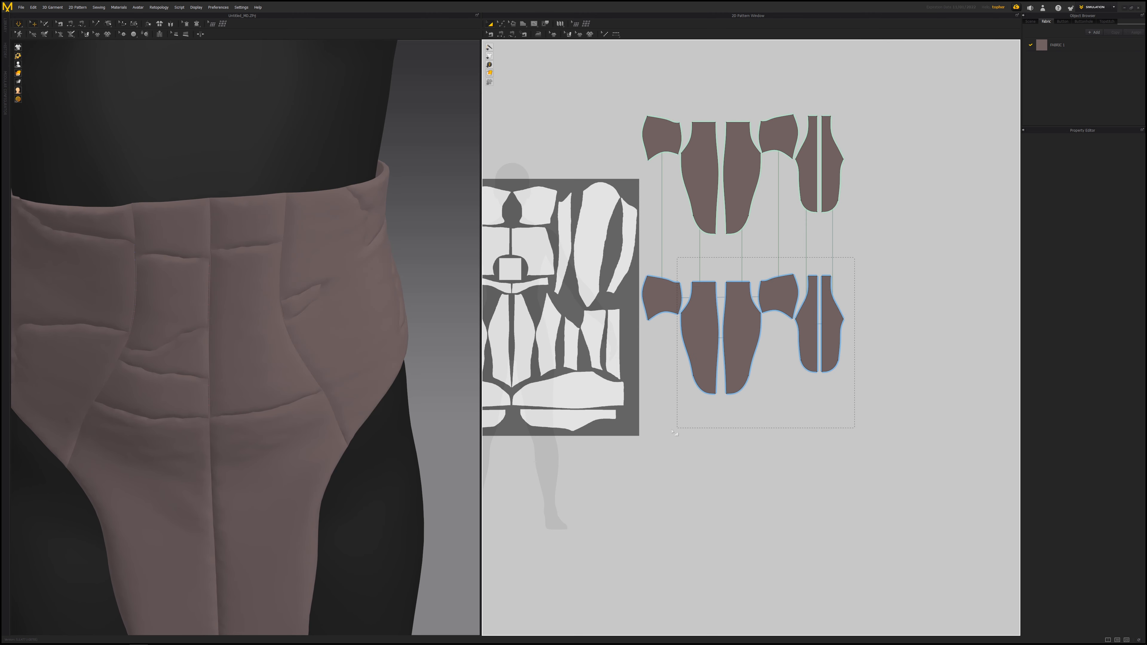
- Select the original pattern pieces and set their layer to 1
drag(641, 441, 684, 433)
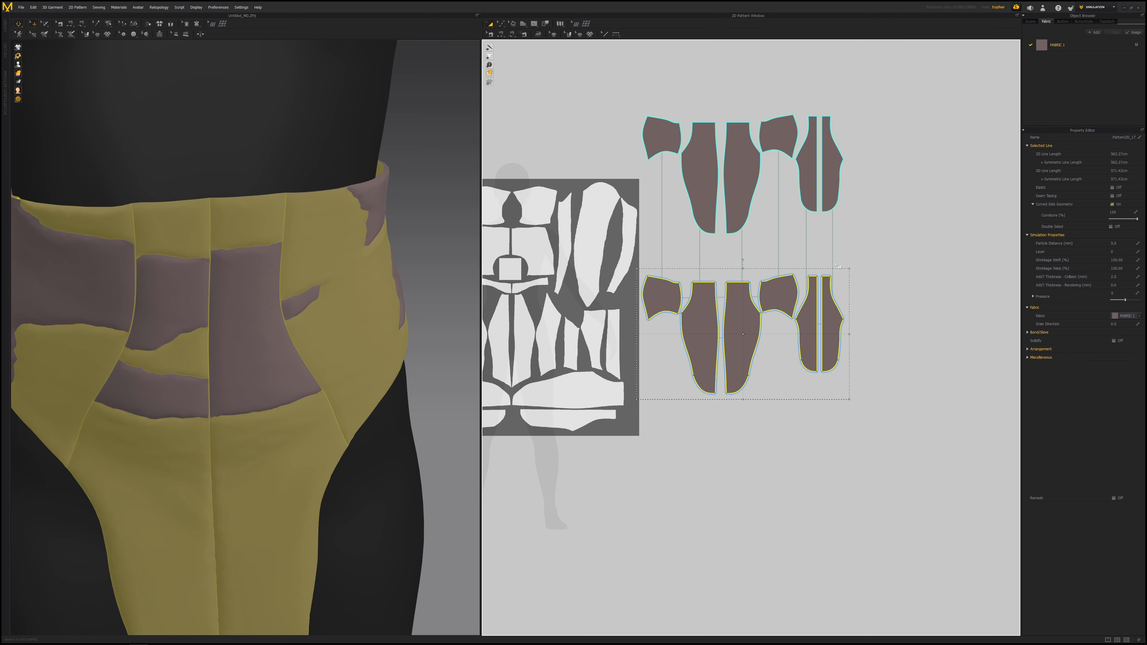
click(1112, 252)
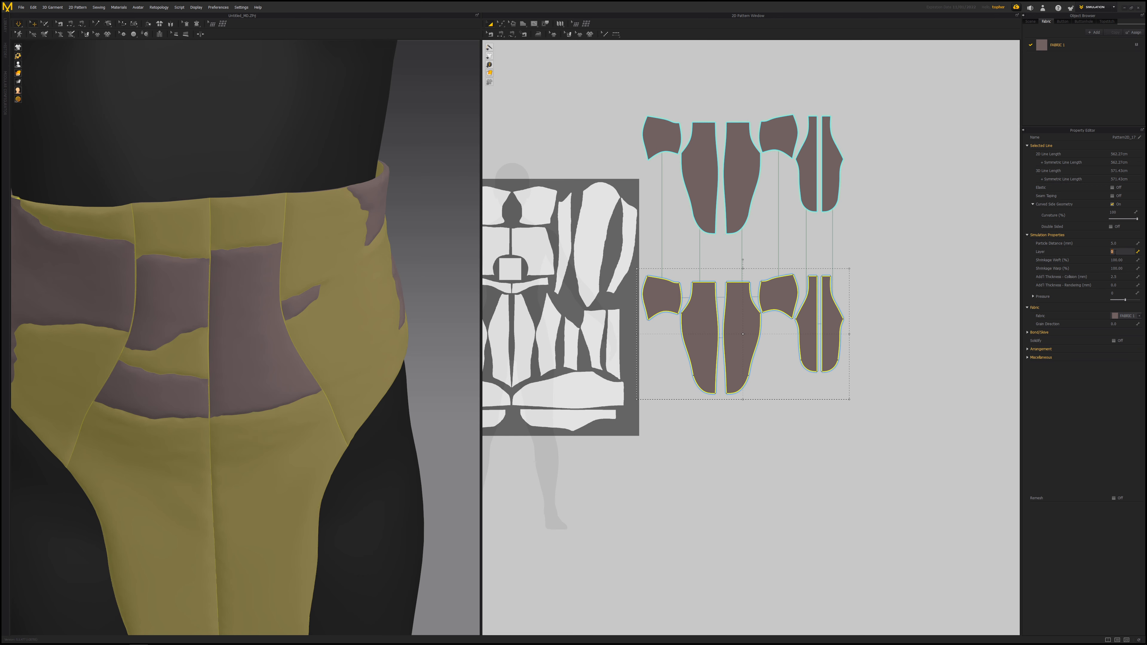
key(Return)
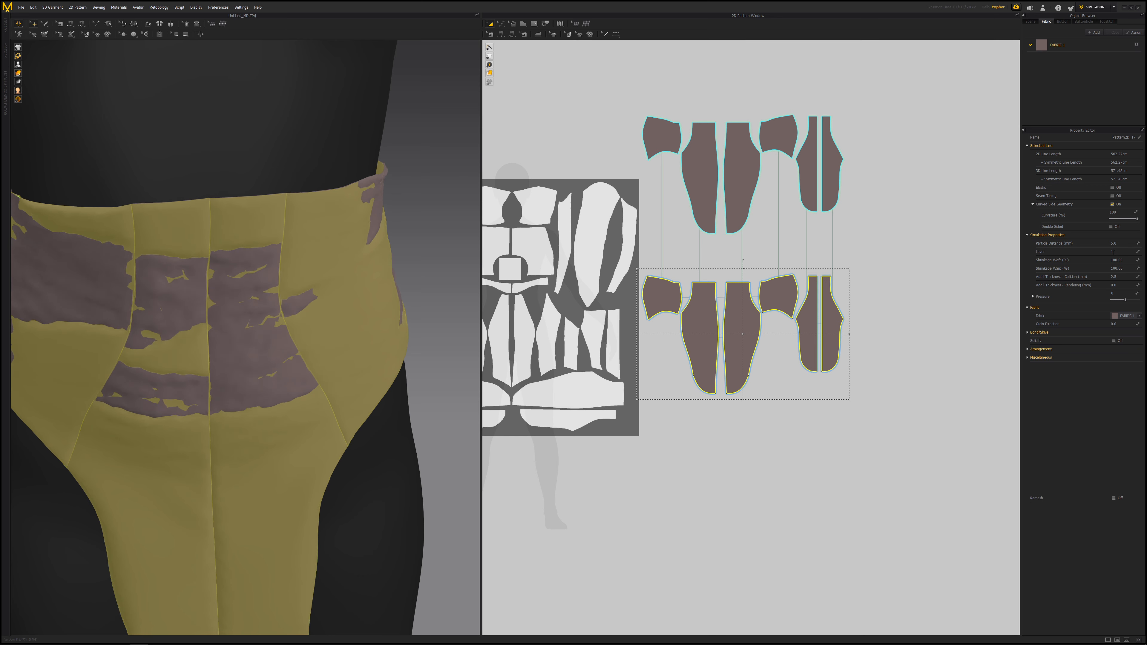
- Inspect the garment from the back and front on the avatar and open the selected pieces' layer setting
right_drag(307, 303, 382, 377)
scroll(343, 310, down, 5)
scroll(273, 324, up, 5)
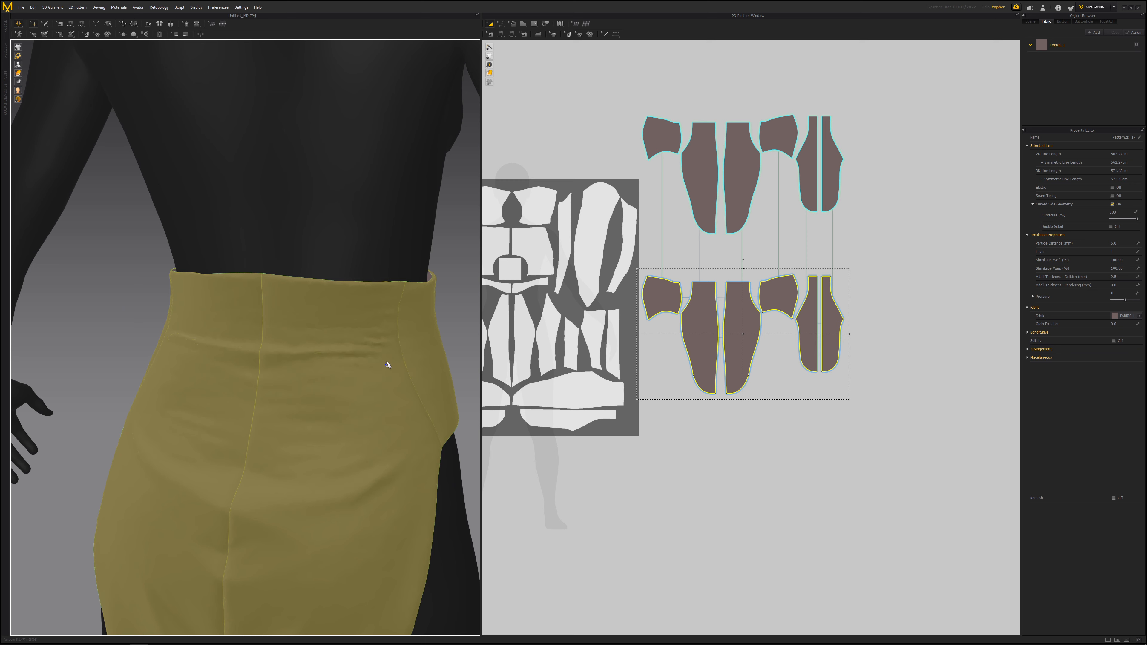
click(1121, 251)
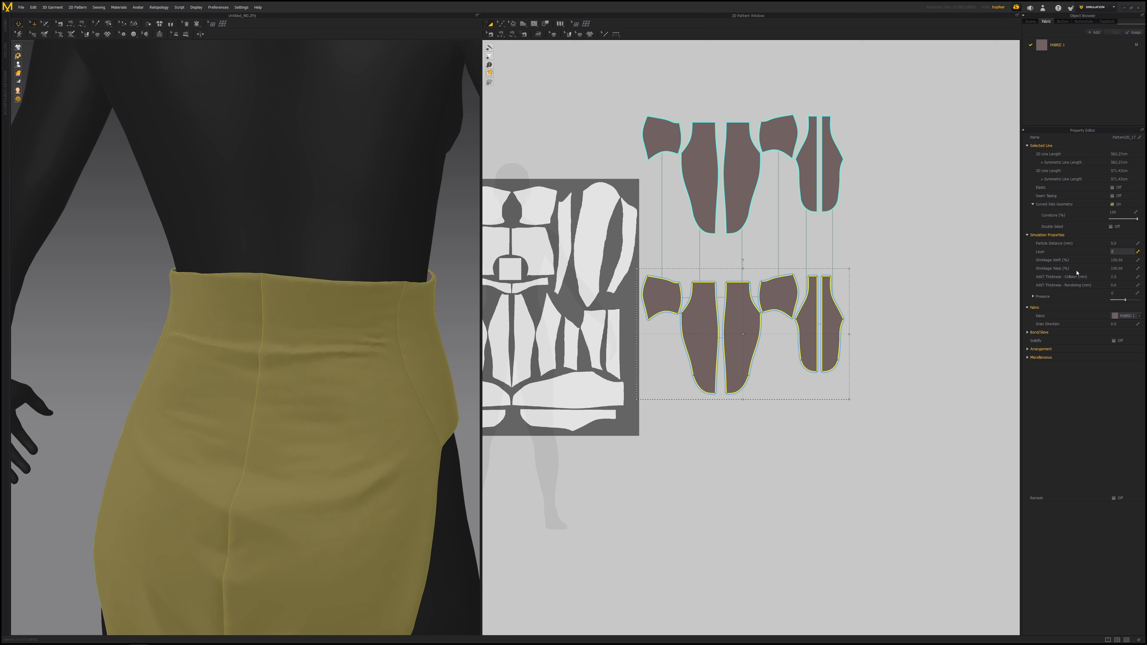
right_drag(272, 338, 199, 361)
scroll(199, 361, up, 3)
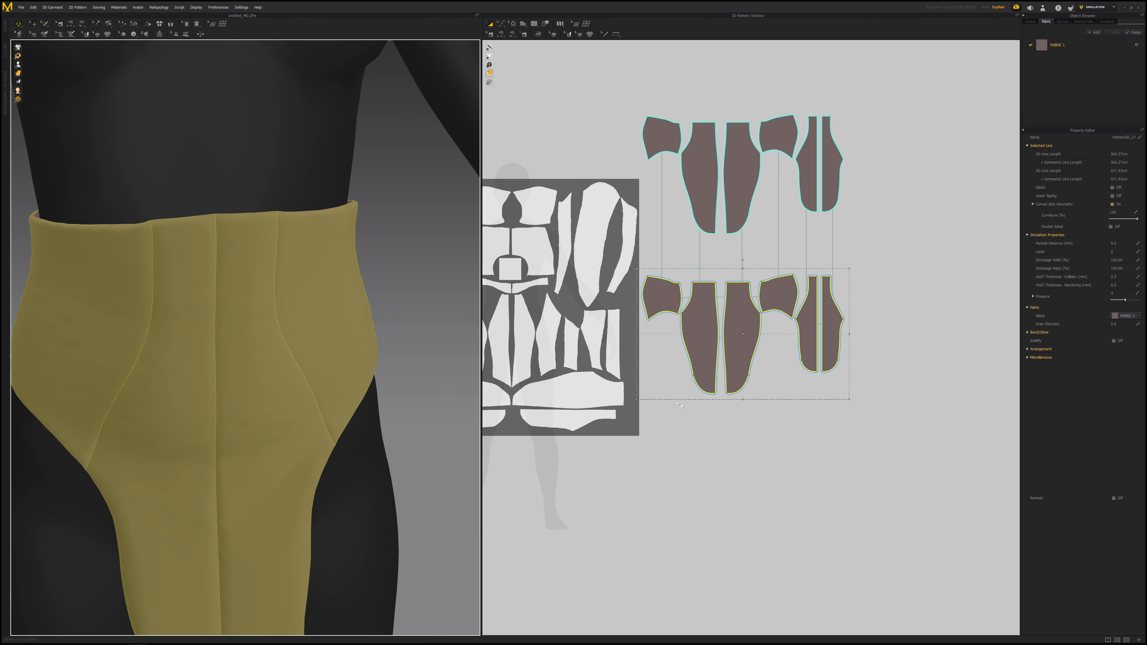
scroll(332, 371, down, 5)
click(362, 407)
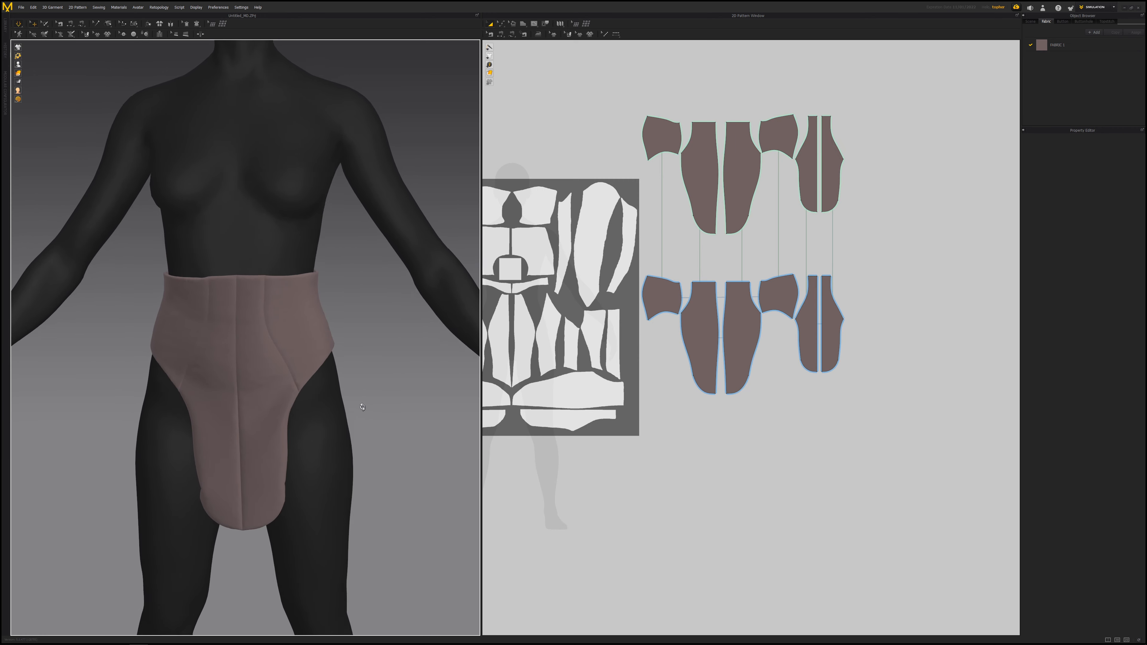
right_drag(362, 407, 303, 197)
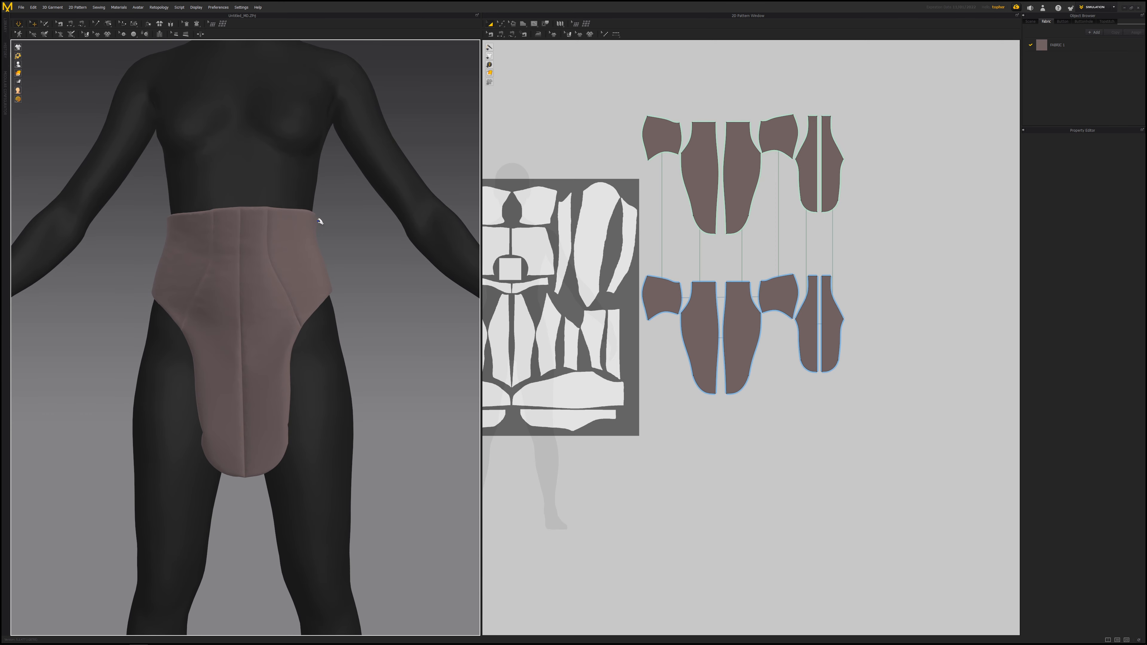
- Select the hip side panels and the back panel one at a time to check each on the avatar
drag(319, 221, 369, 240)
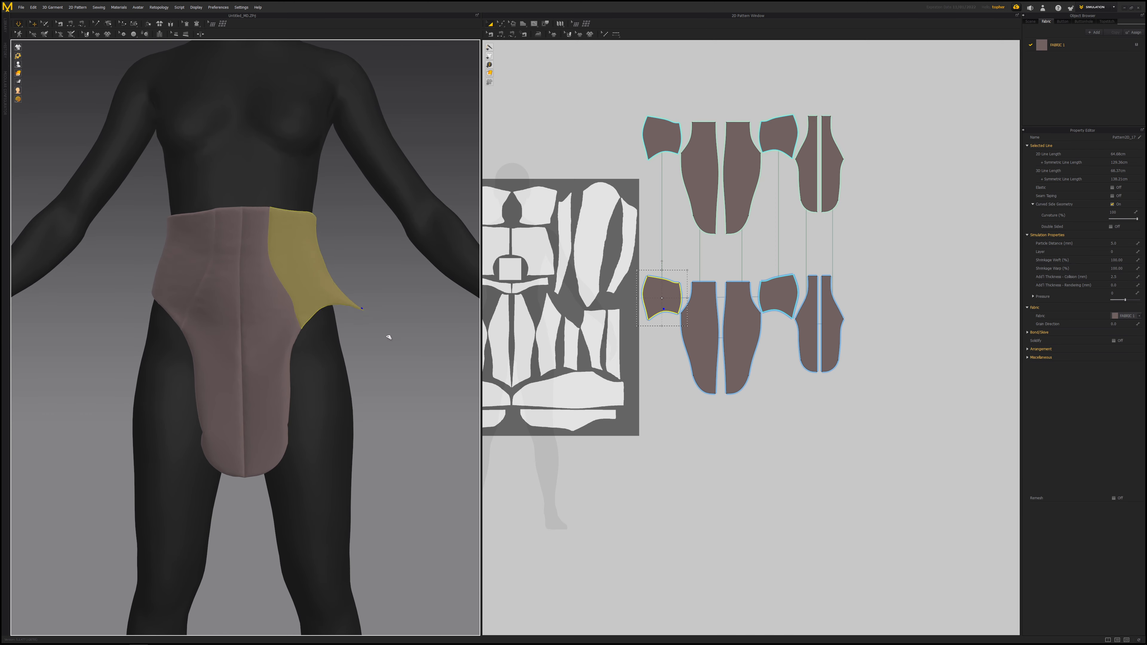
click(175, 291)
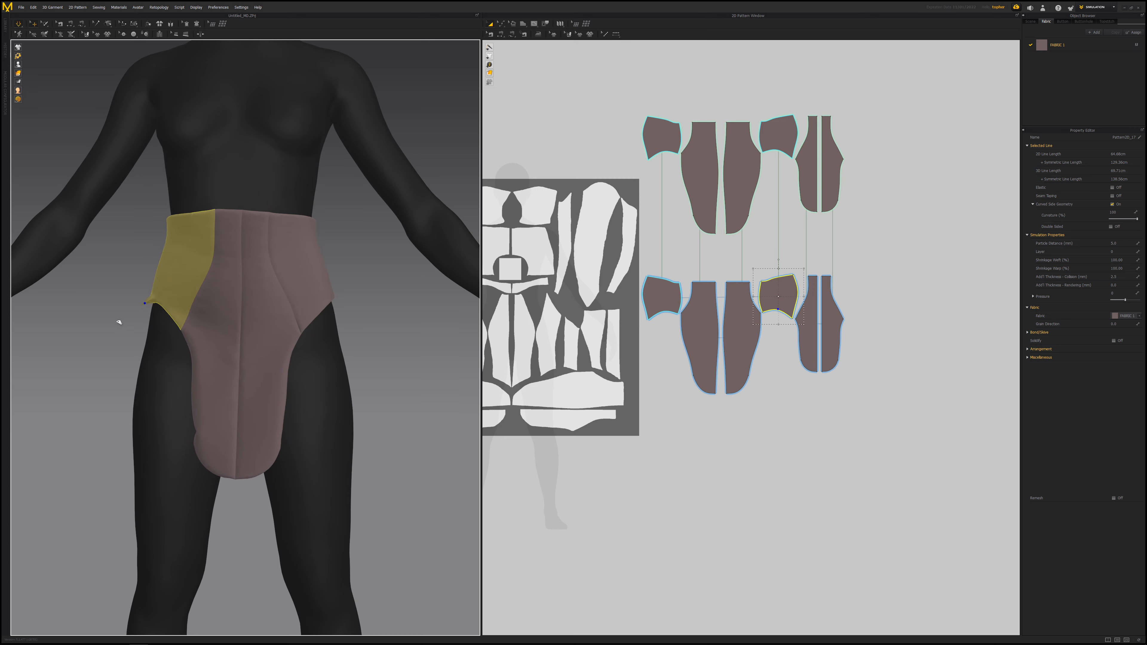
right_drag(103, 330, 422, 336)
drag(423, 335, 455, 338)
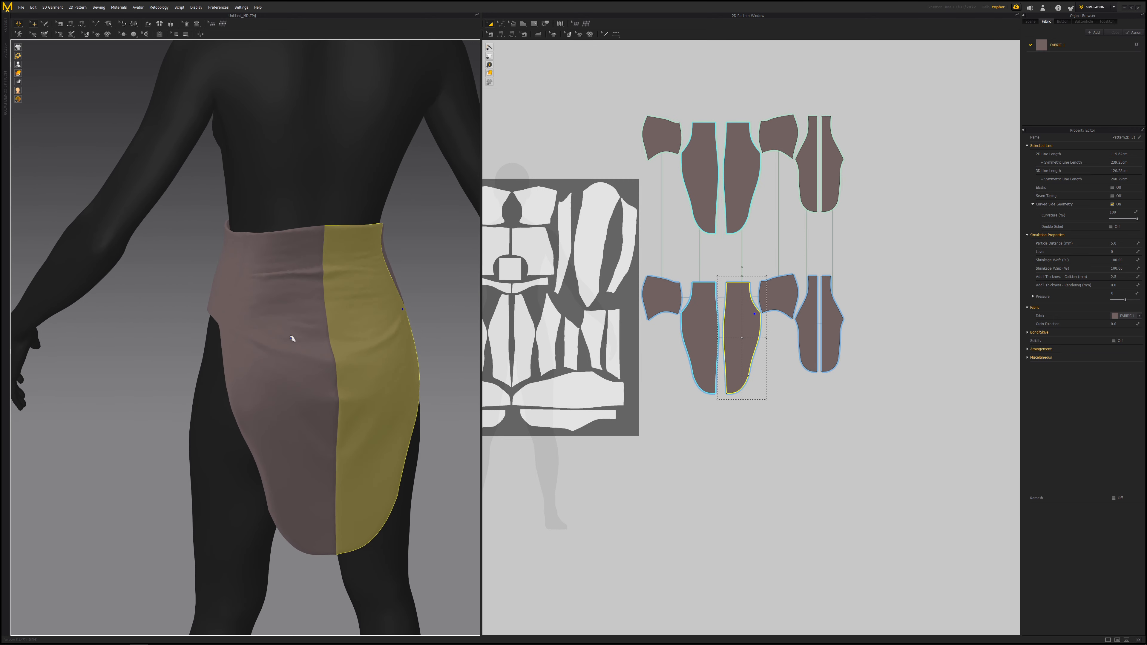
click(256, 257)
click(226, 161)
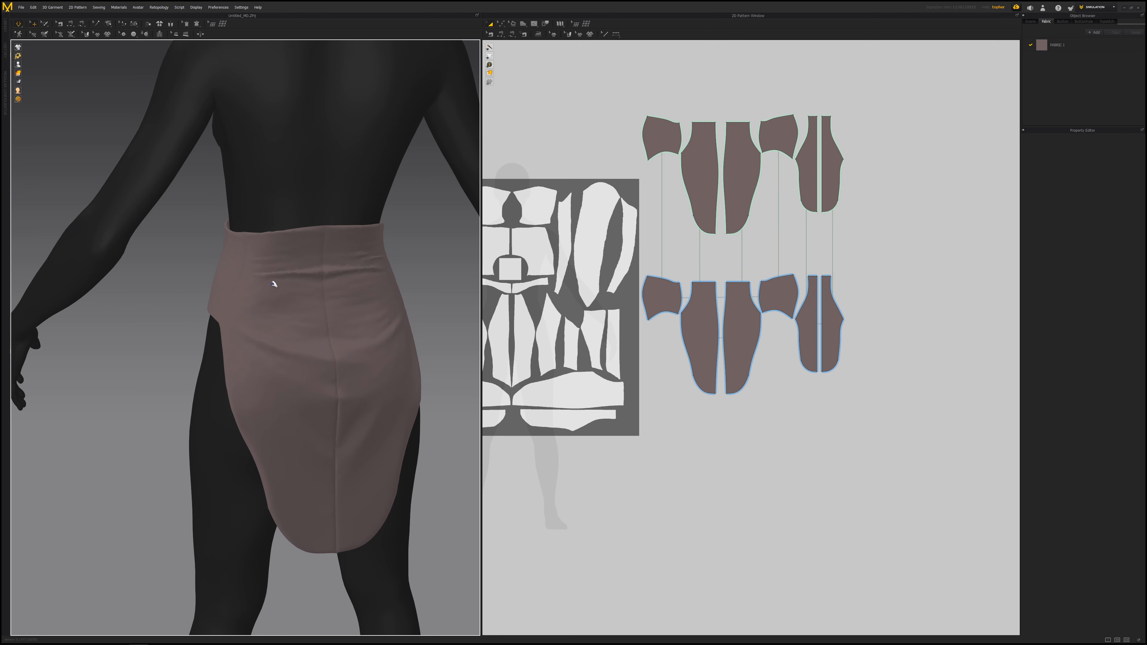
- Orbit around the avatar to examine the garment's fit from several angles
right_drag(274, 284, 391, 283)
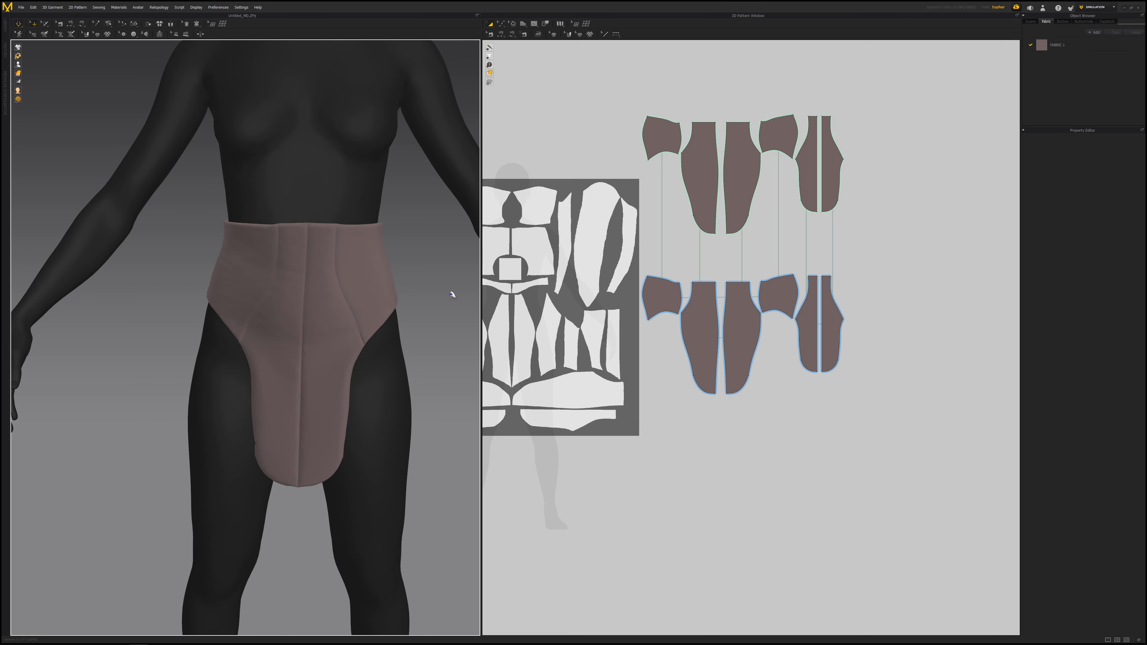
scroll(329, 322, down, 5)
right_drag(304, 266, 322, 272)
scroll(322, 272, up, 1)
middle_drag(322, 272, 316, 318)
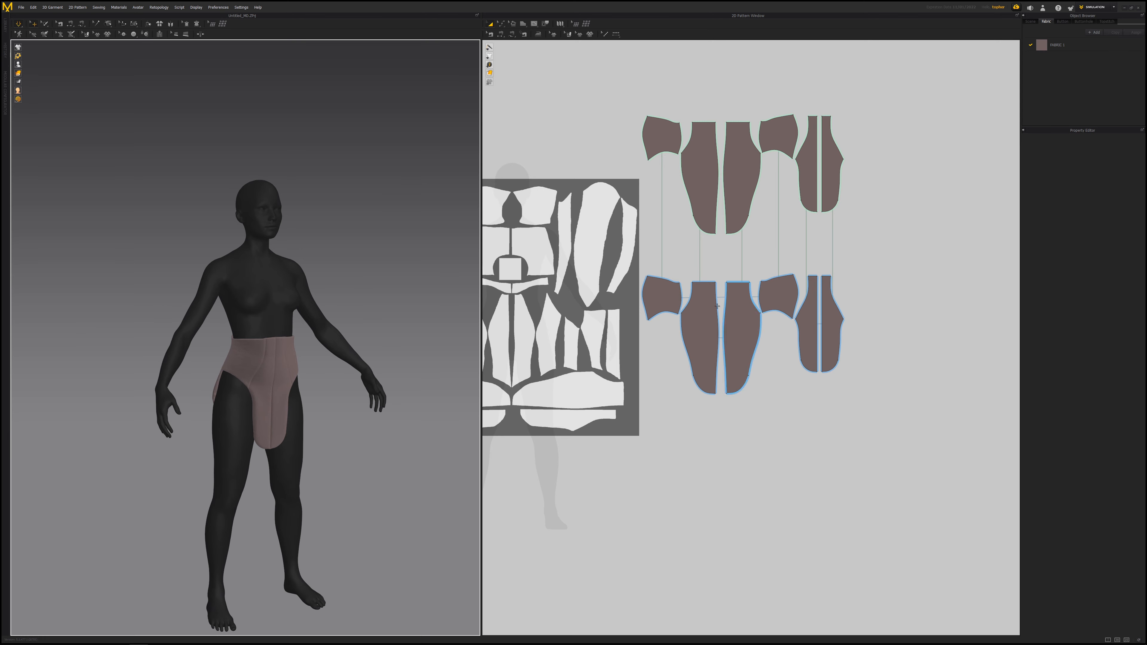
right_drag(331, 355, 323, 355)
scroll(323, 355, up, 3)
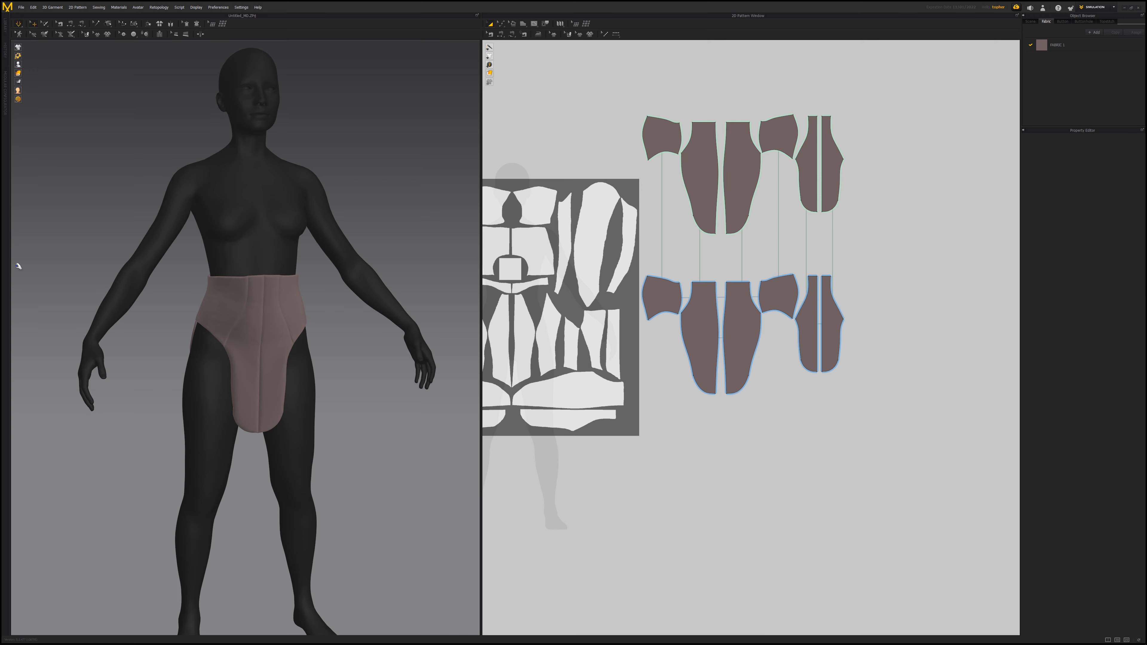
scroll(236, 299, up, 5)
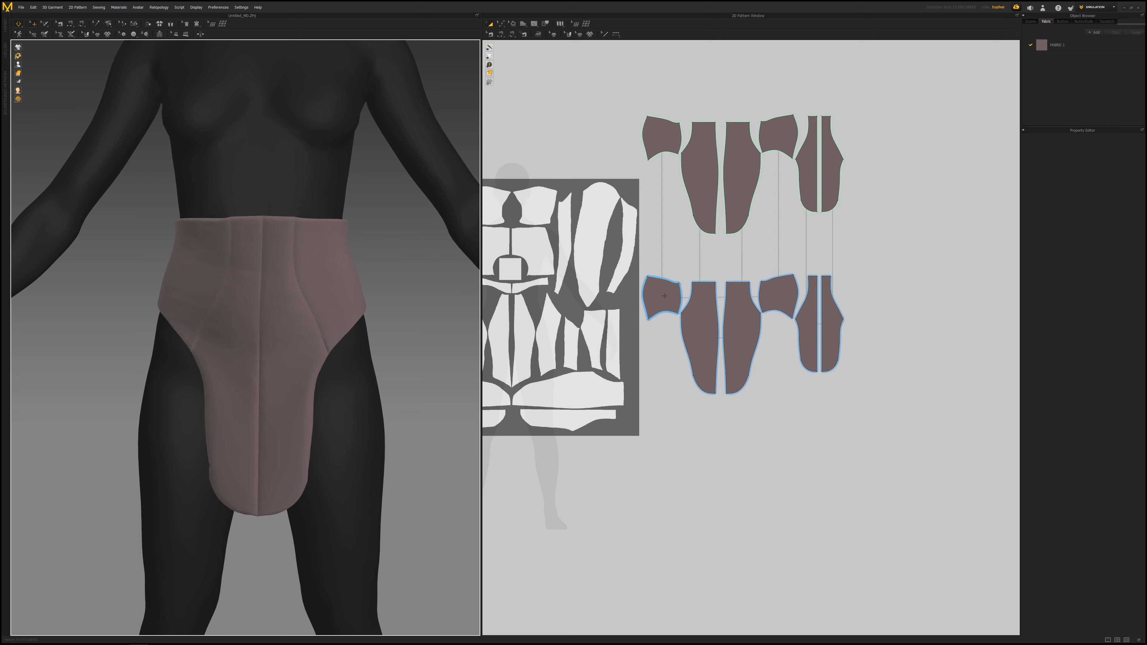
right_drag(265, 240, 362, 310)
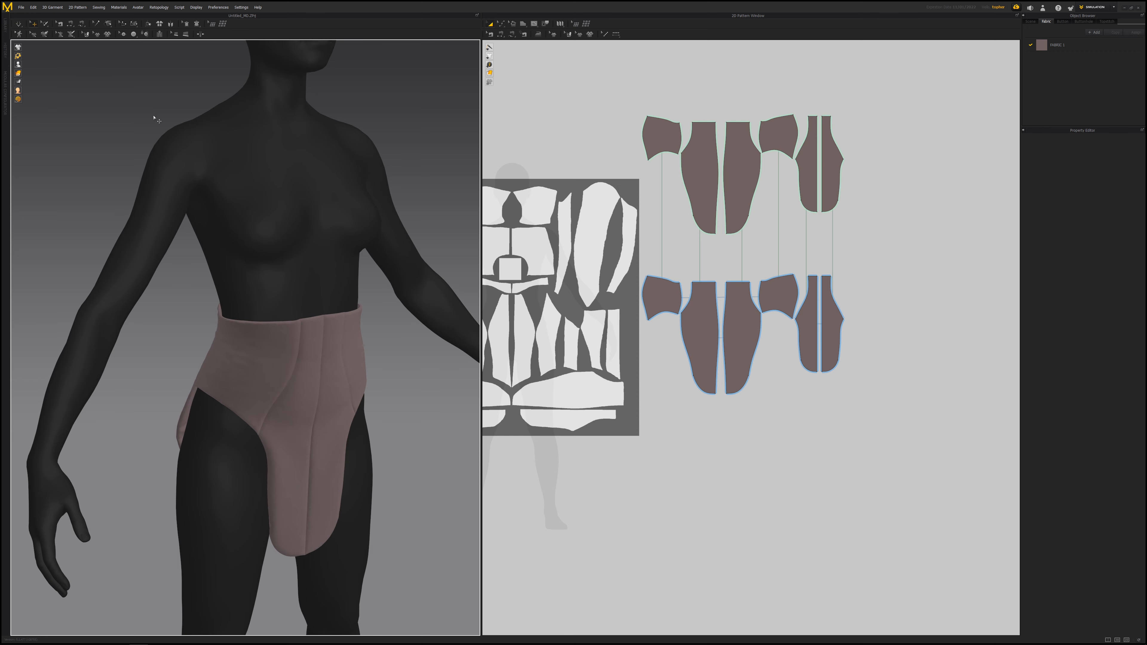
- Select the avatar and turn on Smooth Avatar, raising its smooth level slightly
click(287, 214)
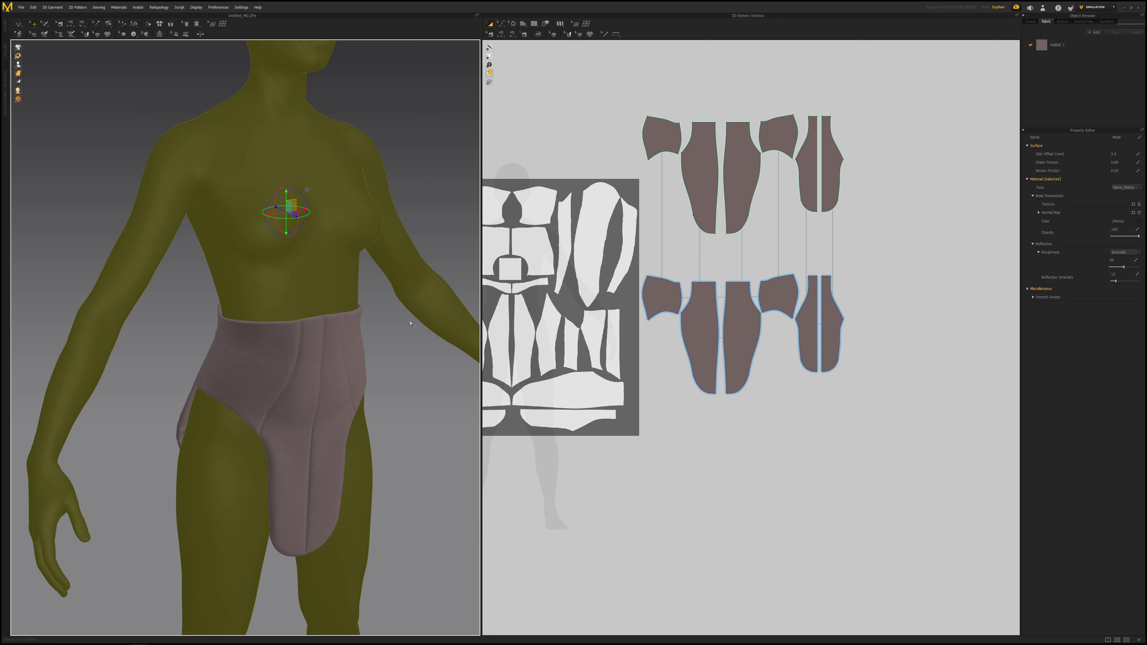
right_drag(322, 333, 445, 323)
middle_drag(314, 261, 320, 236)
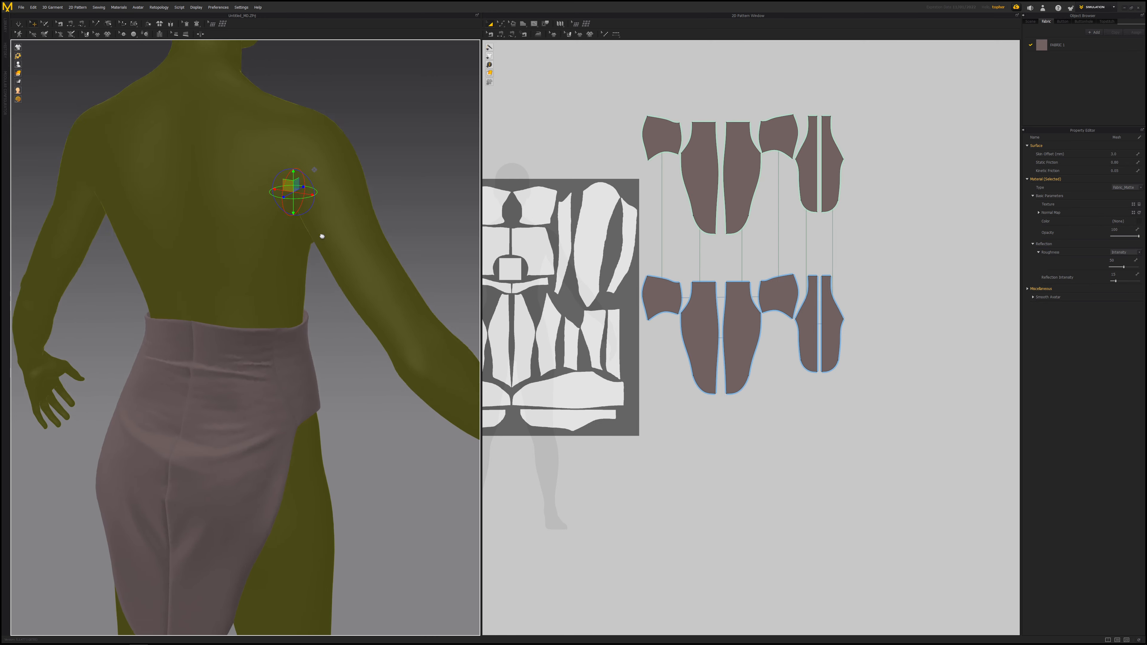
scroll(302, 317, up, 8)
right_drag(302, 318, 300, 301)
scroll(300, 301, down, 8)
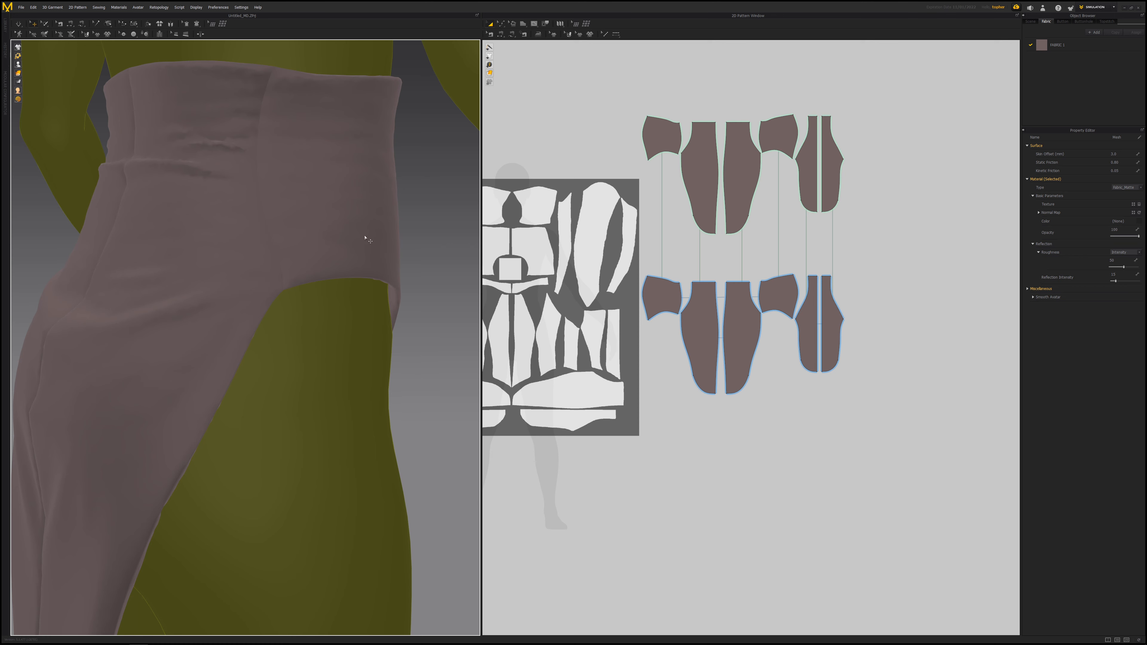
scroll(365, 238, down, 3)
right_drag(356, 218, 324, 214)
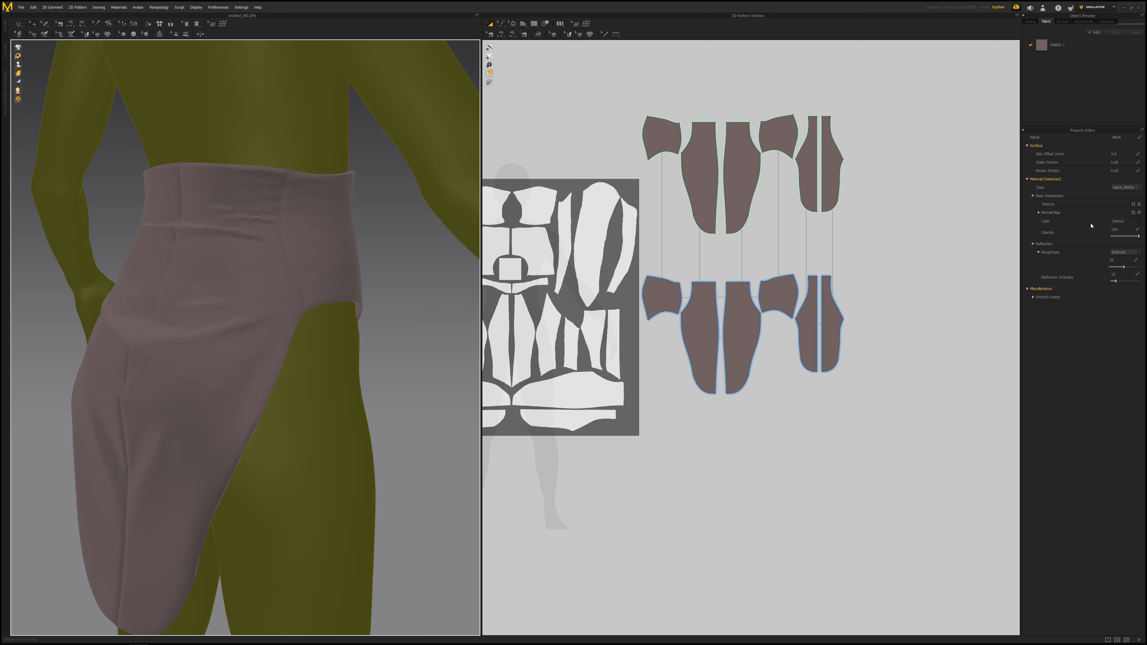
click(1033, 297)
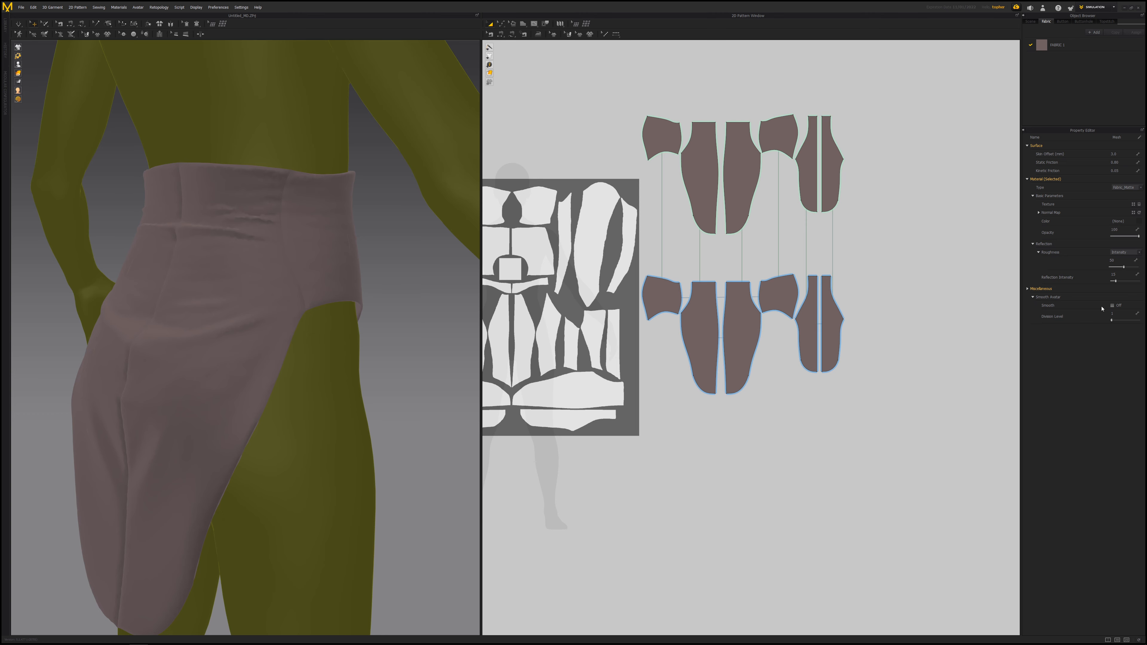
click(1113, 306)
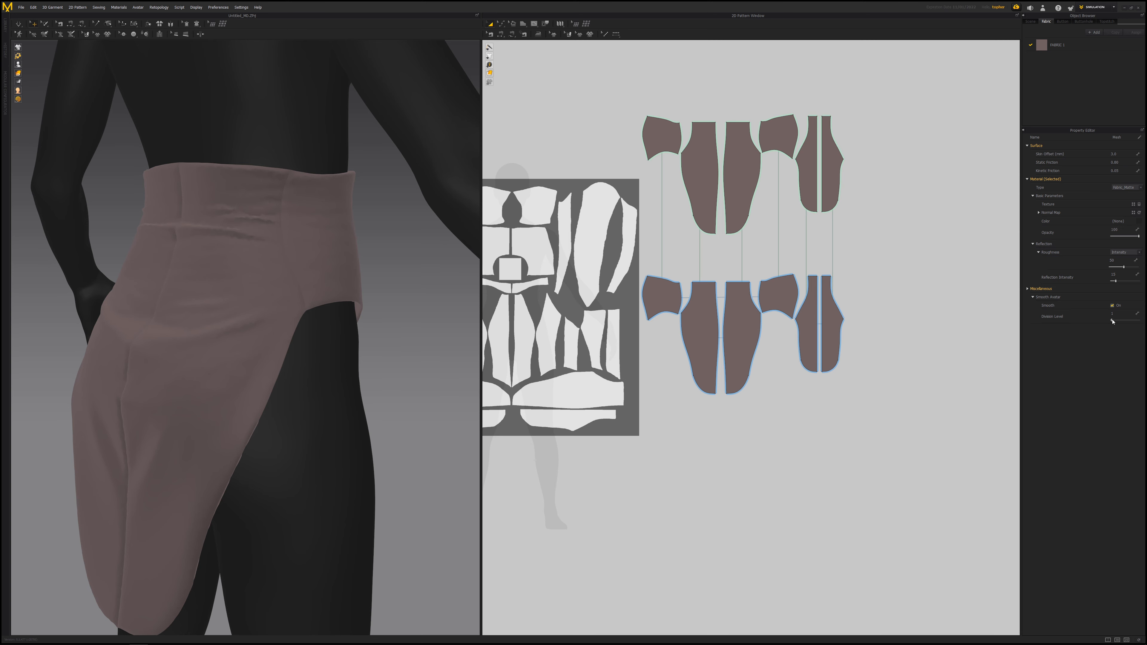
drag(1112, 321, 1117, 321)
- Inspect the garment on the smoothed avatar from the front and side
right_drag(403, 406, 293, 492)
scroll(270, 512, up, 5)
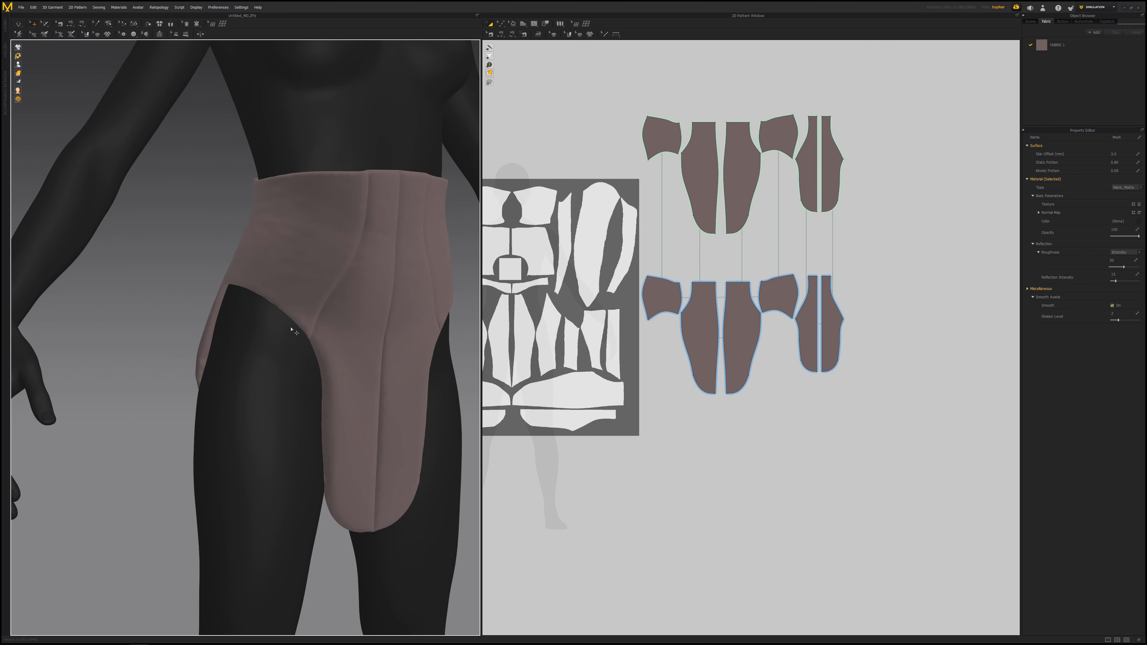
scroll(218, 351, down, 6)
scroll(256, 397, up, 4)
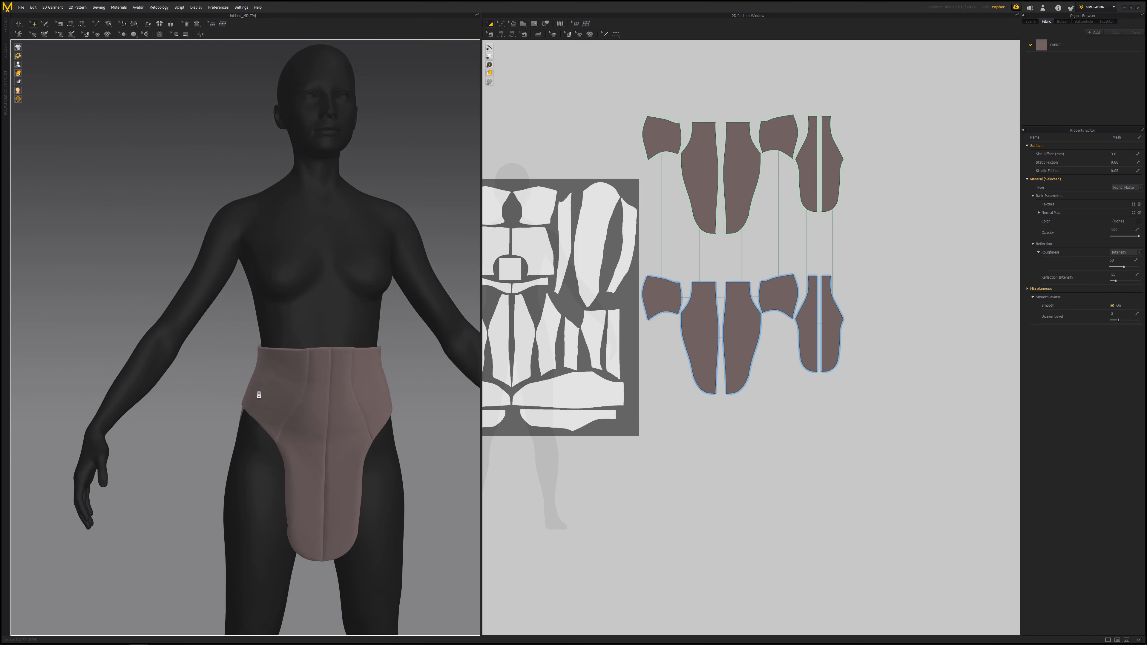
middle_drag(242, 314, 241, 289)
right_drag(182, 323, 276, 346)
scroll(279, 367, up, 7)
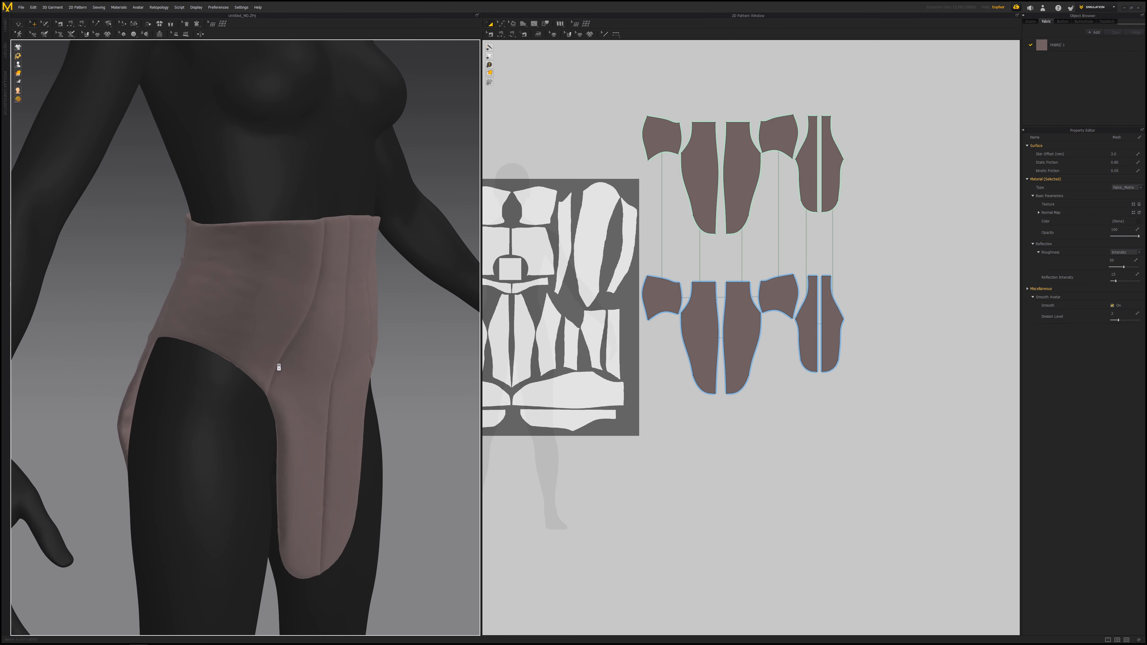
scroll(272, 384, down, 6)
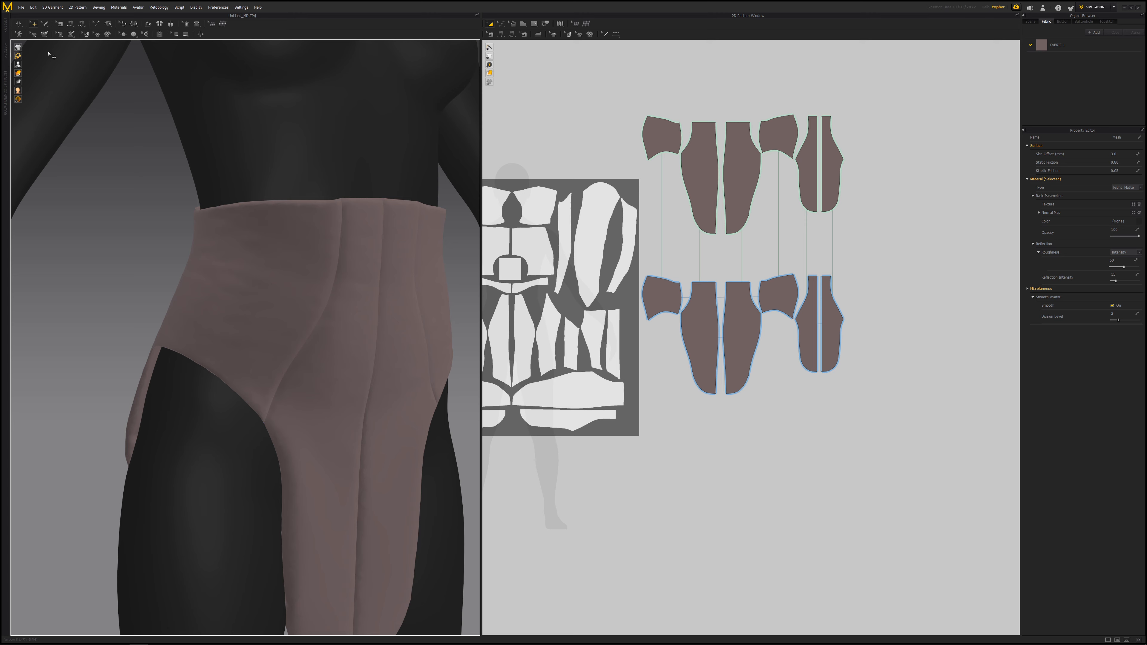
- Switch the simulation mode to Simulate (Complete Nonlinear)
click(22, 28)
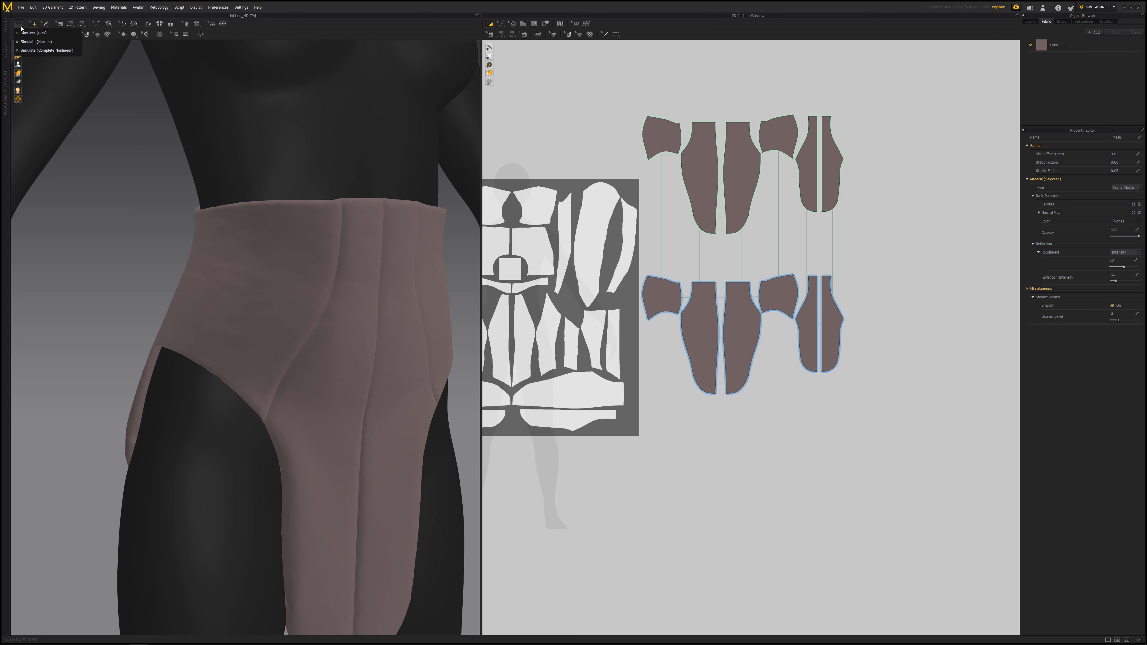
click(47, 50)
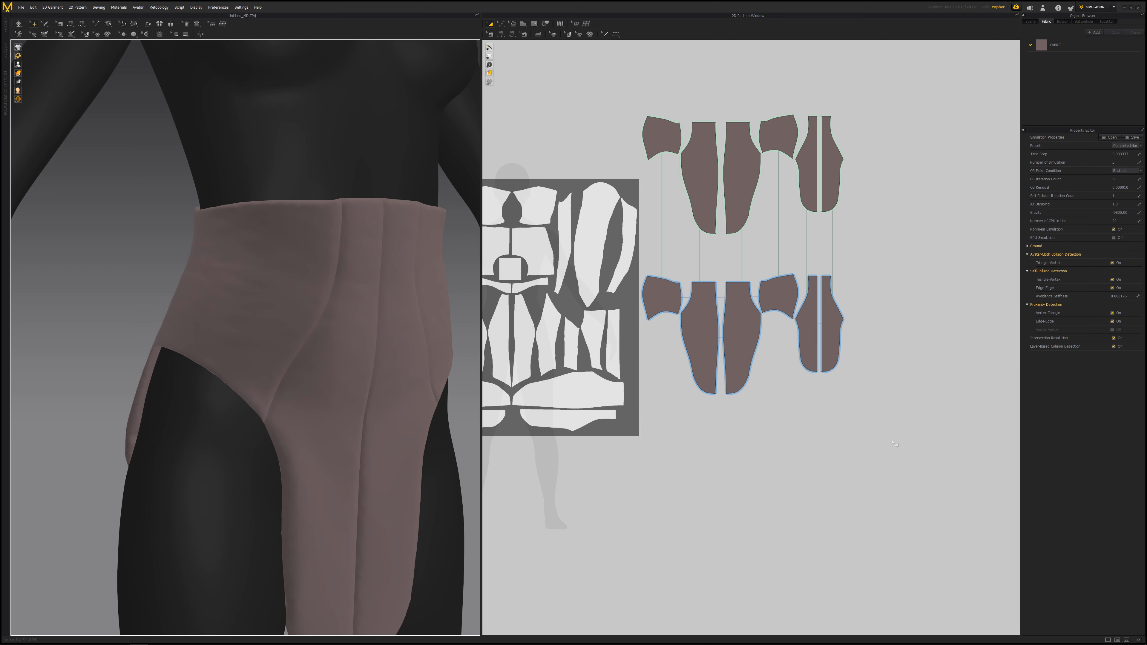
middle_drag(377, 374, 317, 359)
scroll(737, 326, down, 2)
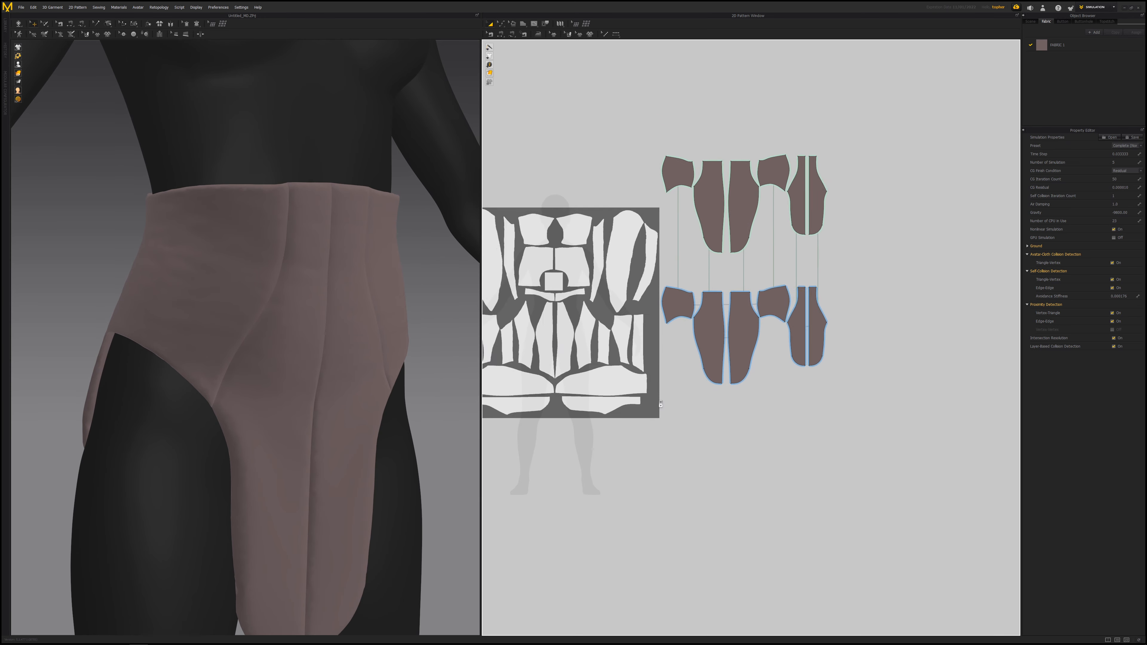
middle_drag(737, 326, 705, 359)
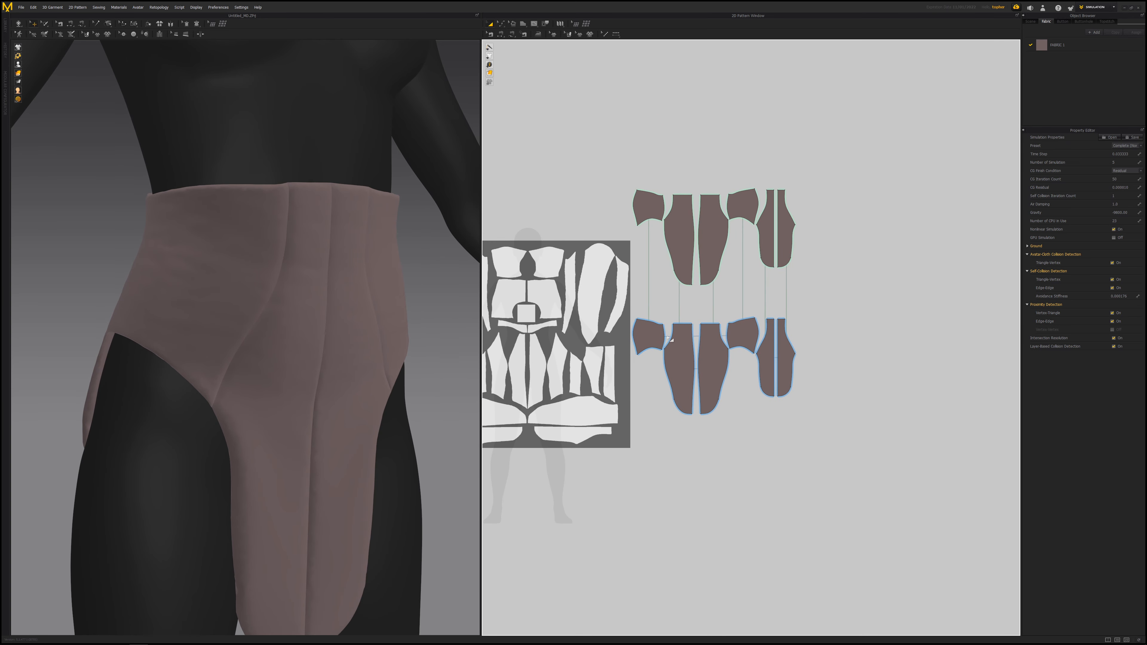
- Select all pattern pieces and lower their particle distance, acknowledging the simulation-speed notice
drag(605, 163, 876, 434)
click(1120, 244)
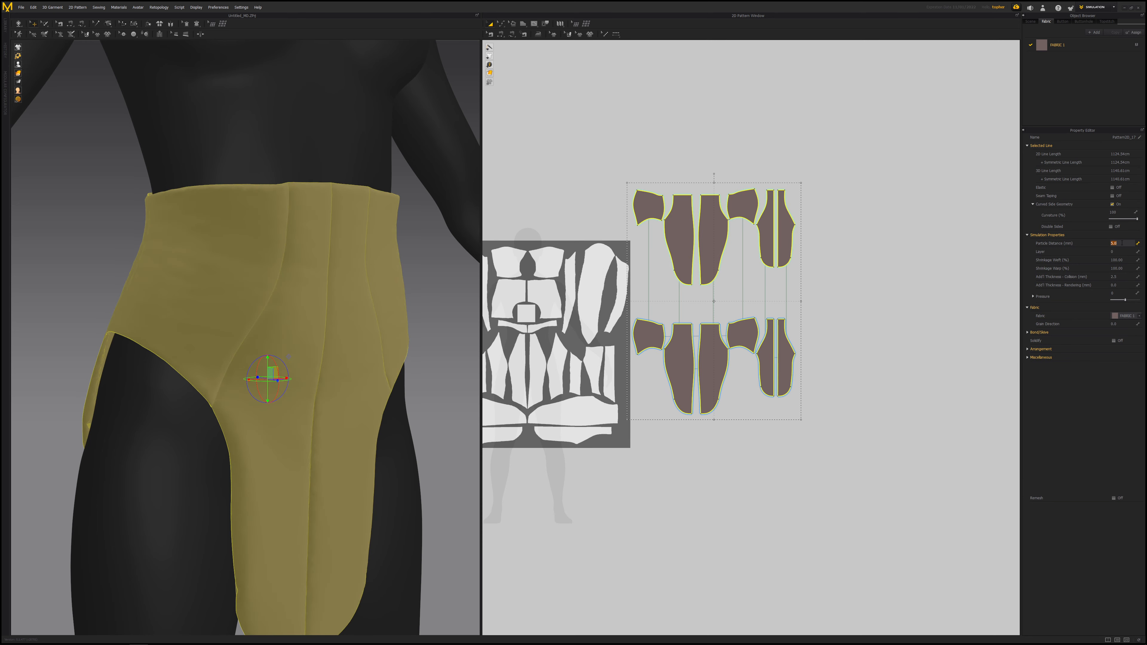
key(Return)
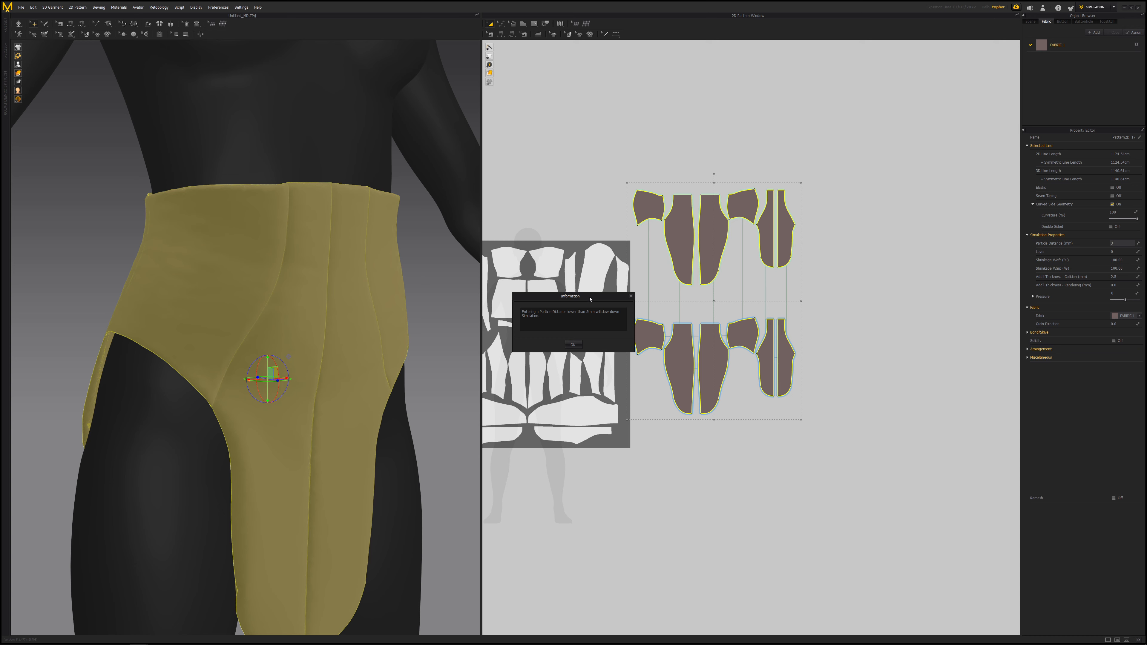
drag(589, 298, 918, 237)
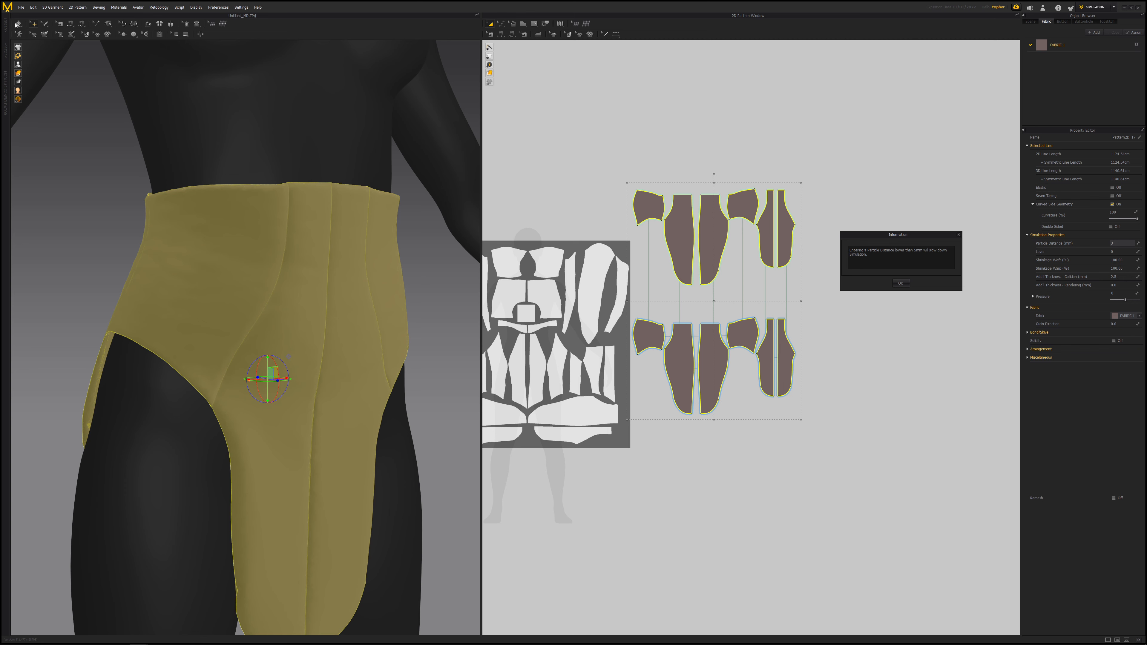
click(901, 284)
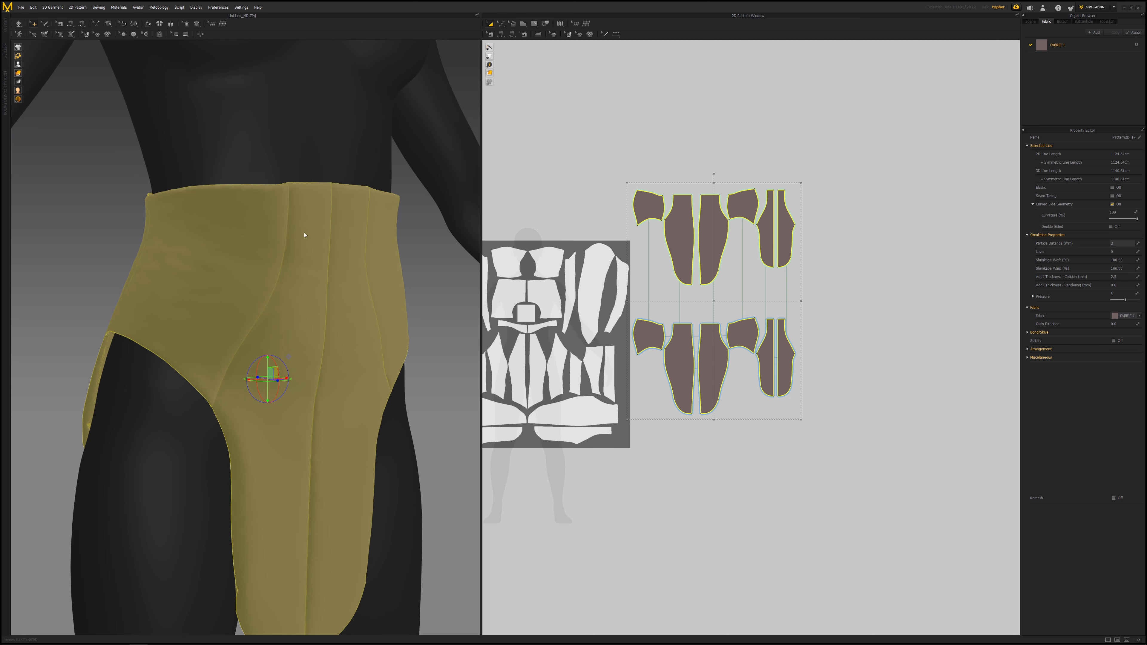
key(Return)
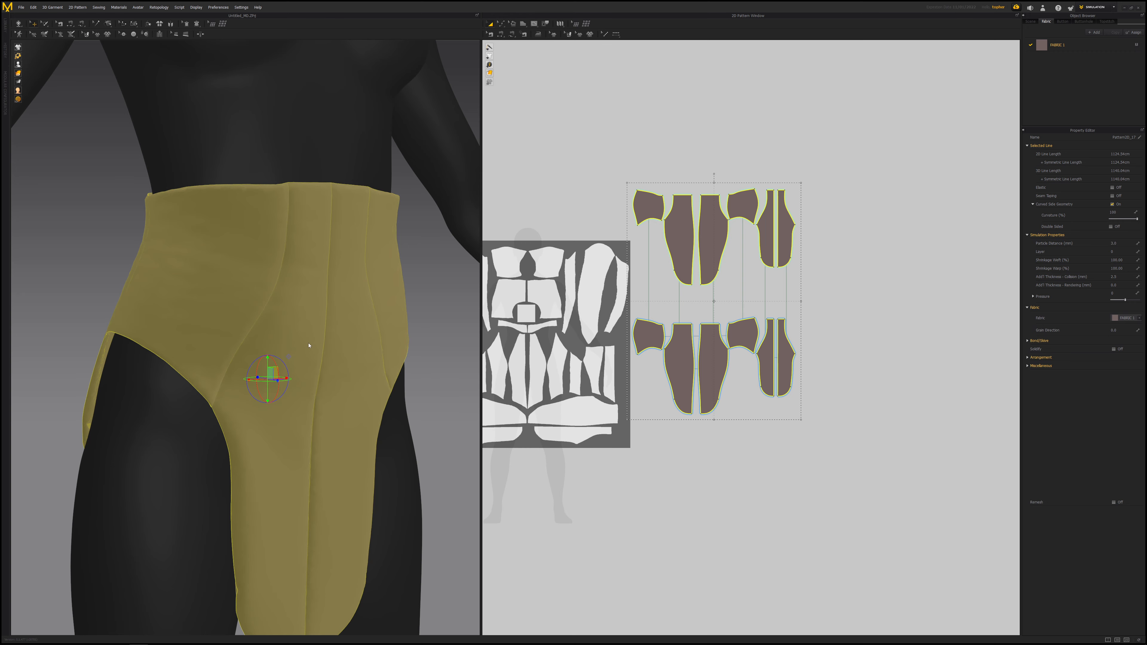
- Run the simulation and watch the garment settle on the avatar
scroll(296, 334, down, 4)
right_drag(295, 334, 59, 68)
click(19, 23)
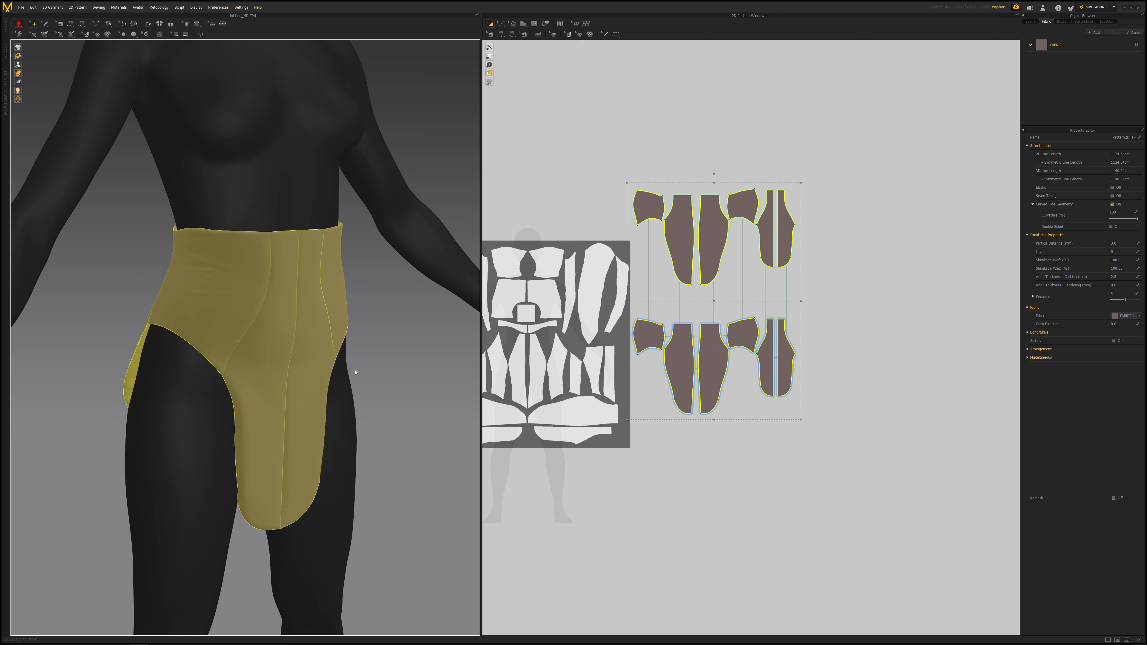
right_drag(403, 361, 435, 391)
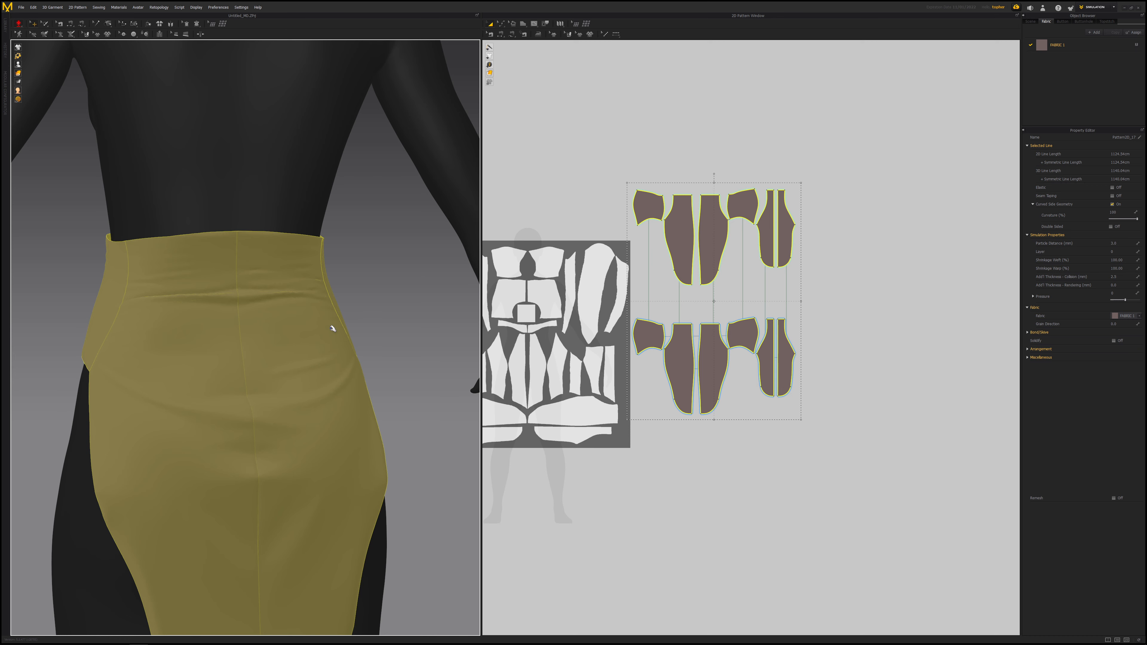
- Orbit and zoom around the simulated garment to inspect its drape from the front, side and back
right_drag(332, 328, 330, 328)
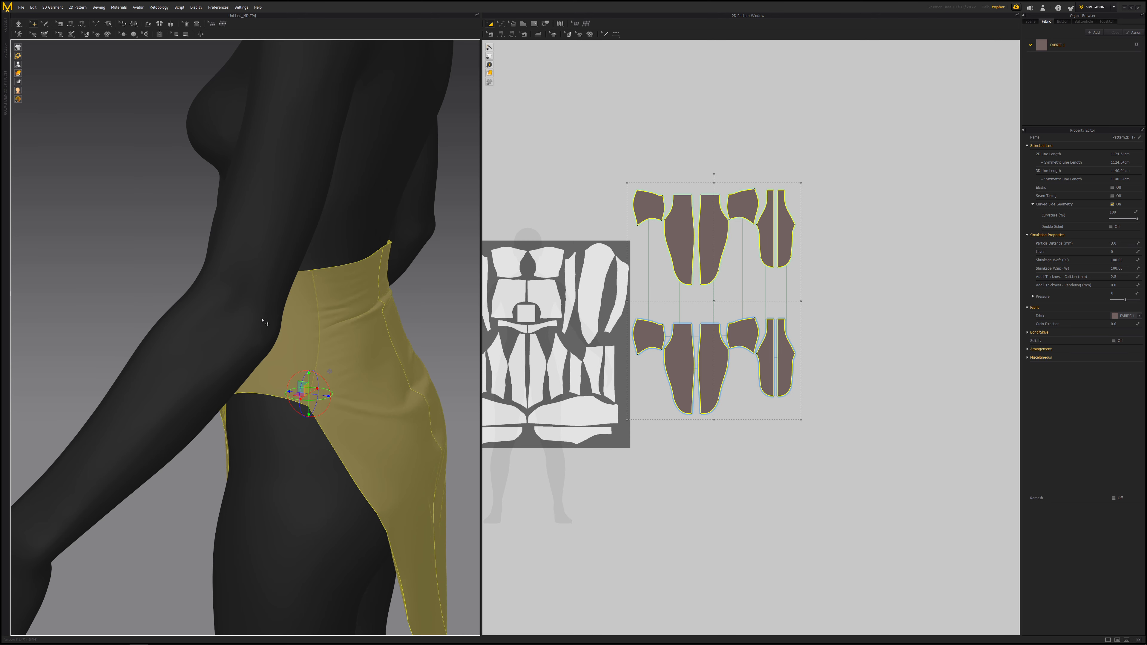
right_drag(267, 320, 366, 333)
click(403, 331)
scroll(373, 359, up, 3)
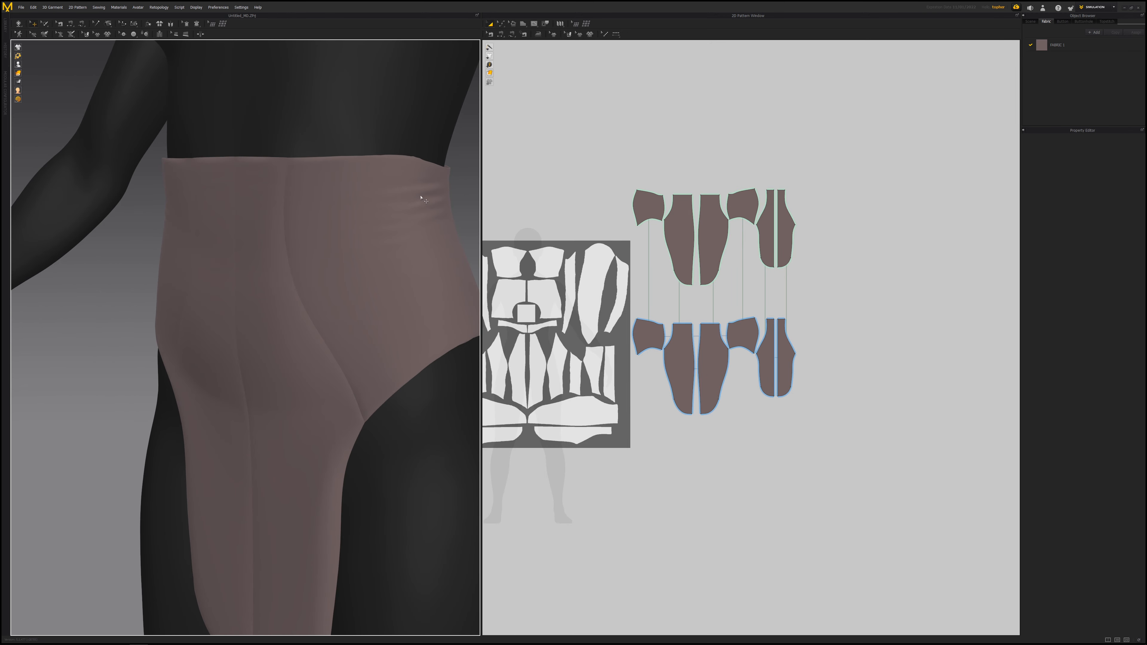
middle_drag(421, 198, 357, 255)
right_drag(276, 279, 359, 271)
scroll(305, 312, up, 2)
scroll(290, 337, up, 5)
scroll(290, 337, up, 2)
right_drag(290, 337, 258, 230)
scroll(268, 327, down, 5)
right_drag(268, 328, 266, 366)
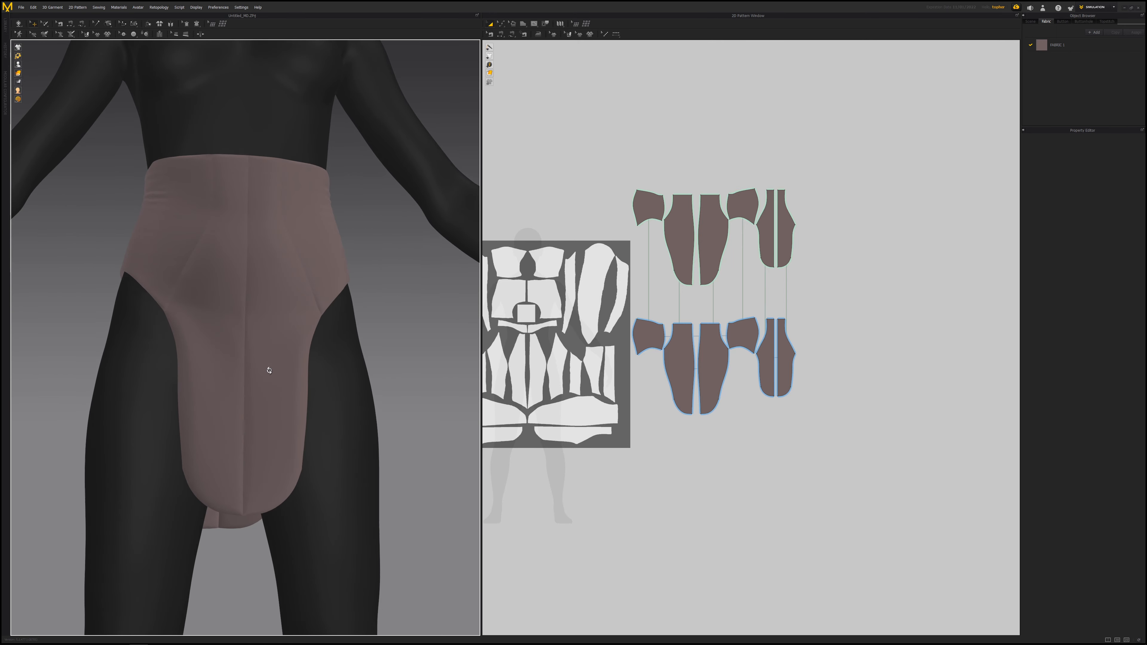
right_drag(230, 415, 354, 451)
right_drag(270, 222, 194, 346)
scroll(250, 278, down, 5)
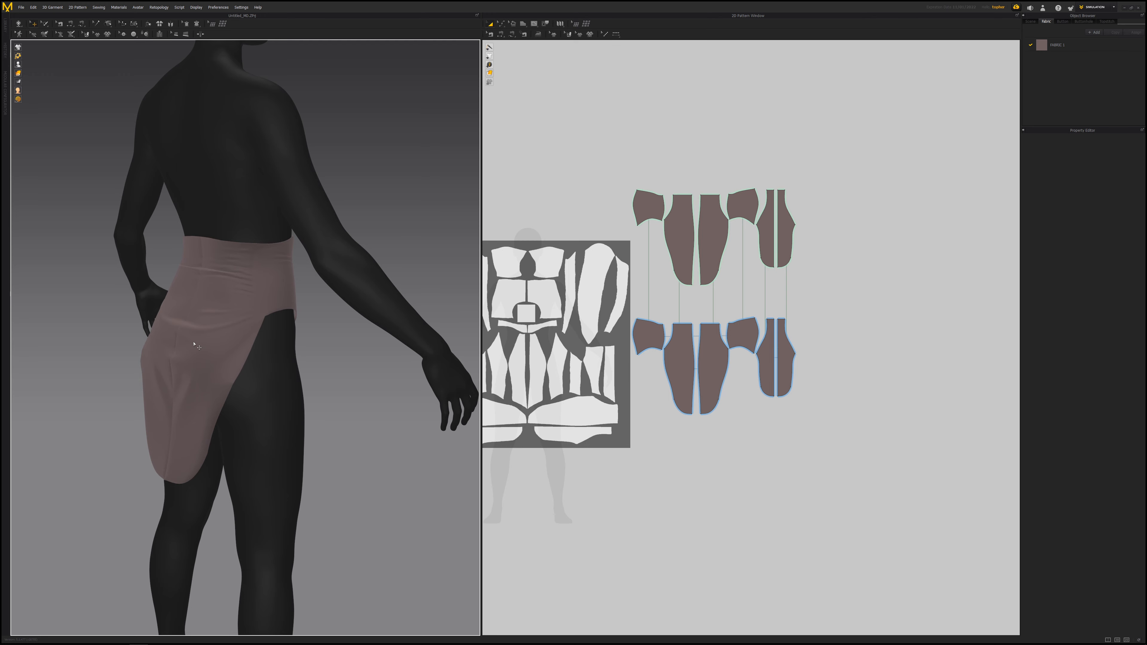
right_drag(335, 418, 262, 382)
scroll(366, 402, down, 3)
scroll(281, 396, up, 4)
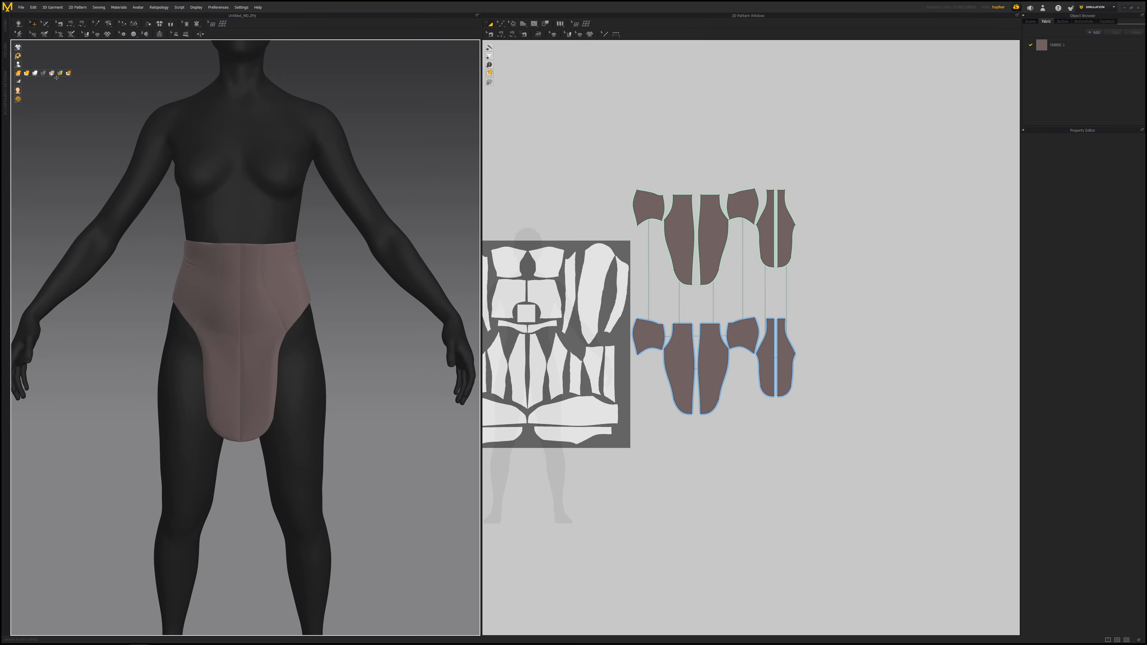
- Show the garment mesh and zoom in close to examine its triangle density
click(51, 73)
scroll(316, 370, up, 8)
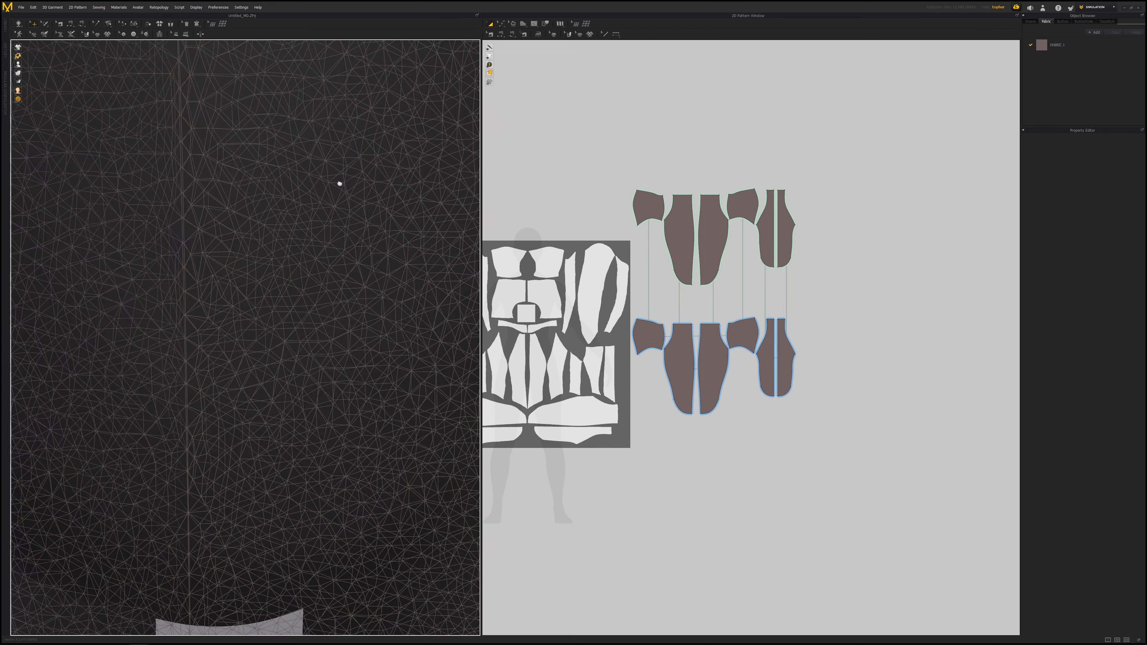
scroll(332, 376, down, 10)
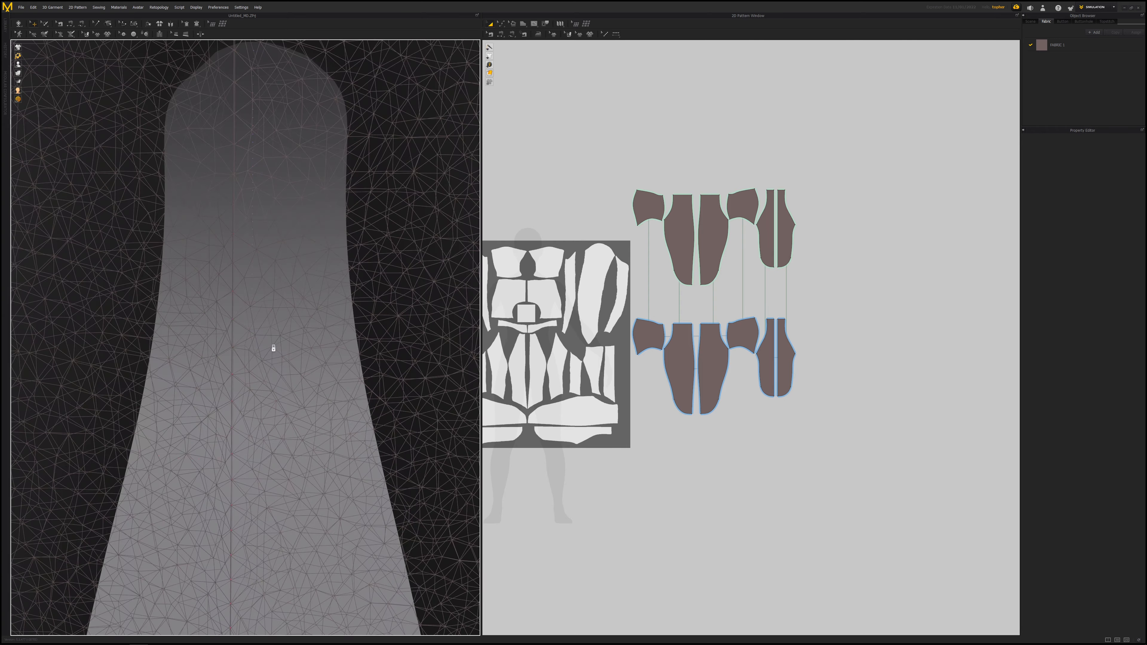
scroll(273, 348, up, 10)
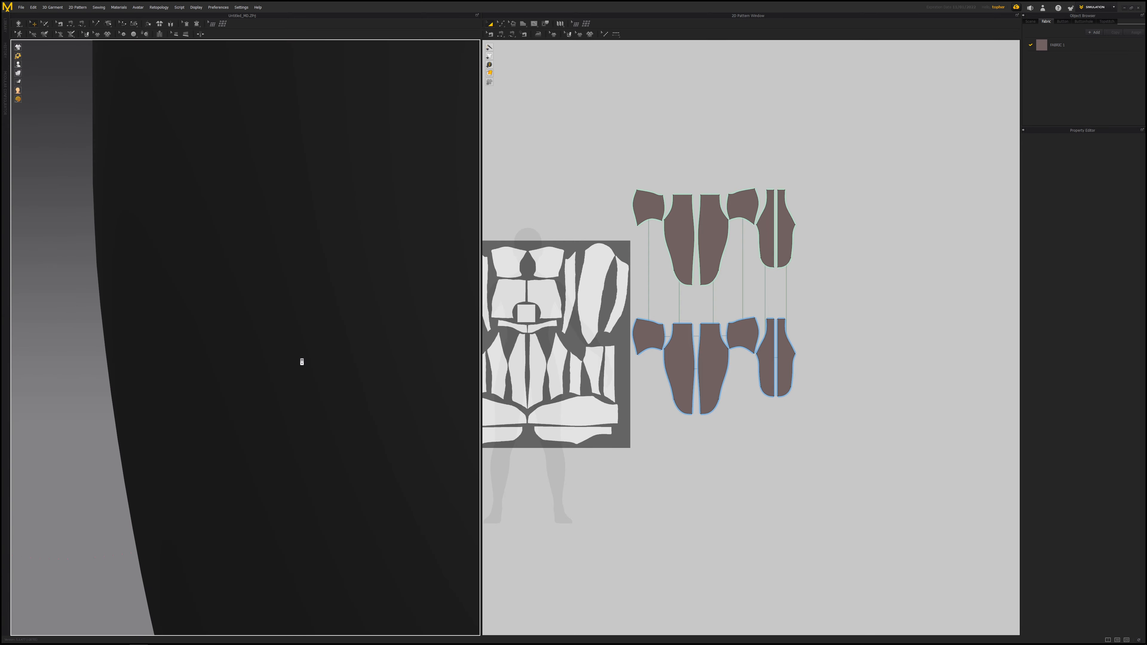
scroll(302, 362, down, 4)
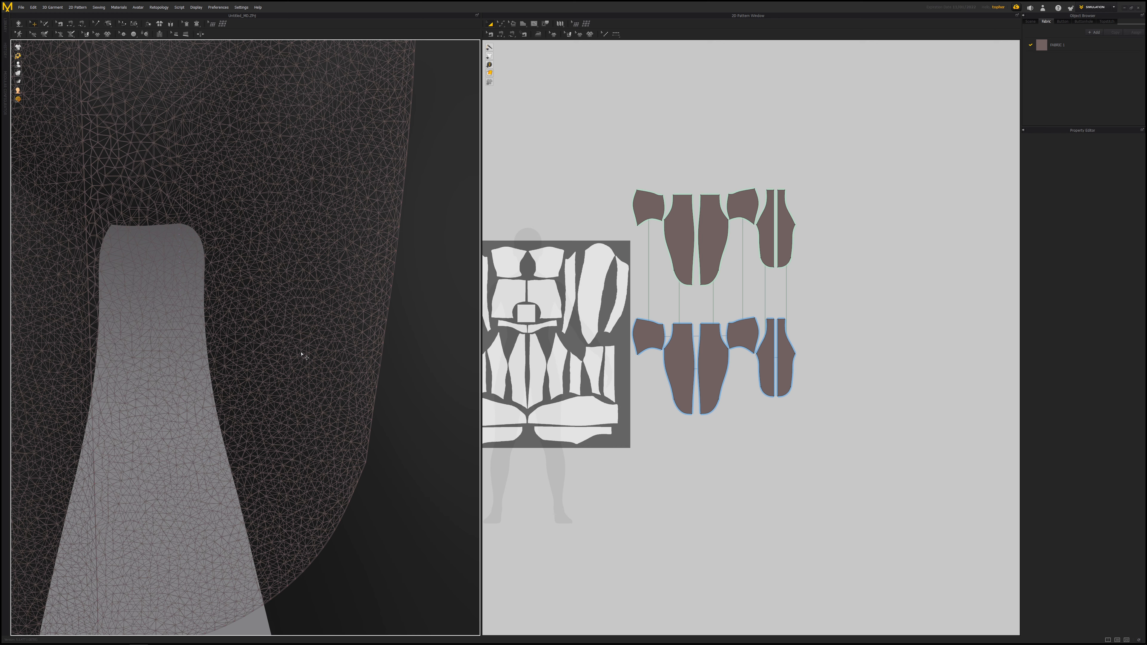
scroll(302, 356, down, 8)
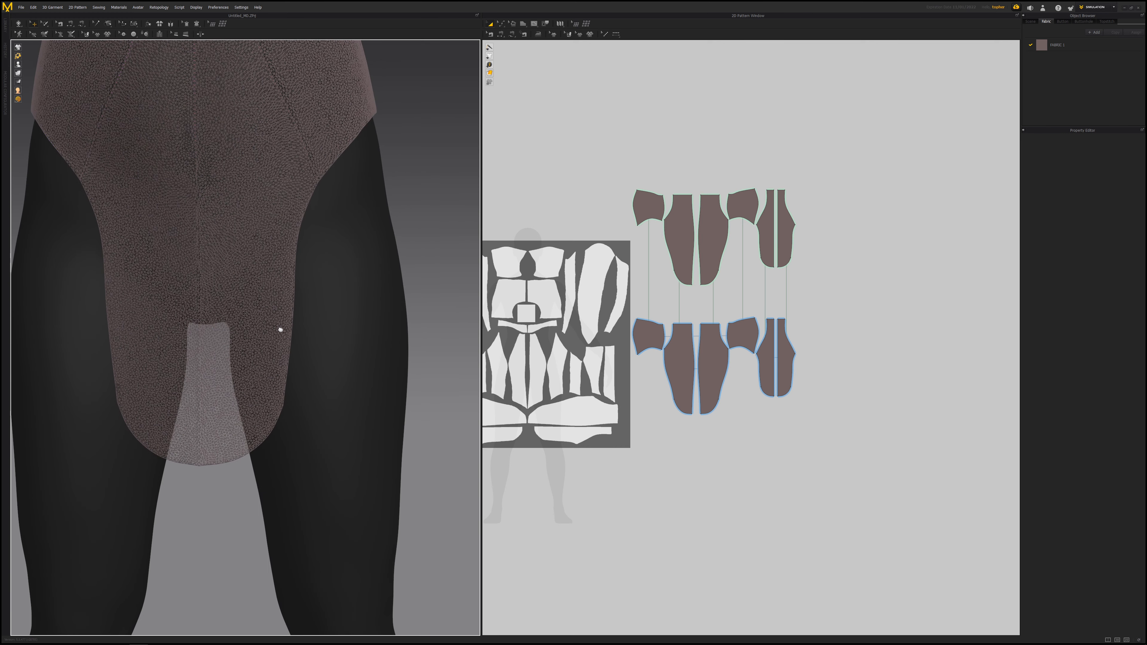
- Select all pattern pieces and open their Miscellaneous properties to check the mesh type and face count
drag(655, 298, 865, 453)
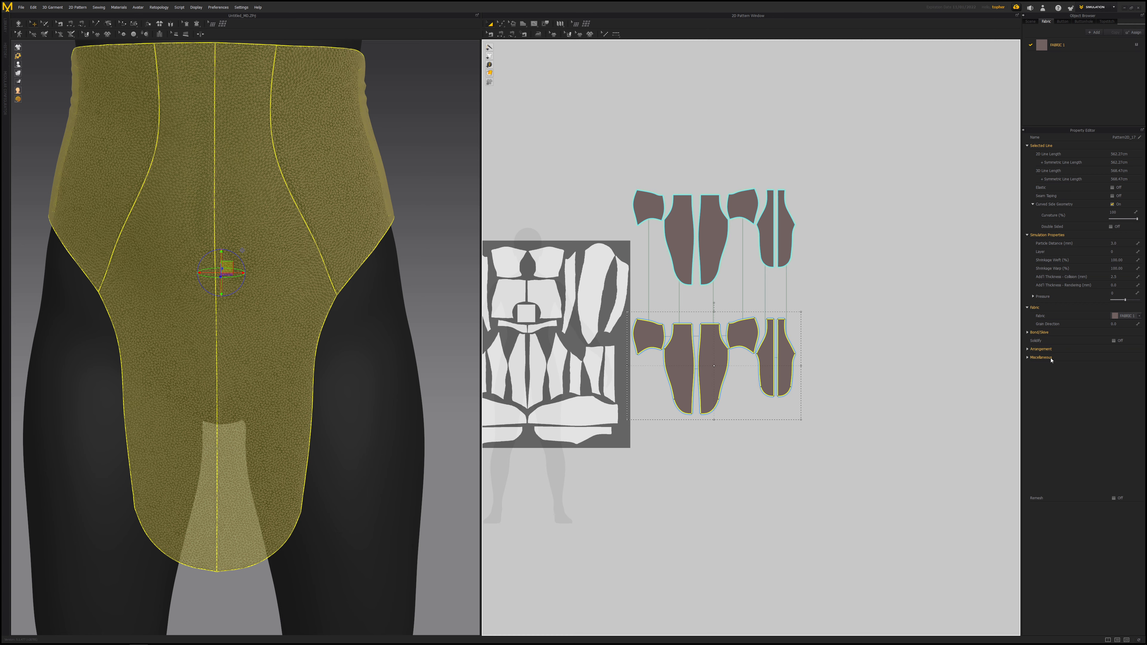
click(1028, 357)
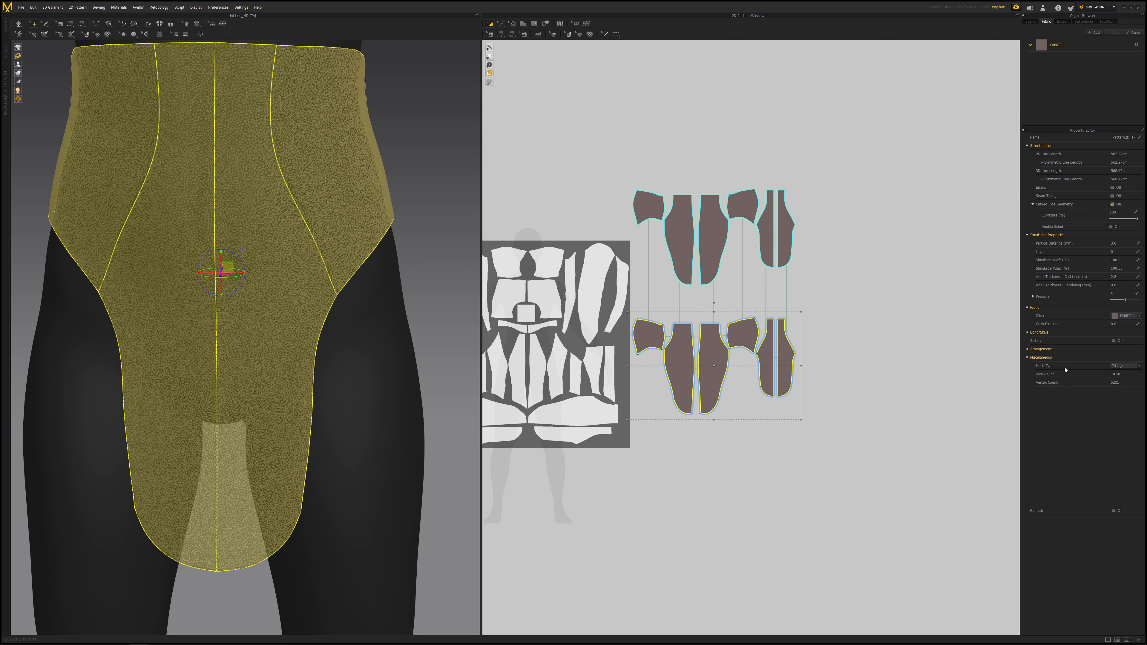
click(1028, 357)
scroll(320, 427, down, 3)
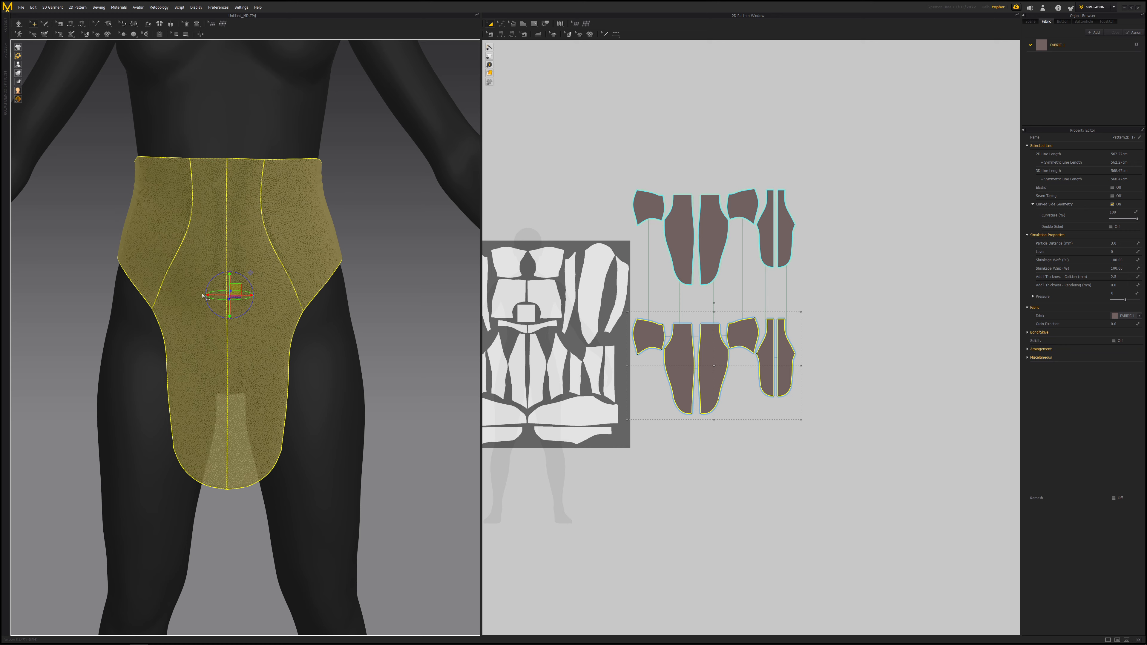
right_drag(131, 387, 295, 374)
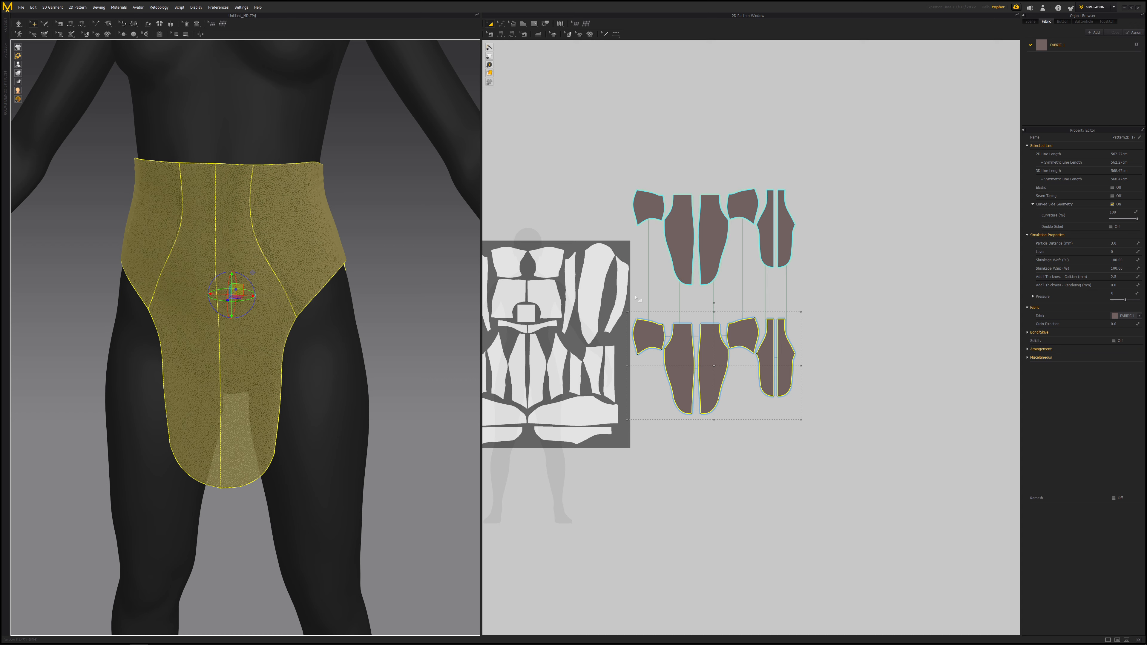
- Move one side panel pattern piece from the left of the lower row to beneath the other side panel
scroll(738, 366, up, 5)
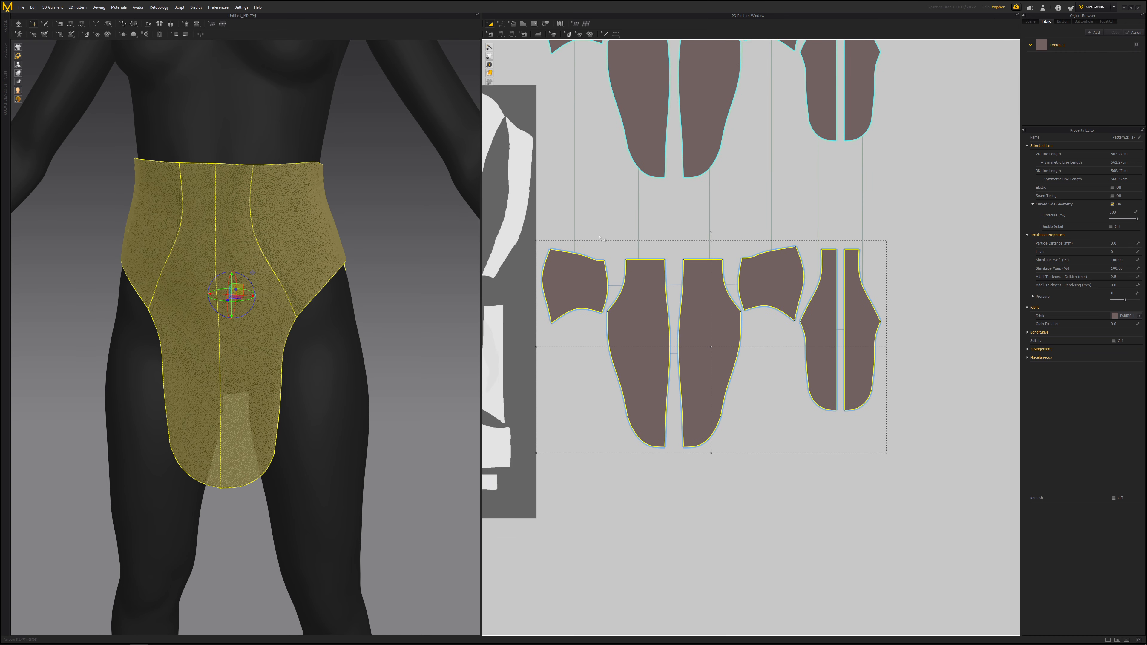
click(568, 217)
click(573, 284)
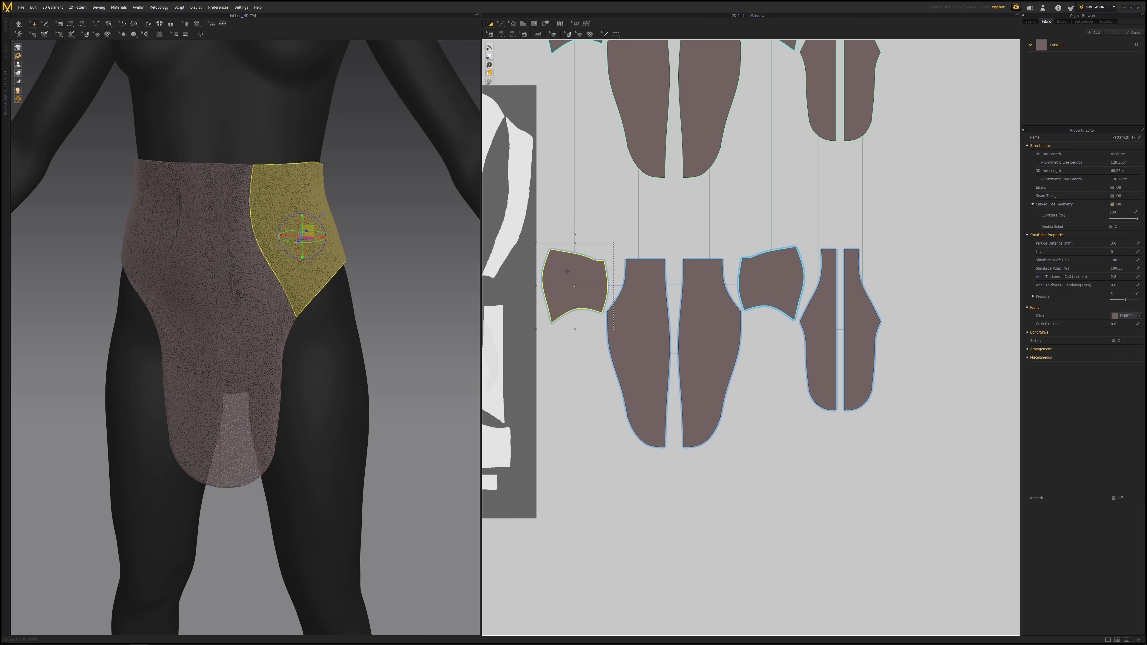
drag(758, 366, 773, 379)
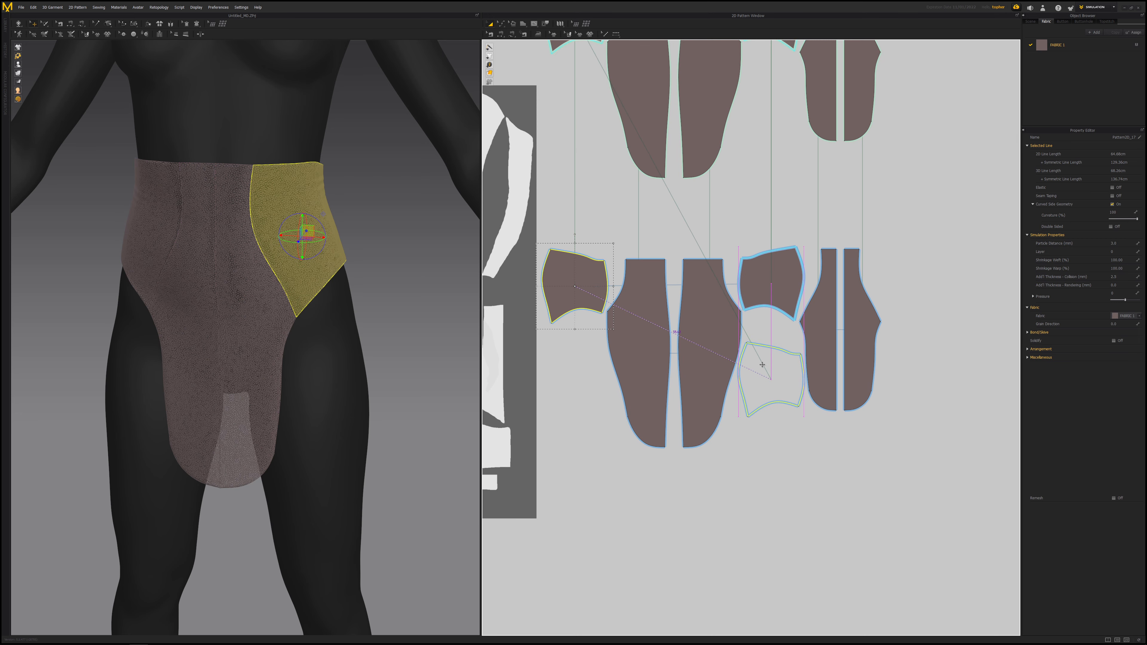
scroll(796, 381, up, 3)
scroll(794, 384, up, 2)
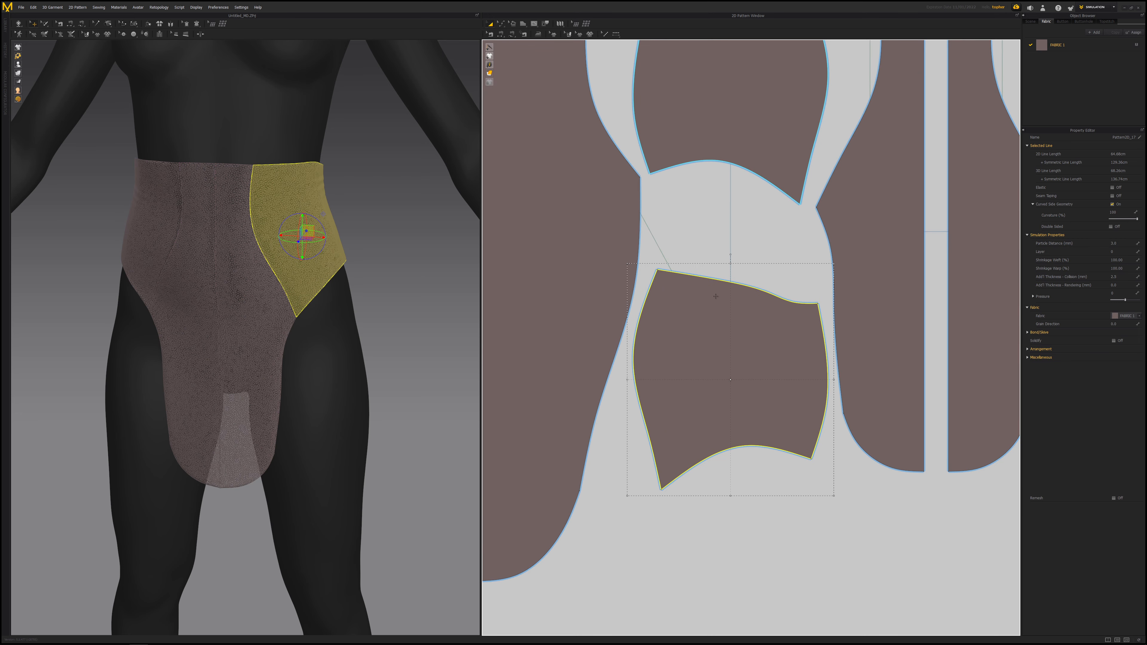
scroll(718, 300, down, 4)
- Select all pattern pieces and switch to the UV Editor mode
drag(510, 148, 829, 408)
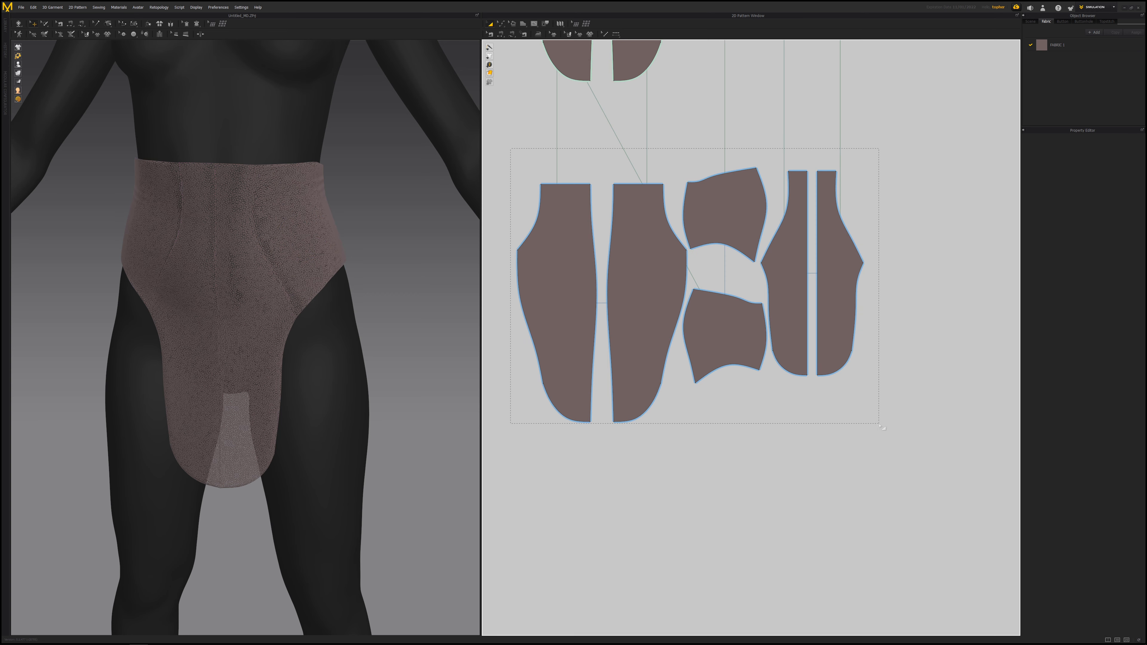
drag(888, 436, 889, 436)
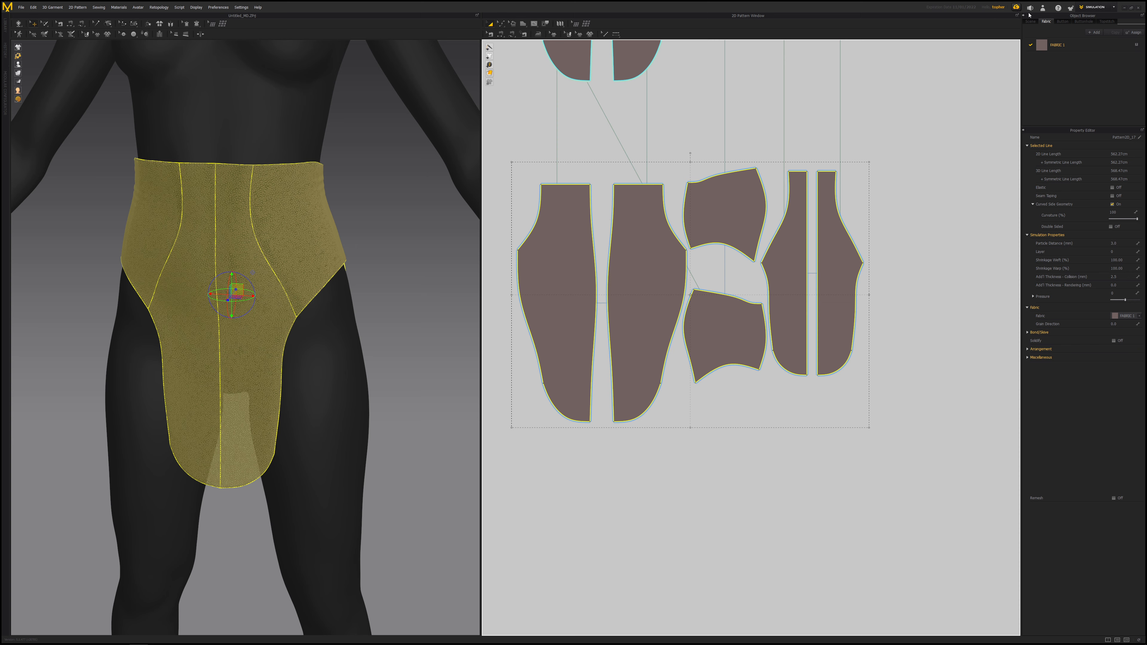
click(1114, 8)
click(1094, 50)
scroll(683, 259, down, 8)
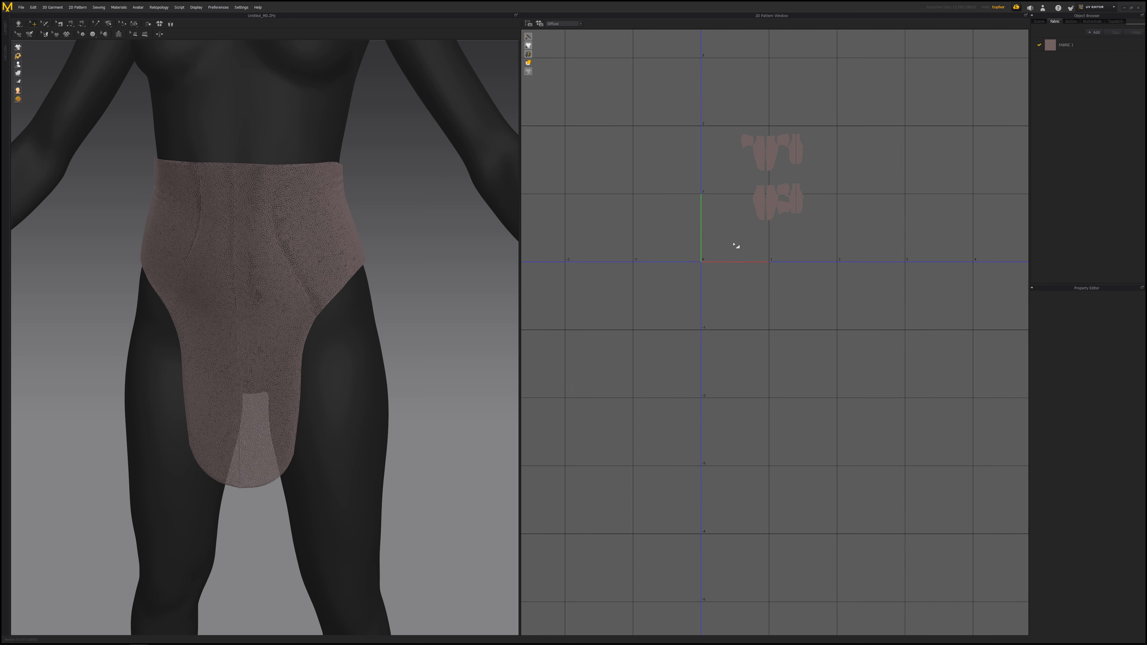
scroll(762, 217, up, 2)
- Select the lower group of UV islands and move it down and left toward the UV origin
drag(736, 169, 783, 199)
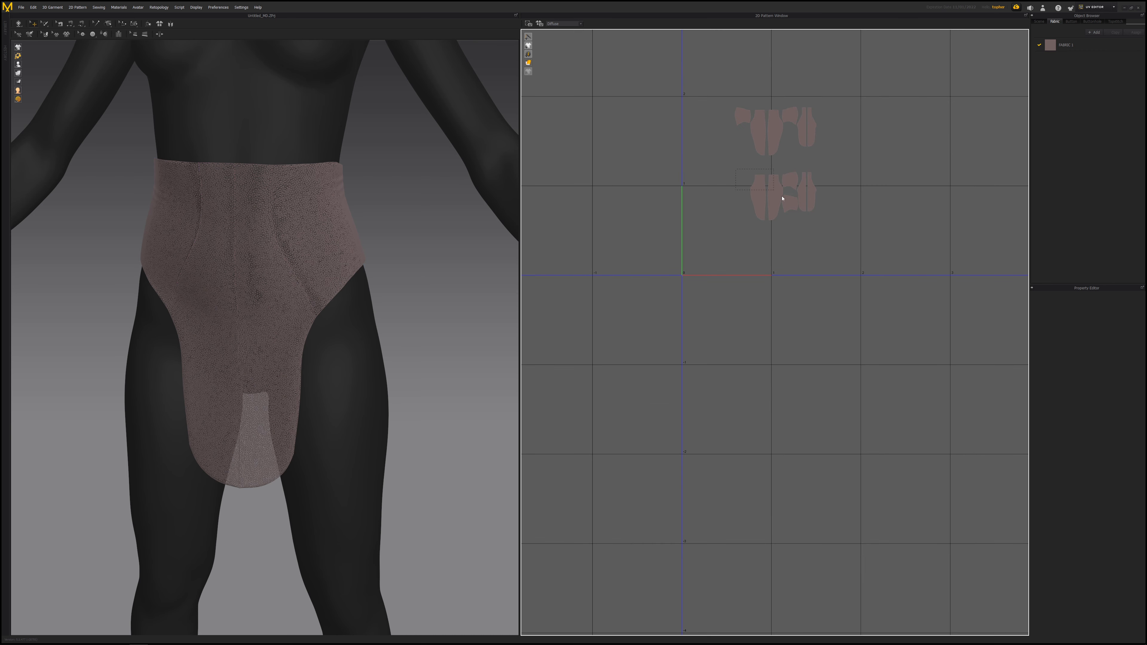
drag(847, 238, 847, 235)
scroll(752, 220, up, 2)
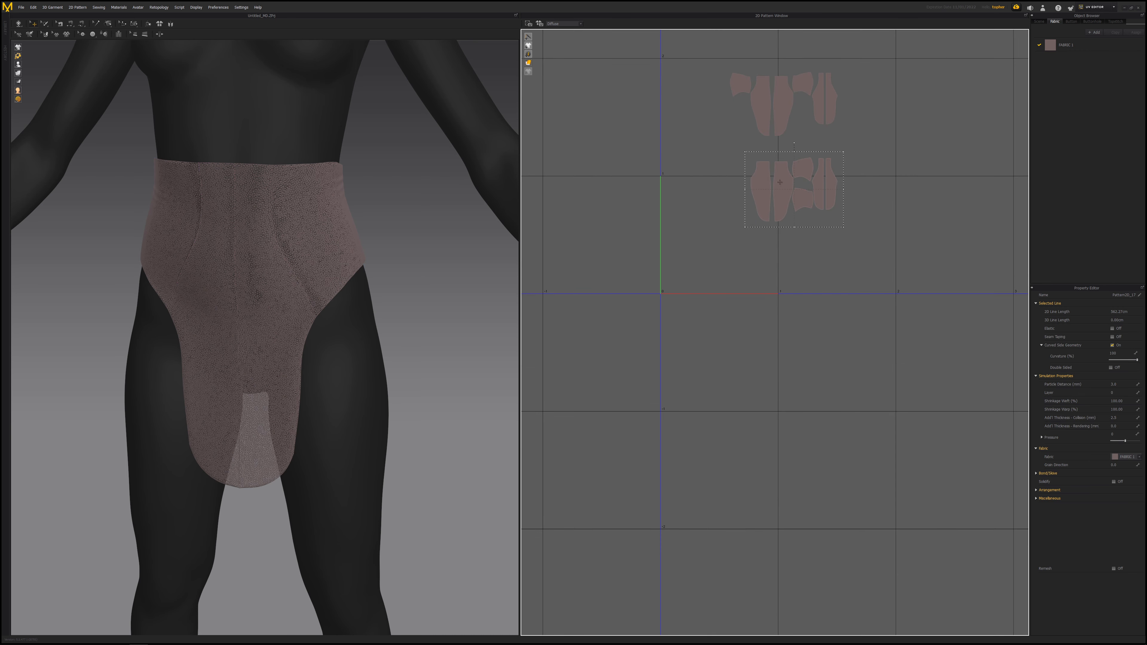
drag(780, 182, 714, 240)
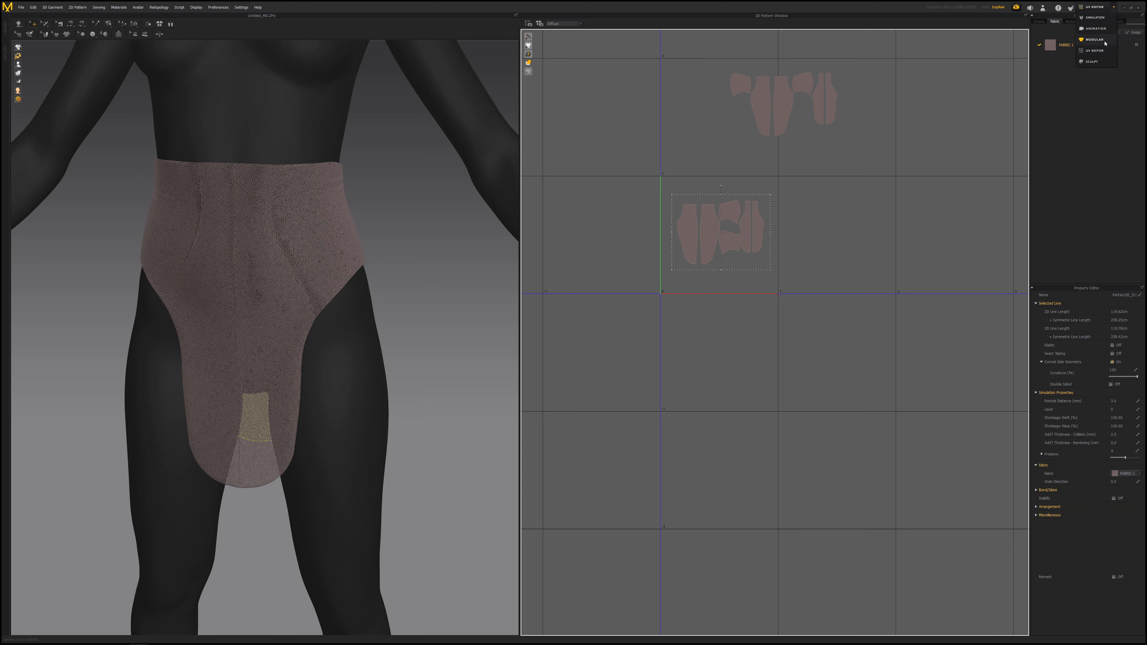
- Return to Simulation mode and turn the mesh display back off
click(1097, 18)
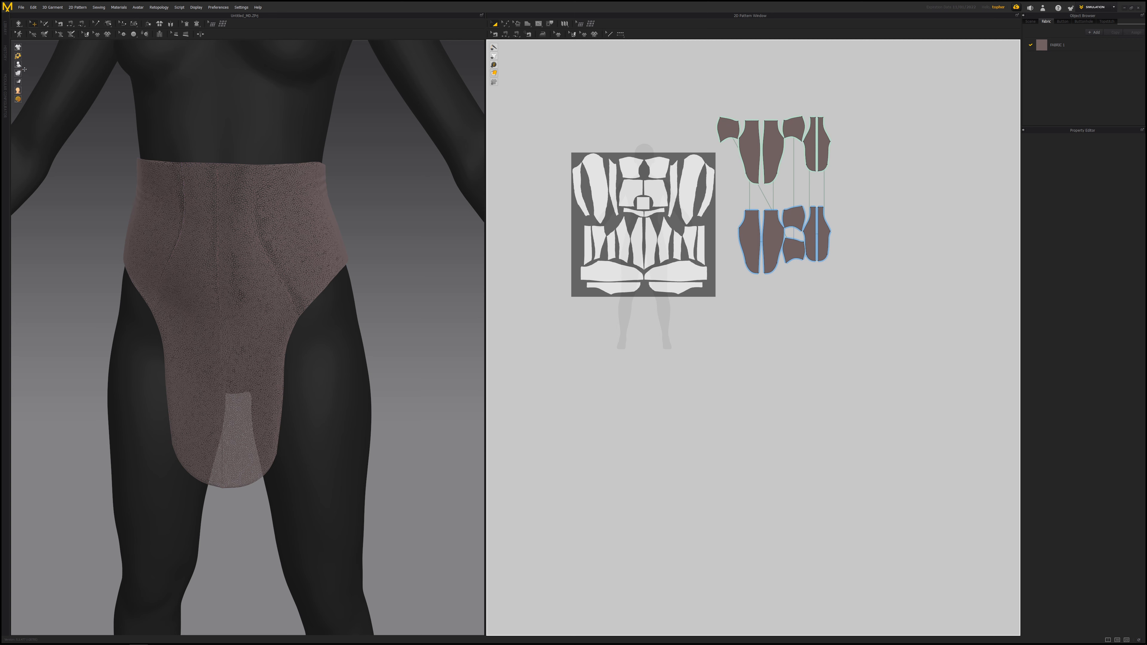
mouse_move(26, 78)
click(53, 74)
right_drag(377, 247, 324, 313)
scroll(328, 307, down, 3)
scroll(316, 306, up, 3)
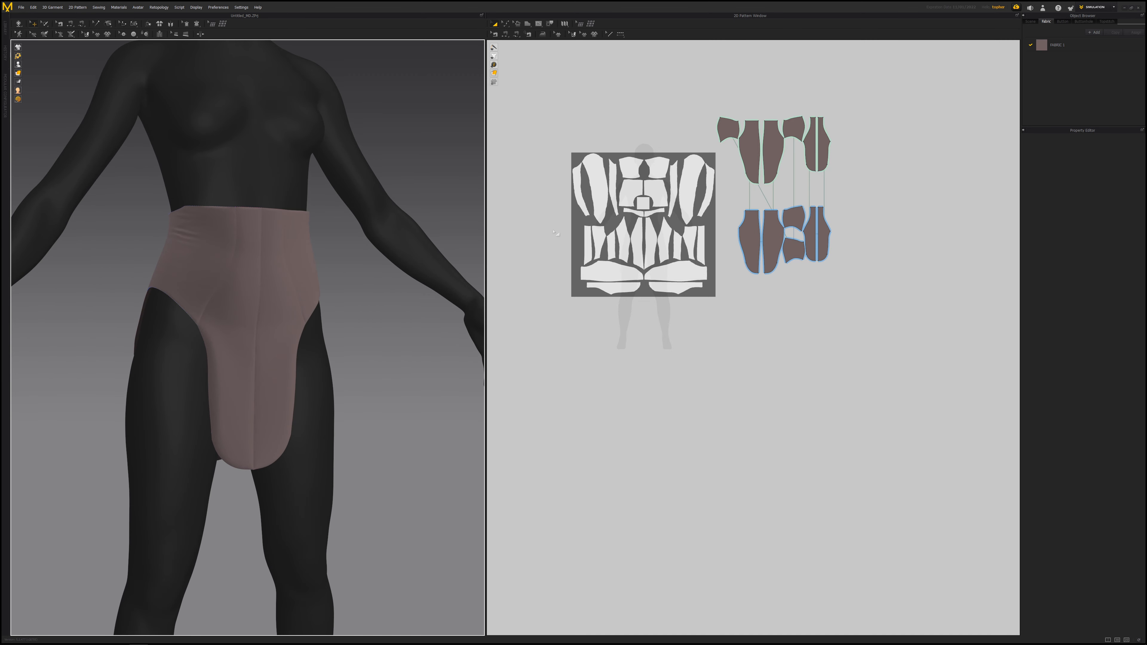
- Select the garment and start exporting the selected pieces as OBJ
click(746, 211)
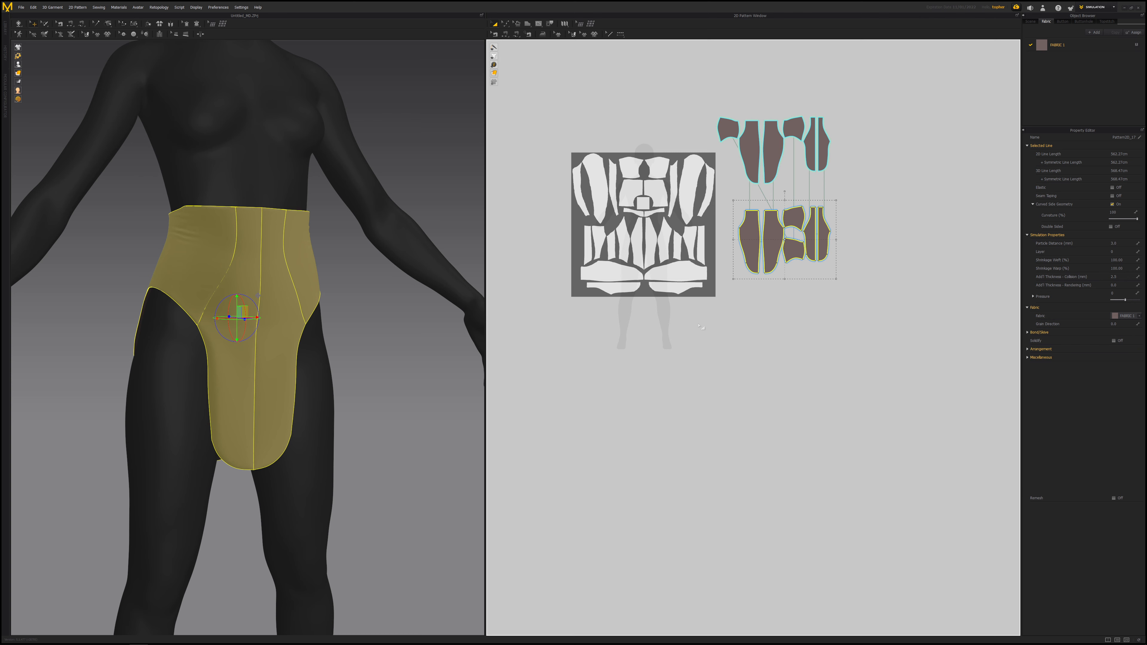
click(21, 8)
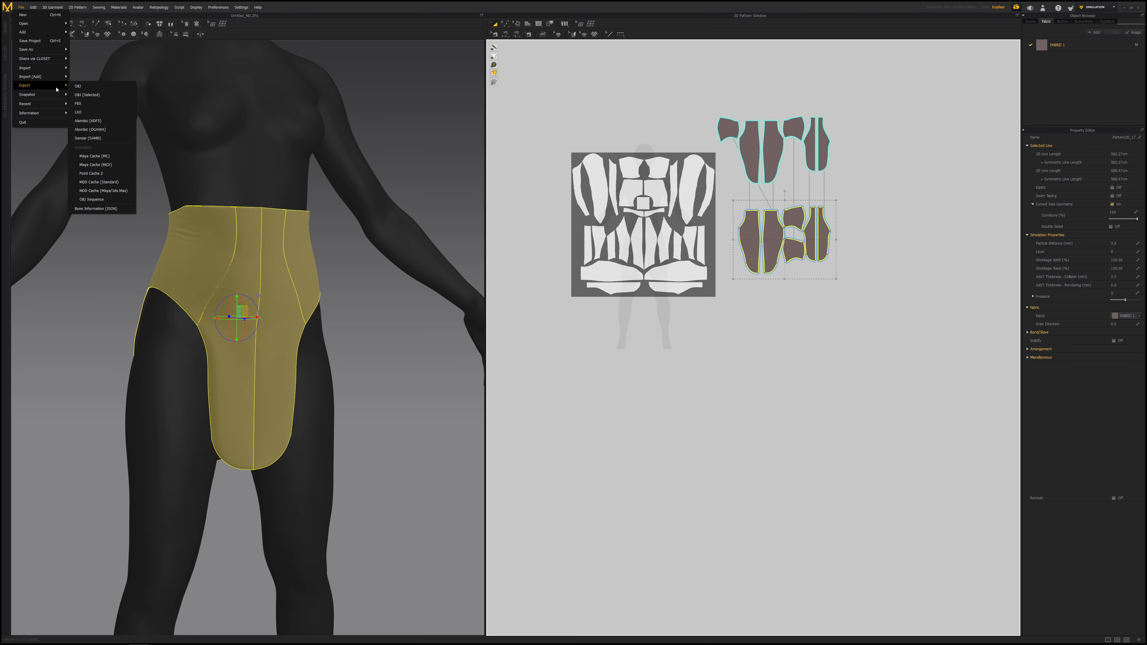
click(80, 87)
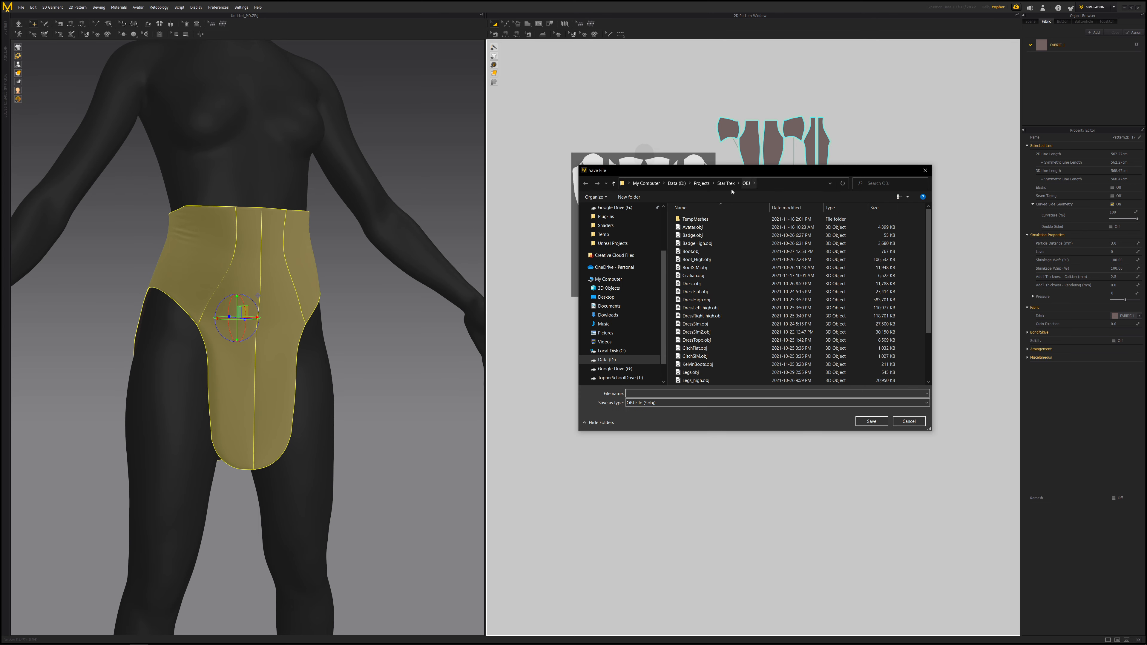
- Go to the Star Trek folder, create a new folder named Demo and open it
click(727, 183)
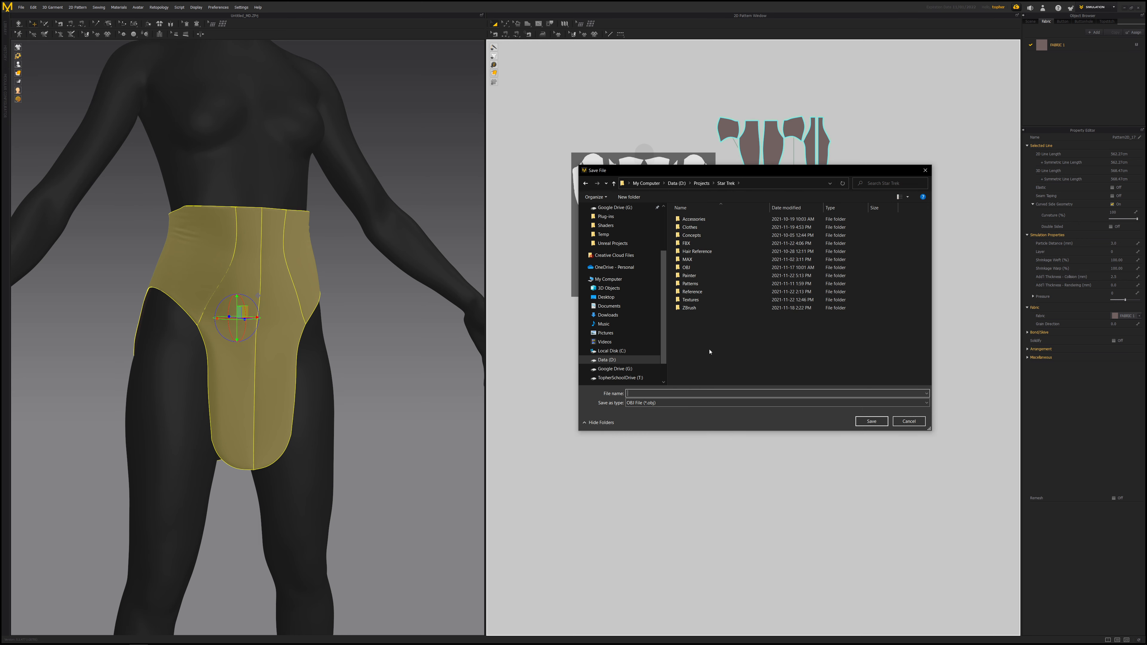
click(628, 197)
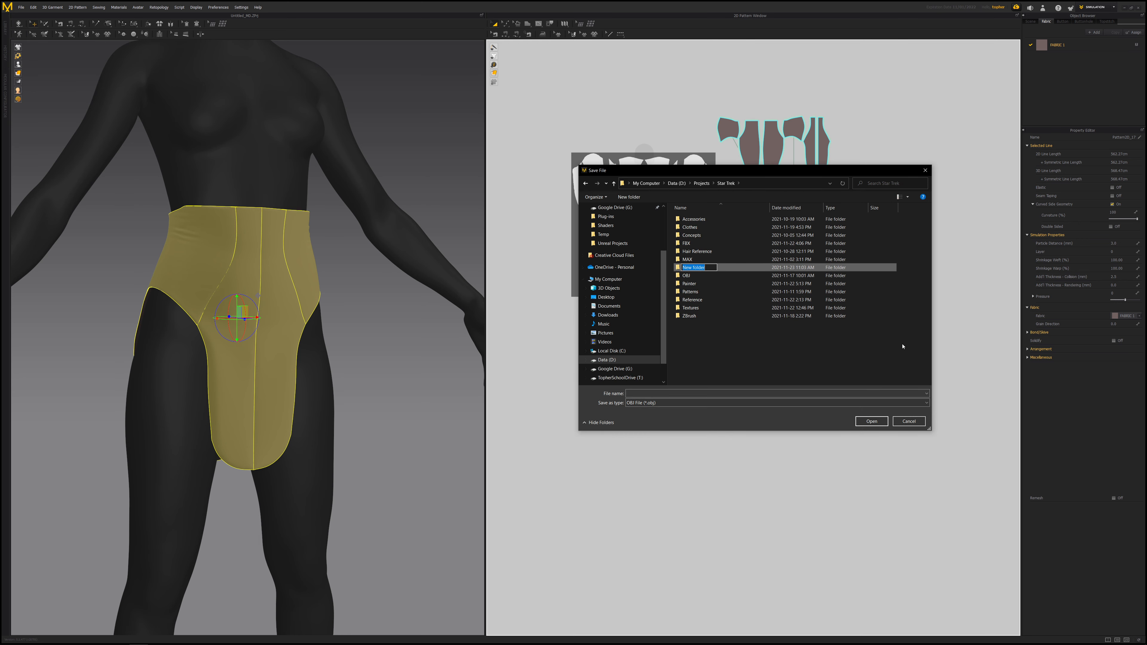
text(Demo)
key(Return)
key(Return)
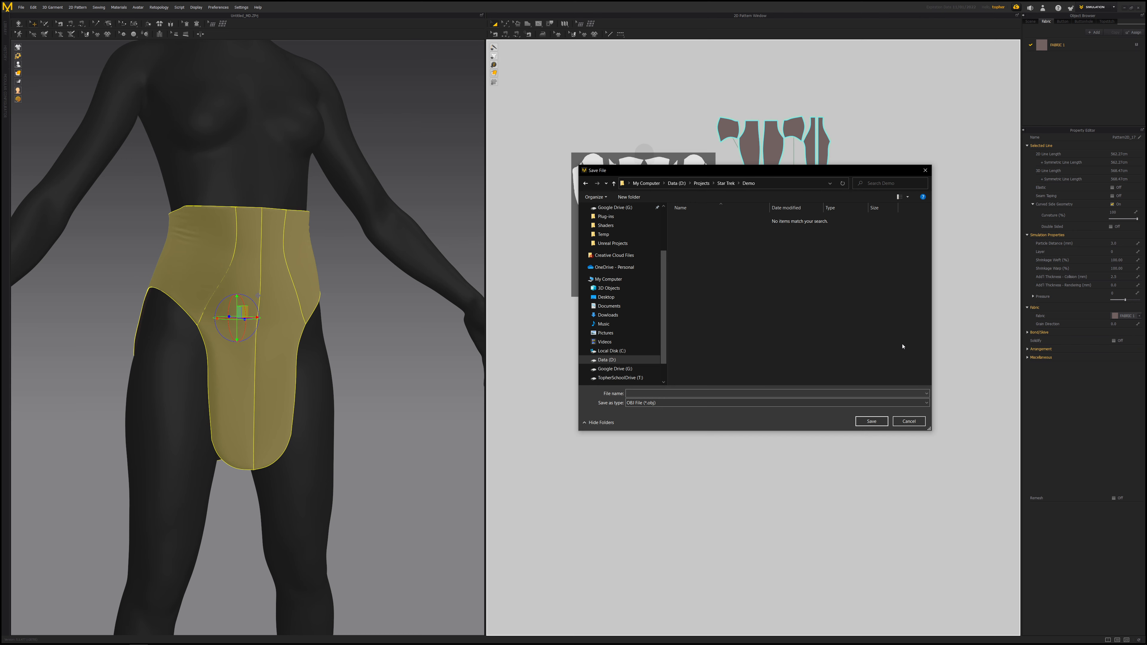
- Name the export file WaistCoat_Simu and confirm the OBJ export with the default settings
click(631, 393)
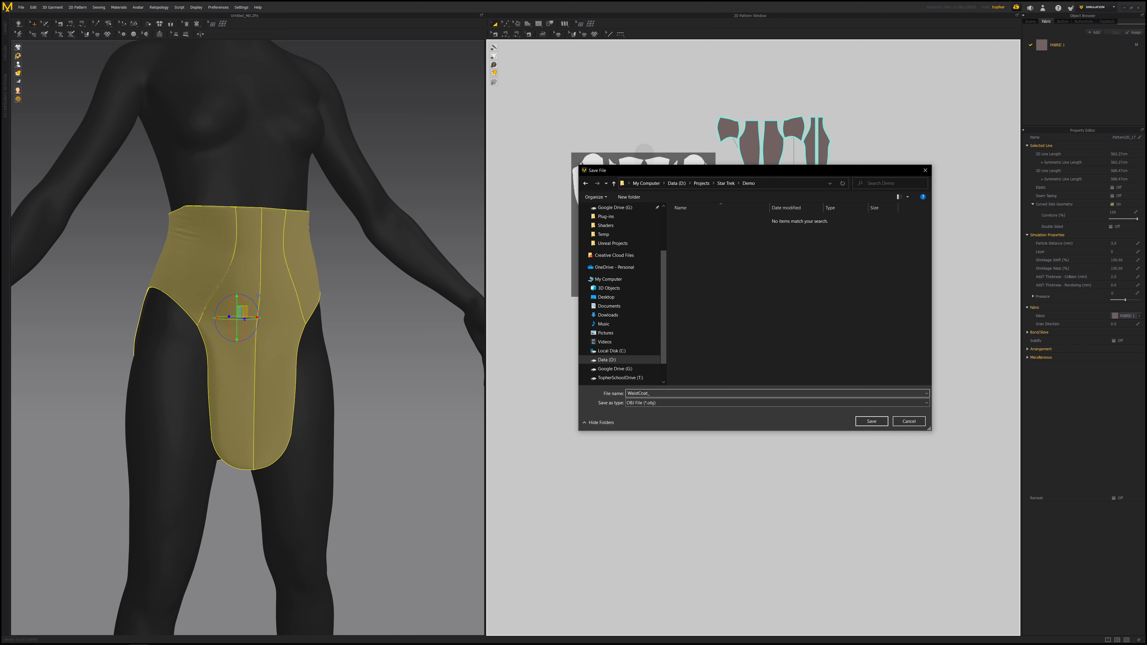
key(Return)
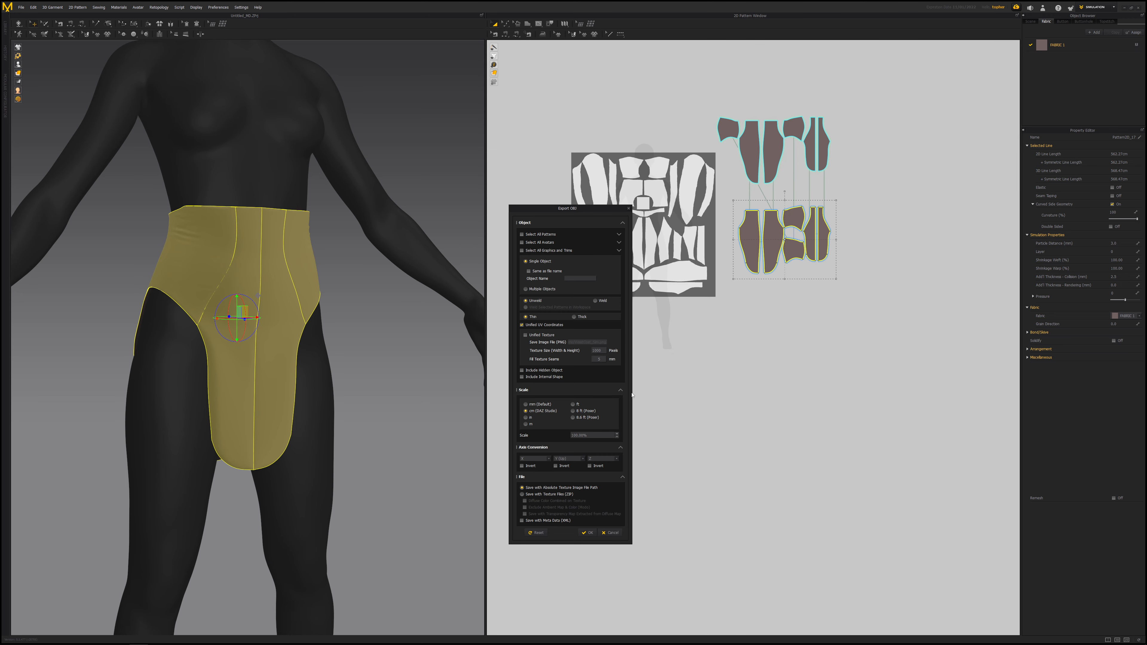
drag(534, 208, 477, 139)
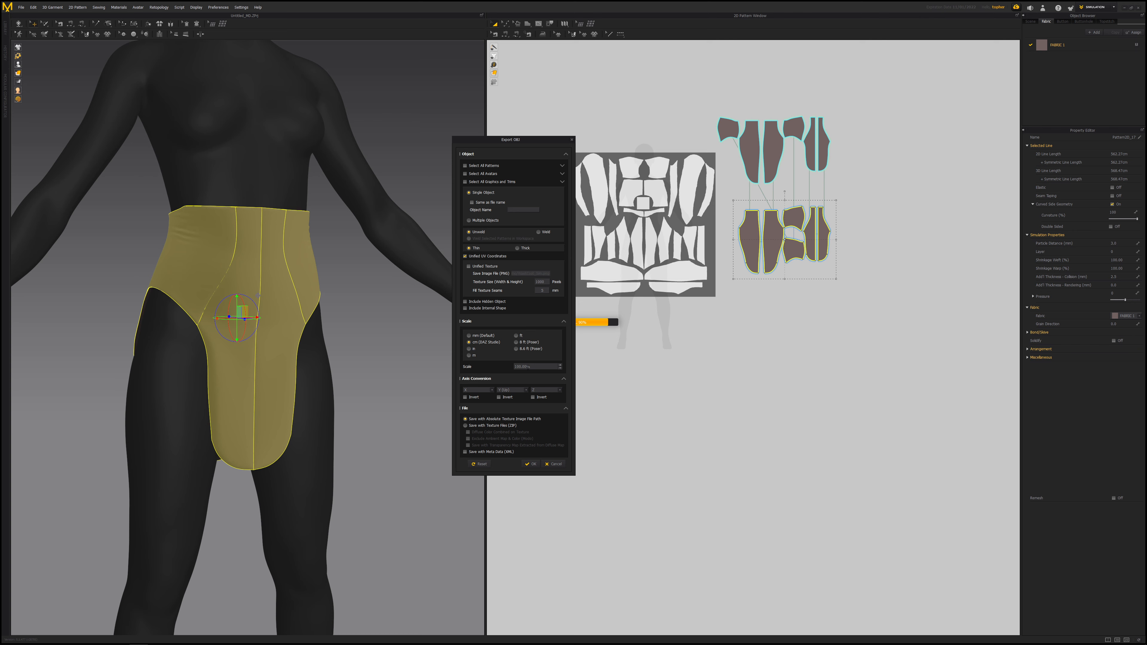
click(530, 464)
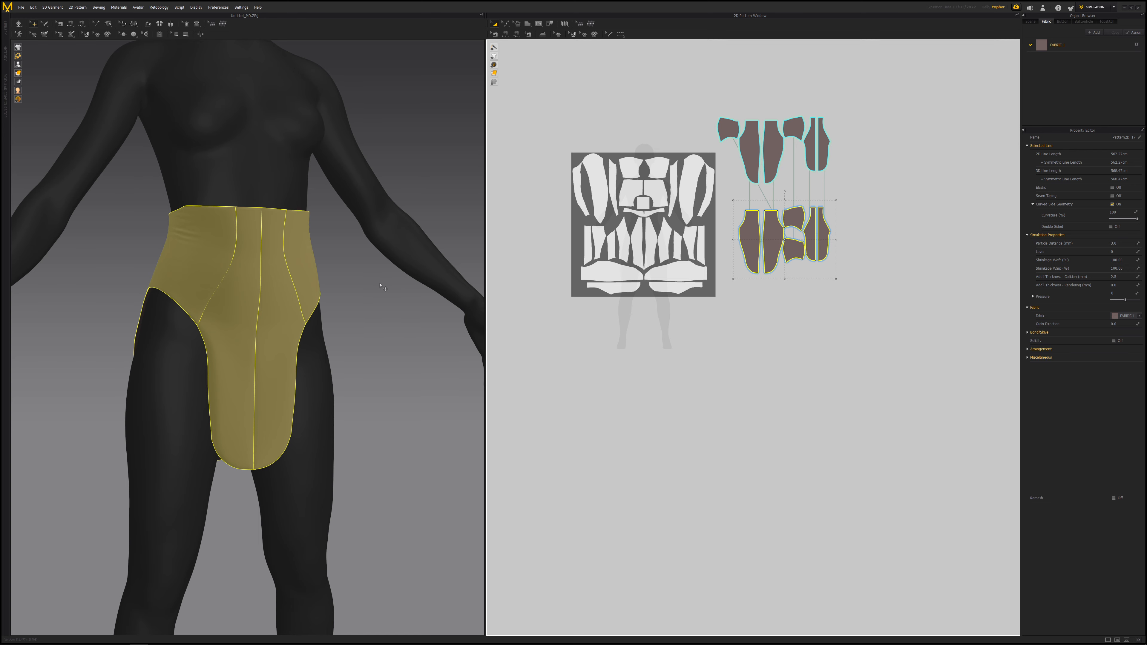
- Orbit and zoom around the draped garment to inspect it, then reselect the lower pattern pieces
scroll(384, 287, down, 6)
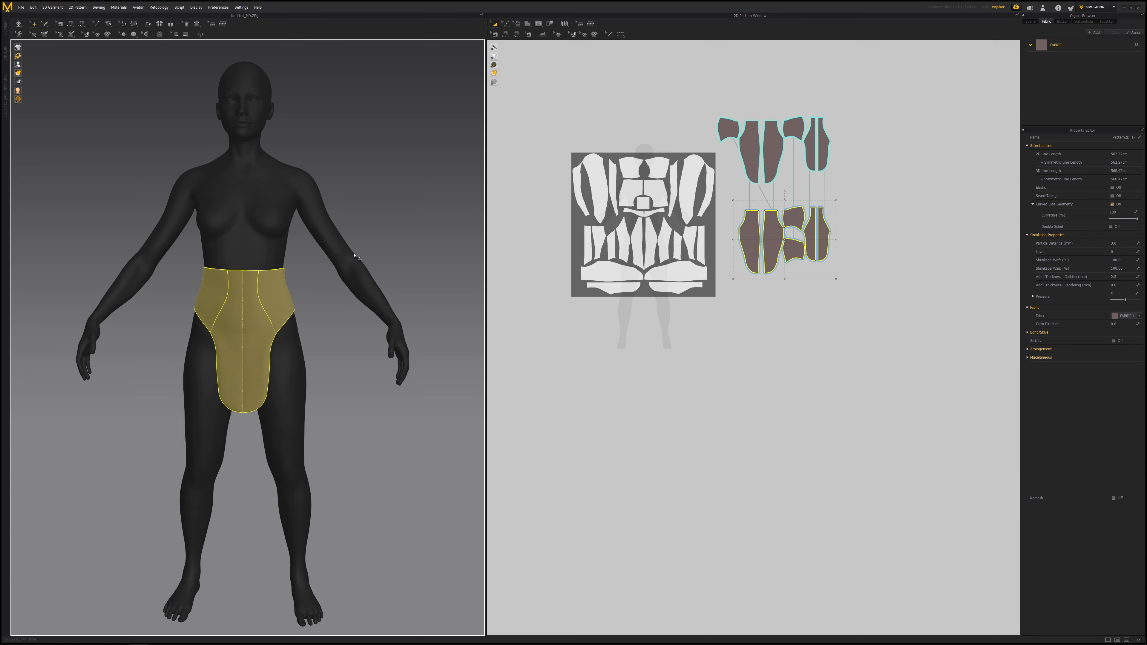
right_drag(230, 241, 363, 361)
scroll(402, 376, up, 5)
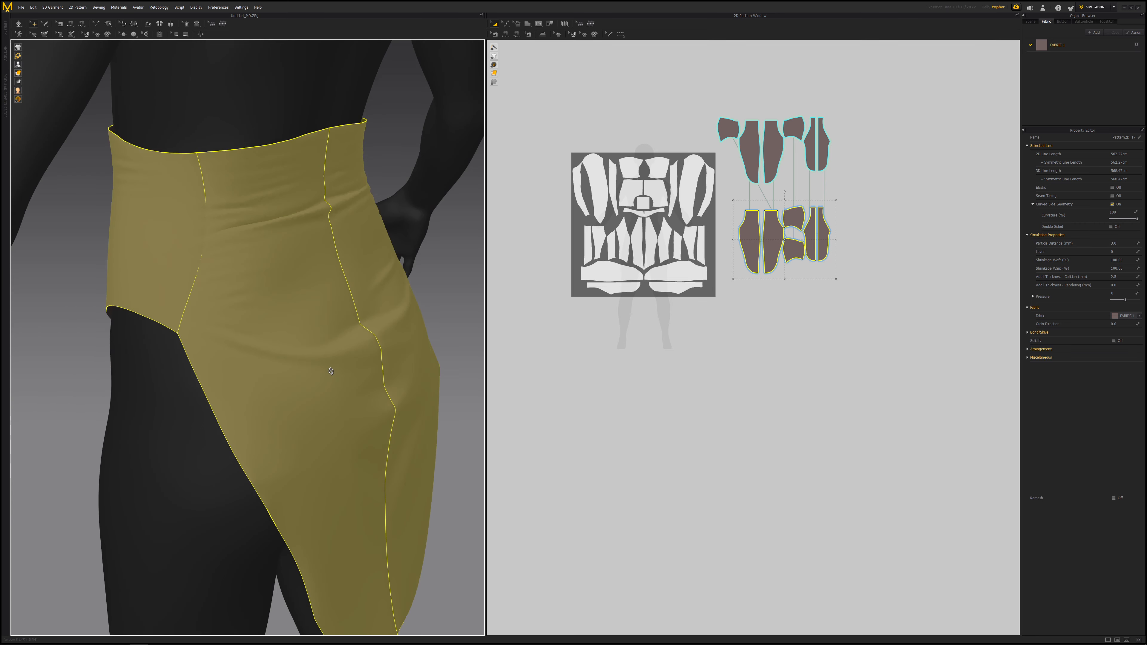
click(438, 294)
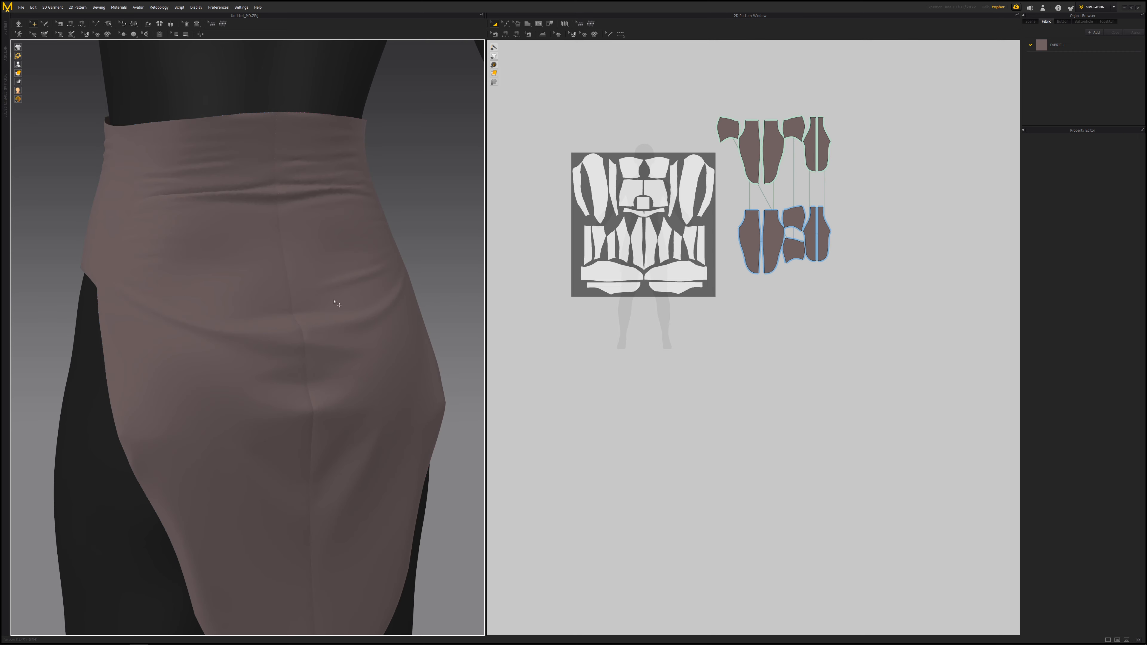
scroll(334, 300, down, 3)
right_drag(298, 283, 270, 293)
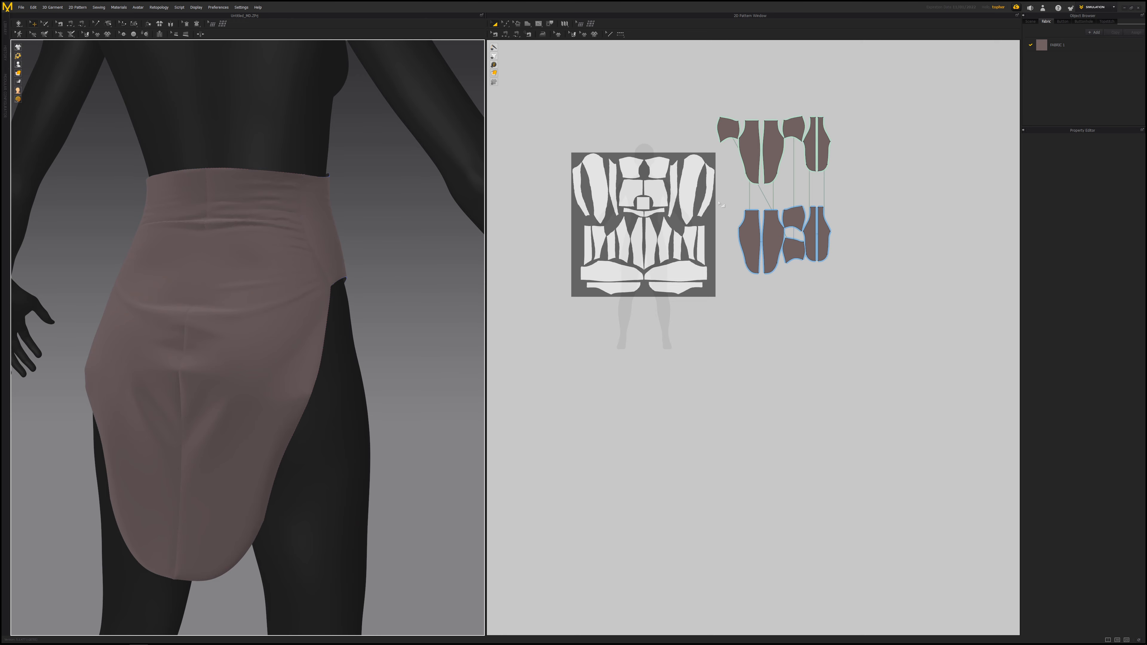
drag(721, 204, 864, 299)
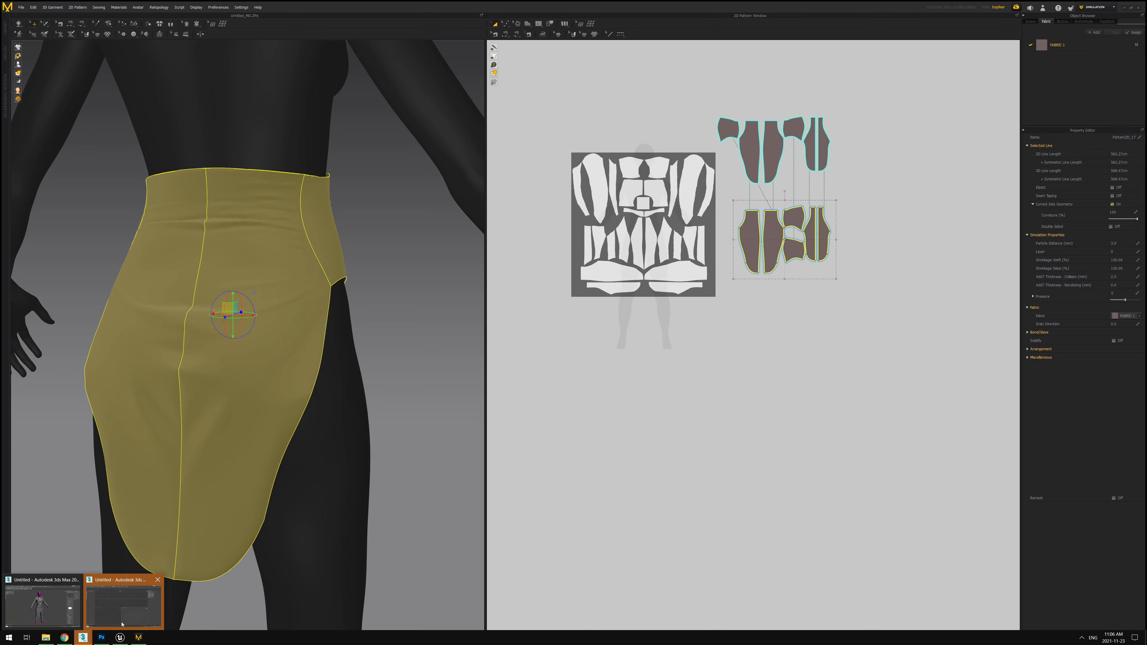
- Switch to 3ds Max and import Avatar.obj from the Star Trek OBJ folder
click(123, 604)
key(alt+w)
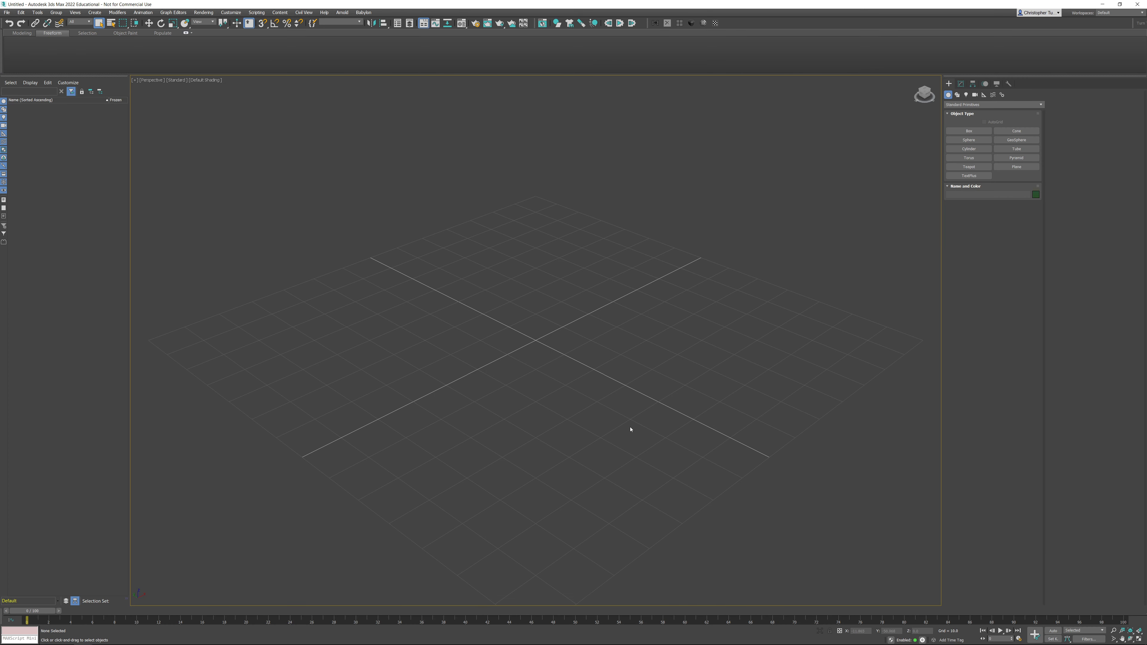
click(7, 12)
mouse_move(55, 107)
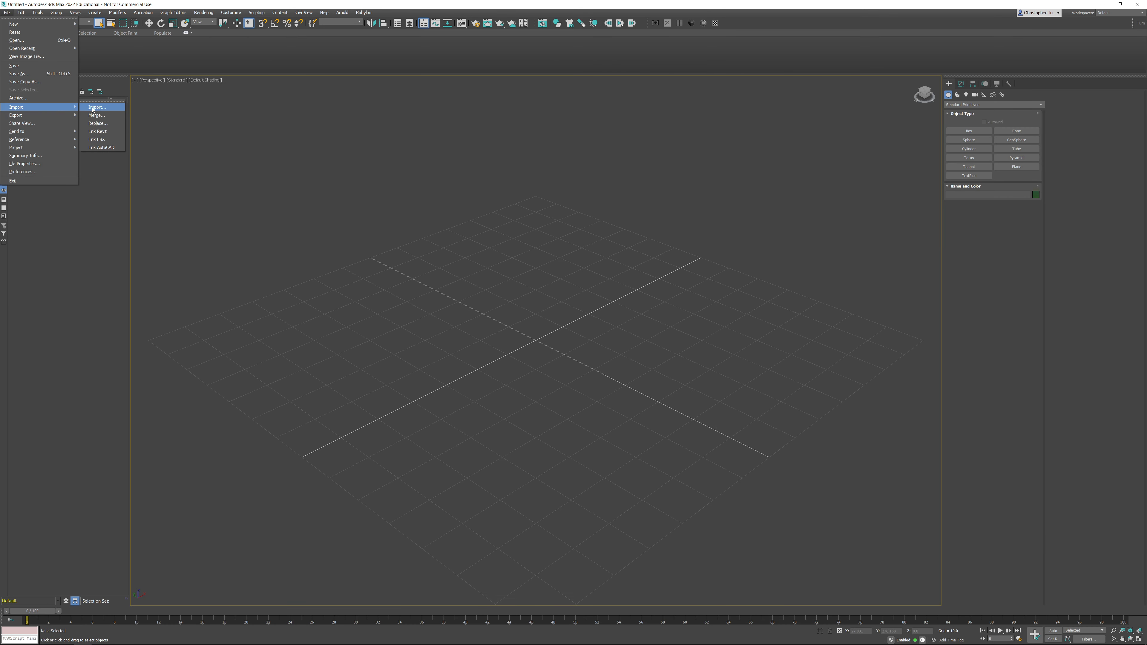
click(97, 106)
double_click(487, 186)
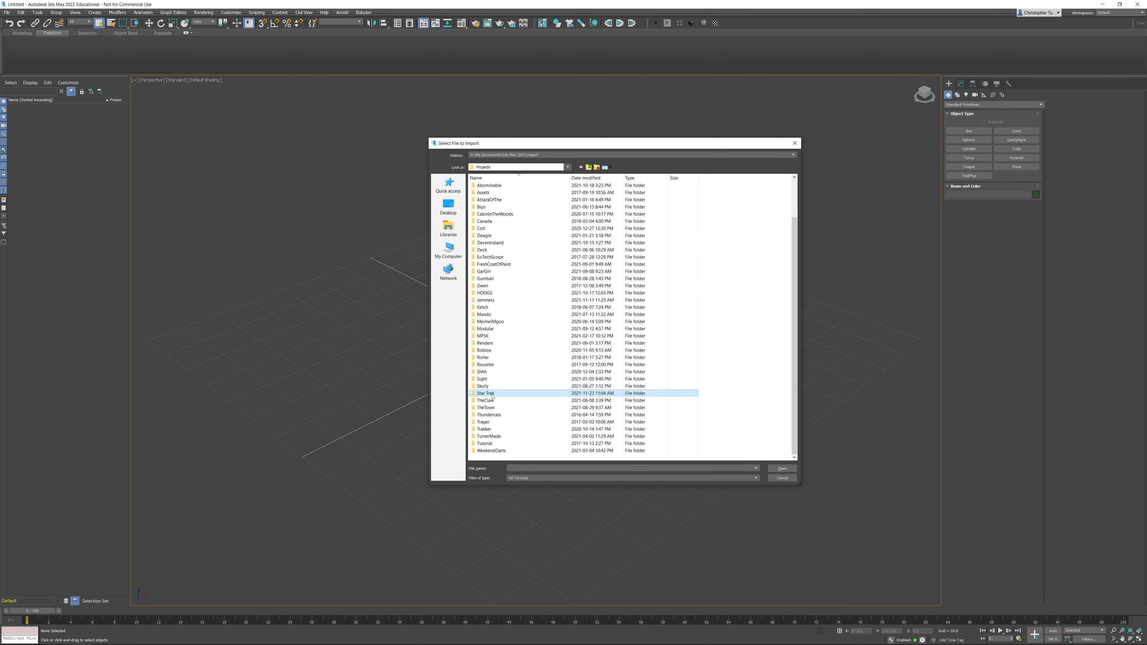
double_click(486, 393)
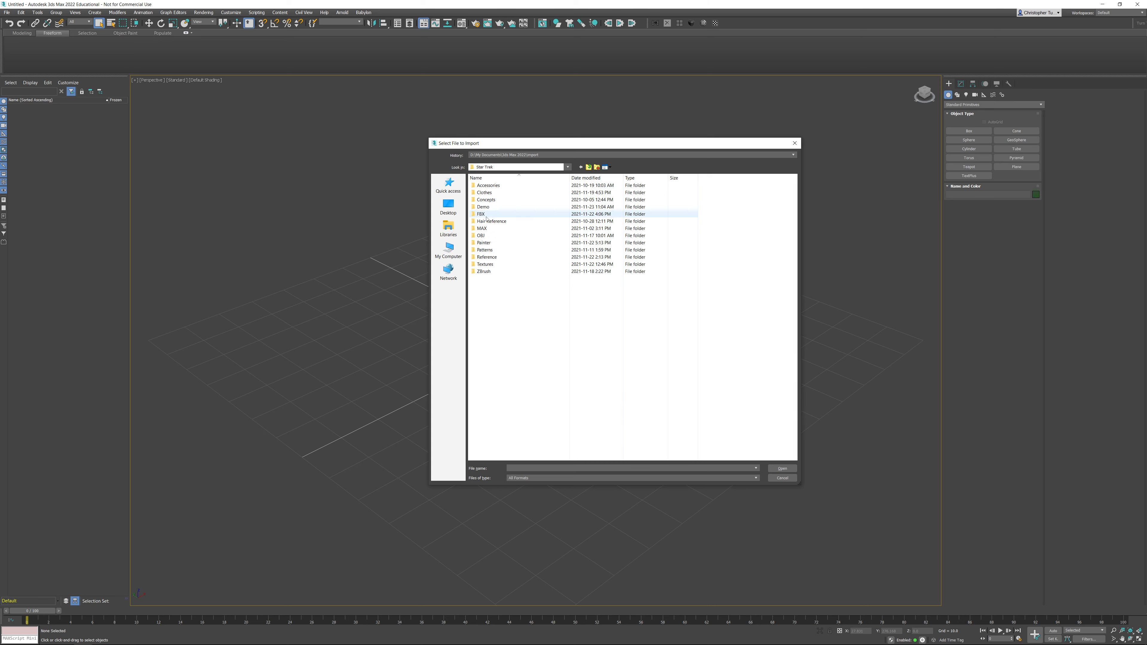
double_click(483, 236)
double_click(487, 193)
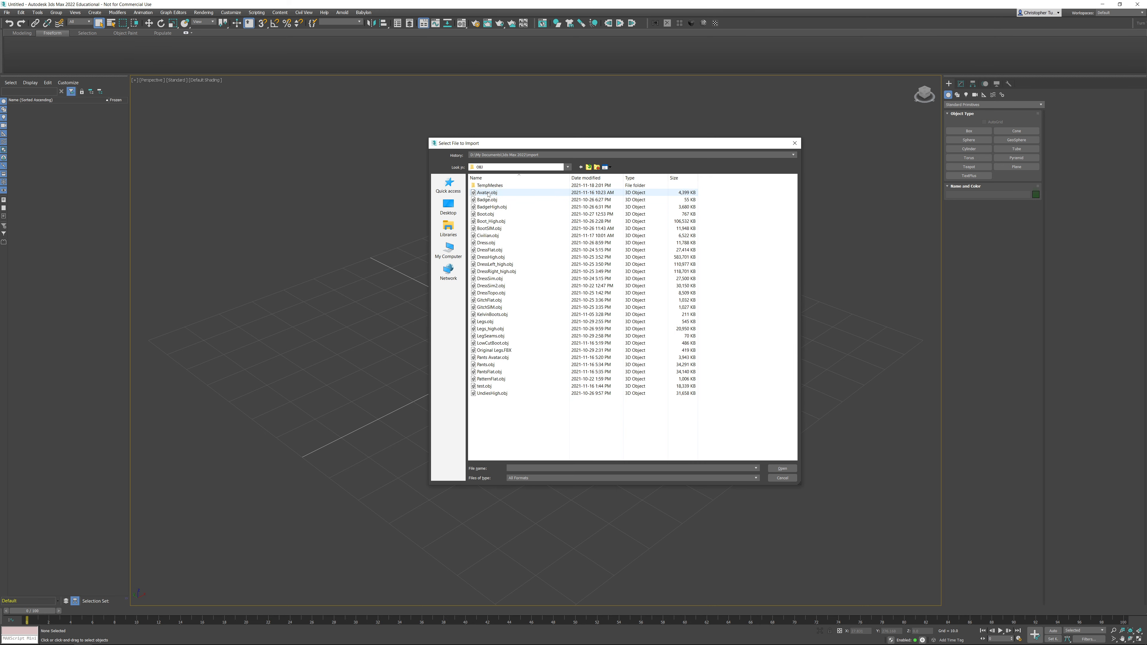
click(509, 450)
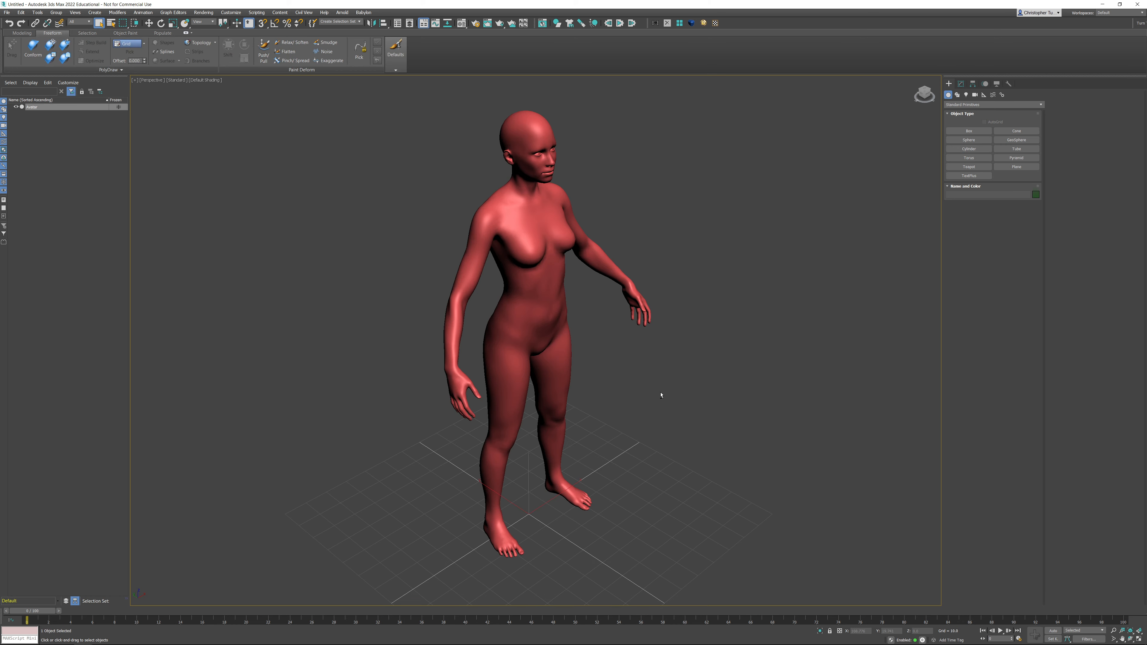
- Import WaistCoat_Simu.obj from the Star Trek Demo folder onto the avatar and frame it
alt+middle_drag(661, 391, 584, 425)
scroll(634, 381, up, 3)
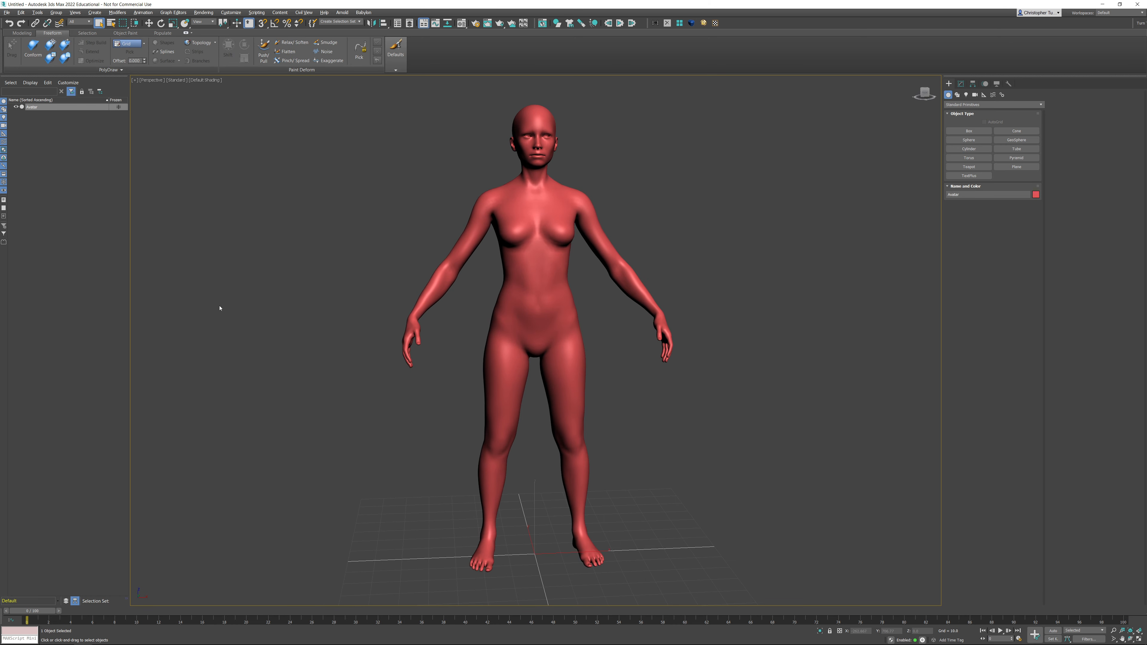
click(7, 12)
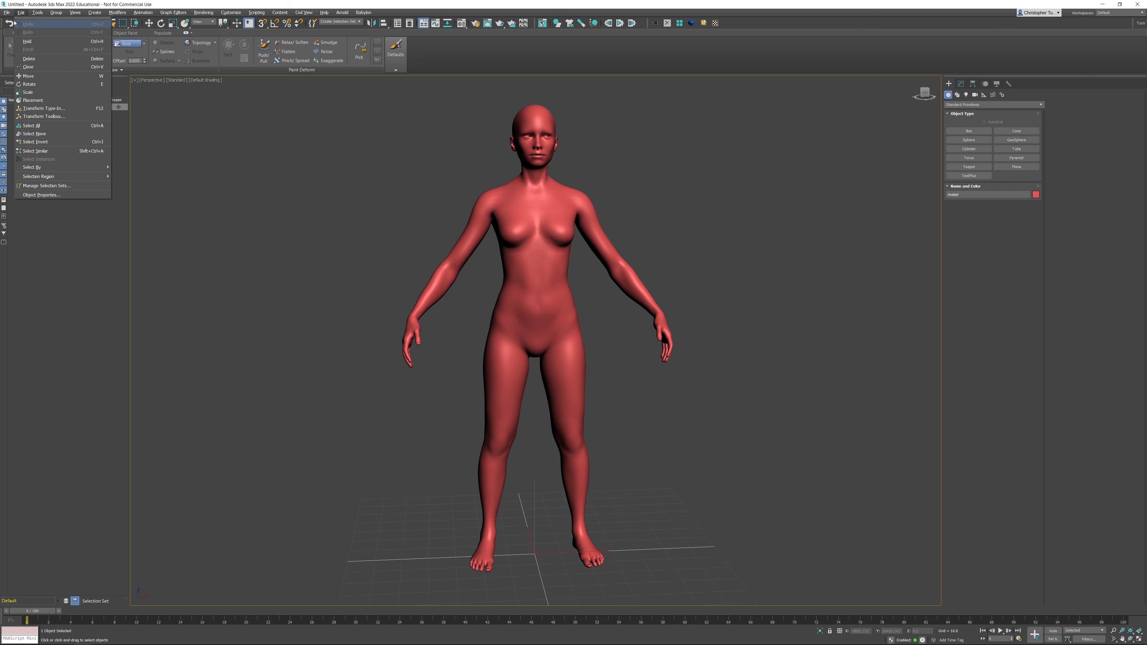
mouse_move(27, 107)
click(95, 107)
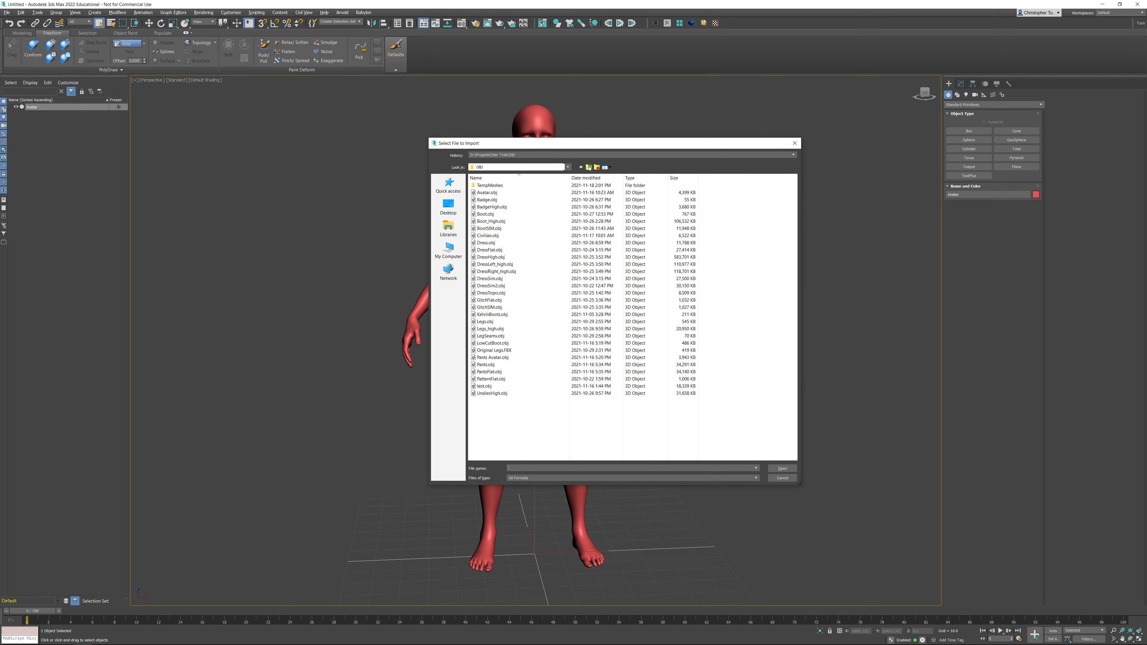
click(588, 167)
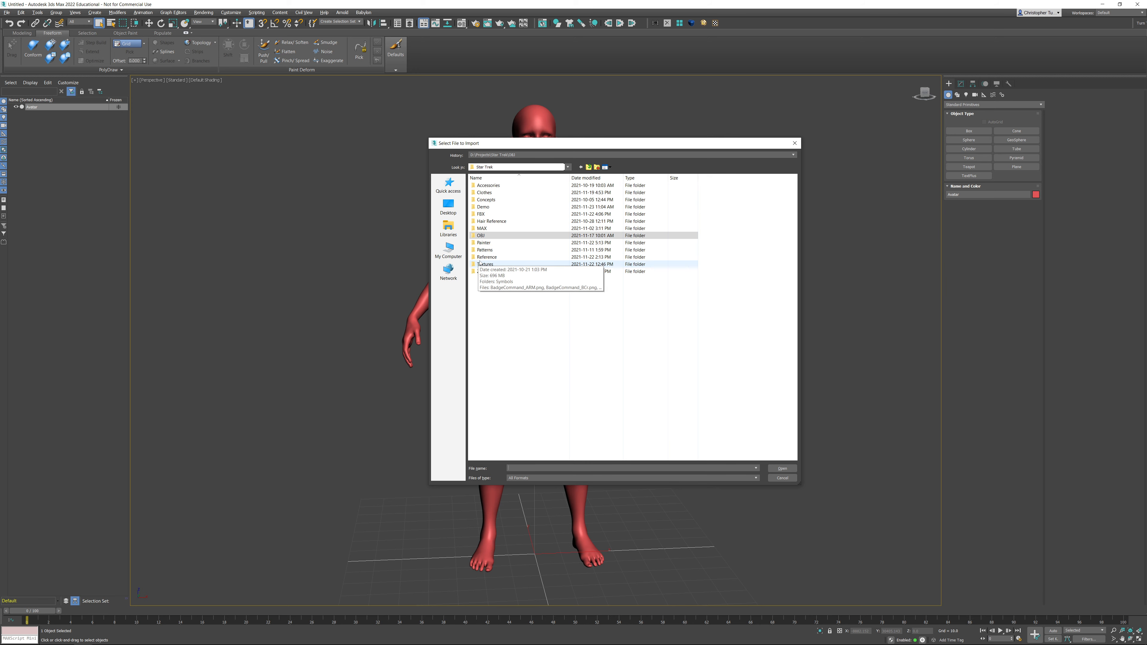
double_click(484, 207)
double_click(494, 186)
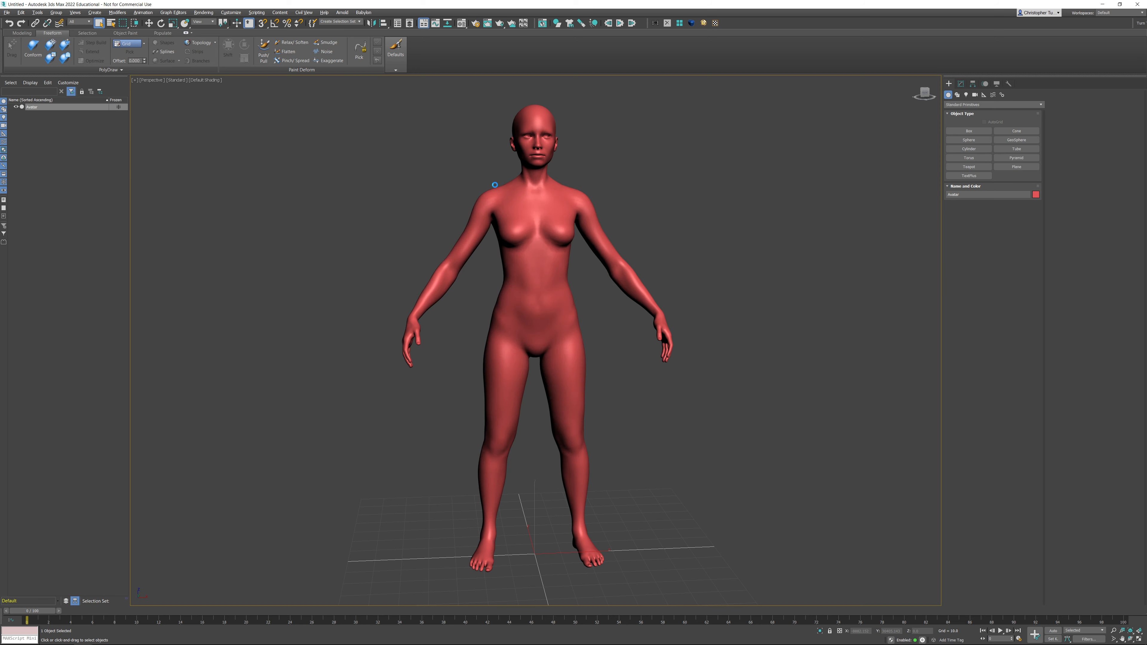
click(509, 448)
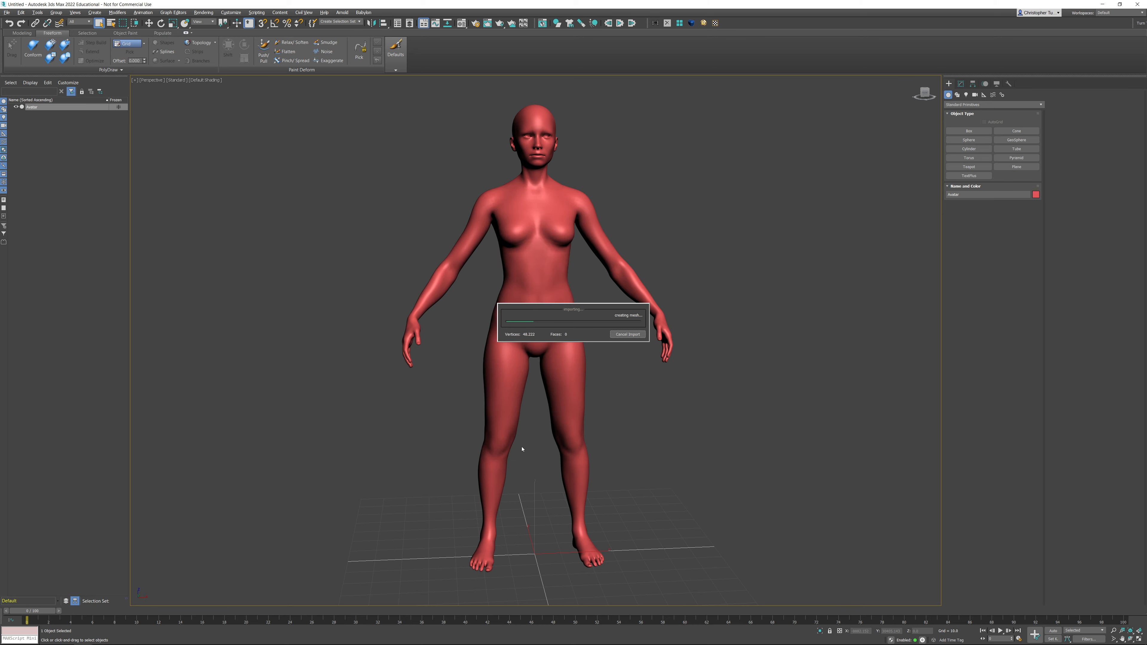
key(z)
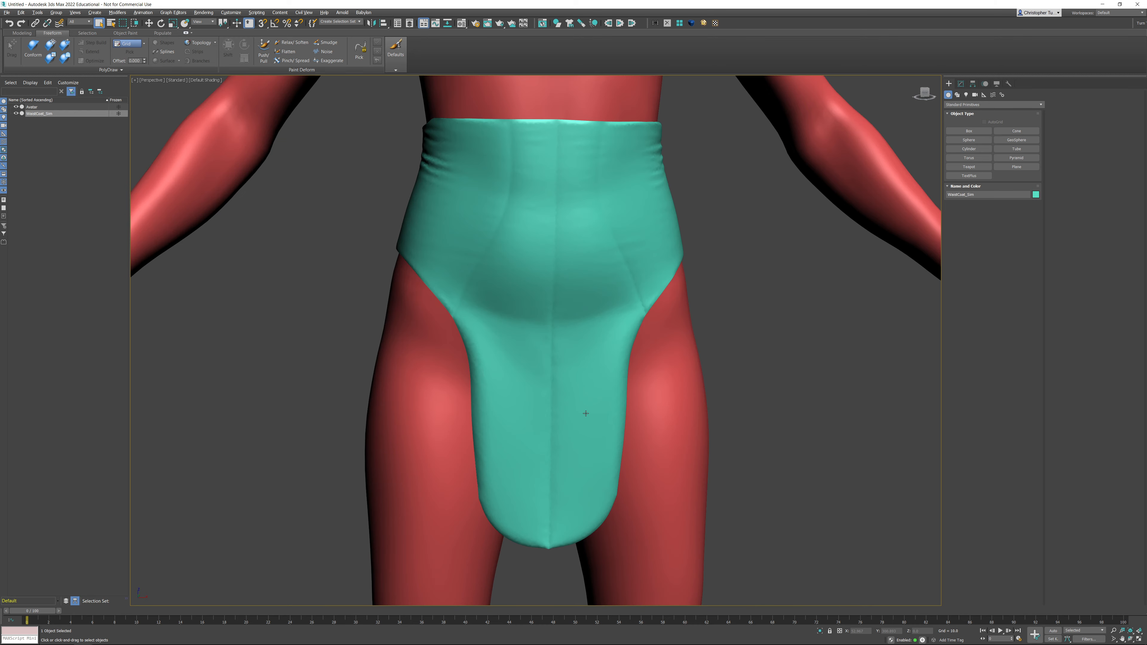
- Inspect the imported waistcoat on the avatar, then switch back to Marvelous Designer
alt+middle_drag(580, 336, 821, 344)
scroll(761, 348, down, 6)
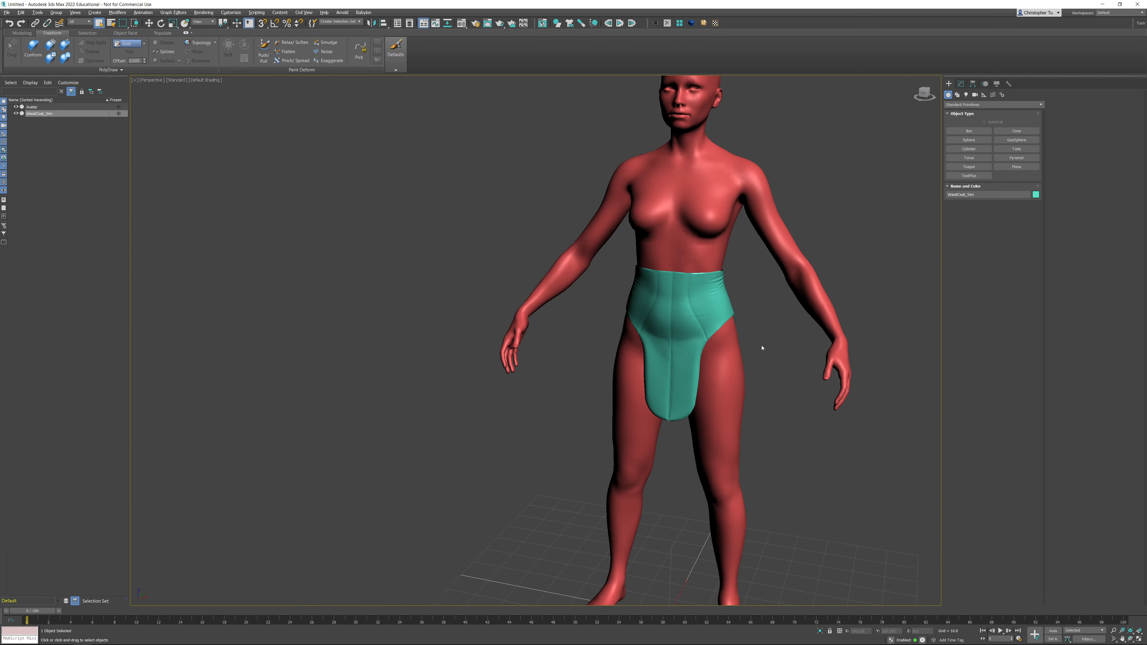
alt+middle_drag(641, 330, 611, 358)
scroll(582, 339, down, 4)
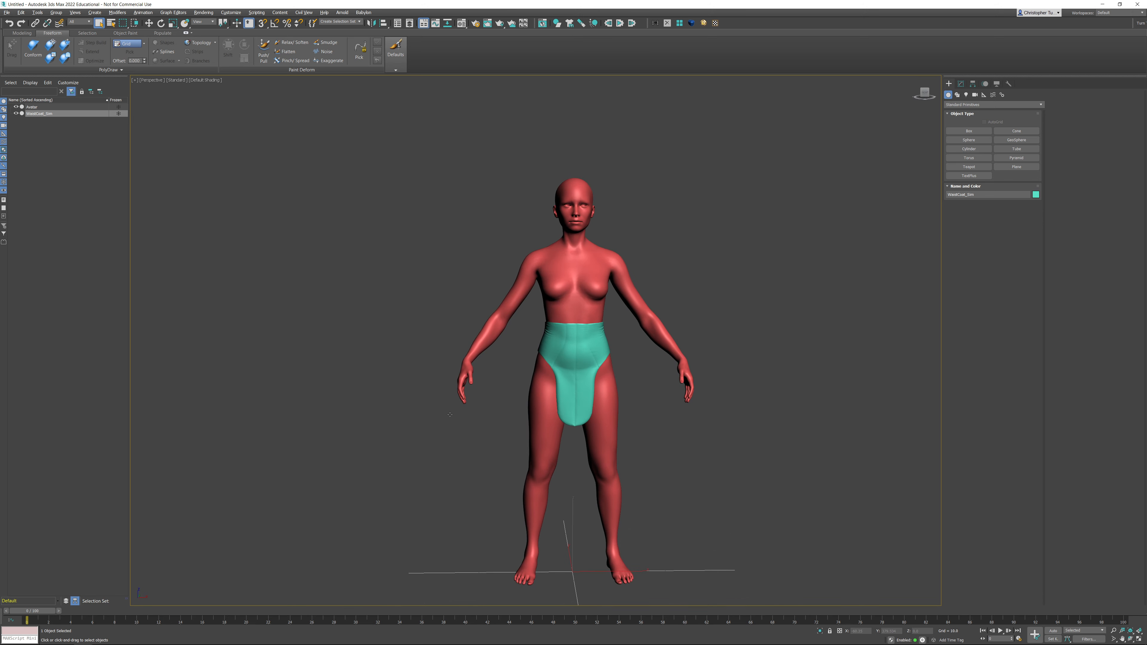
key(super)
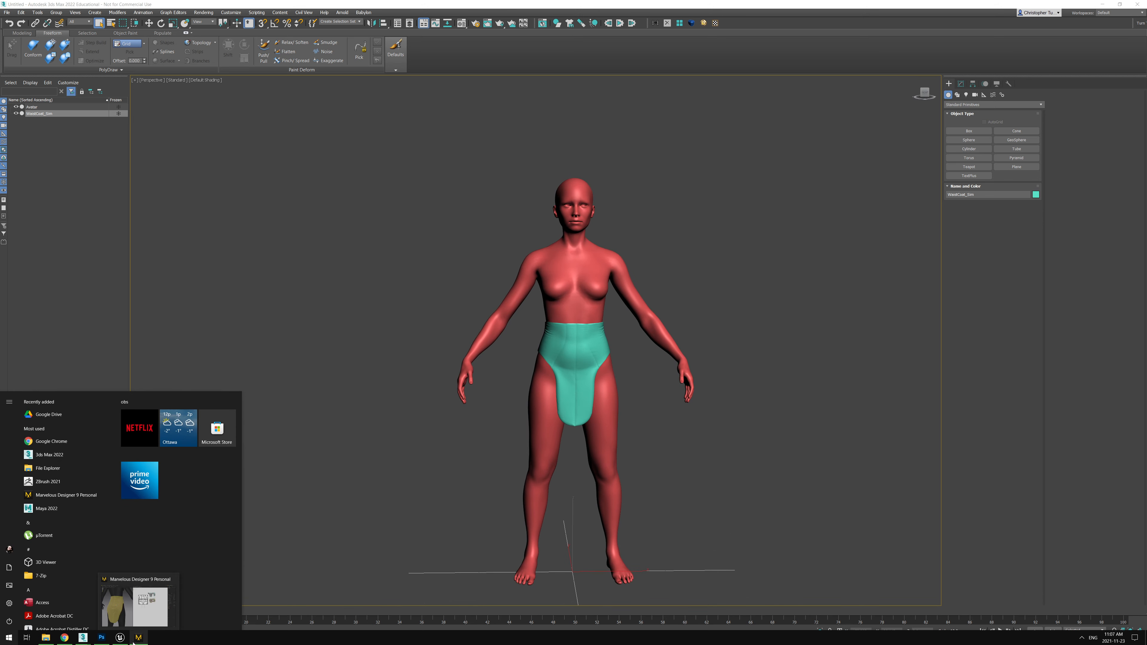
click(133, 642)
- Reset the garment's 3D arrangement so the pattern pieces lie flat
right_drag(275, 309, 168, 312)
scroll(312, 314, down, 6)
right_drag(318, 280, 333, 302)
scroll(333, 303, up, 1)
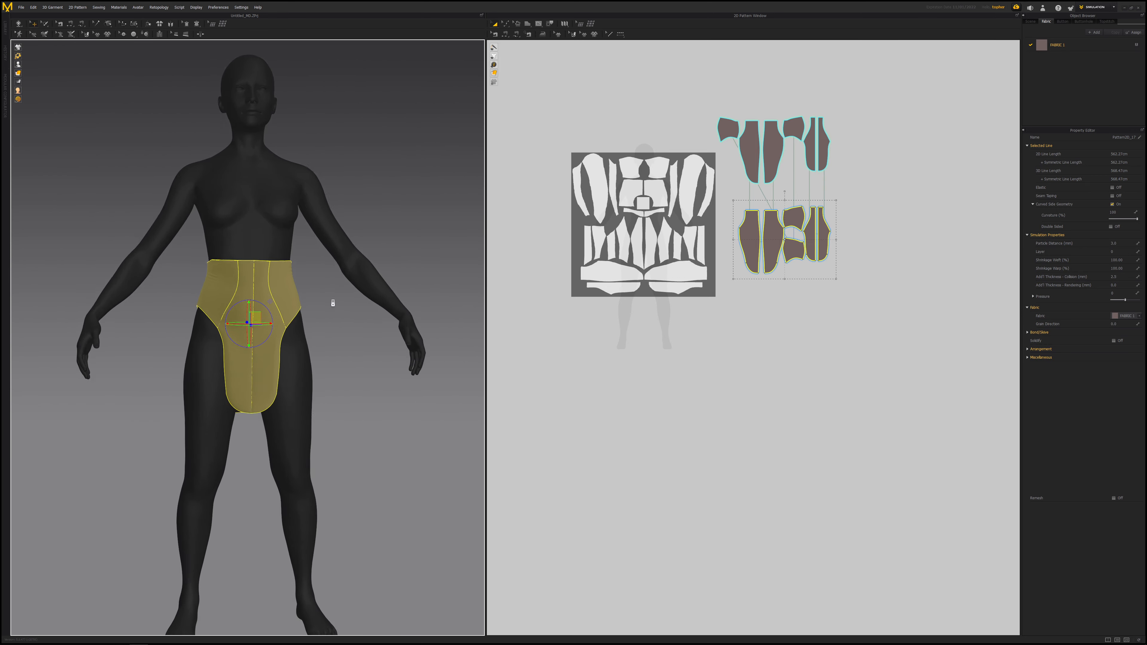
scroll(333, 303, up, 3)
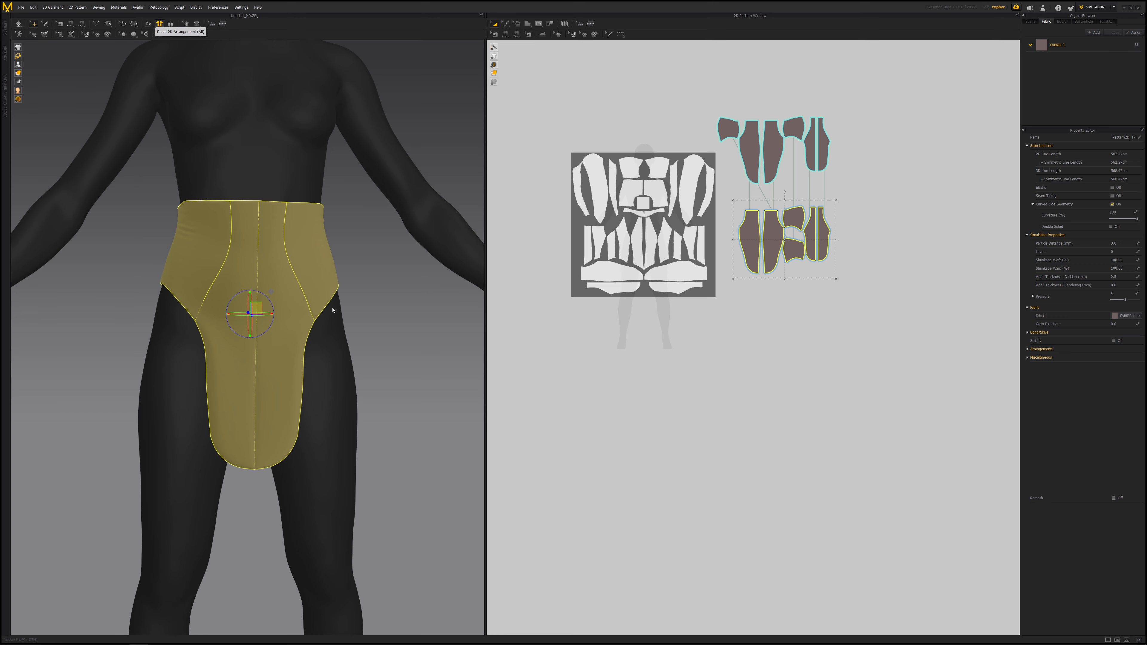
scroll(381, 307, down, 6)
middle_drag(358, 256, 170, 320)
right_drag(298, 319, 248, 320)
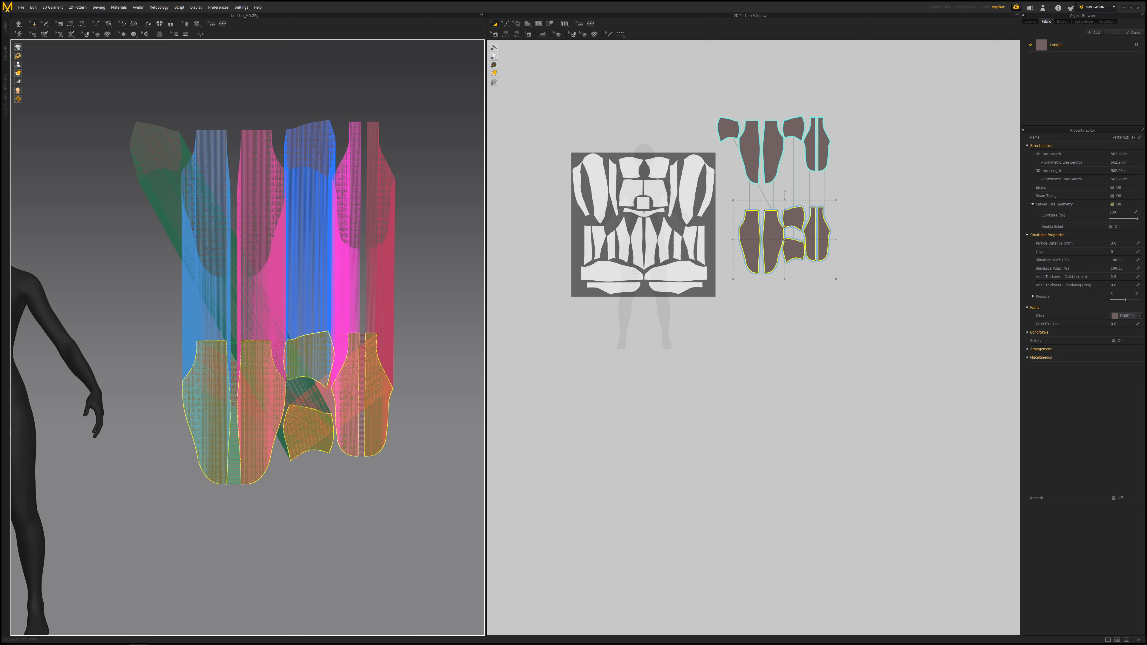
- Export the flattened garment as an OBJ named WaistCoat_Flat in the Star Trek Demo folder with default export options
click(21, 7)
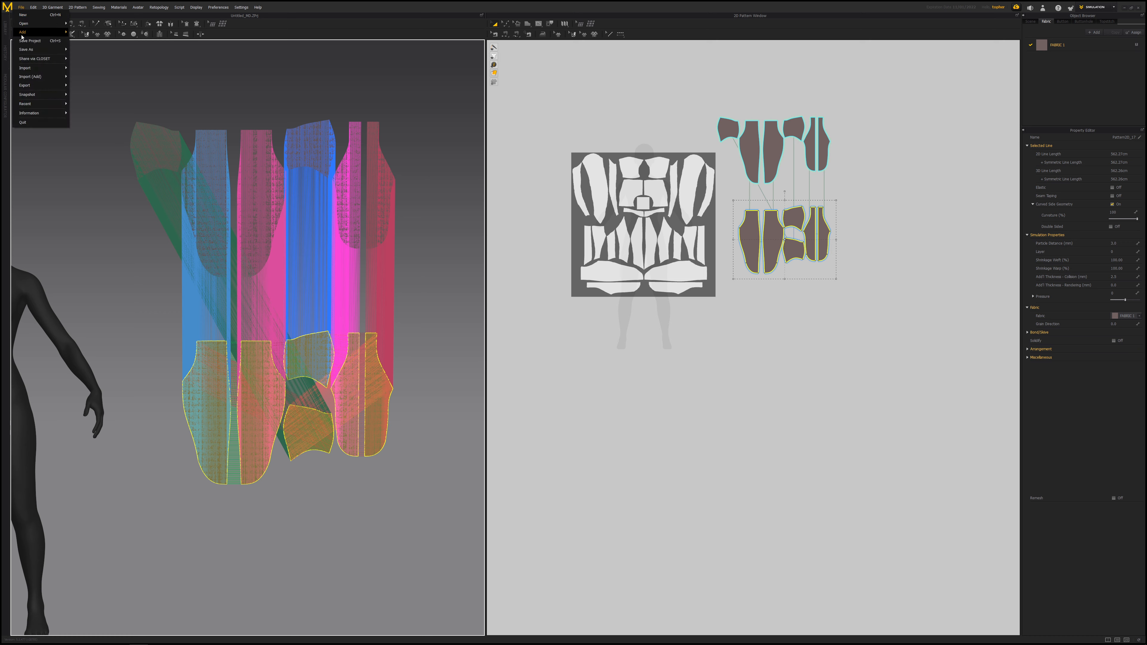
mouse_move(38, 86)
click(88, 95)
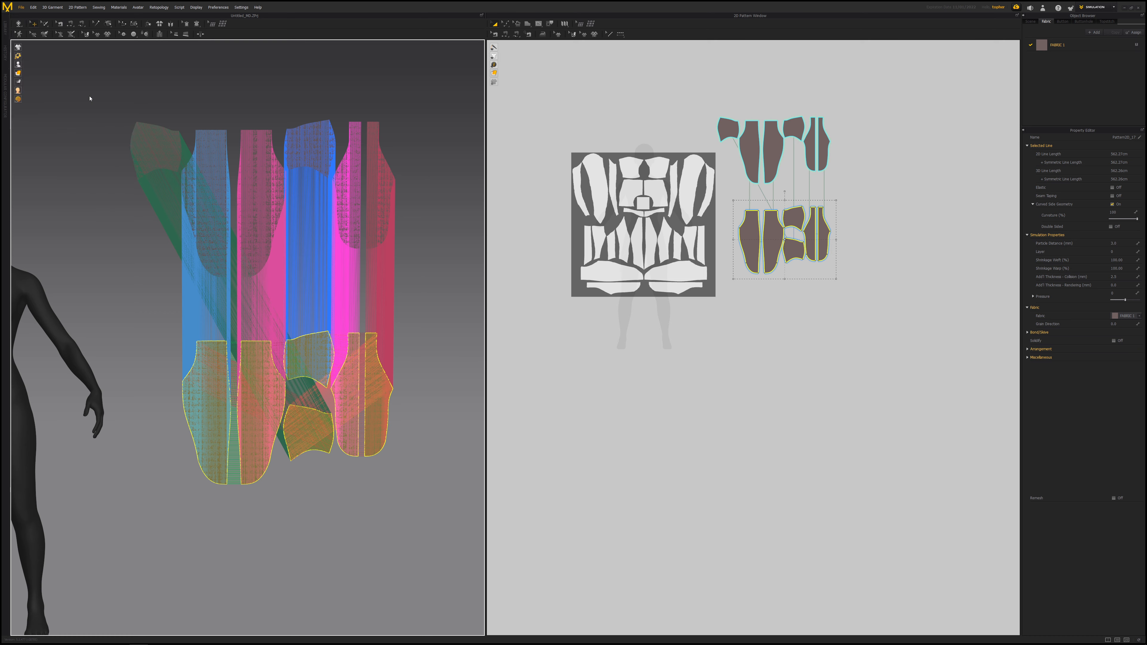
click(701, 219)
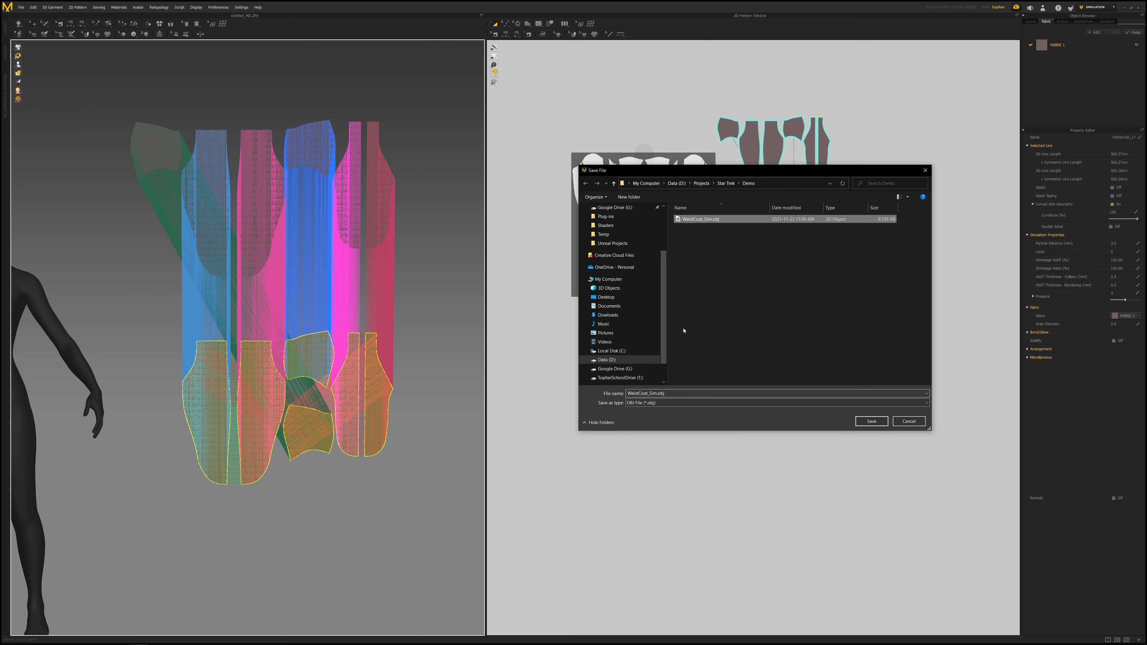
double_click(674, 394)
drag(651, 393, 700, 393)
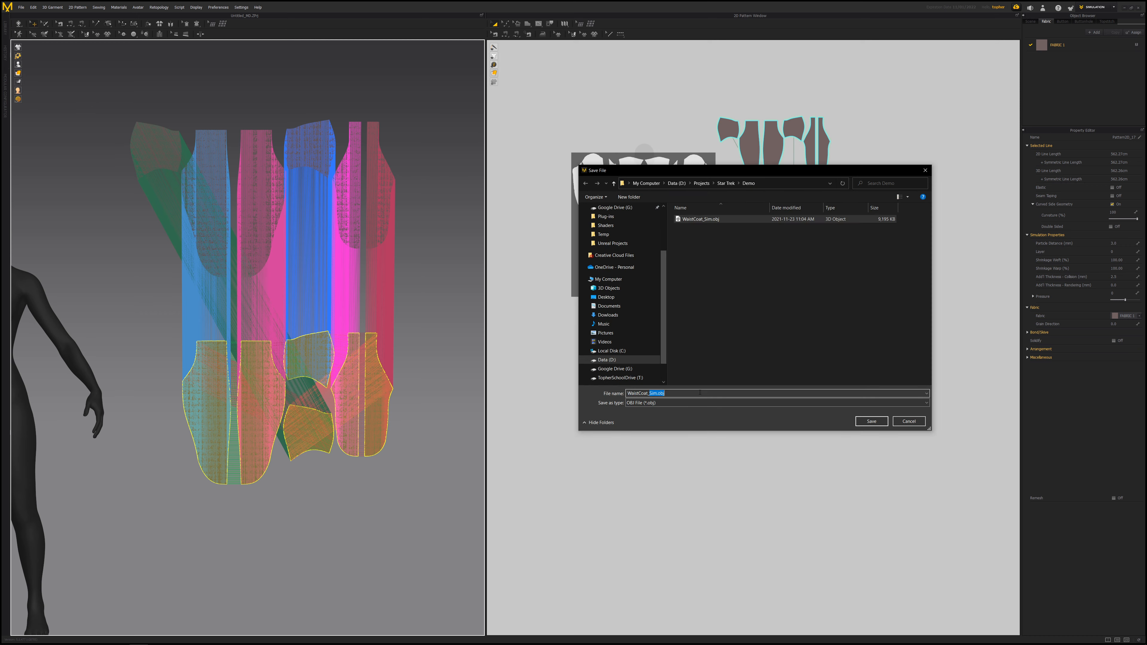
text(Flat)
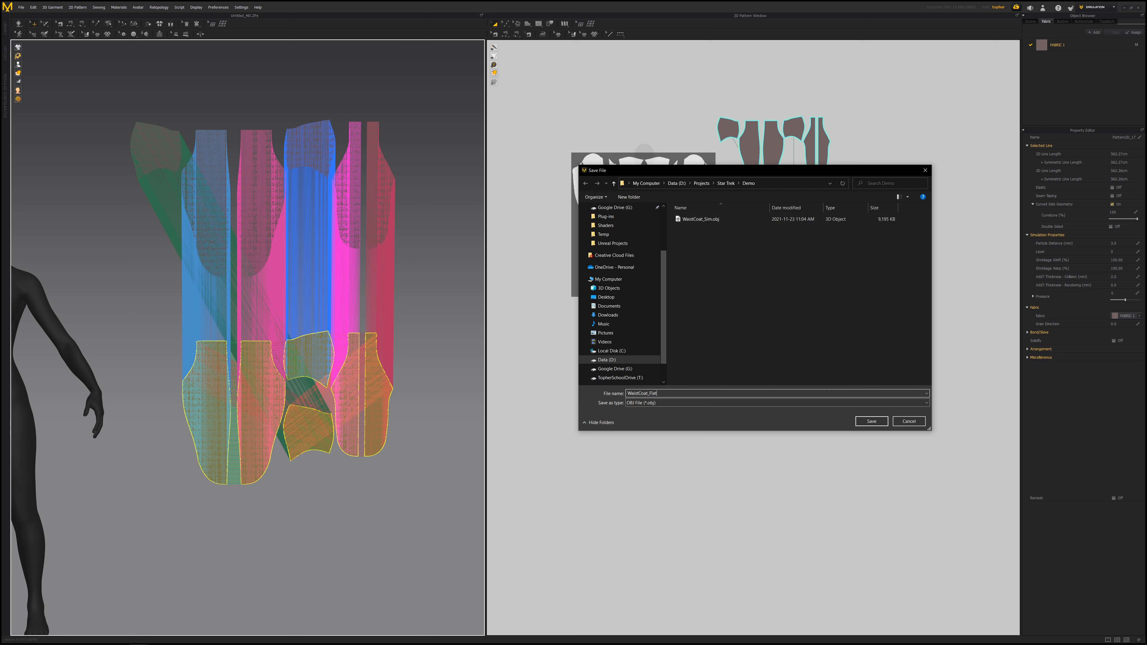
key(Return)
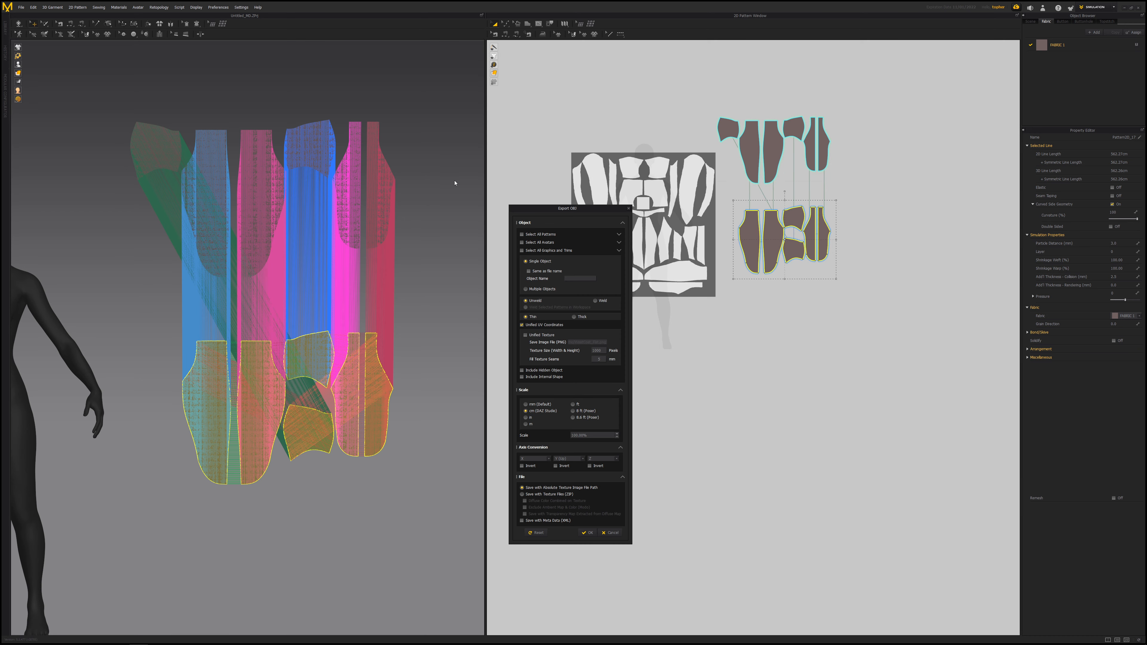
drag(548, 213, 544, 125)
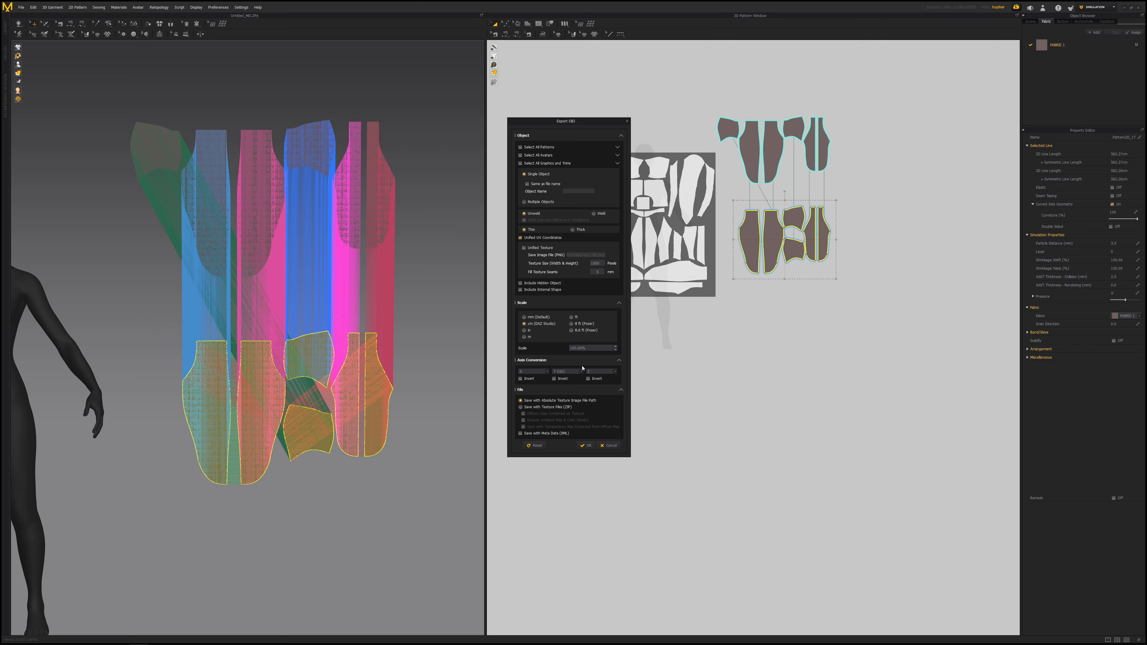
click(586, 446)
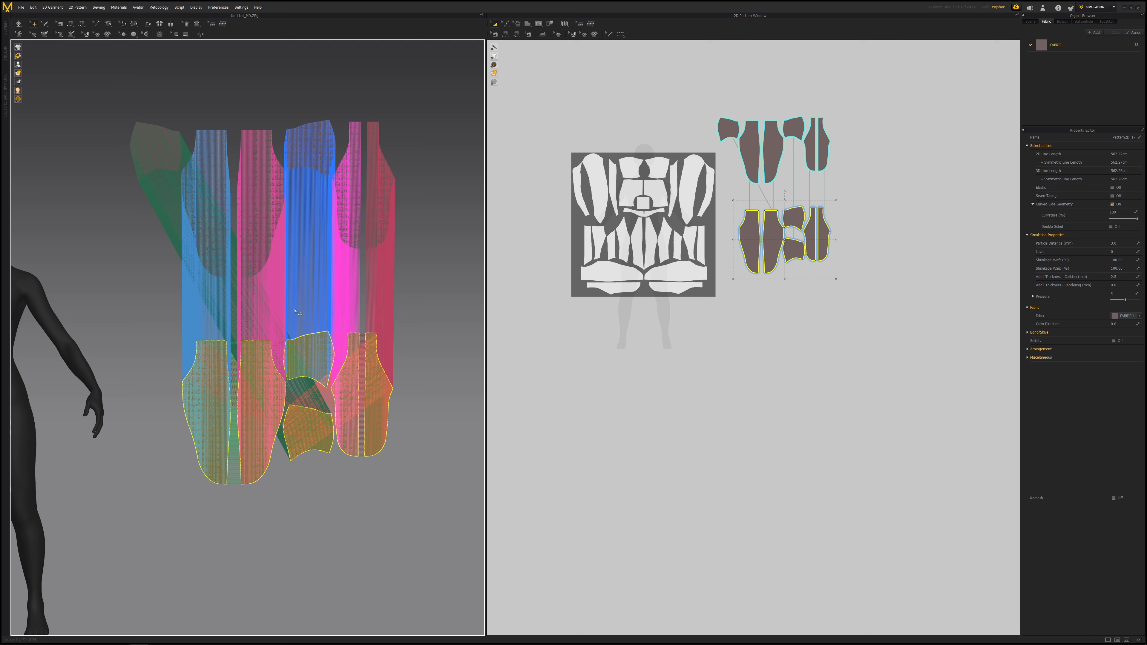
- Undo the arrangement reset so the waistcoat pieces sit back on the avatar
scroll(295, 310, down, 1)
right_drag(251, 300, 164, 326)
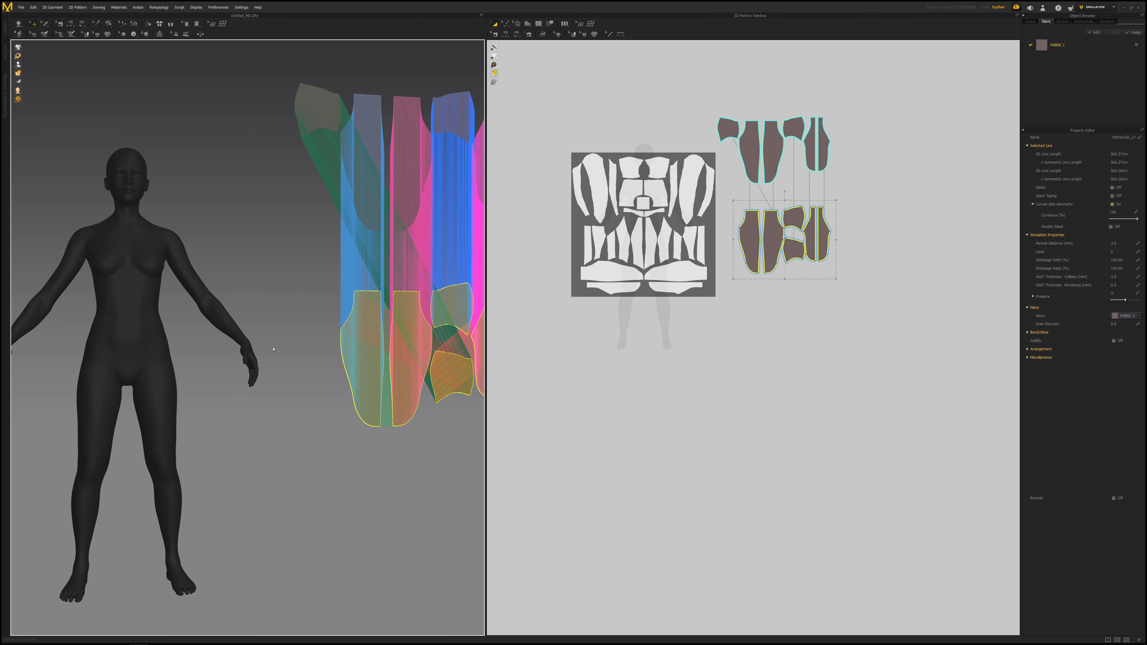
key(ctrl+z)
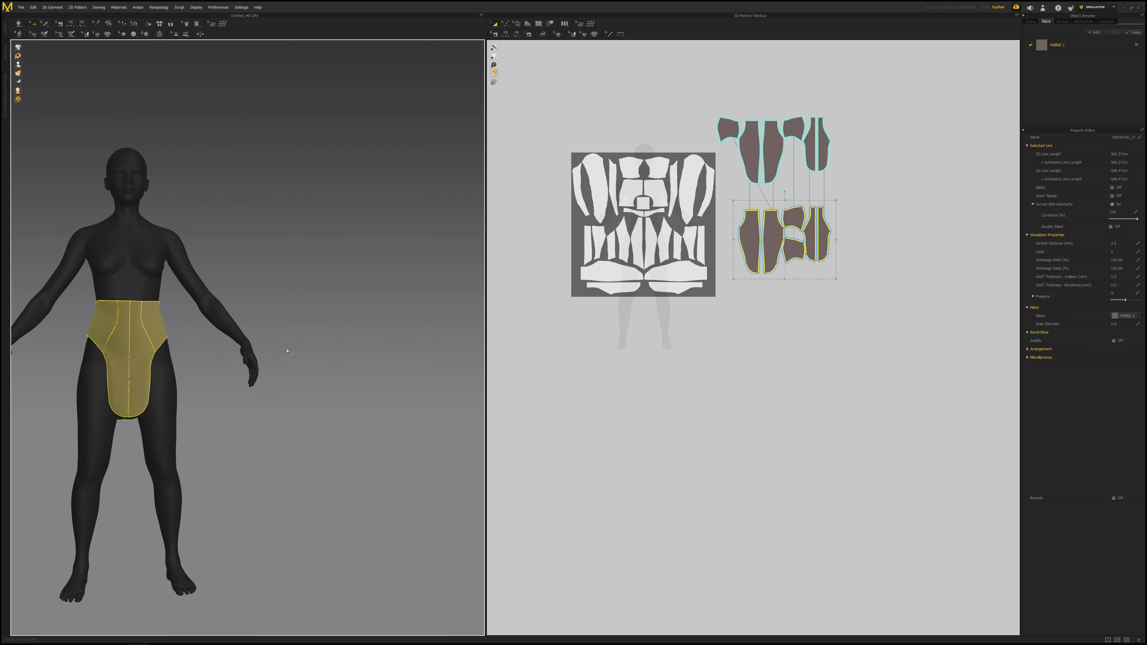
click(288, 352)
right_drag(287, 351, 159, 335)
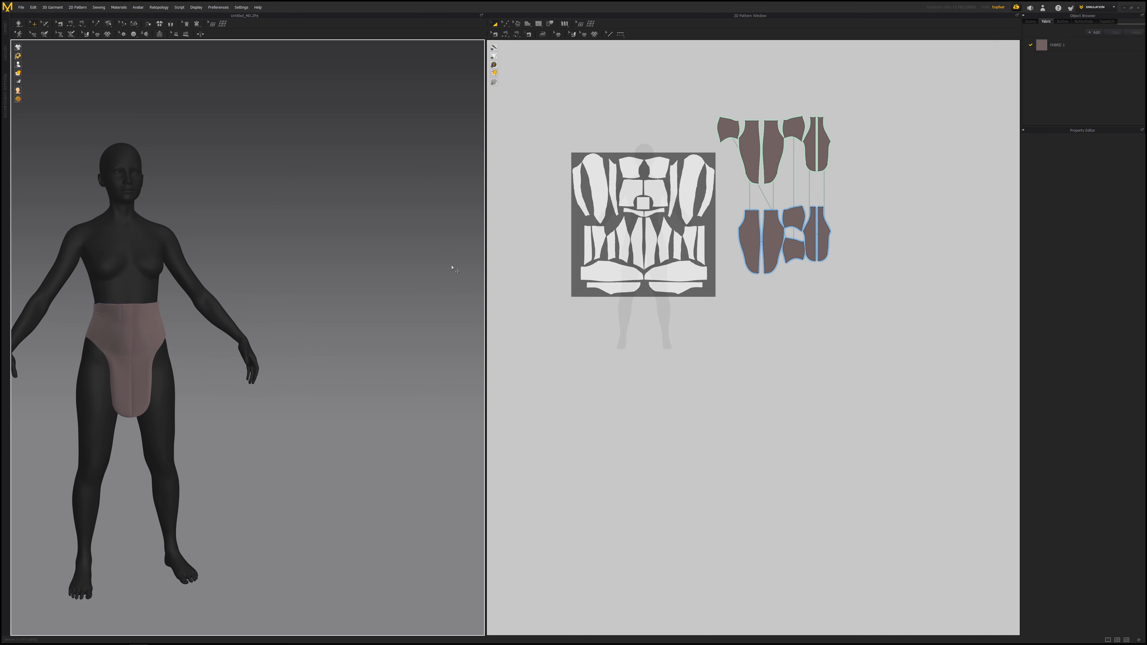
- Switch to 3ds Max and import WaistCoat_Flat.obj from the Demo folder, then frame it
key(super)
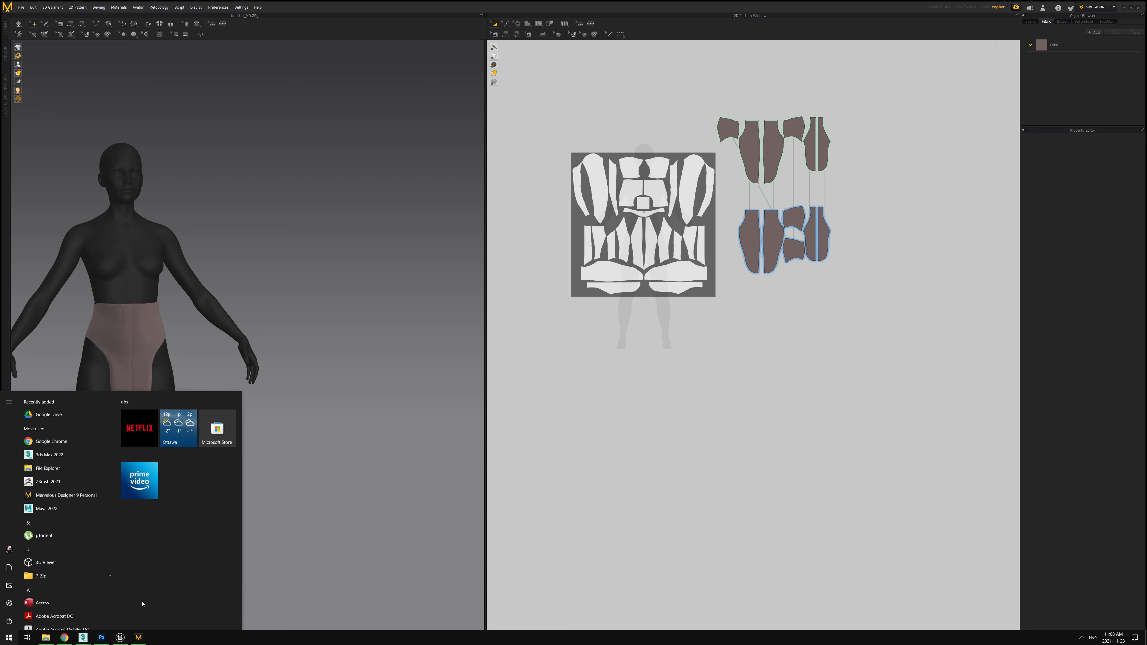
mouse_move(84, 639)
click(124, 606)
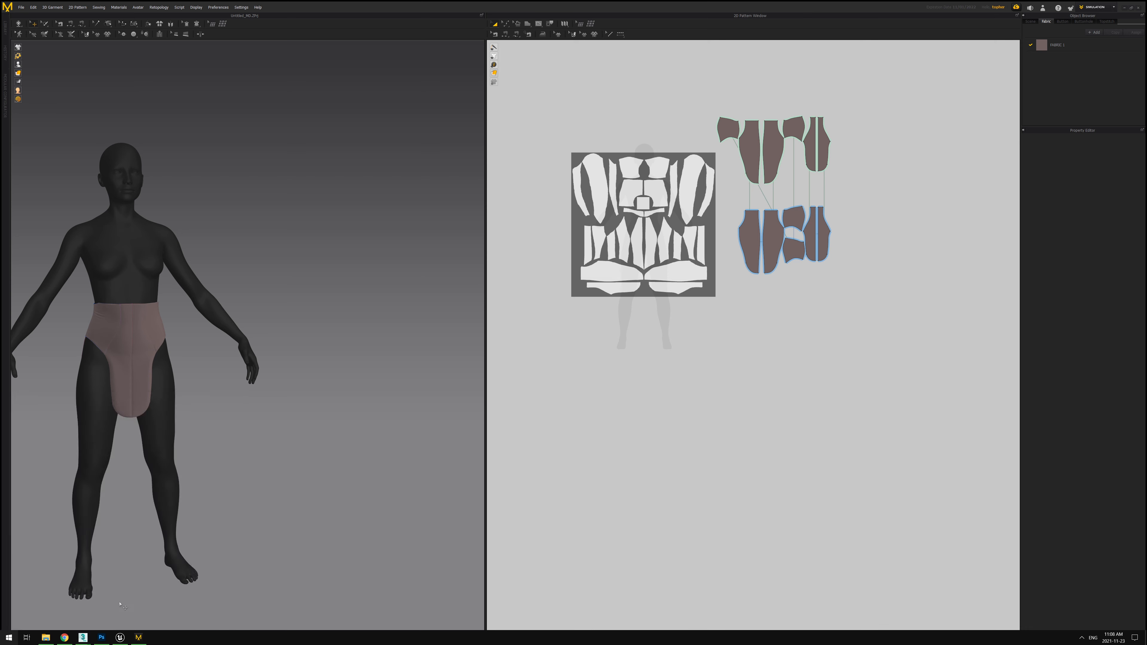
click(7, 12)
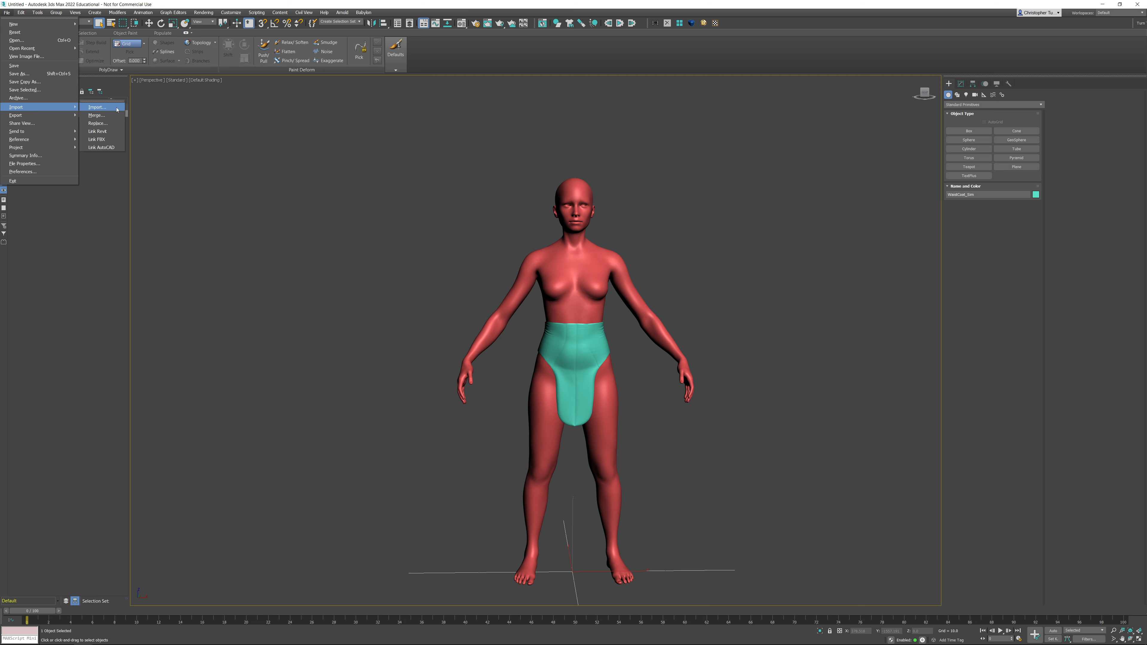
click(97, 107)
double_click(495, 185)
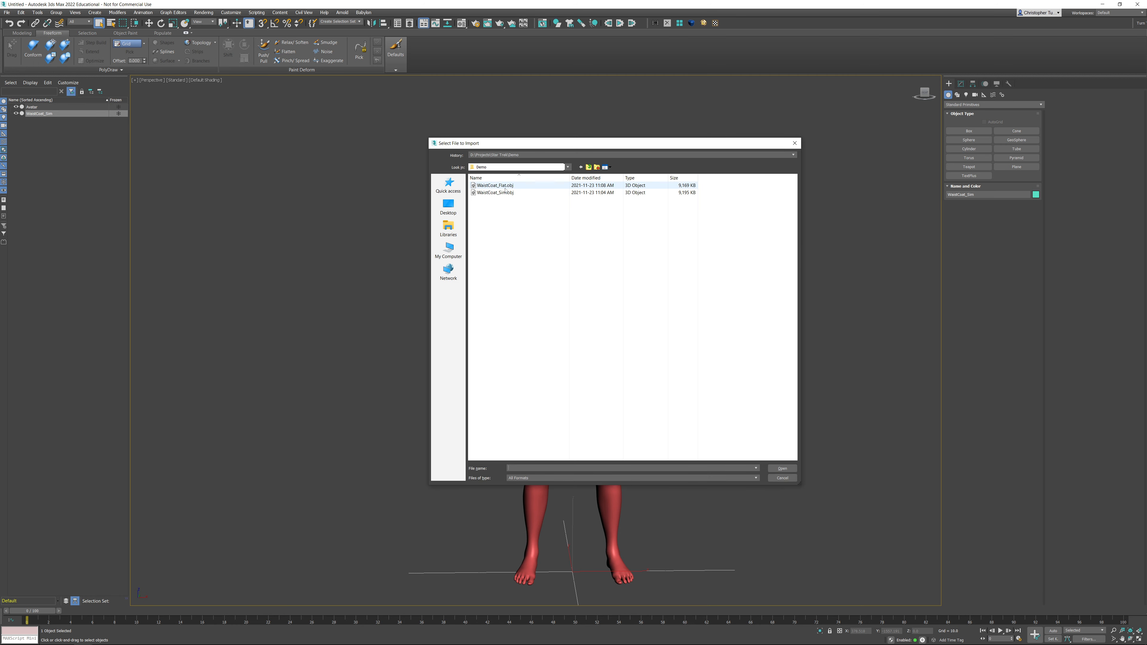
click(524, 448)
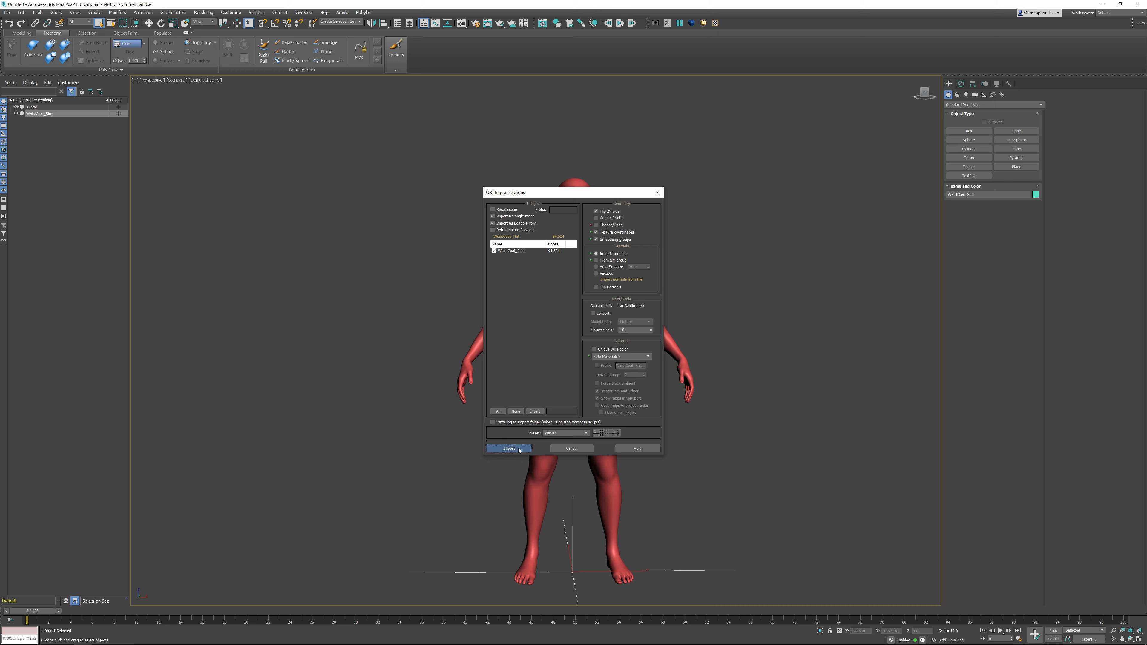
key(z)
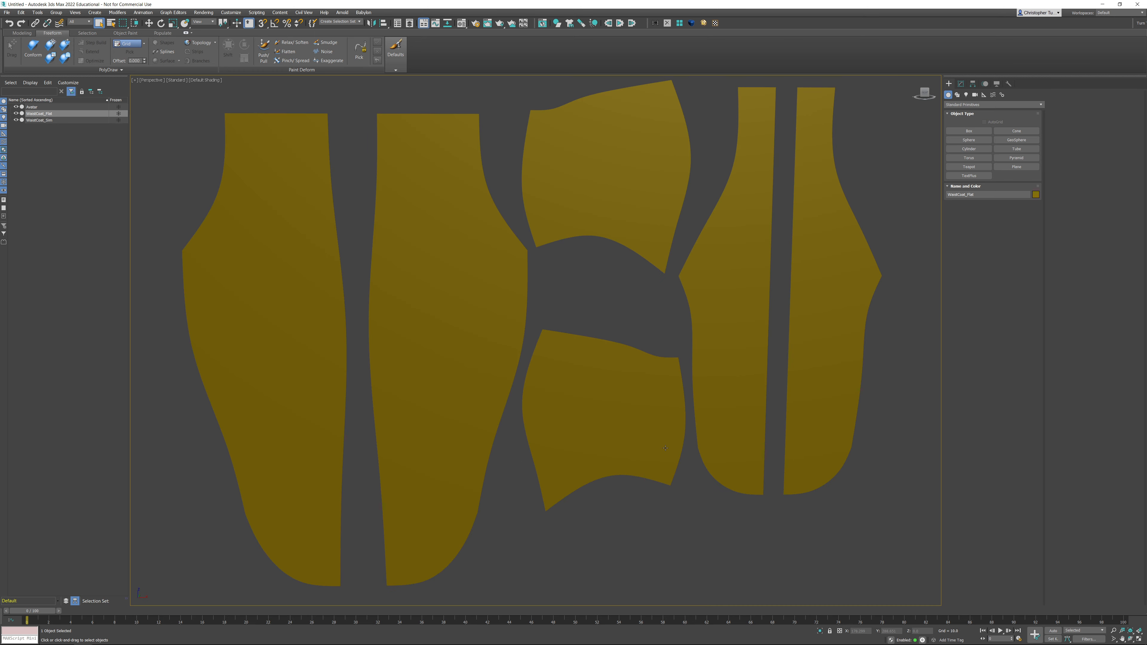
- In top view, select all vertices of the flat waistcoat and move them in depth toward the avatar
alt+middle_drag(582, 346, 608, 348)
scroll(644, 340, down, 5)
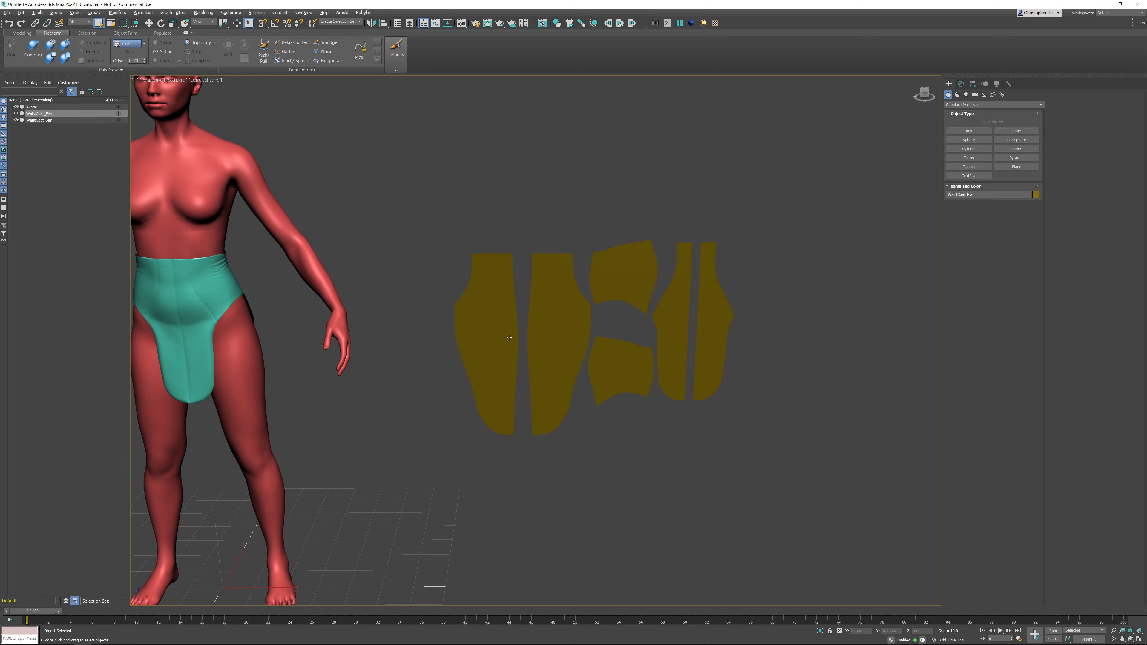
middle_drag(508, 337, 642, 333)
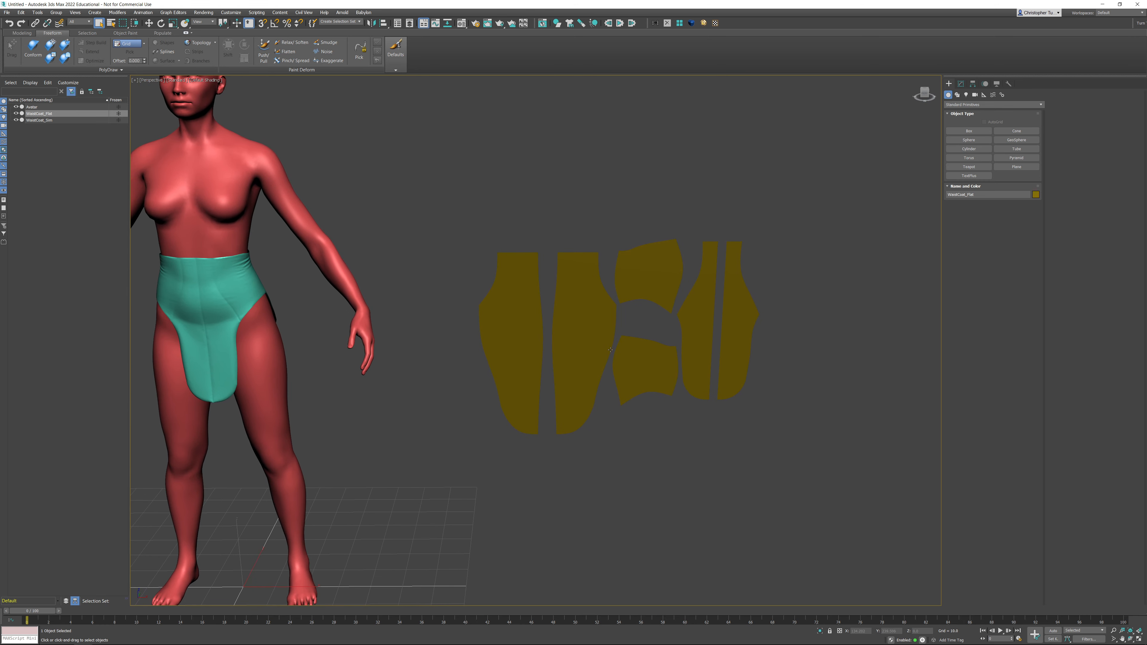
key(t)
middle_drag(771, 397, 507, 350)
scroll(624, 355, up, 5)
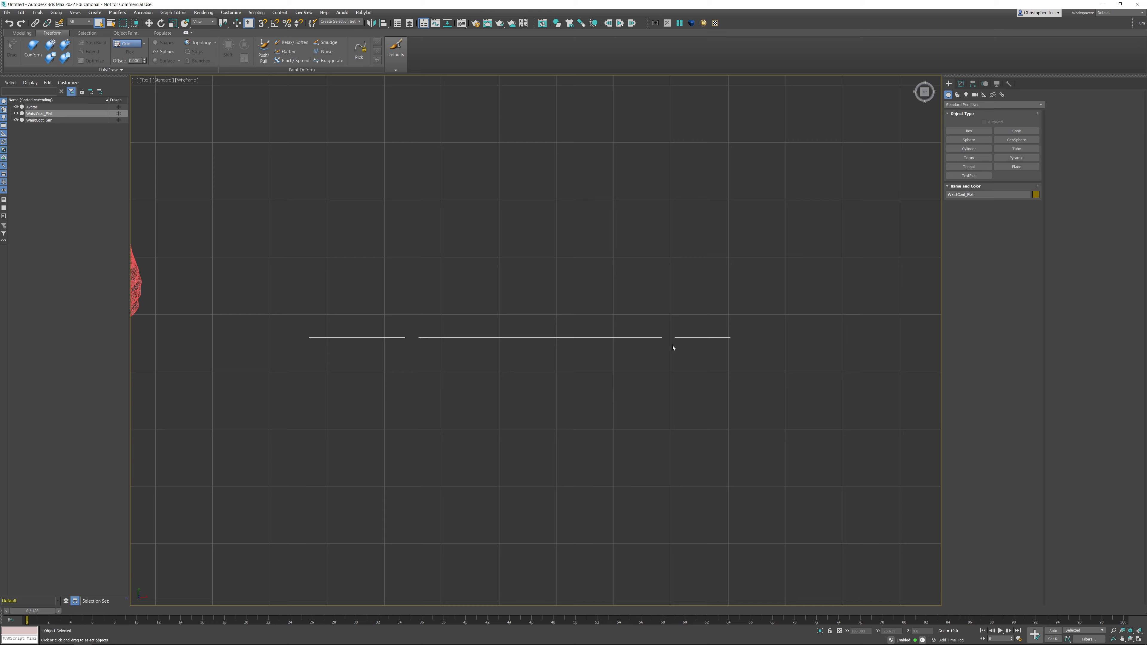
middle_drag(673, 348, 656, 368)
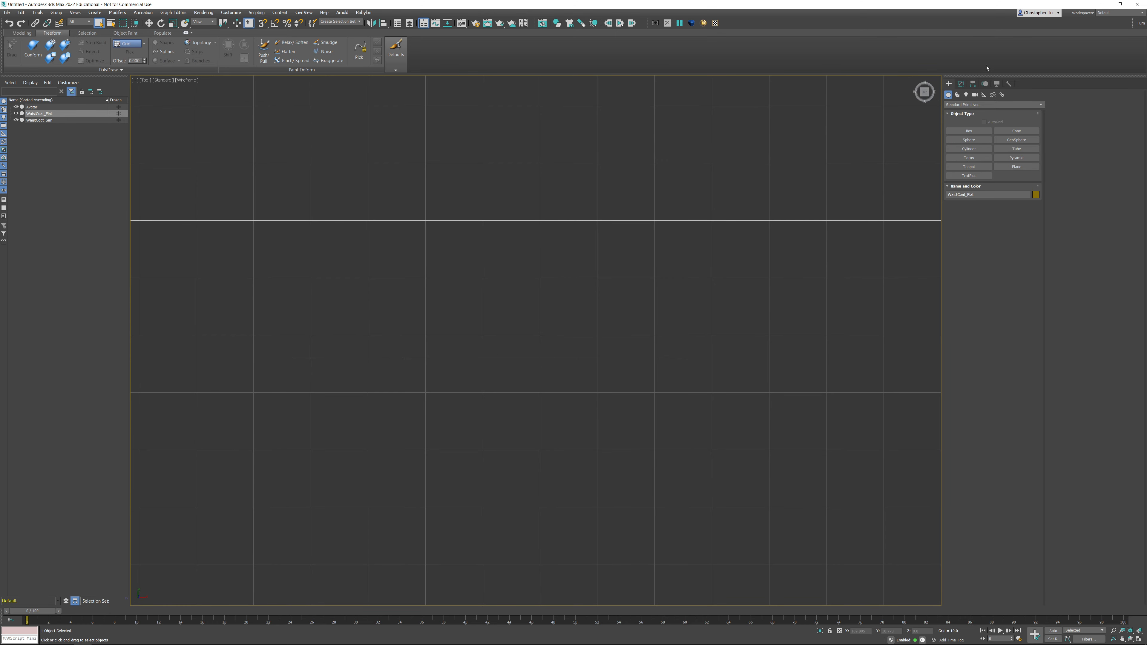
click(961, 82)
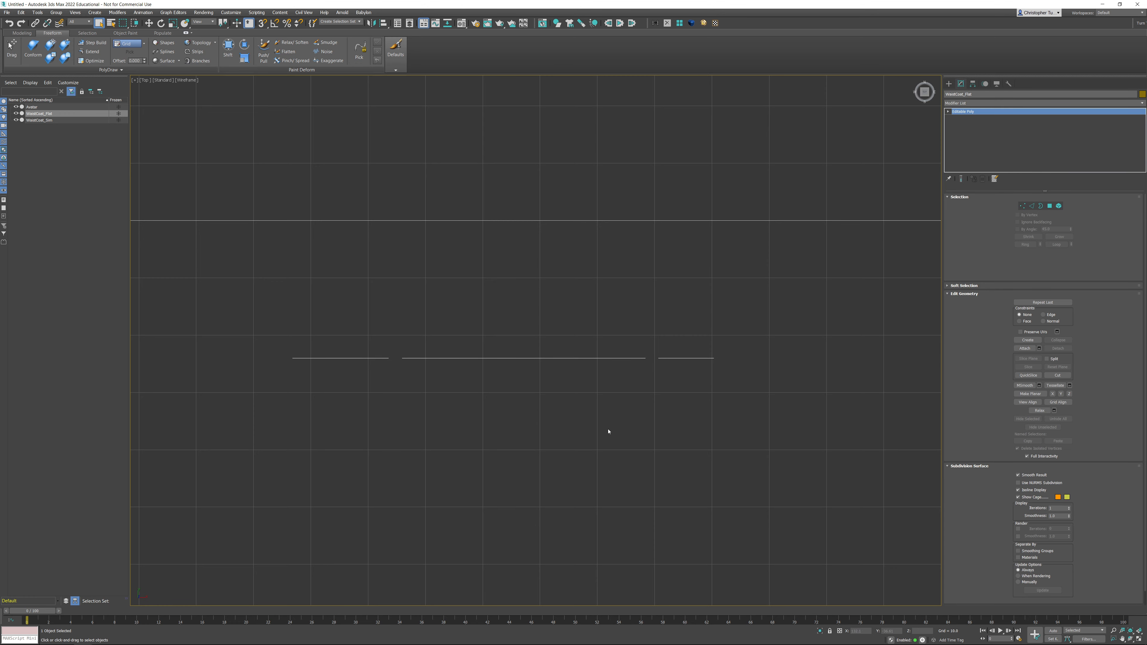
click(970, 206)
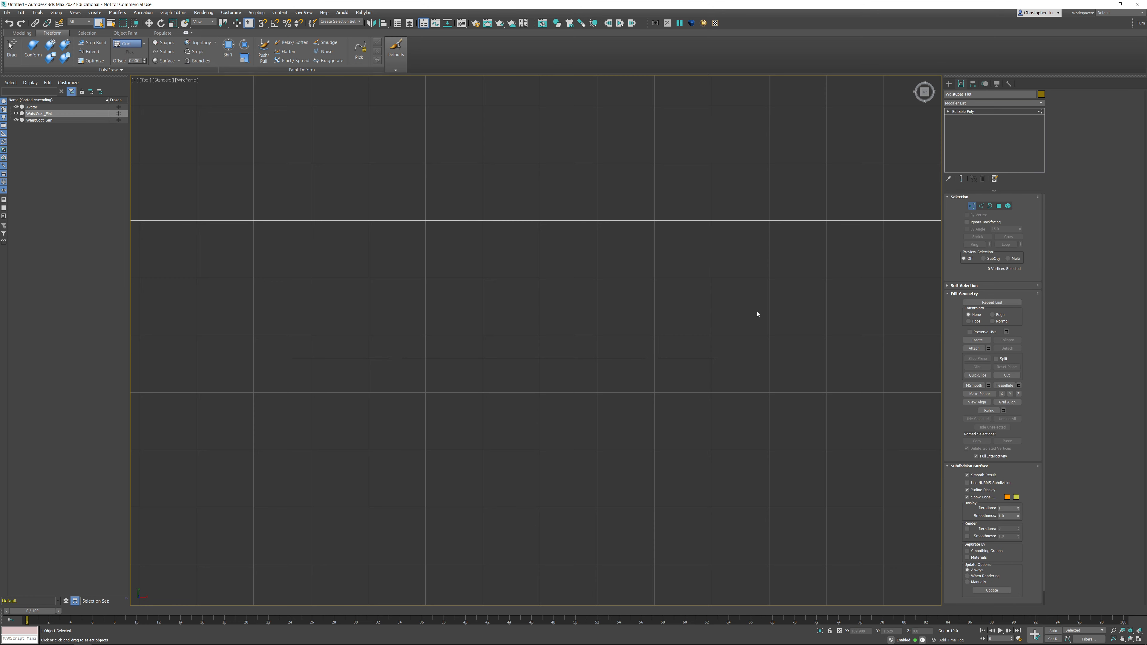
drag(272, 346, 803, 409)
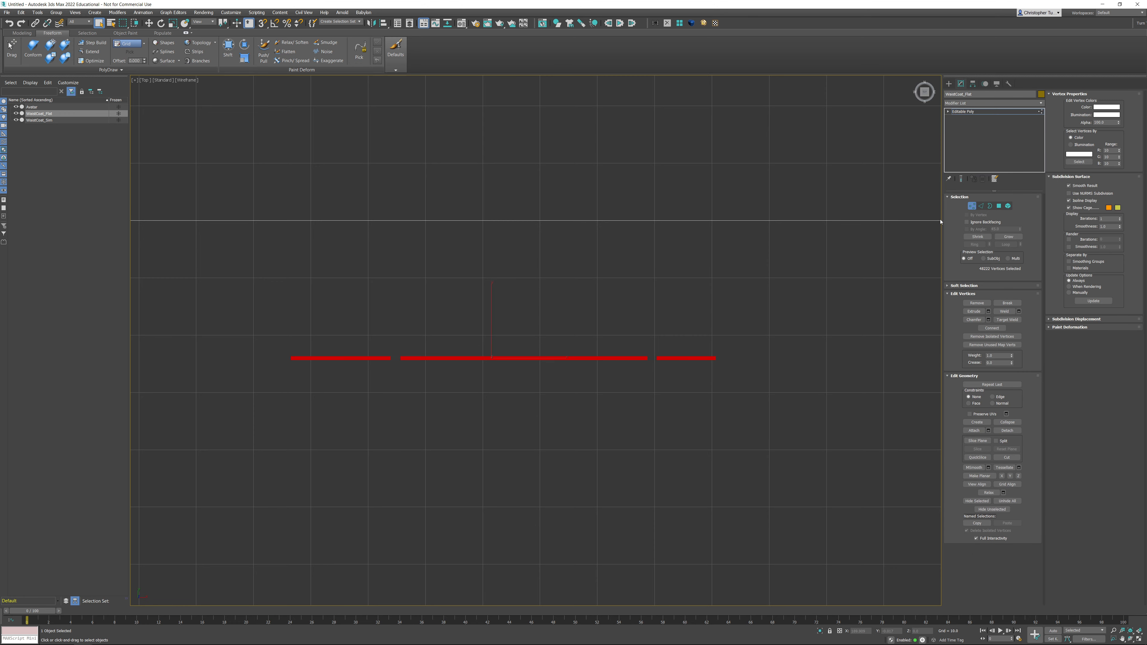
key(w)
drag(491, 295, 521, 157)
- Fine-tune the flat pieces' position, deselect, leave vertex mode and return to the perspective view
scroll(490, 204, up, 14)
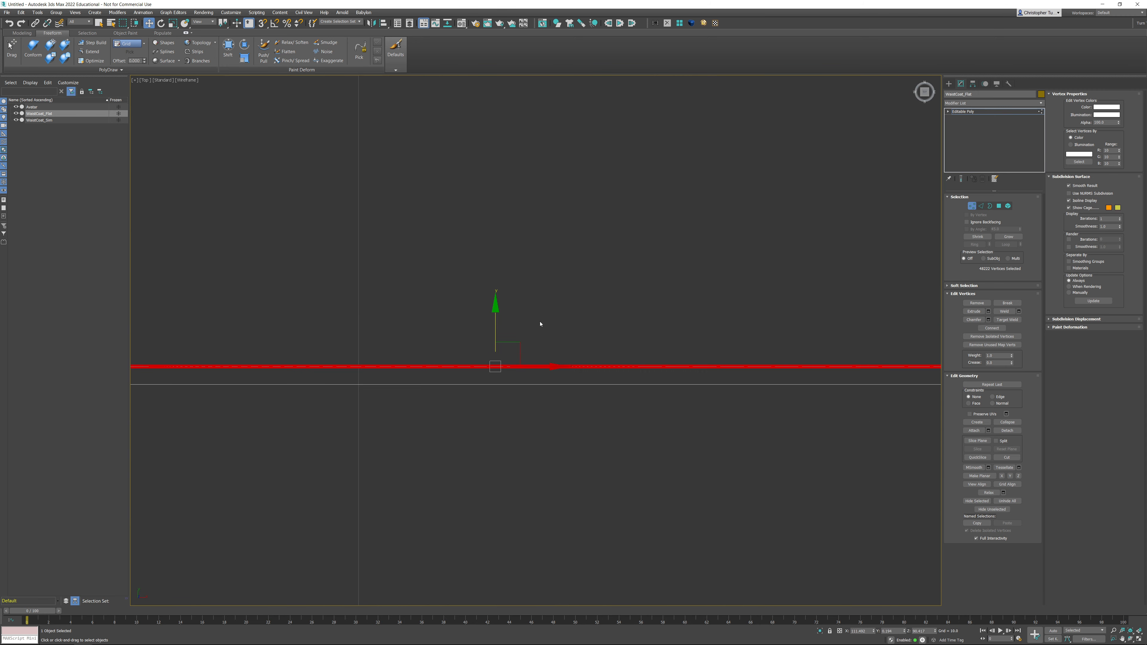
middle_drag(540, 326, 619, 195)
scroll(618, 195, up, 10)
drag(526, 227, 528, 294)
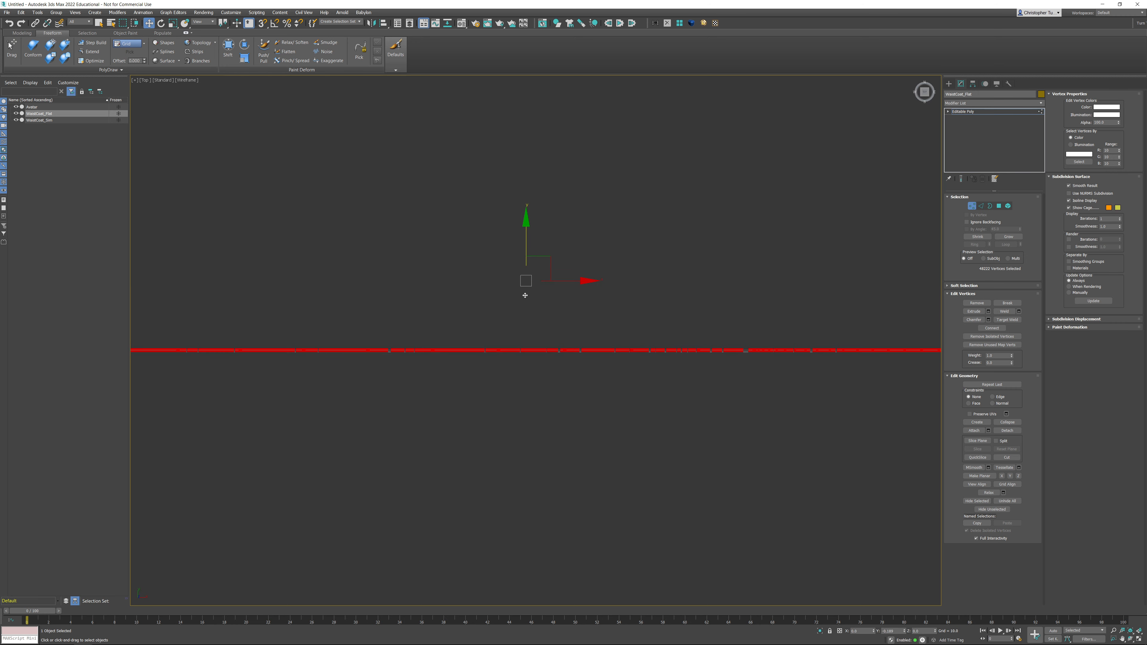
click(543, 372)
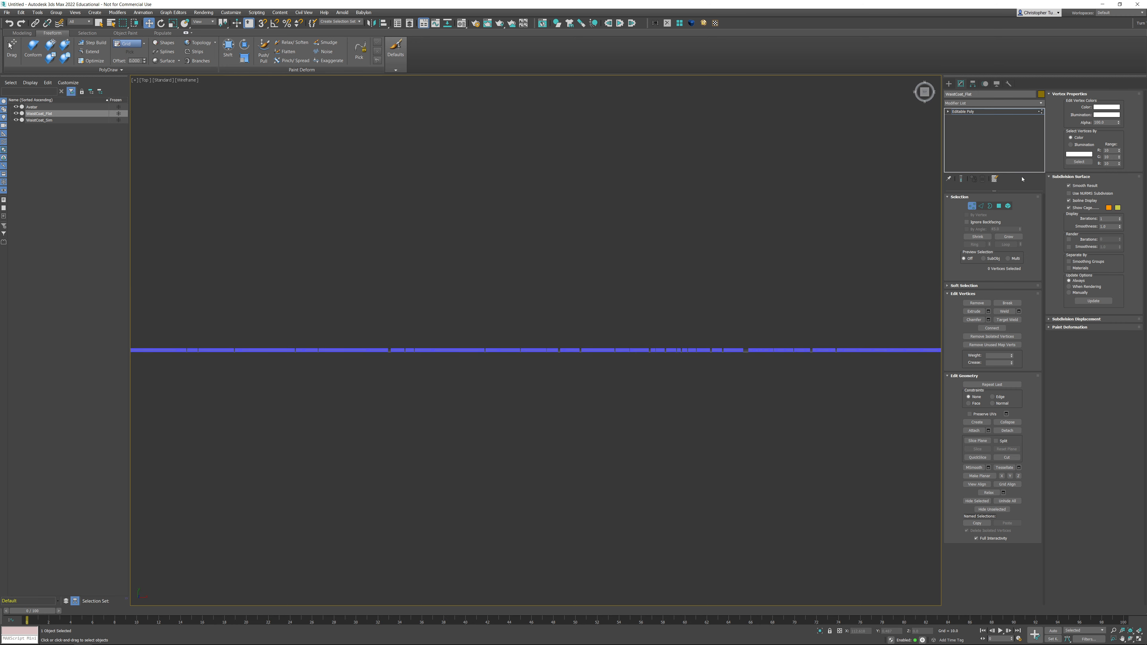
click(972, 207)
scroll(659, 293, down, 3)
key(p)
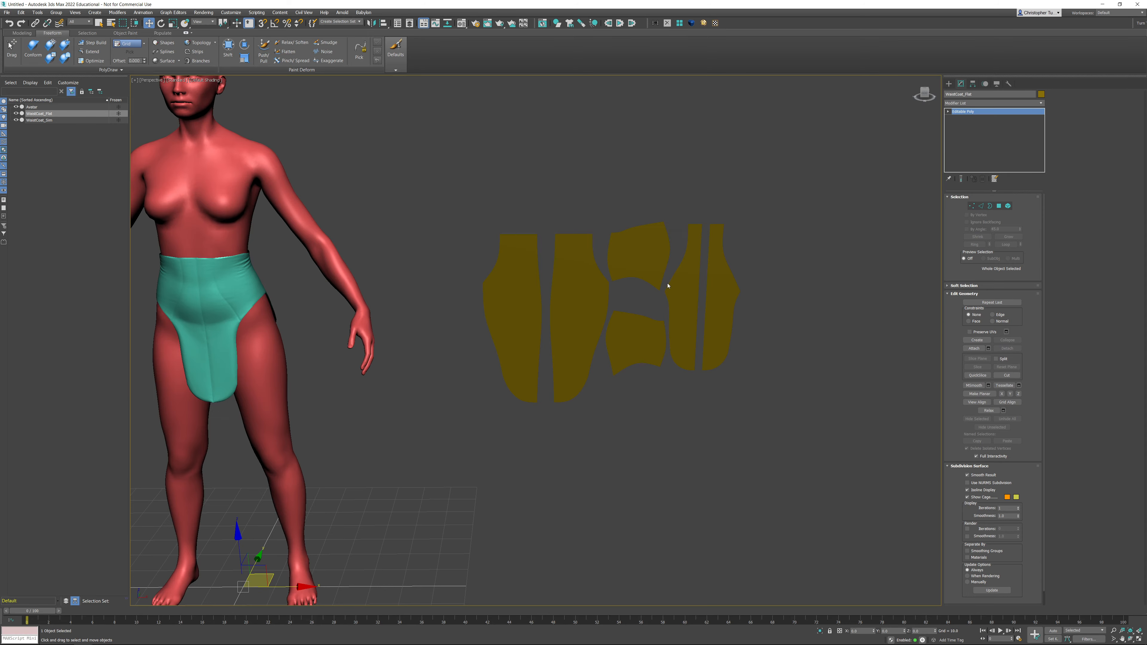
- Turn on edged faces and compare the flat and simulated waistcoats, ending with the simulated one selected
alt+middle_drag(669, 286, 653, 246)
key(F4)
alt+middle_drag(653, 246, 581, 277)
click(326, 223)
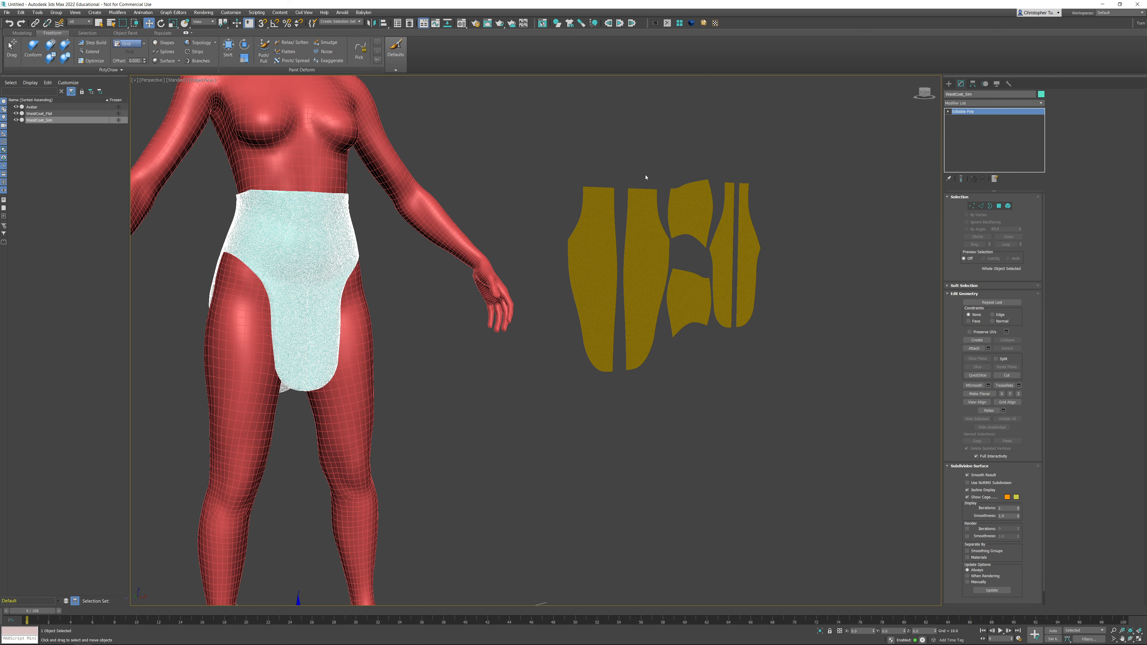
drag(734, 252, 718, 261)
click(346, 251)
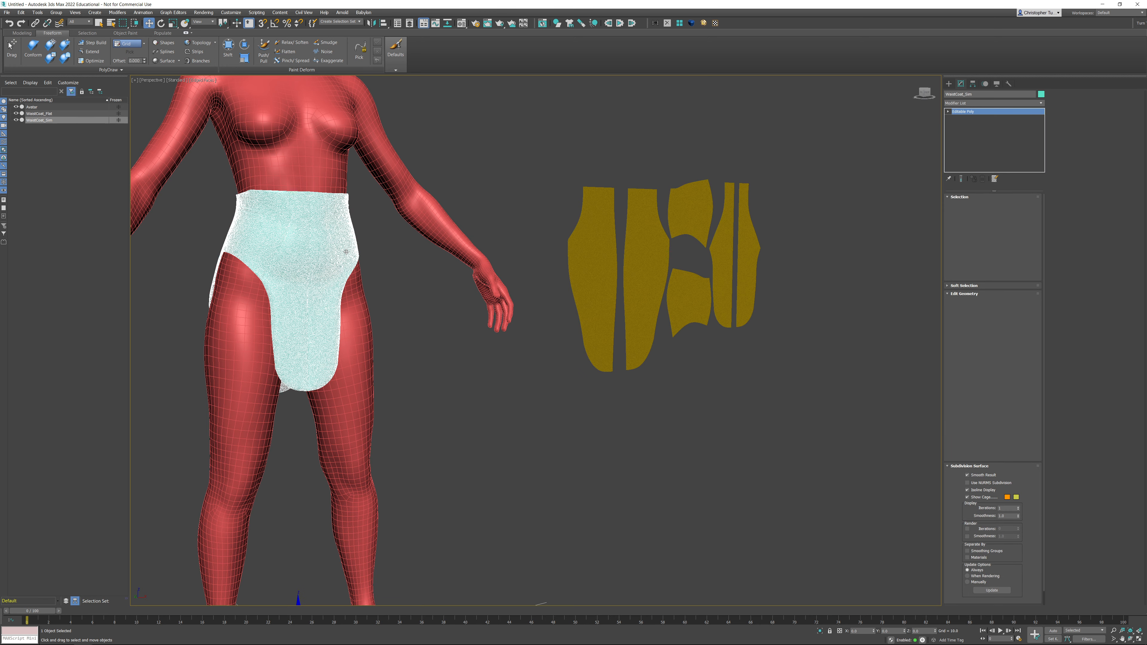
drag(672, 223, 675, 226)
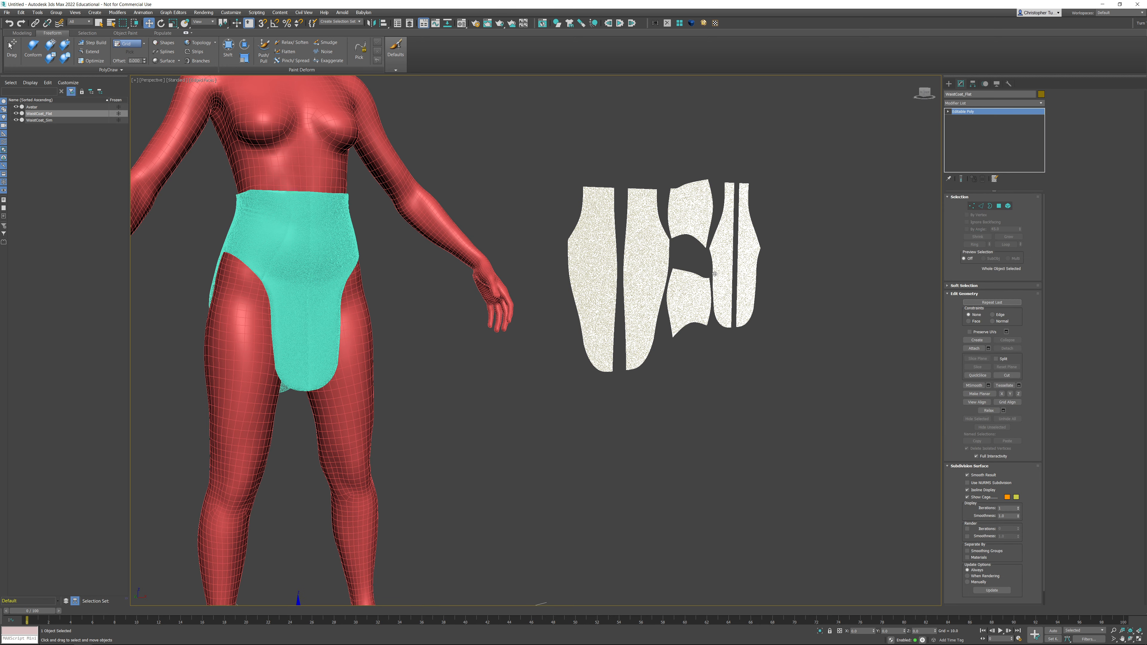
alt+middle_drag(799, 329, 557, 253)
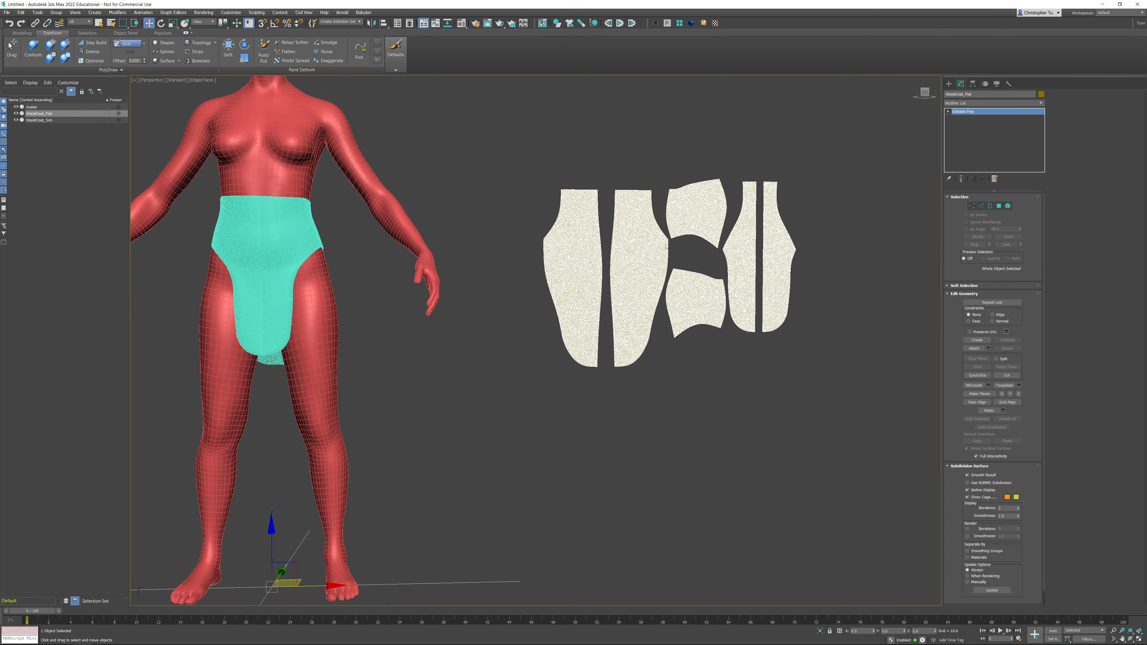
alt+middle_drag(667, 245, 561, 218)
click(274, 227)
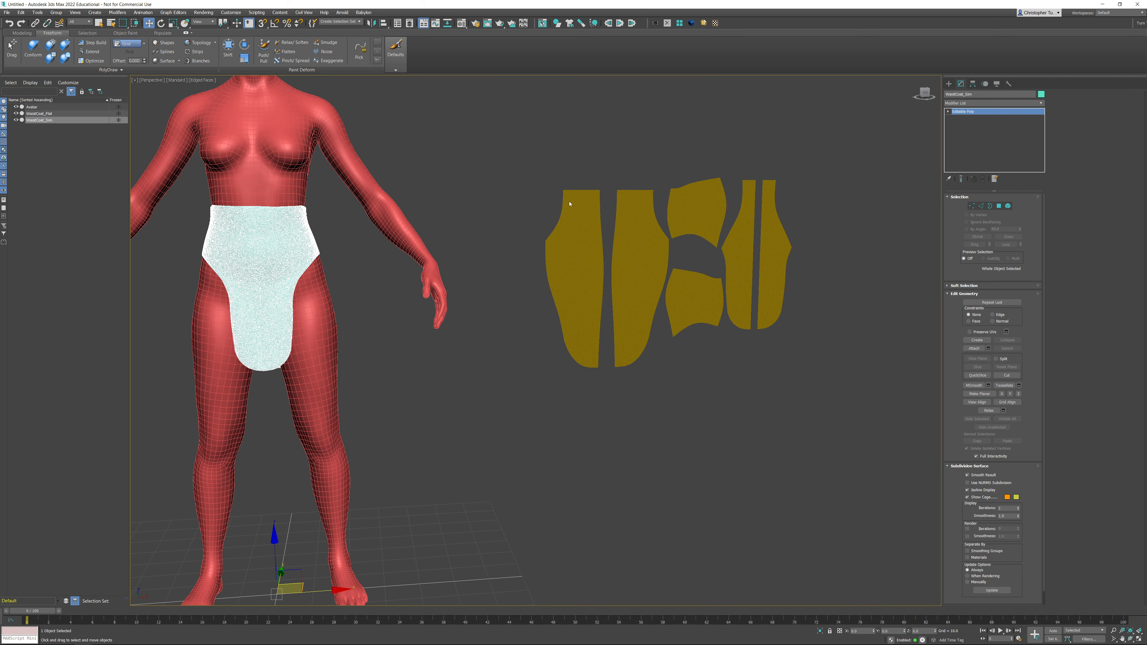
- Add a Morpher modifier to the simulated waistcoat
click(1041, 104)
scroll(1034, 294, up, 5)
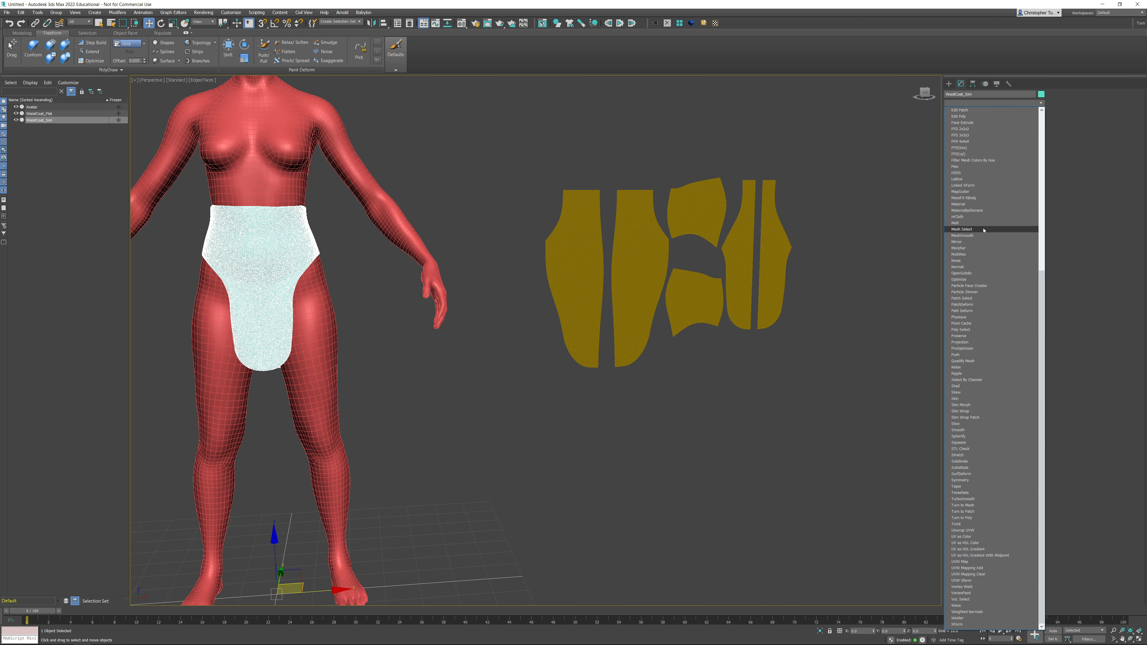
click(963, 248)
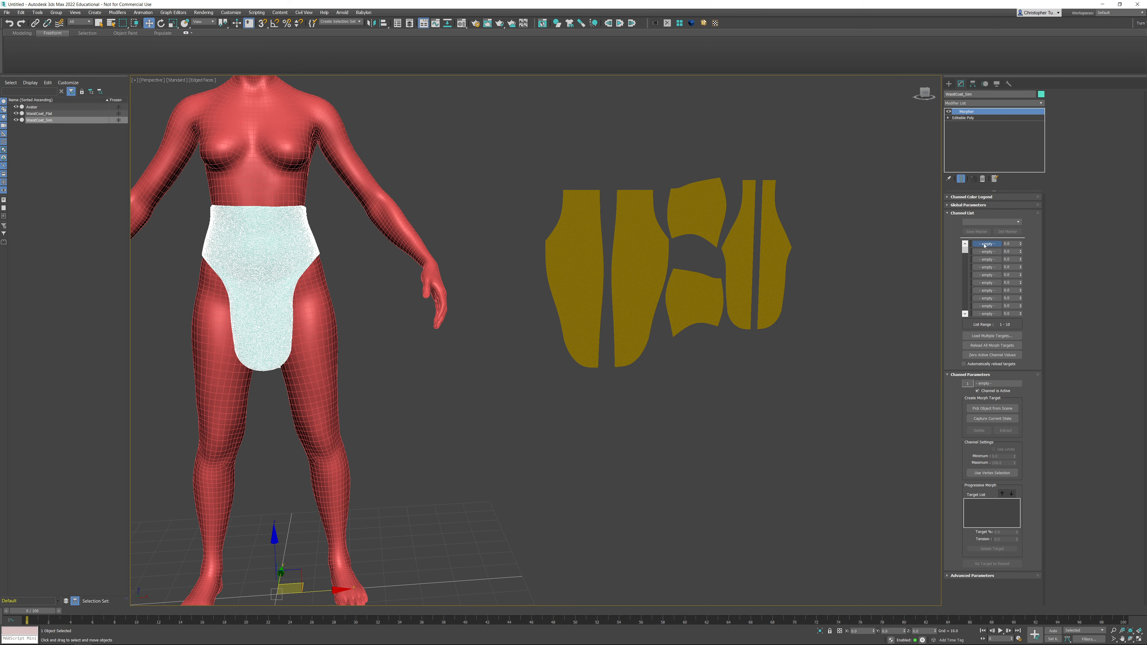
- Load the flat waistcoat as the target of the first Morpher channel by picking it from the scene
right_click(986, 245)
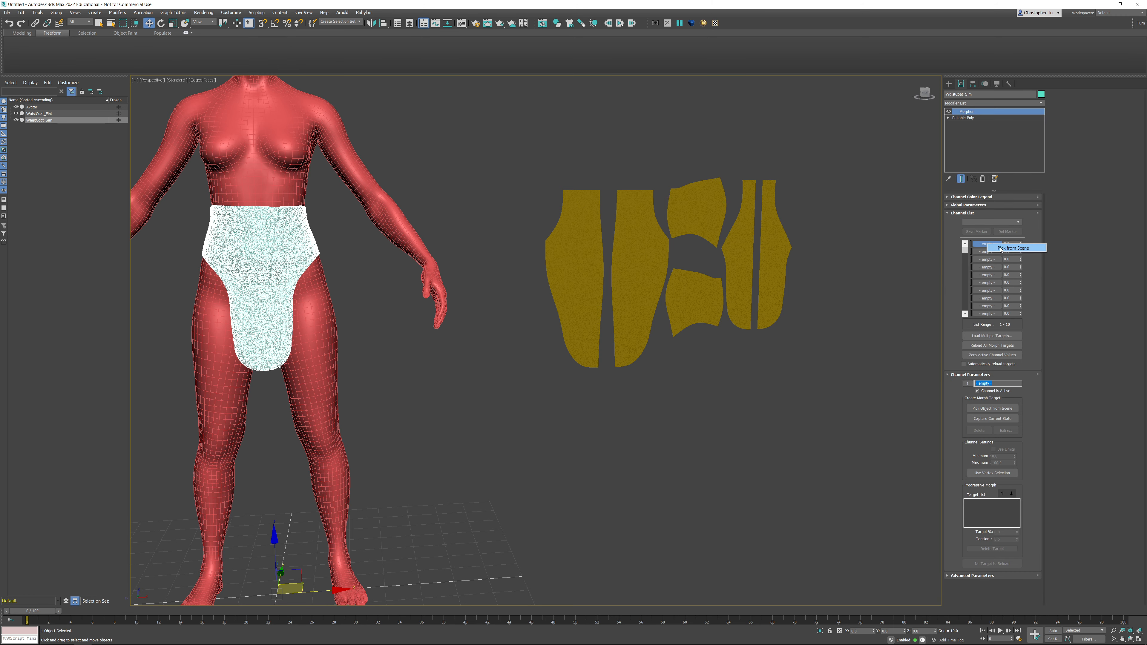
click(1000, 249)
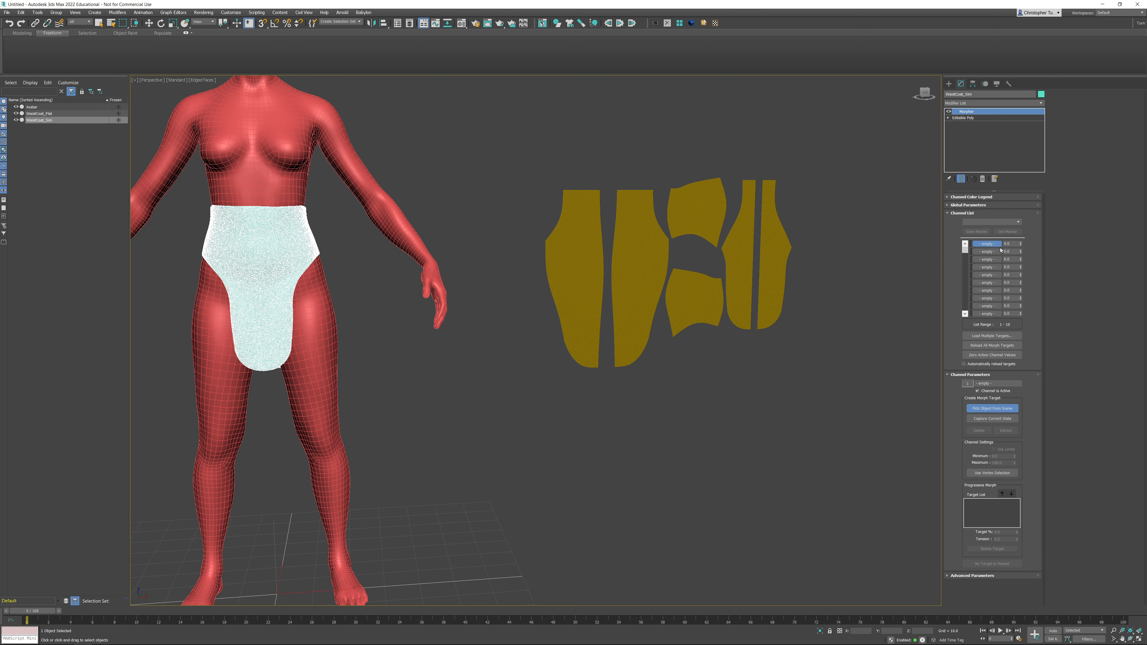
click(697, 212)
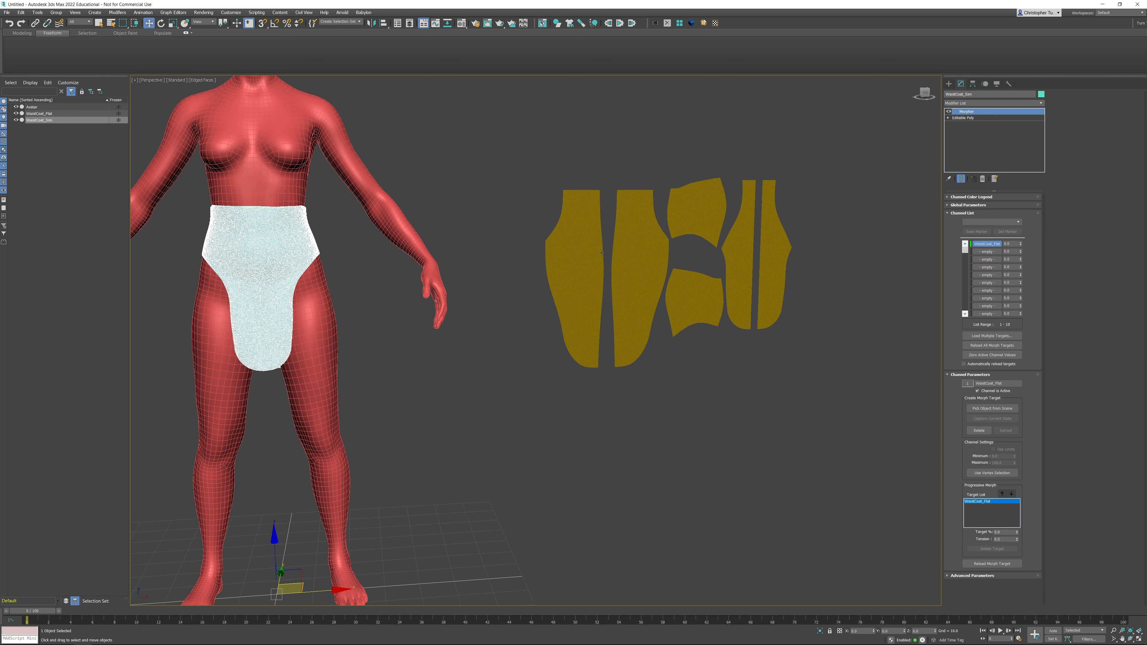
- Switch off edged faces, then select the flat waistcoat and delete it from the scene
key(F4)
scroll(695, 262, down, 5)
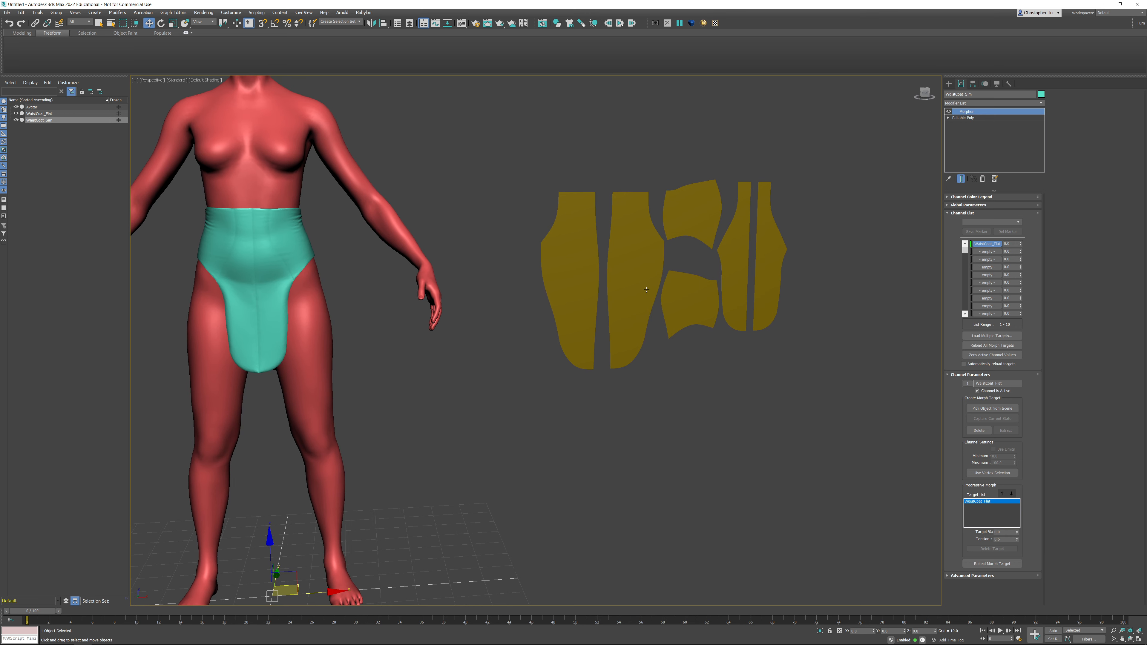
middle_drag(701, 307, 698, 309)
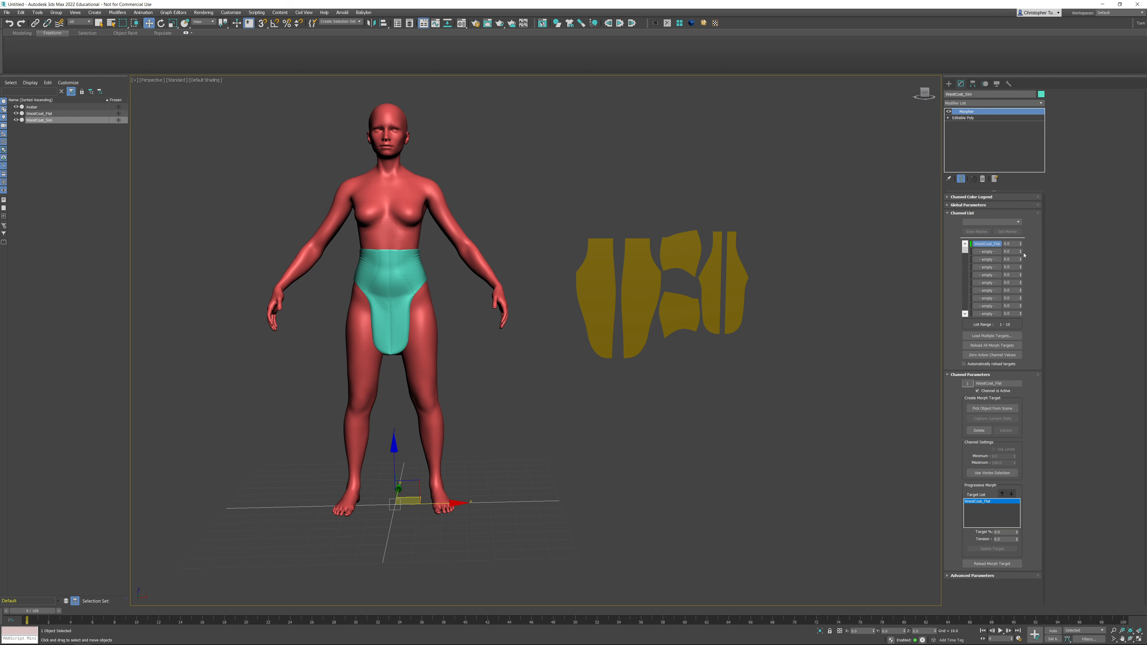
mouse_move(1020, 246)
mouse_down()
mouse_move(1036, 206)
mouse_move(1019, 255)
mouse_up()
click(731, 258)
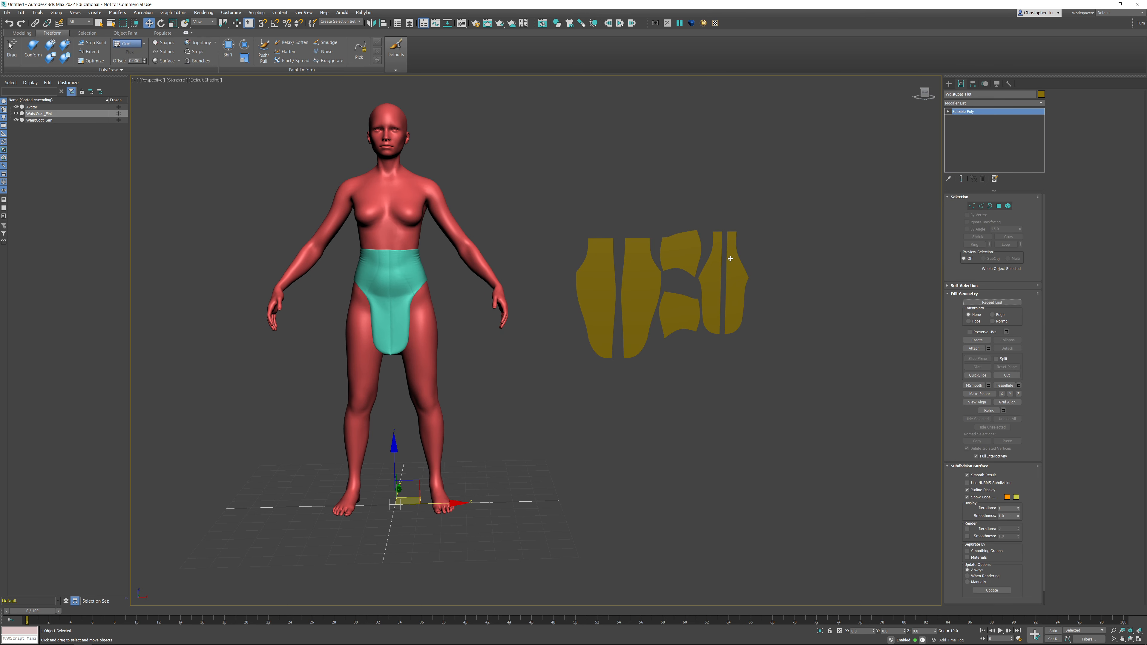
key(Delete)
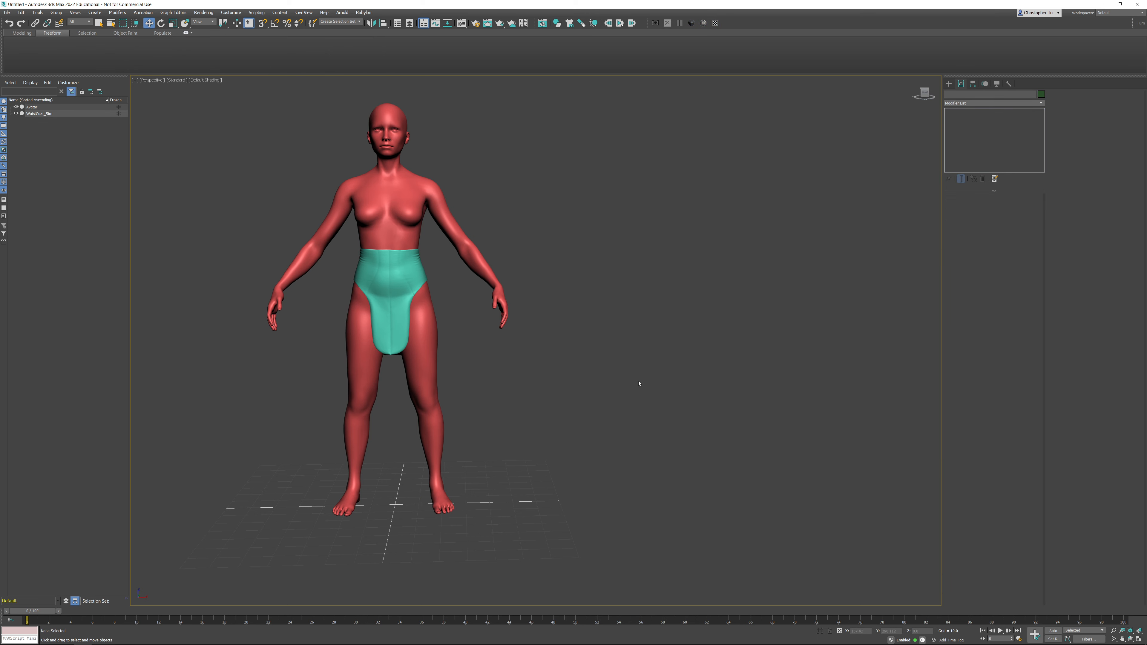
alt+middle_drag(639, 383, 671, 364)
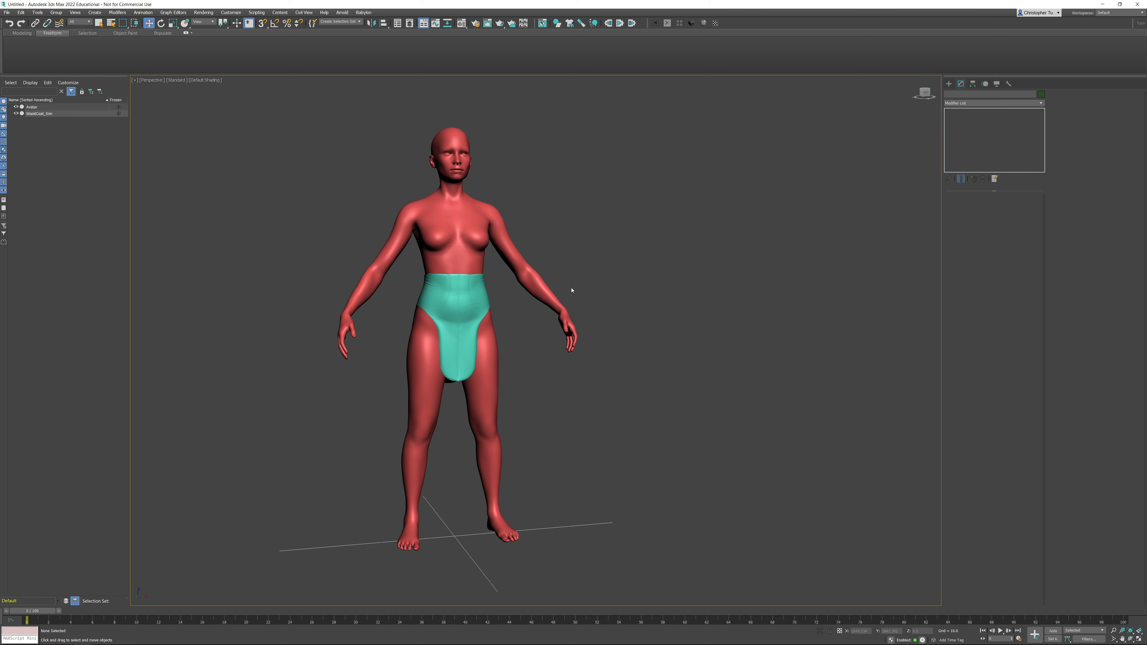
middle_drag(571, 290, 609, 236)
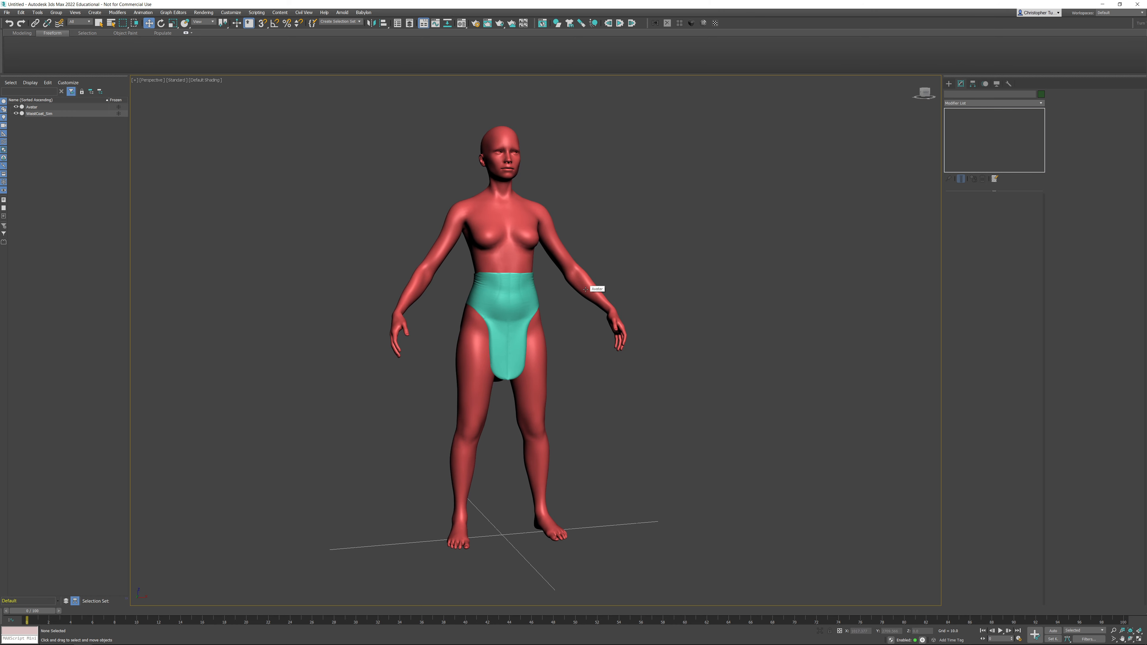